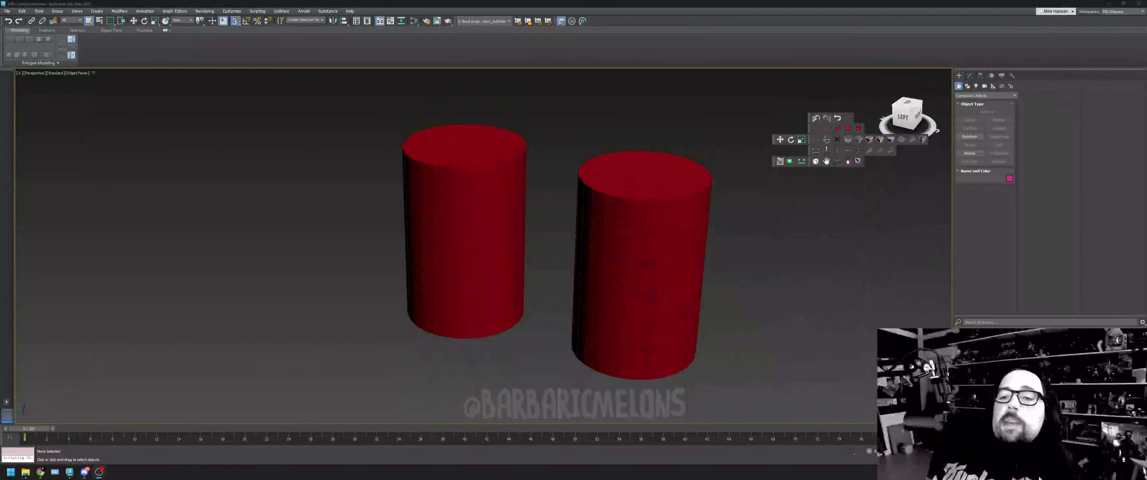
# - Compare the base parameters of the plain cylinder primitive with those of the lofted cylinder
pyautogui.moveTo(907, 121); pyautogui.dragTo(908, 118)
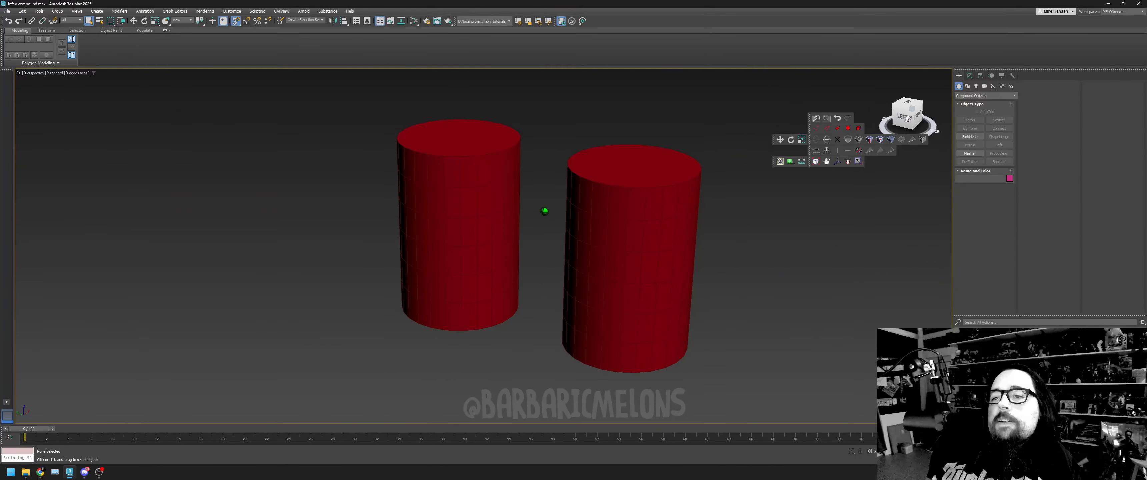
pyautogui.click(604, 256)
pyautogui.click(510, 221)
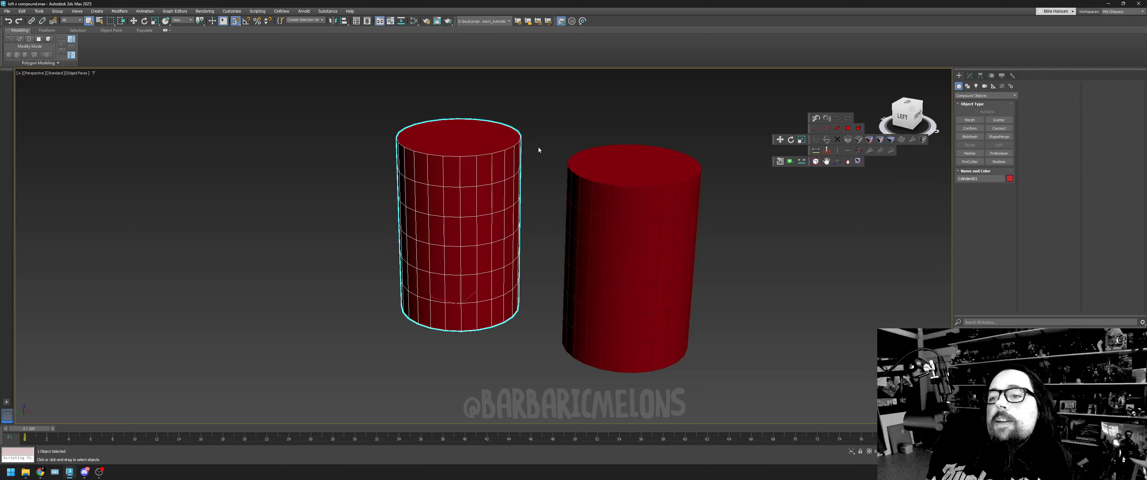
pyautogui.keyDown('alt'); pyautogui.moveTo(535, 149); pyautogui.dragTo(543, 149, button='middle'); pyautogui.keyUp('alt')
pyautogui.moveTo(906, 108); pyautogui.dragTo(900, 112)
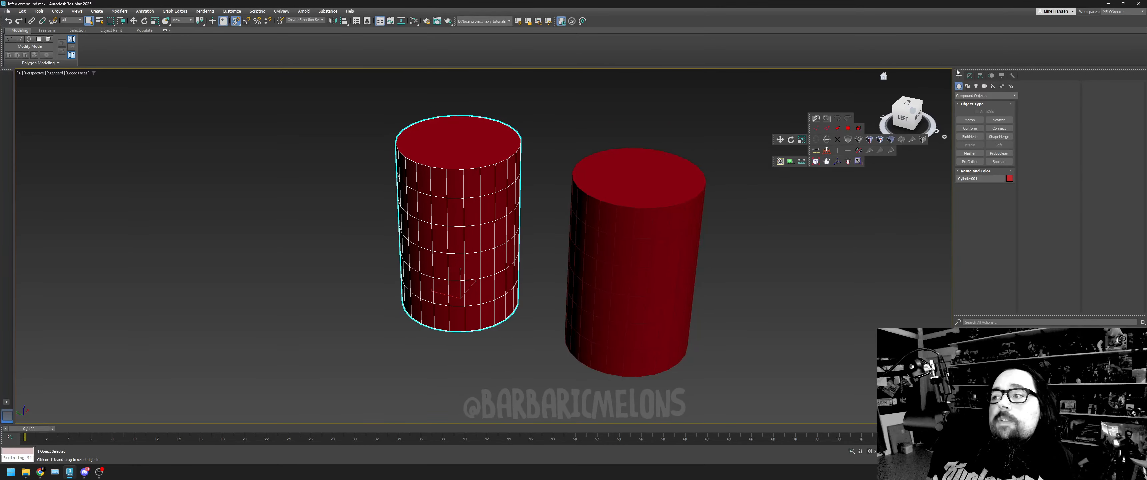
pyautogui.click(971, 76)
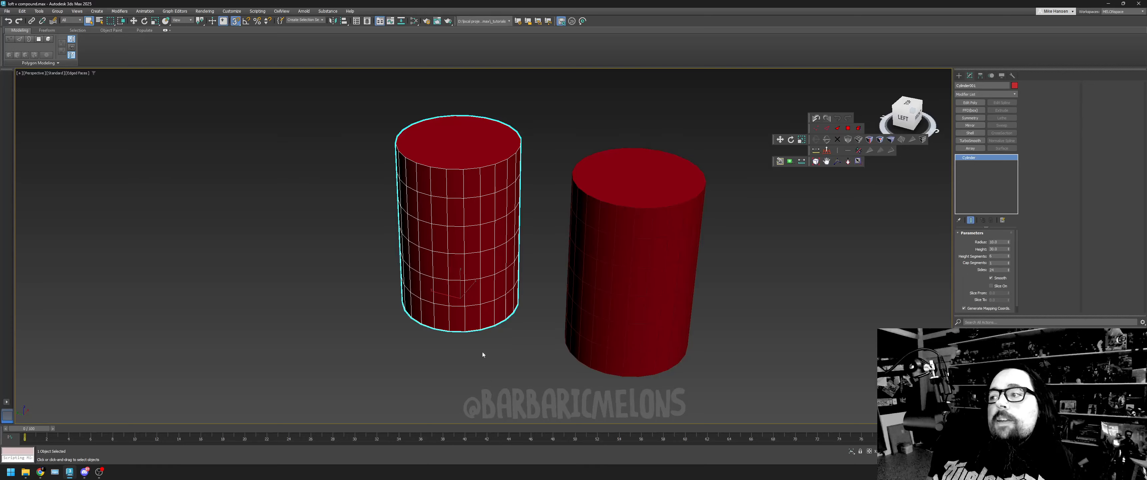
pyautogui.click(637, 258)
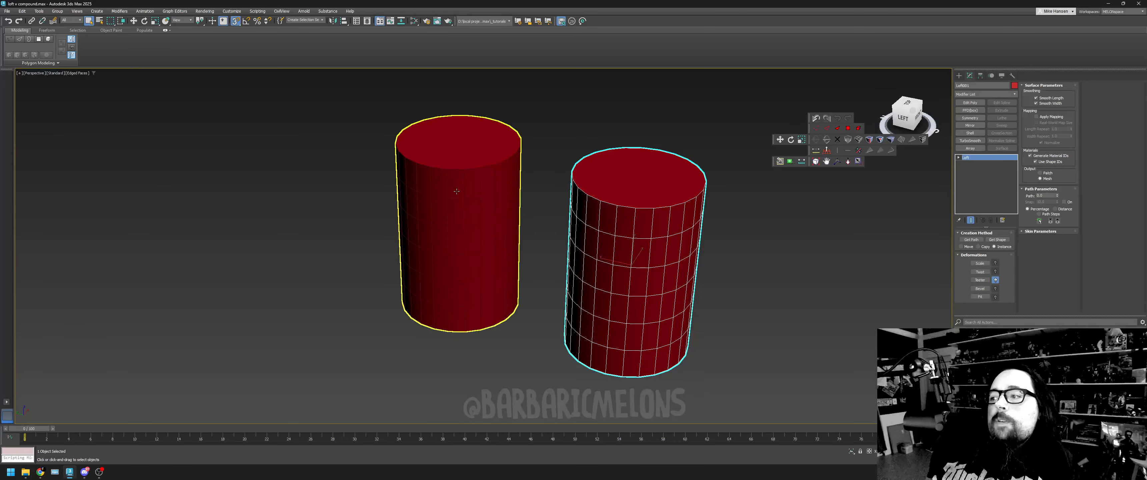
pyautogui.click(493, 217)
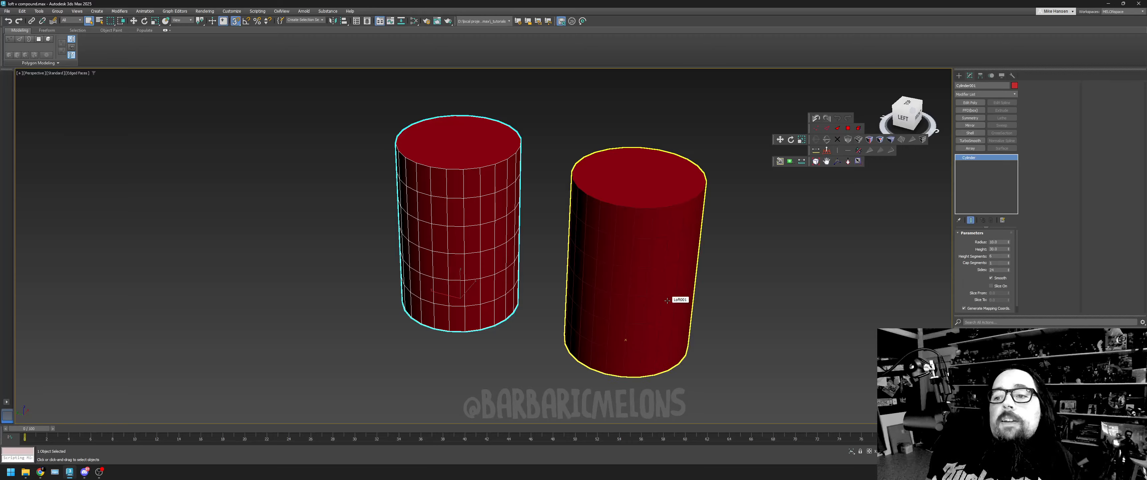
# - Examine the lofted cylinder's stack by expanding it to its Shape and Path sub-levels
pyautogui.moveTo(905, 113); pyautogui.dragTo(922, 113)
pyautogui.keyDown('alt'); pyautogui.moveTo(459, 223); pyautogui.dragTo(412, 220, button='middle'); pyautogui.keyUp('alt')
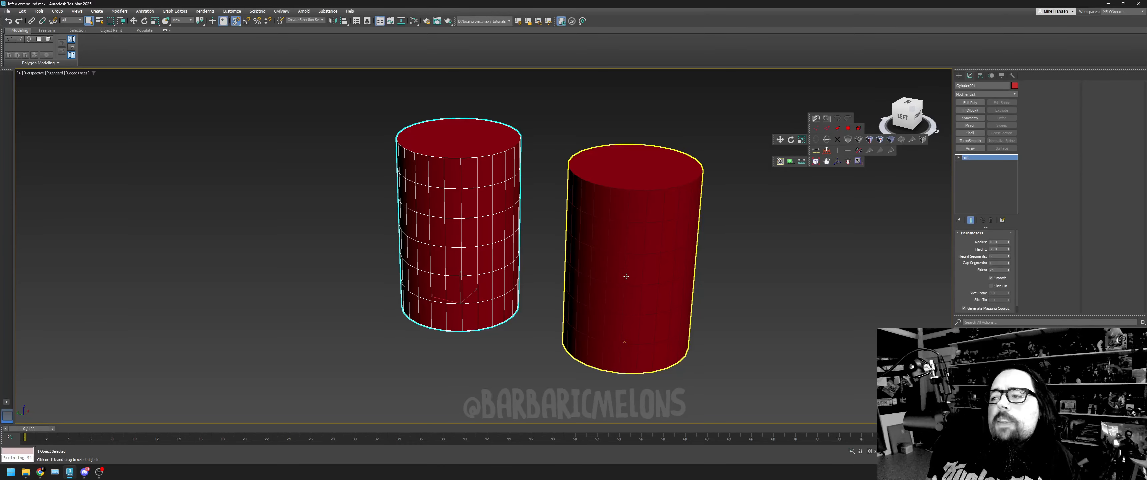
pyautogui.click(641, 249)
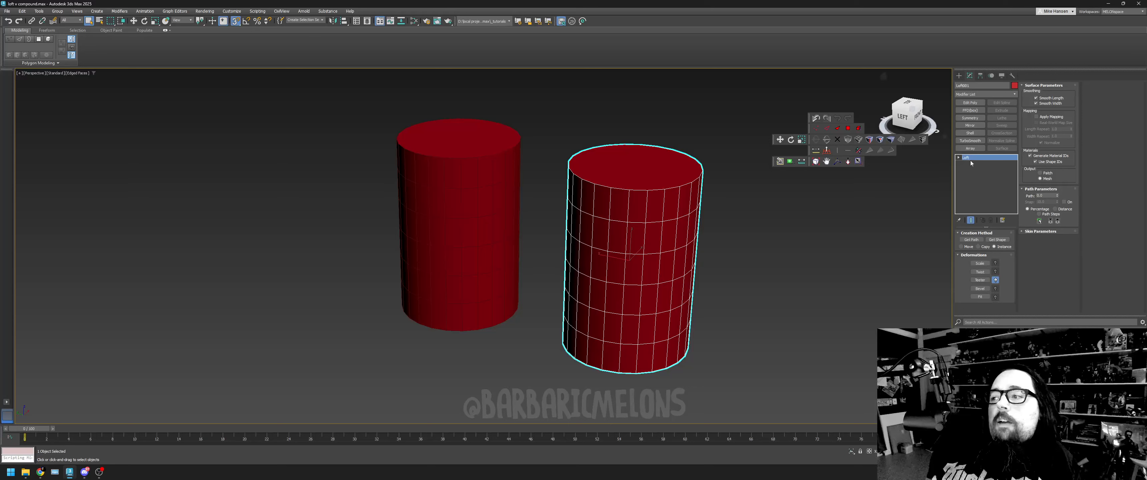
pyautogui.click(958, 158)
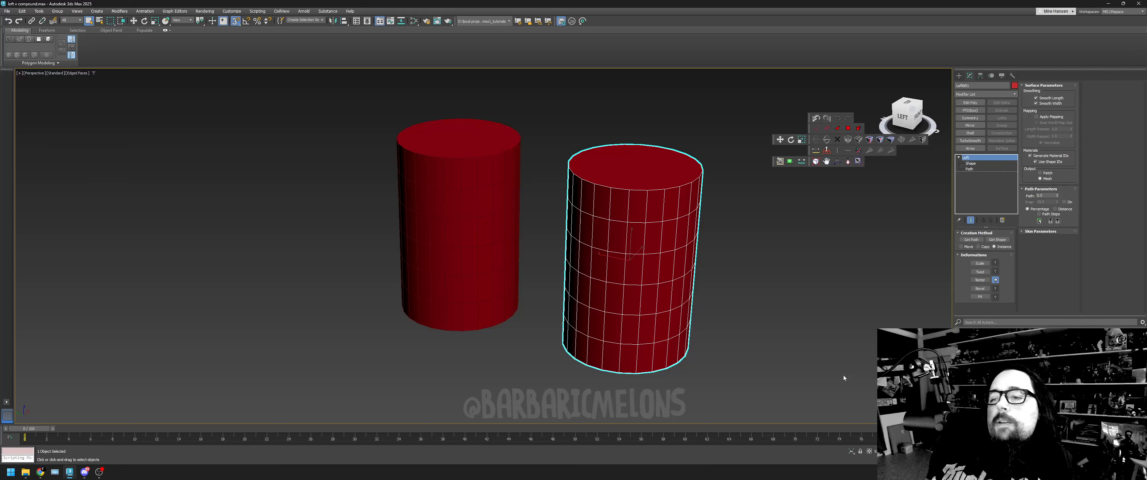
# - Undo the recent actions back to where the source line and circle splines are in the scene again
pyautogui.click(5, 21)
pyautogui.click(6, 21)
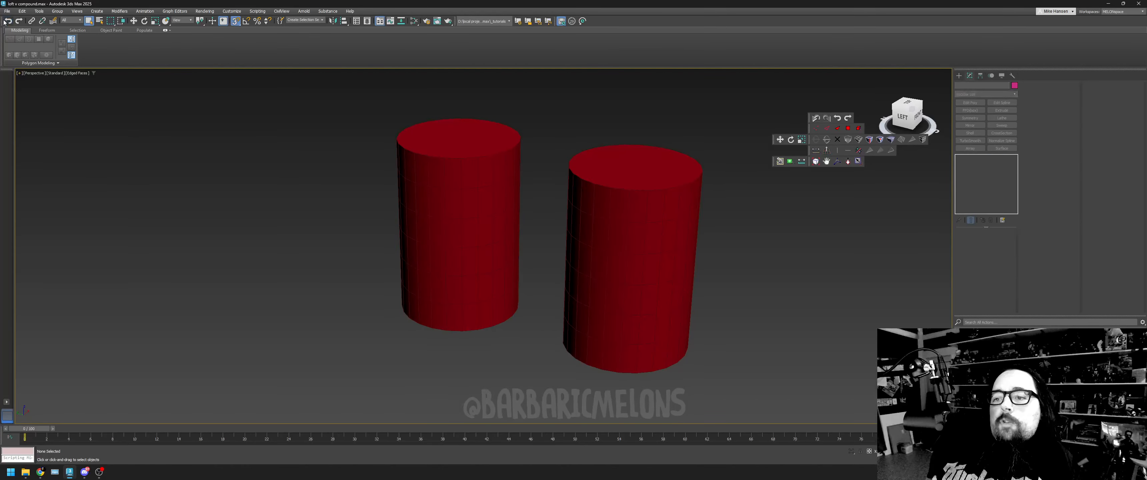
pyautogui.click(5, 21)
pyautogui.click(5, 21)
pyautogui.click(5, 21)
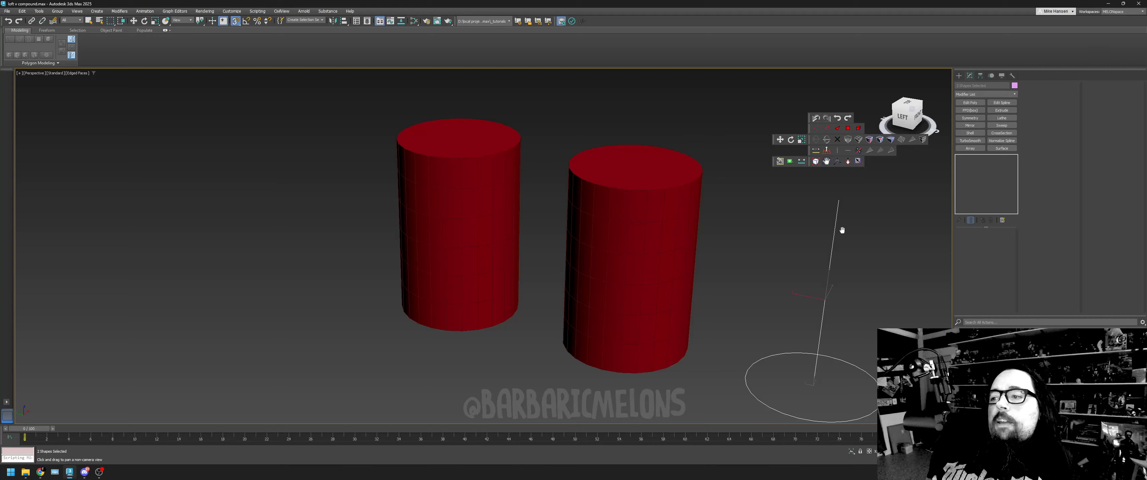
# - Inspect the loft's source splines beside the cylinders, first the straight line and then the circle
pyautogui.moveTo(851, 294); pyautogui.dragTo(672, 265, button='middle')
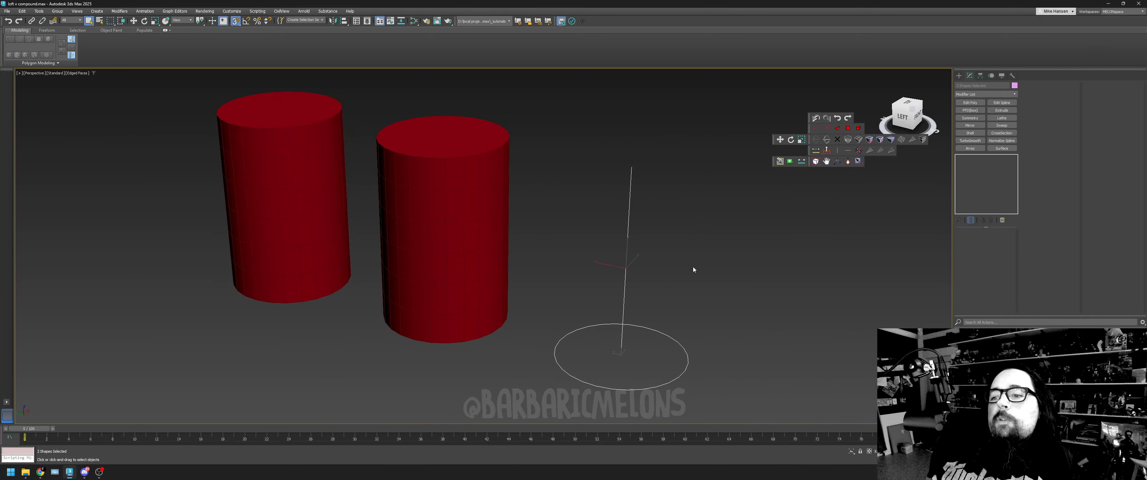
pyautogui.click(693, 267)
pyautogui.click(630, 175)
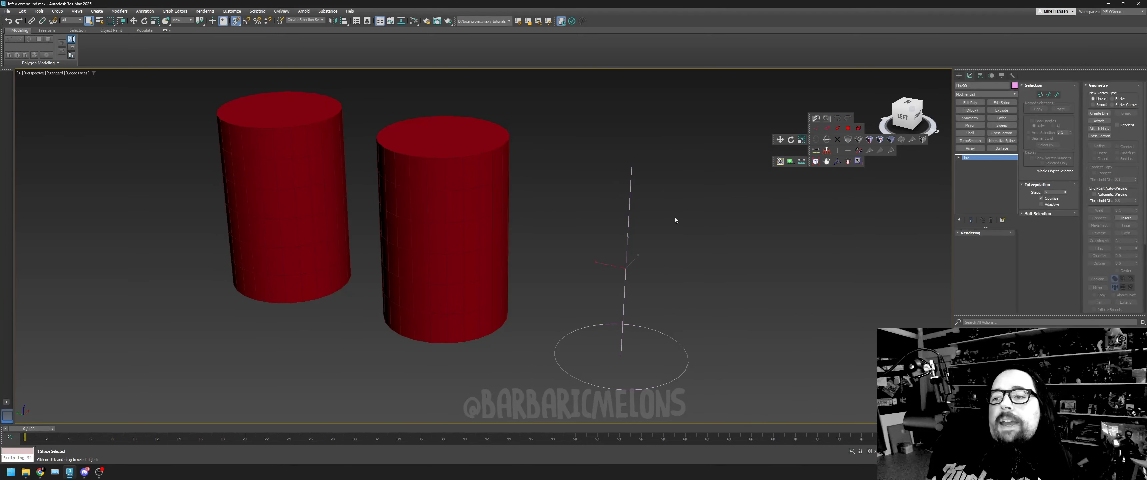
pyautogui.moveTo(672, 392); pyautogui.dragTo(661, 340)
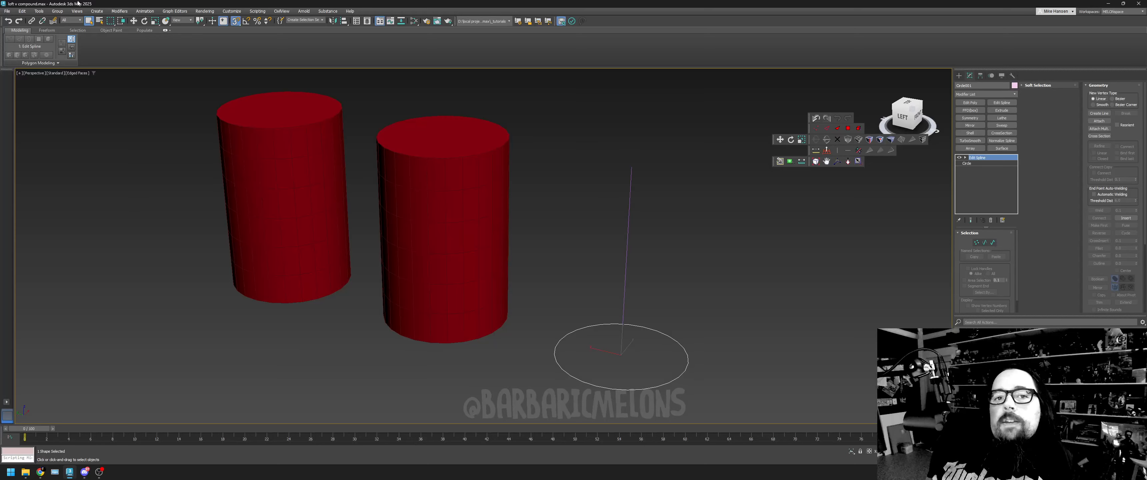
# - Try moving the circle spline onto the upper end of the line, then undo the move
pyautogui.click(134, 21)
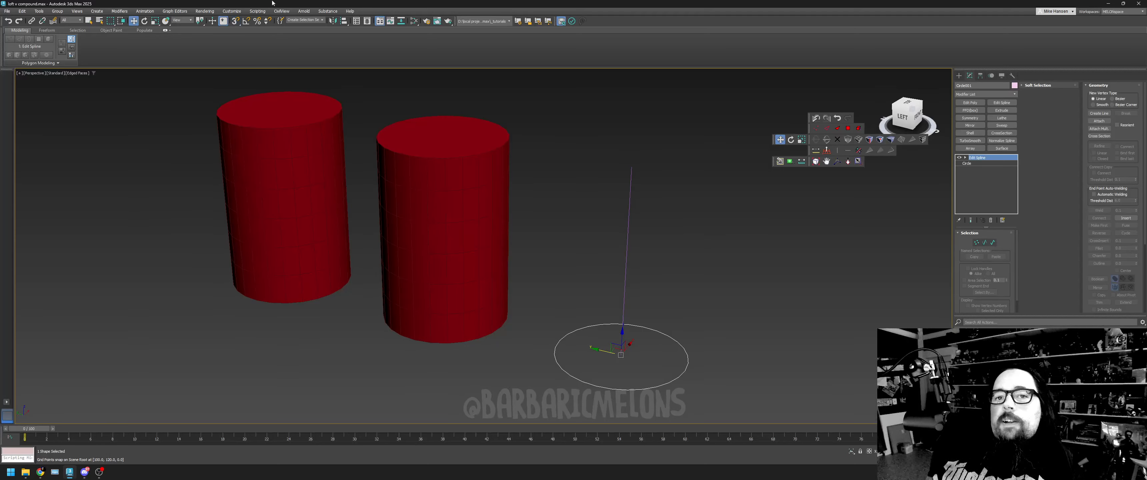
pyautogui.click(654, 305)
pyautogui.moveTo(589, 181); pyautogui.dragTo(687, 208)
pyautogui.moveTo(679, 266); pyautogui.dragTo(644, 158)
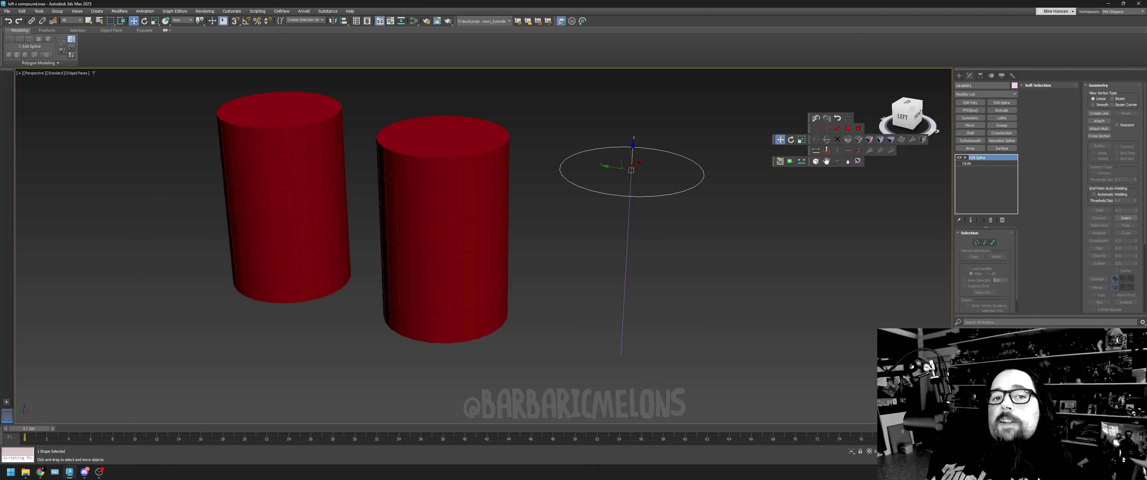
pyautogui.click(8, 20)
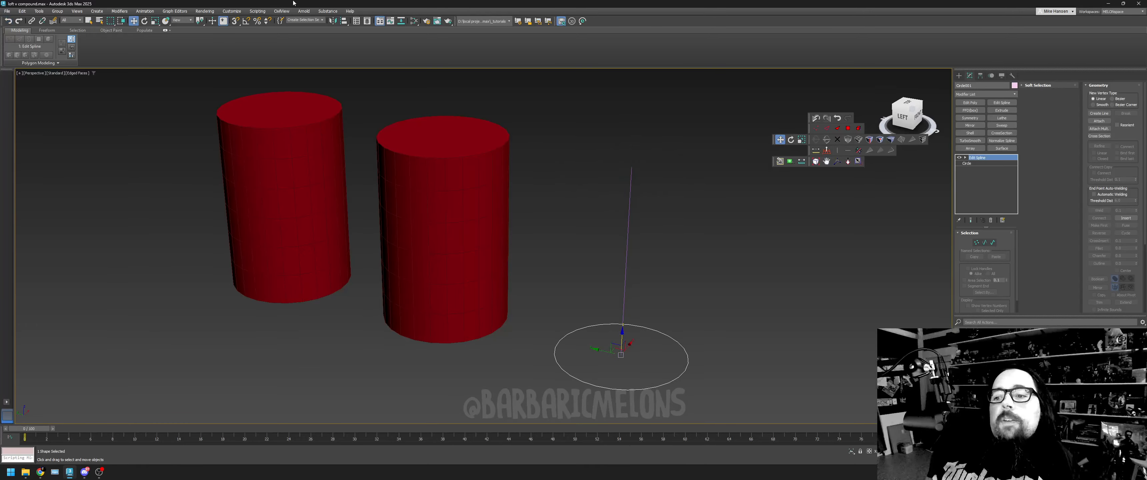
# - Compare the line and circle splines with the lofted cylinder and the primitive cylinder by selecting each
pyautogui.click(663, 381)
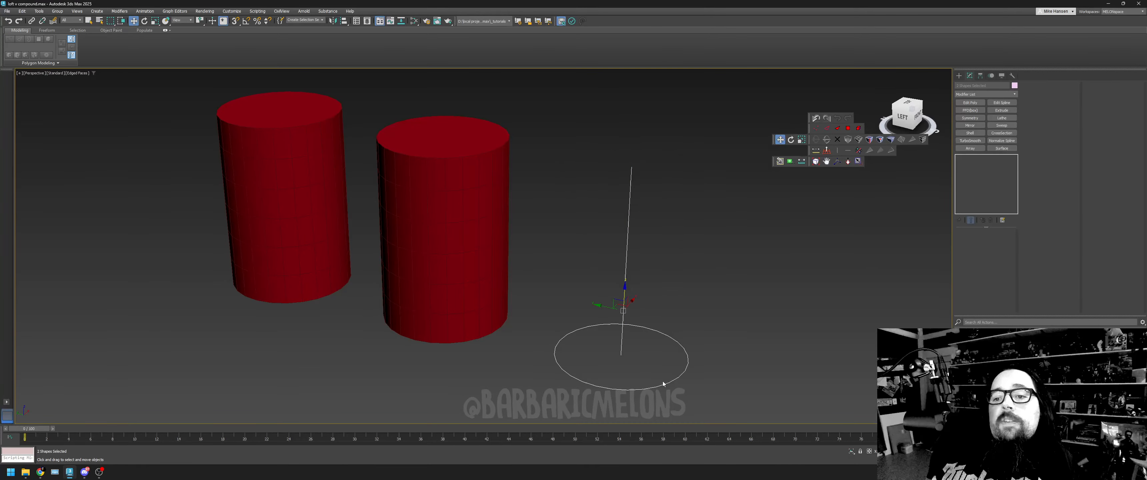
pyautogui.click(432, 216)
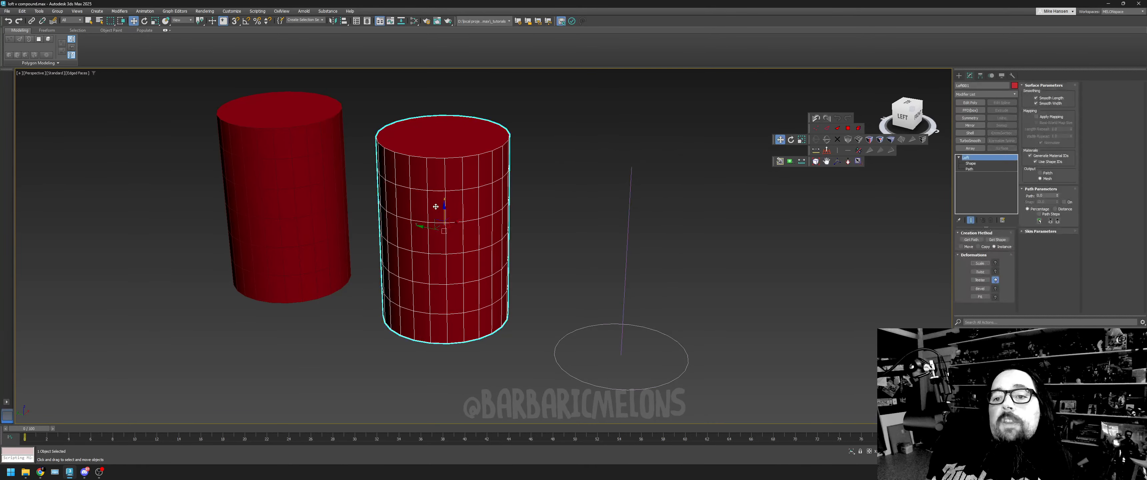
pyautogui.click(302, 192)
pyautogui.click(399, 197)
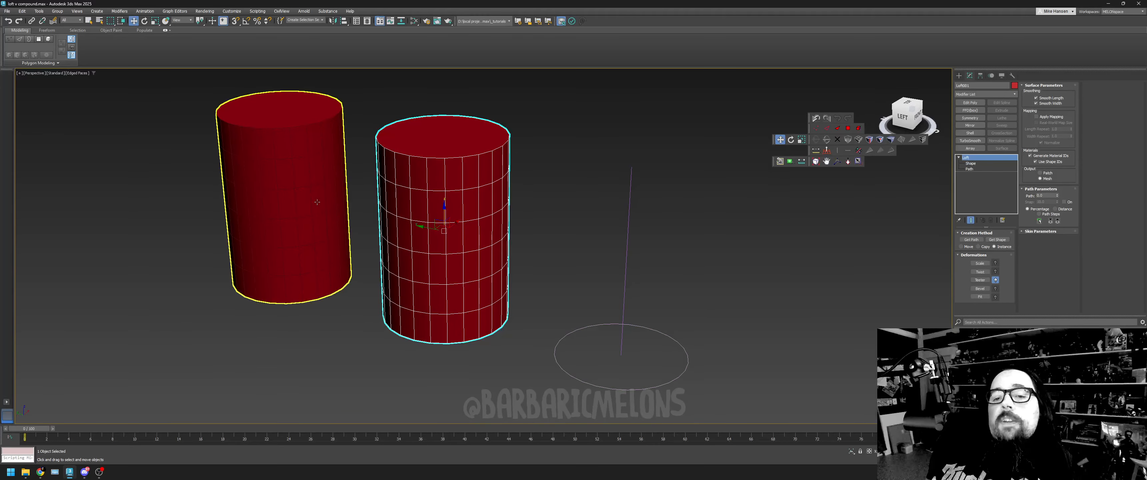
# - Add an Edit Poly modifier to the primitive cylinder and enter its Vertex level
pyautogui.click(307, 183)
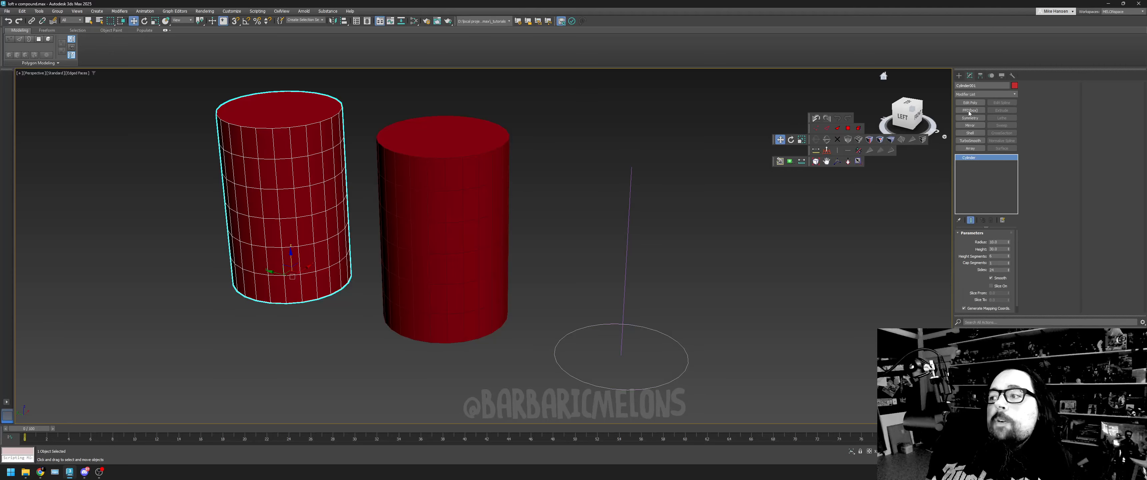
pyautogui.click(962, 102)
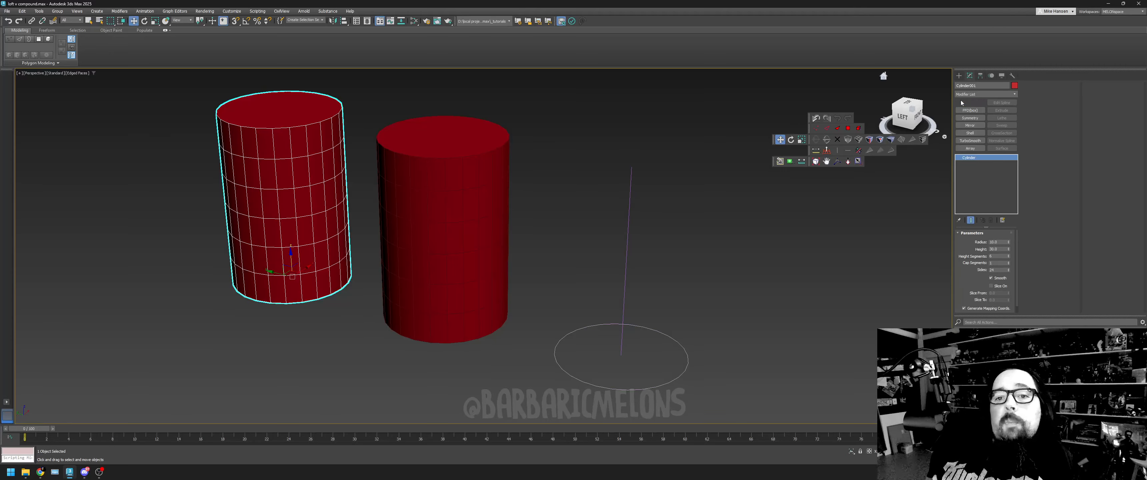
pyautogui.click(1031, 93)
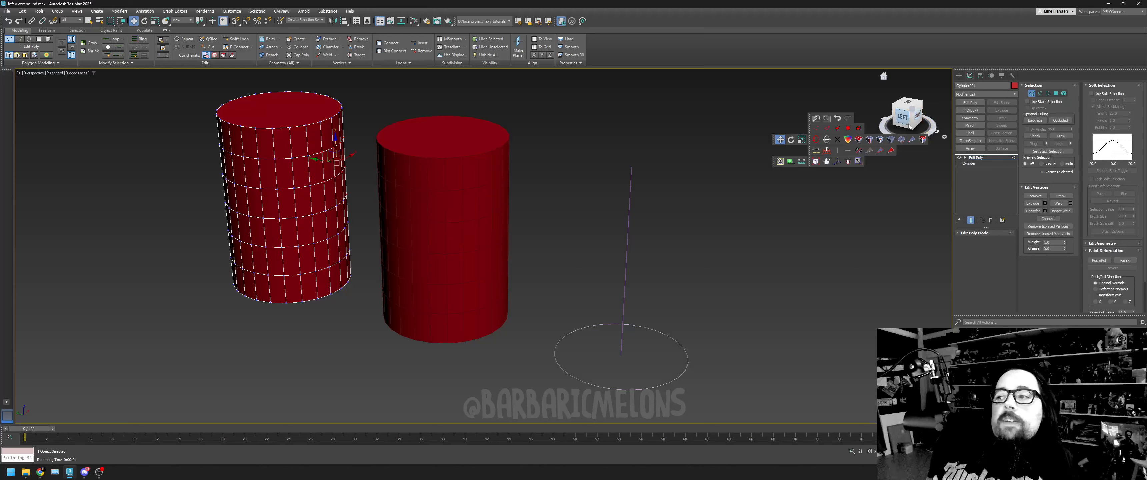
# - Pull two groups of vertices outward on opposite sides of the primitive cylinder, then leave Vertex level
pyautogui.moveTo(903, 118); pyautogui.dragTo(920, 111)
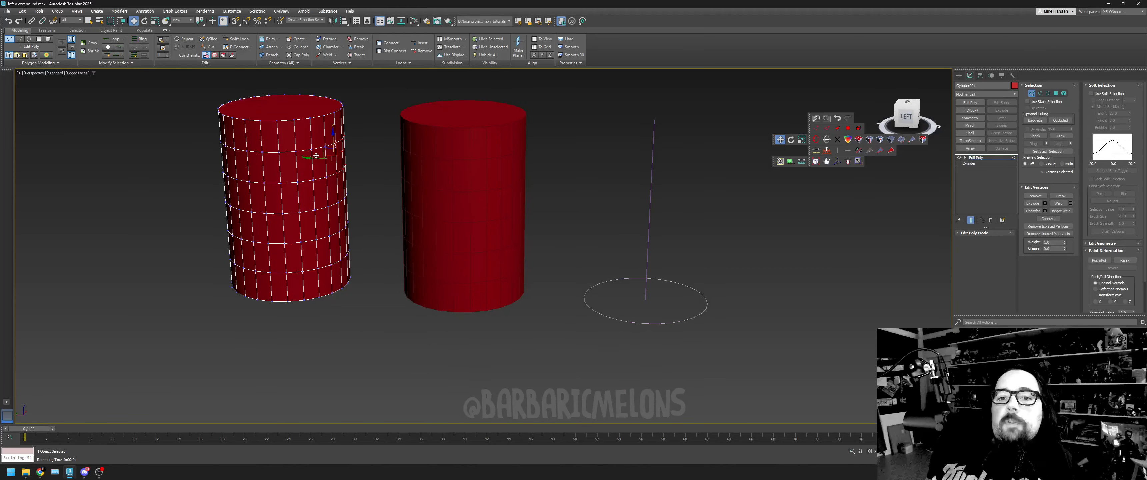
pyautogui.moveTo(333, 156); pyautogui.dragTo(355, 159)
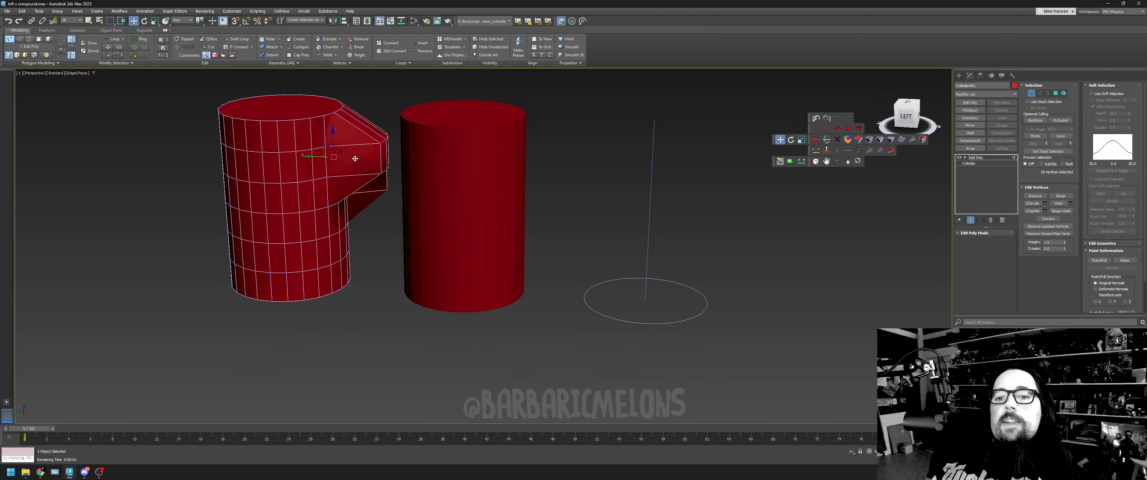
pyautogui.moveTo(275, 218); pyautogui.dragTo(179, 178)
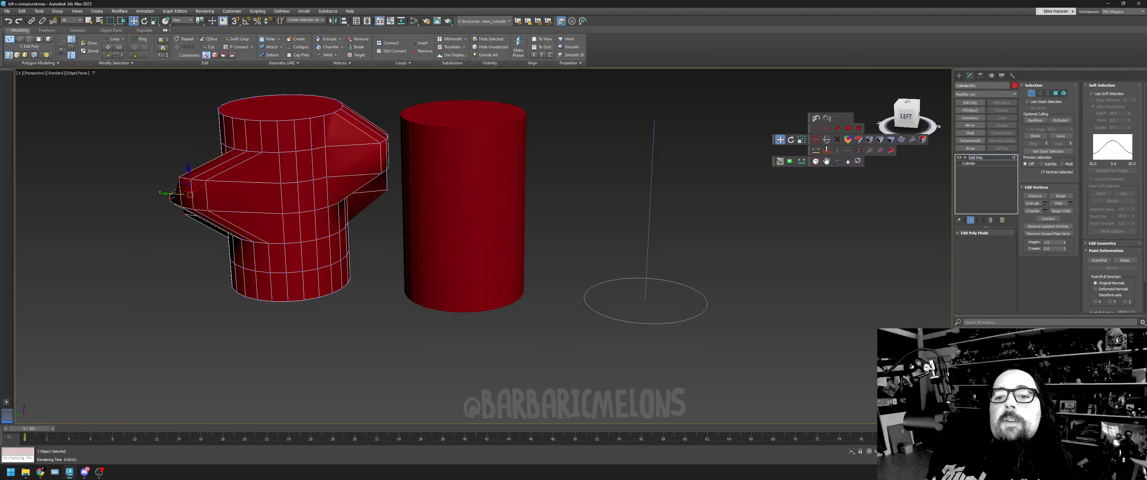
pyautogui.keyDown('alt'); pyautogui.moveTo(883, 75); pyautogui.dragTo(885, 95, button='middle'); pyautogui.keyUp('alt')
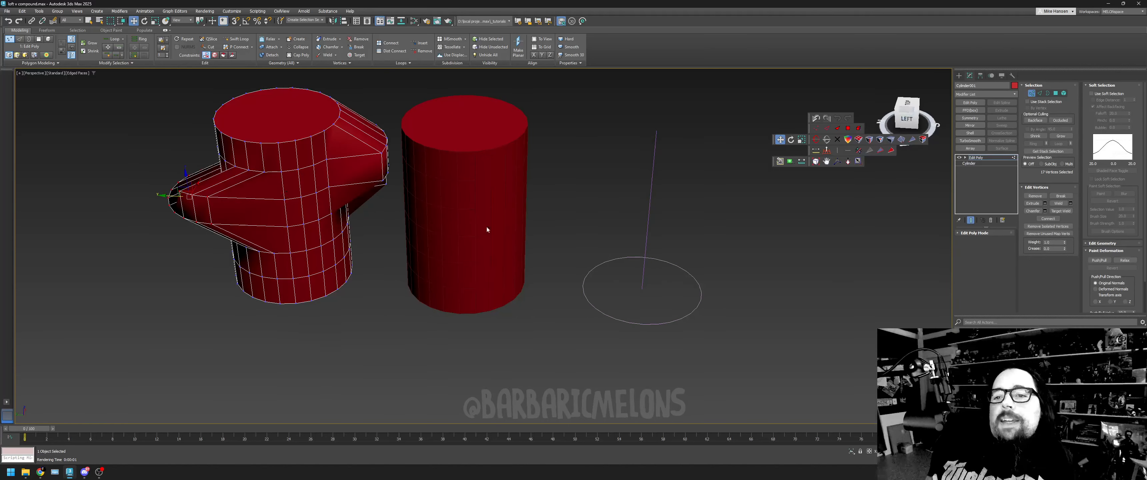
pyautogui.click(490, 213)
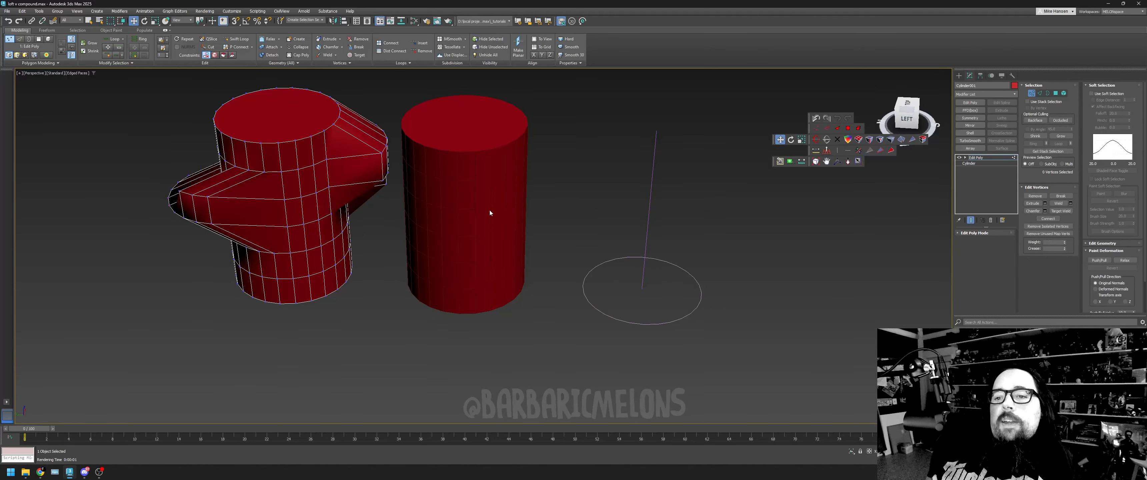
pyautogui.click(1030, 94)
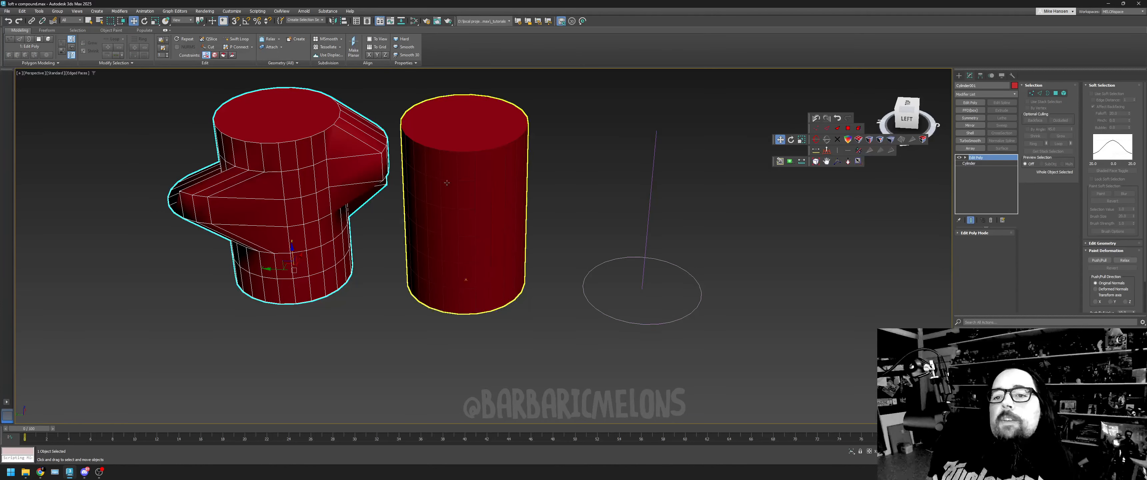
# - Add an Edit Poly modifier to the lofted cylinder and enter its Vertex level
pyautogui.click(424, 276)
pyautogui.click(970, 102)
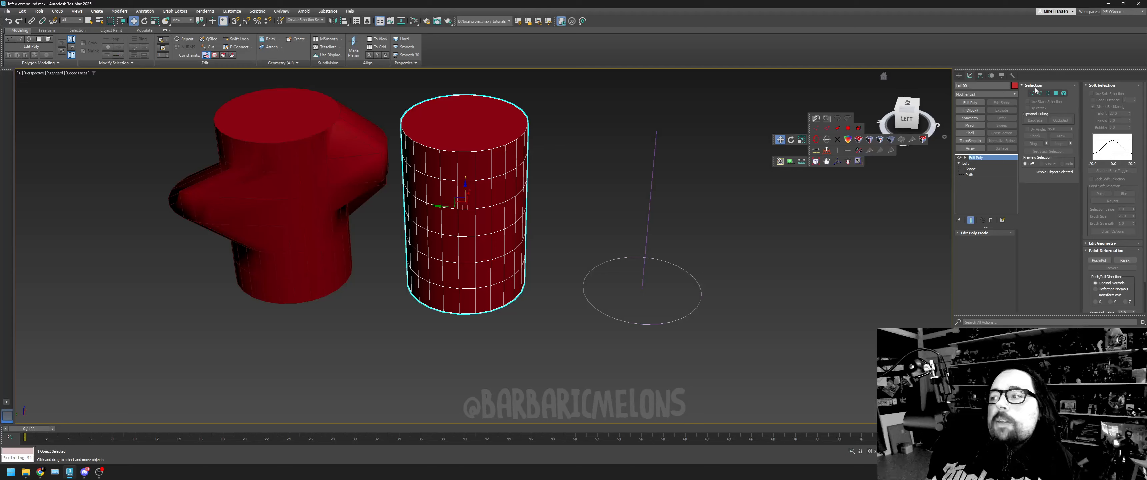
pyautogui.click(1033, 93)
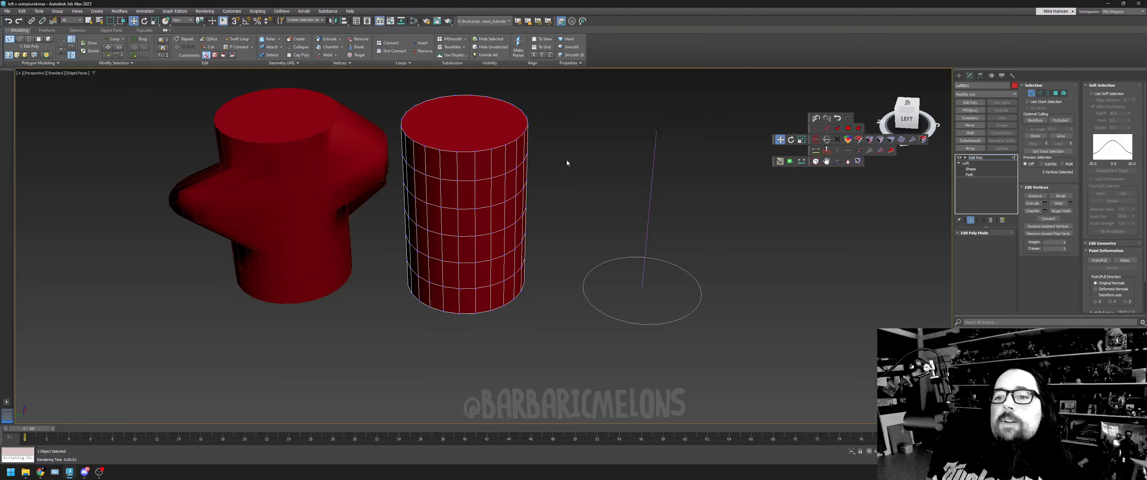
# - Pull two groups of the lofted cylinder's vertices outward on opposite sides and check the bulges from the side
pyautogui.moveTo(568, 162); pyautogui.dragTo(431, 295)
pyautogui.moveTo(397, 231); pyautogui.dragTo(350, 239)
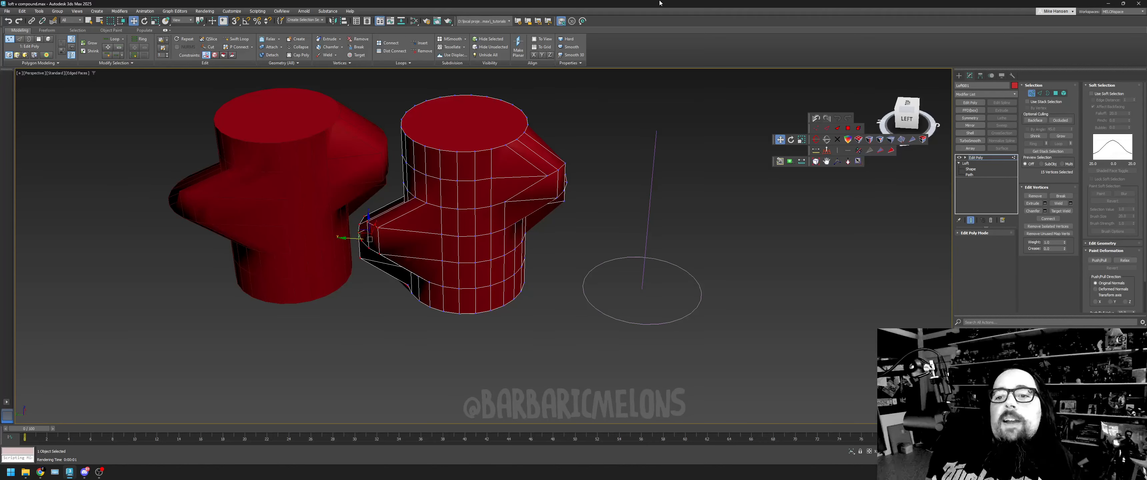
pyautogui.click(907, 118)
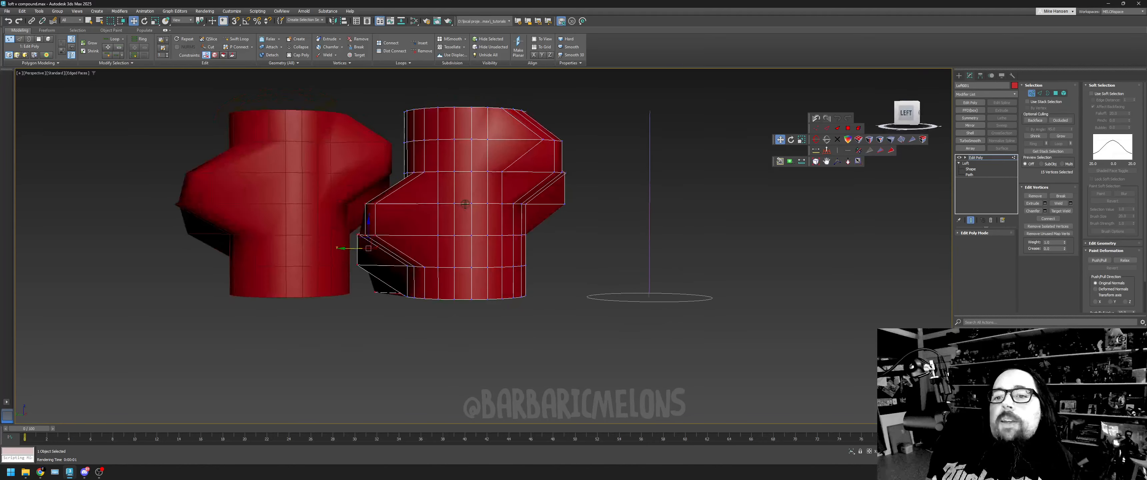
pyautogui.moveTo(908, 107)
pyautogui.mouseDown()
pyautogui.moveTo(891, 123)
pyautogui.moveTo(909, 110)
pyautogui.mouseUp()
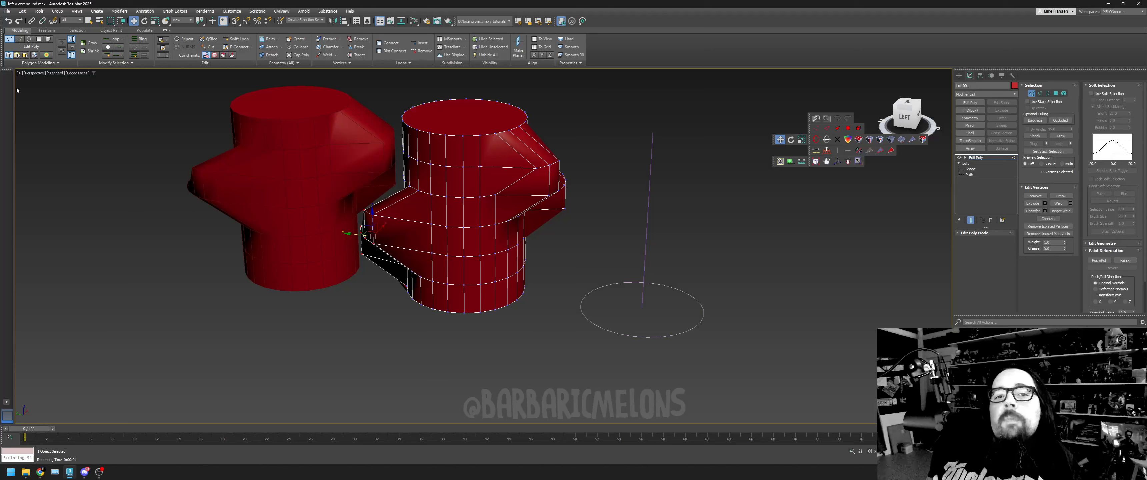
# - Reset to a fresh, empty scene without saving the changes to the cylinder comparison
pyautogui.click(7, 12)
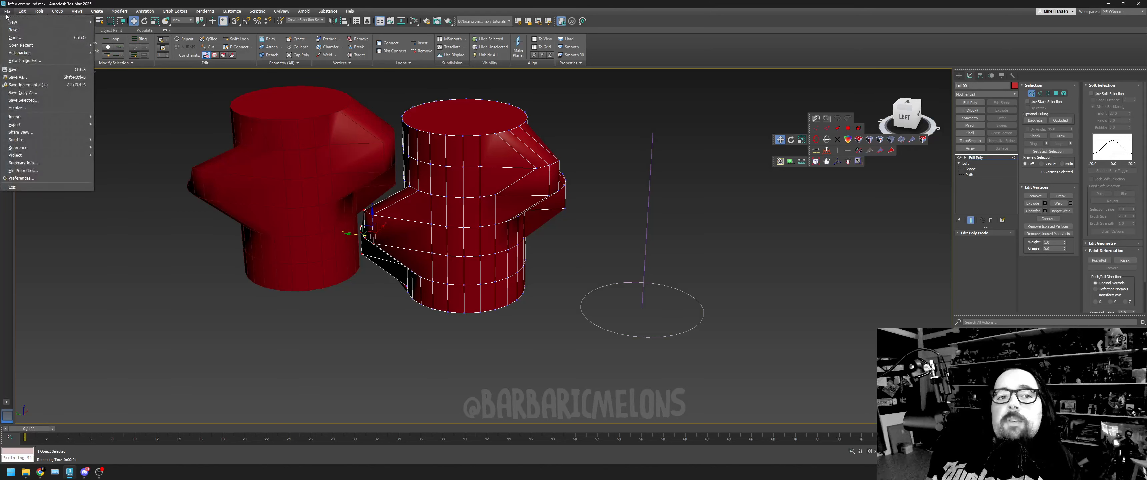
pyautogui.click(23, 37)
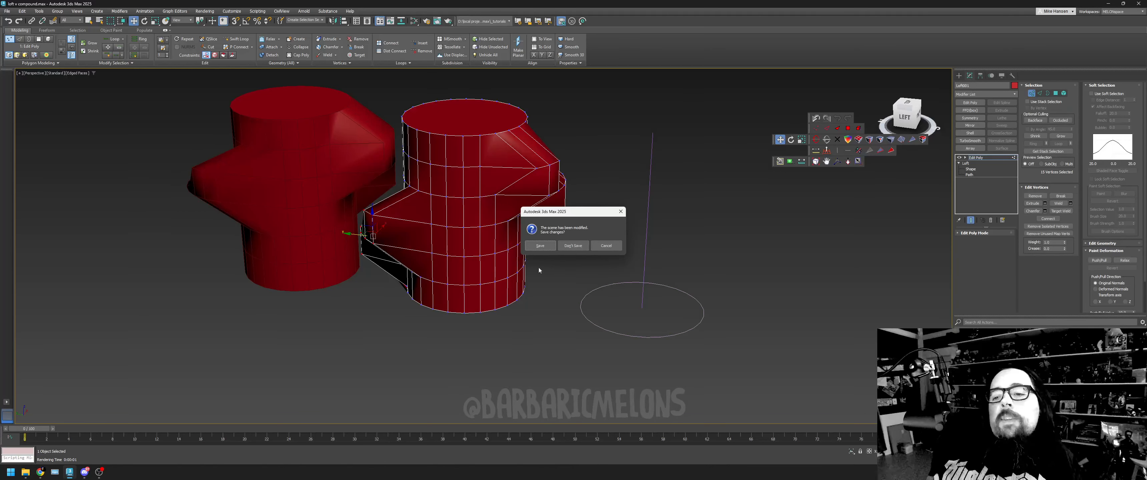
pyautogui.click(573, 245)
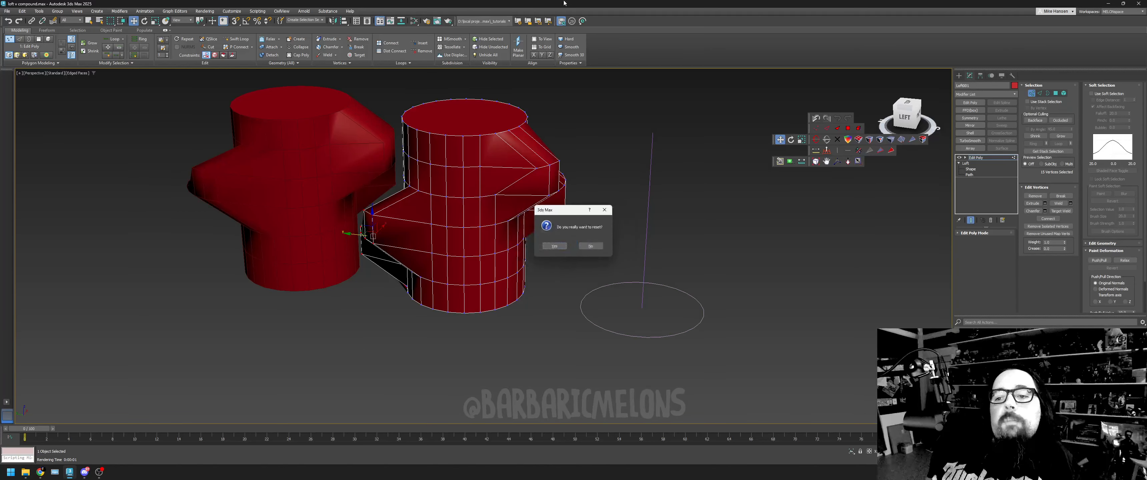
pyautogui.click(555, 245)
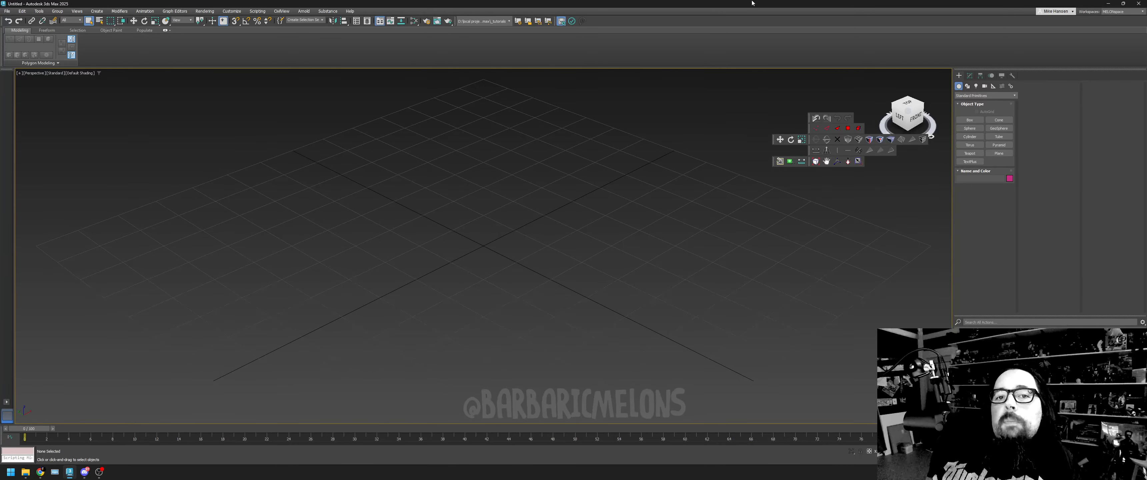
# - With snapping on, create a standard cylinder centred on the grid origin, about 10 units in radius and 20 units high
pyautogui.click(970, 76)
pyautogui.click(959, 76)
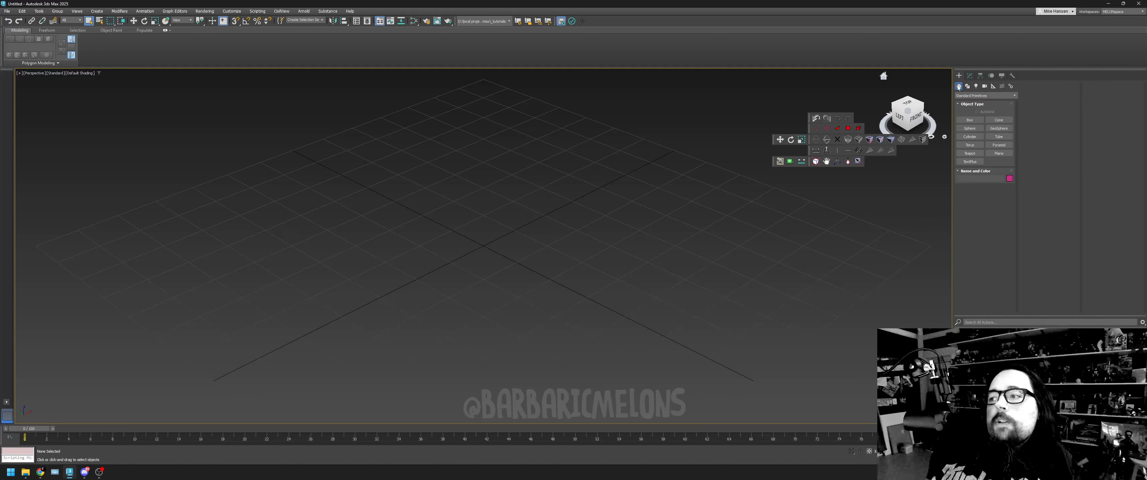
pyautogui.click(970, 136)
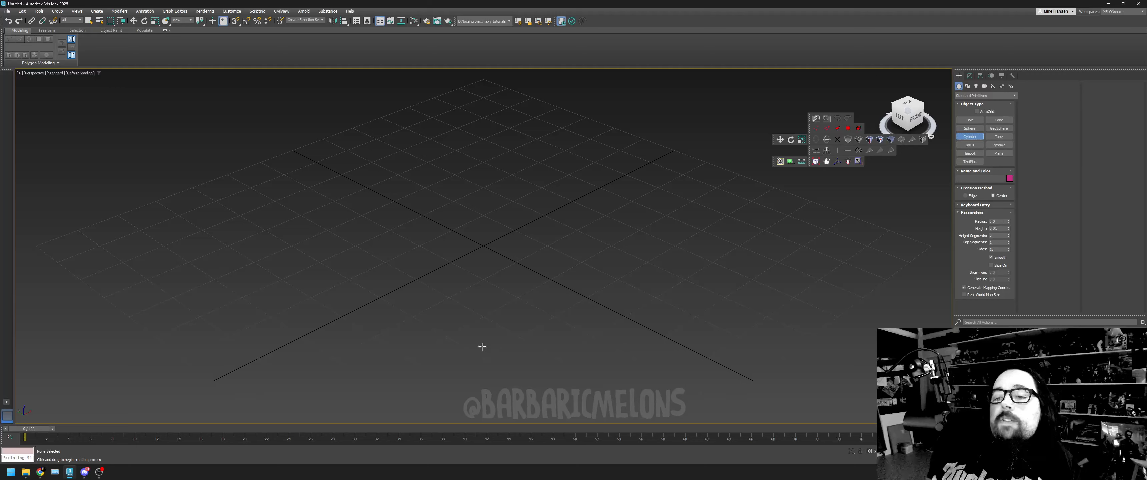
pyautogui.click(236, 21)
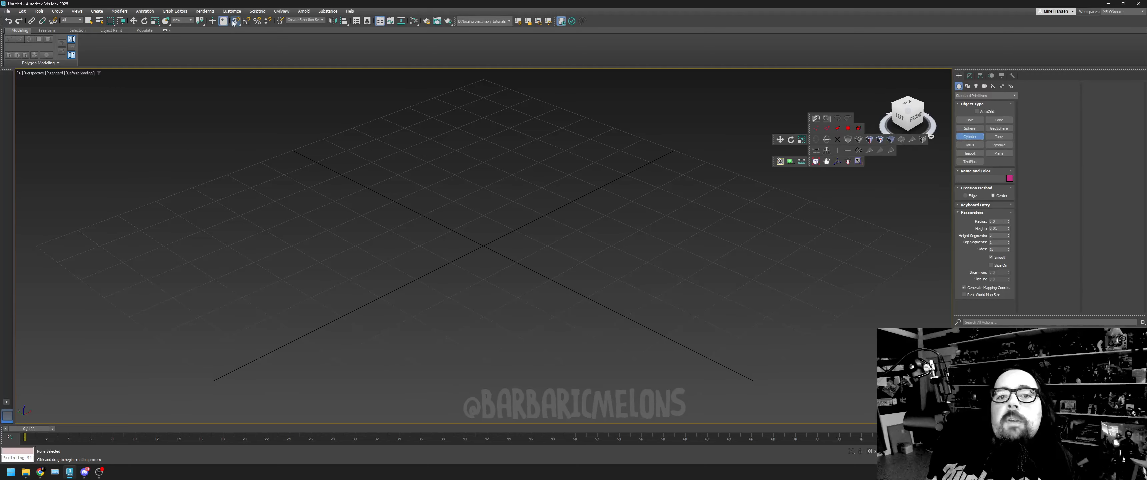
pyautogui.moveTo(483, 245); pyautogui.dragTo(522, 226)
pyautogui.moveTo(504, 186); pyautogui.dragTo(506, 163)
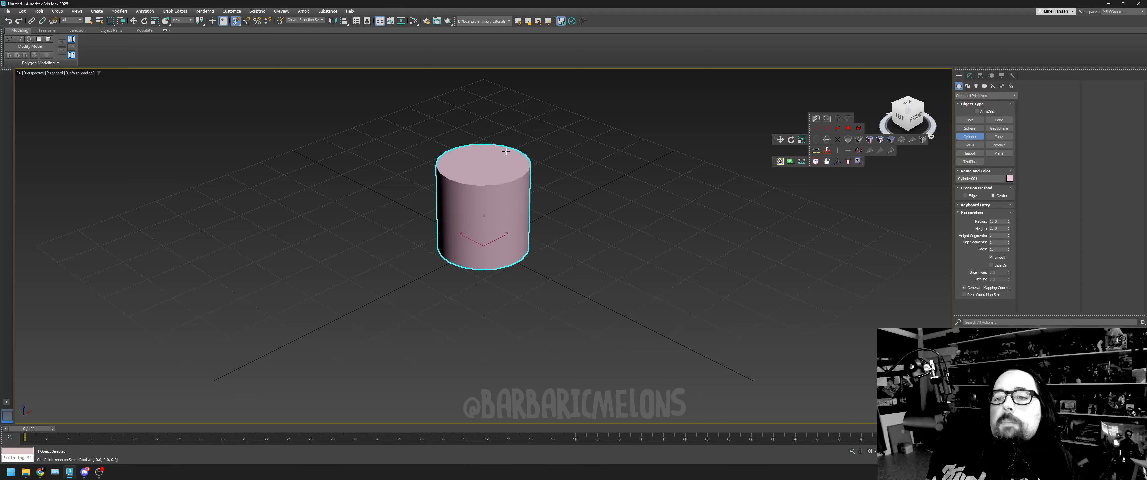
pyautogui.click(512, 130)
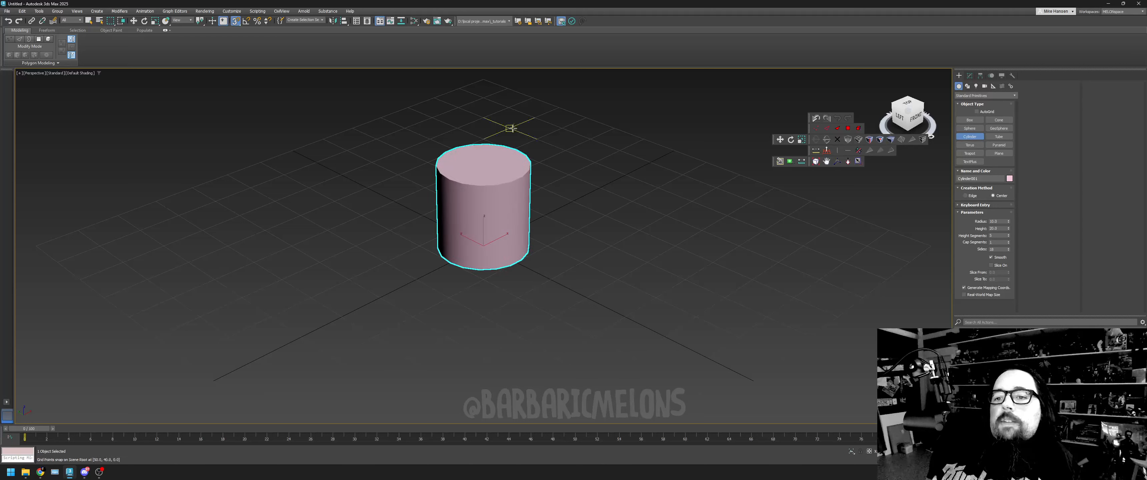
pyautogui.rightClick(476, 277)
# - Set the cylinder's height to 30 in its parameters and deselect it
pyautogui.click(969, 77)
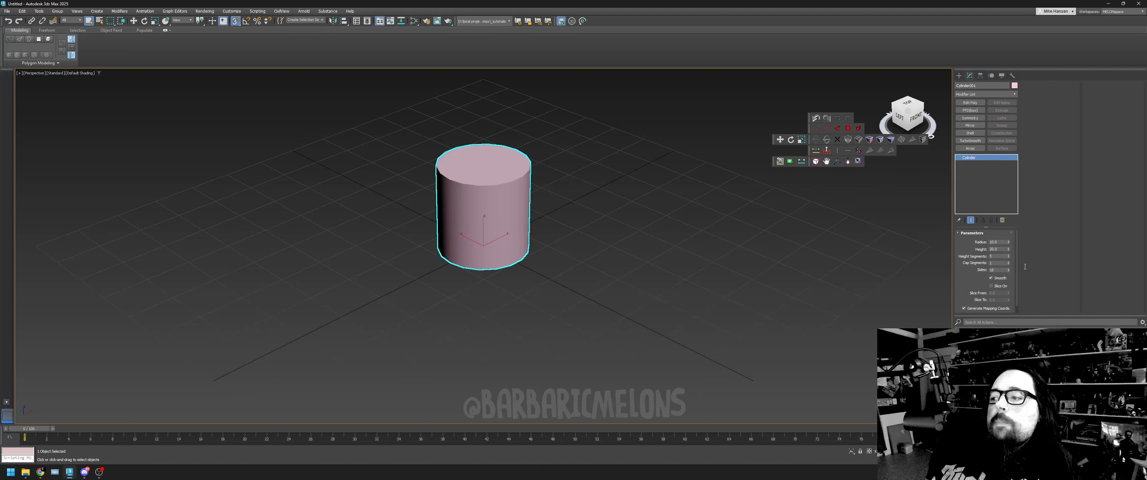
pyautogui.doubleClick(996, 249)
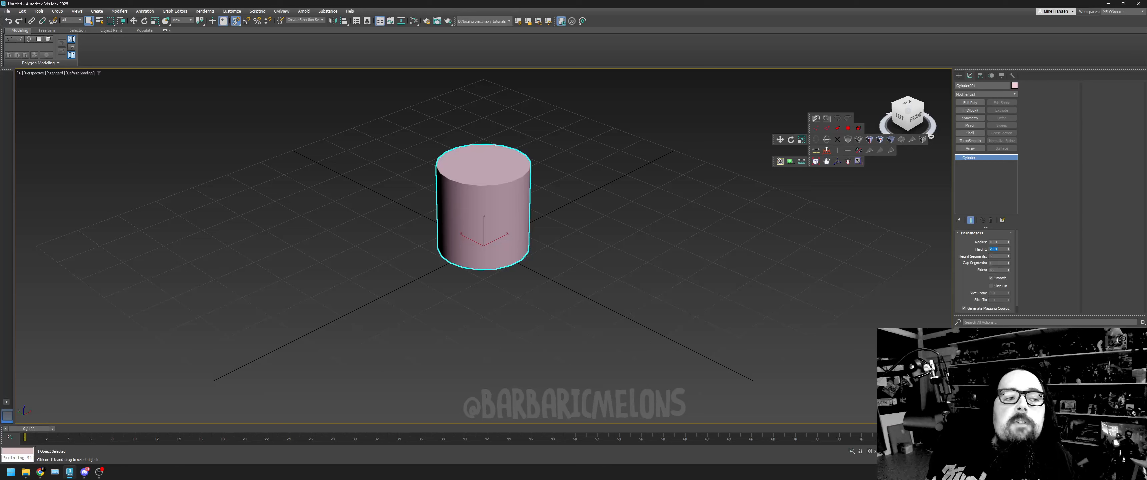
pyautogui.press('Return')
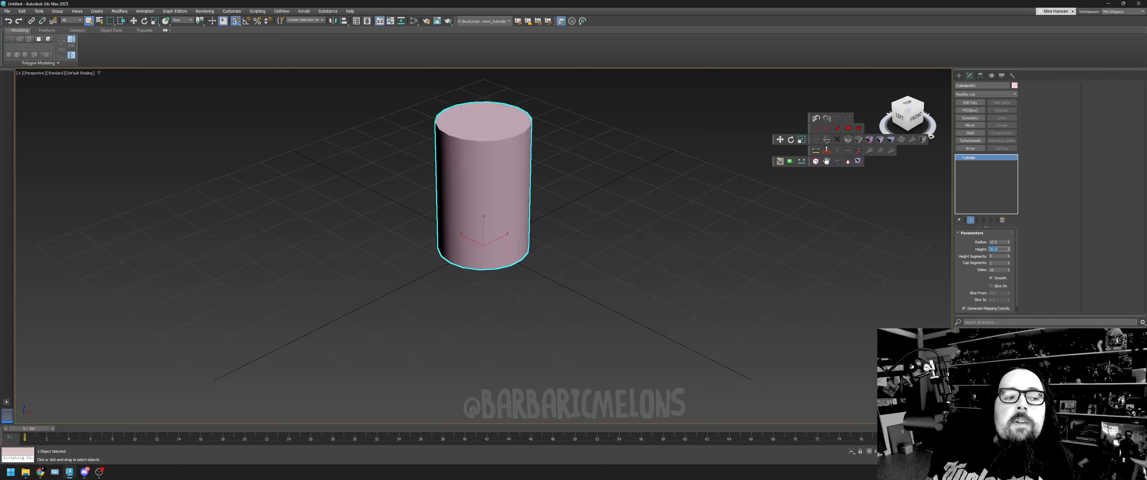
pyautogui.rightClick(778, 389)
pyautogui.click(753, 224)
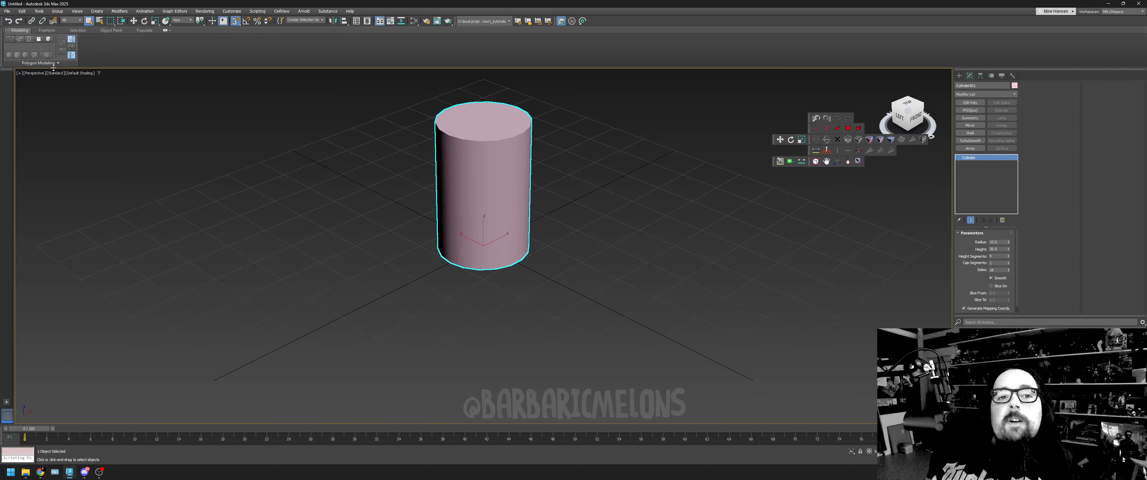
# - Turn on Edged Faces display in the Perspective viewport
pyautogui.click(84, 76)
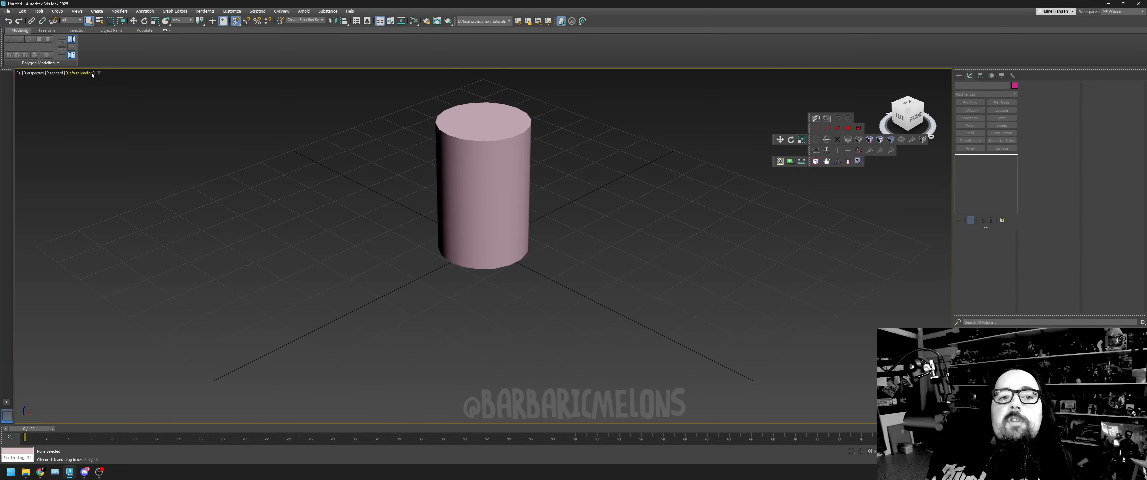
pyautogui.click(81, 72)
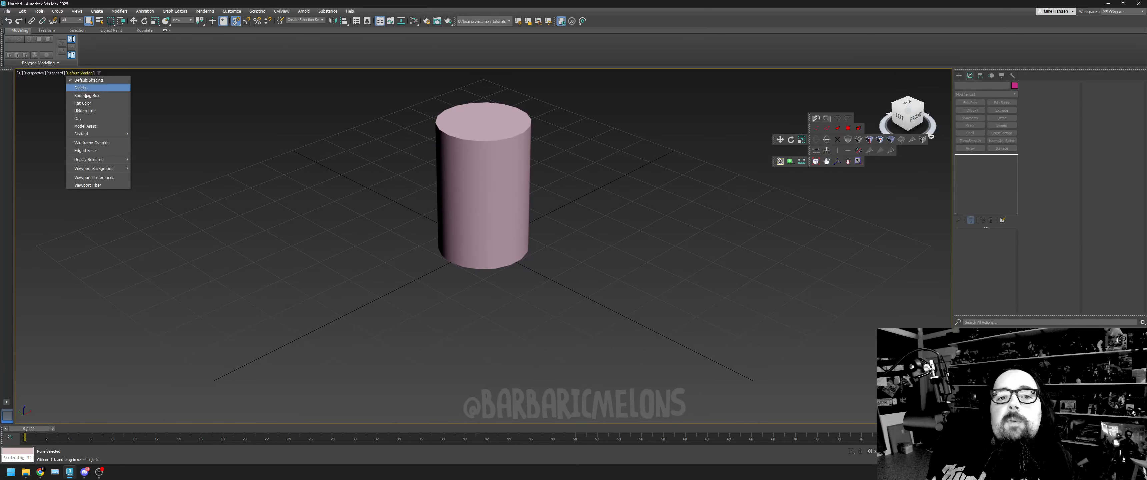
pyautogui.click(109, 150)
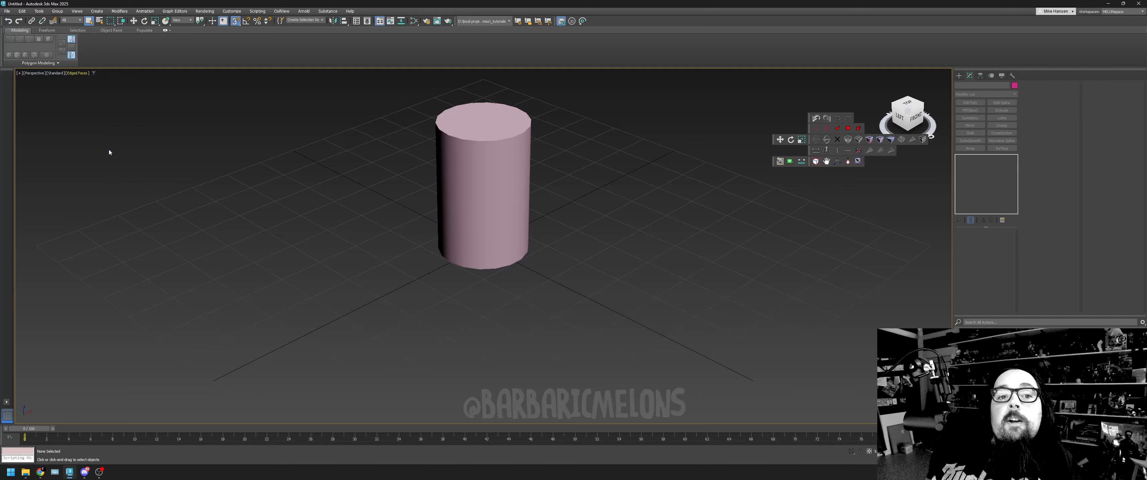
# - Change the cylinder's object color to green and deselect it
pyautogui.click(536, 183)
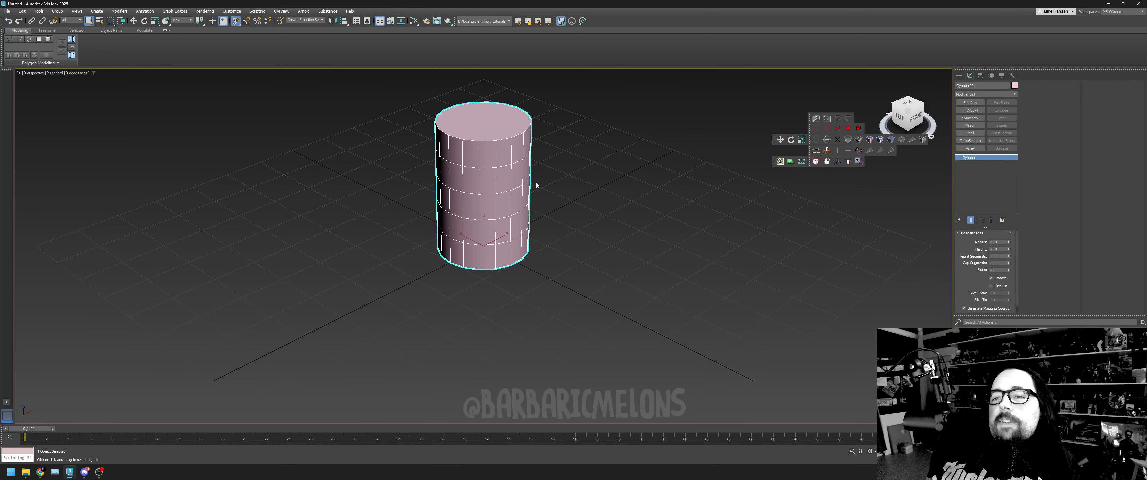
pyautogui.click(1014, 85)
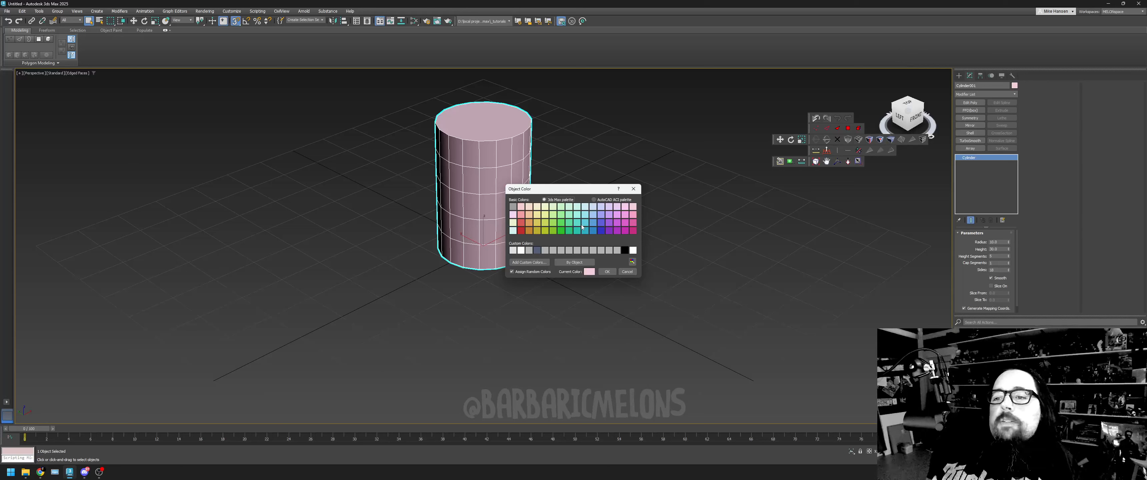
pyautogui.click(564, 226)
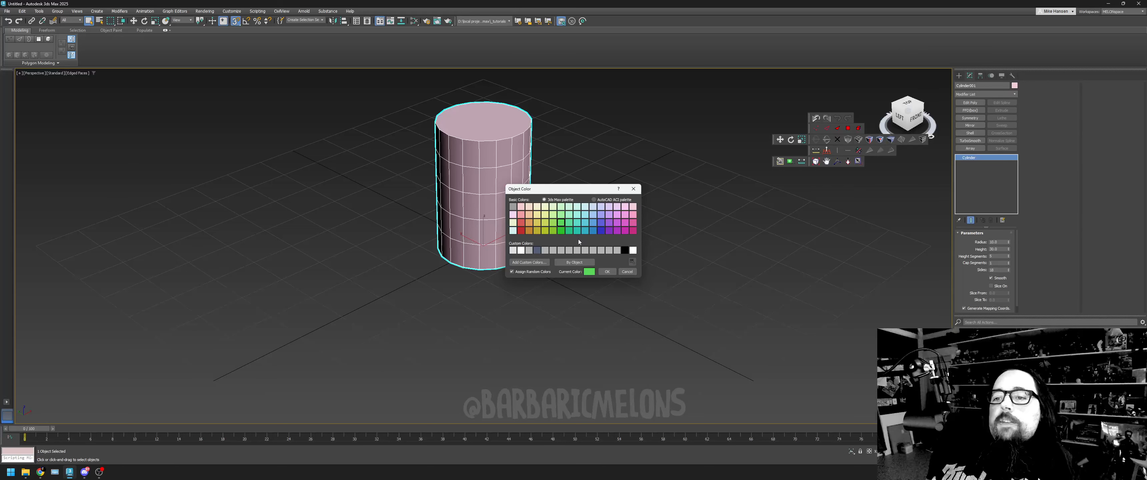
pyautogui.click(607, 271)
pyautogui.click(589, 197)
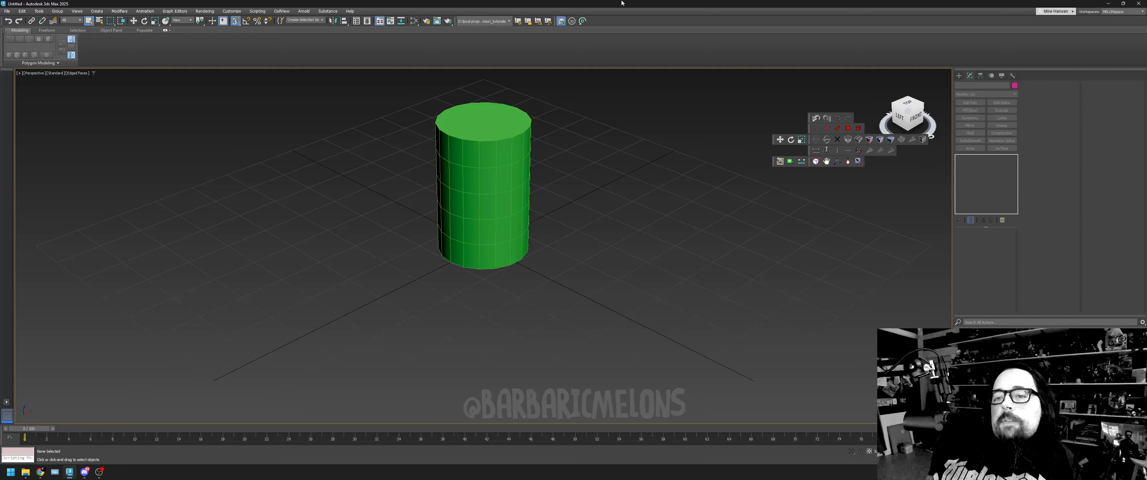
# - Move the green cylinder back along the Y axis so the grid origin is clear
pyautogui.click(439, 206)
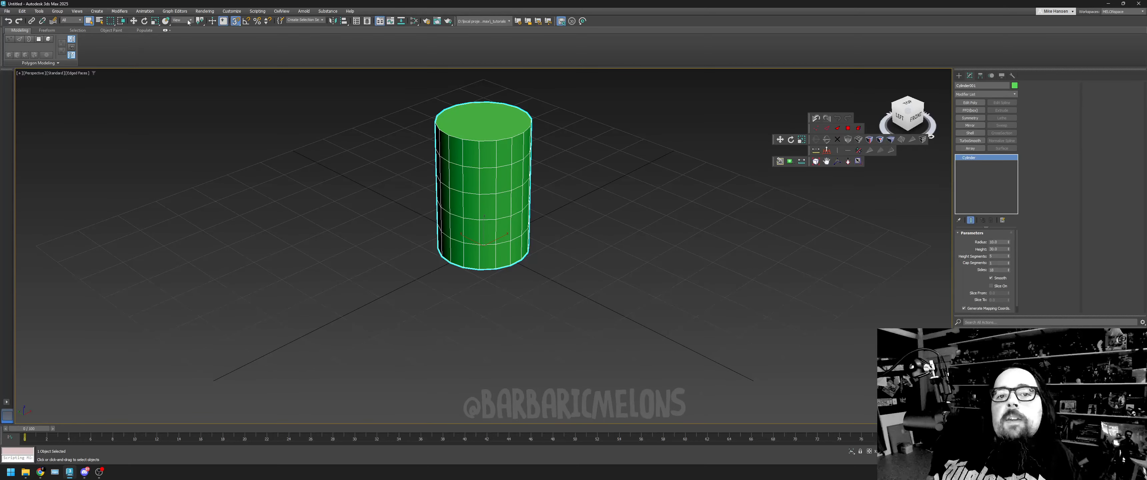
pyautogui.press('w')
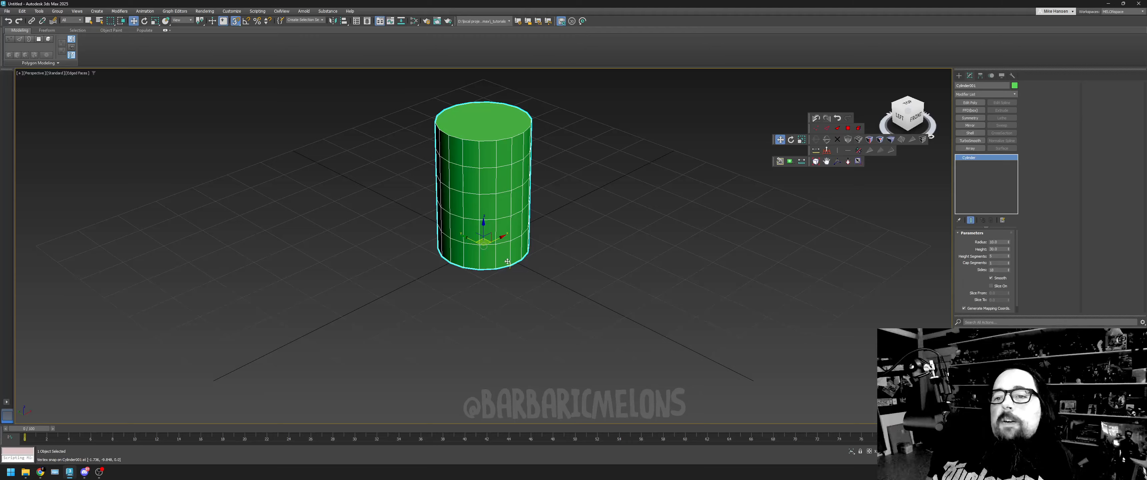
pyautogui.moveTo(473, 241); pyautogui.dragTo(408, 217)
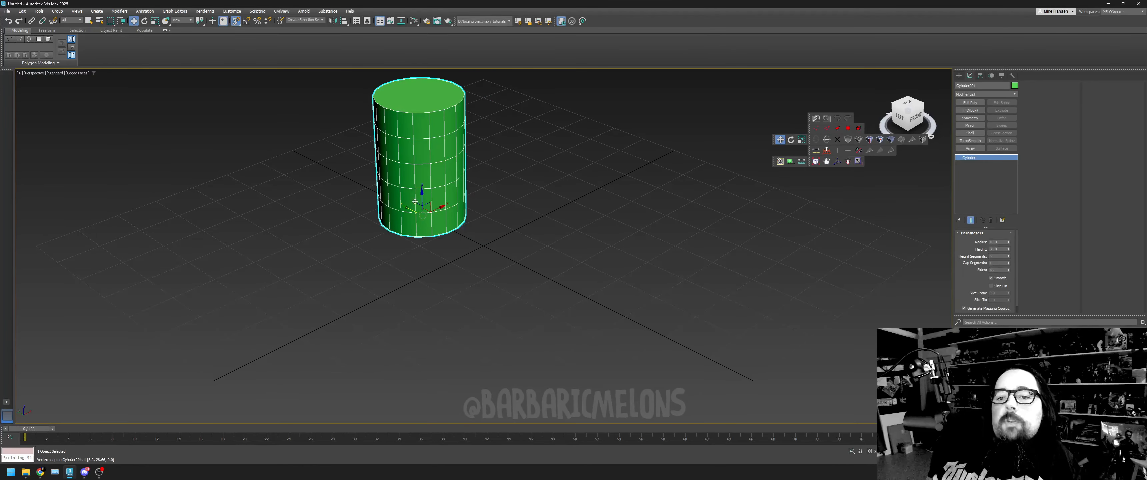
pyautogui.moveTo(431, 213); pyautogui.dragTo(395, 196)
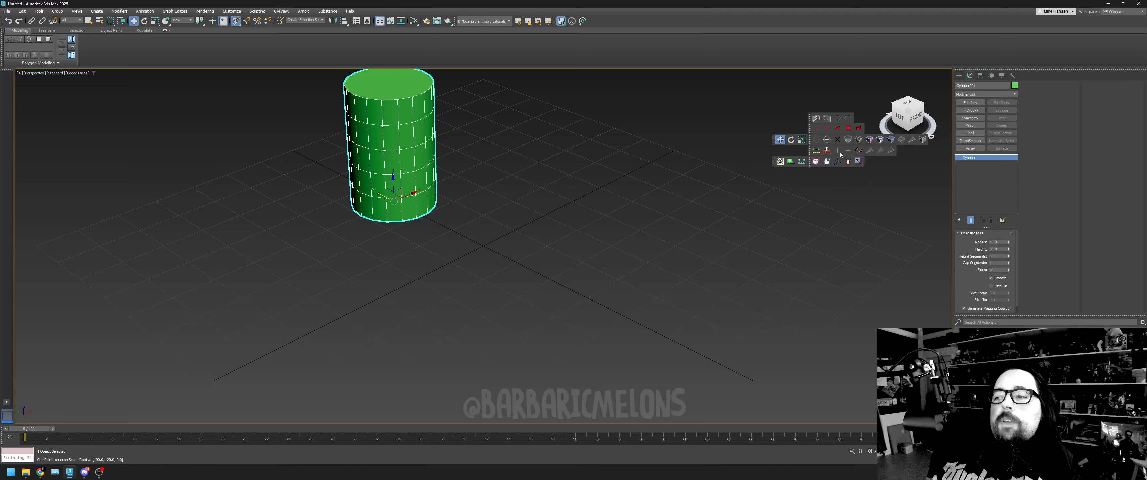
# - Switch between the single and four-viewport layouts, then maximize the Left viewport
pyautogui.click(858, 162)
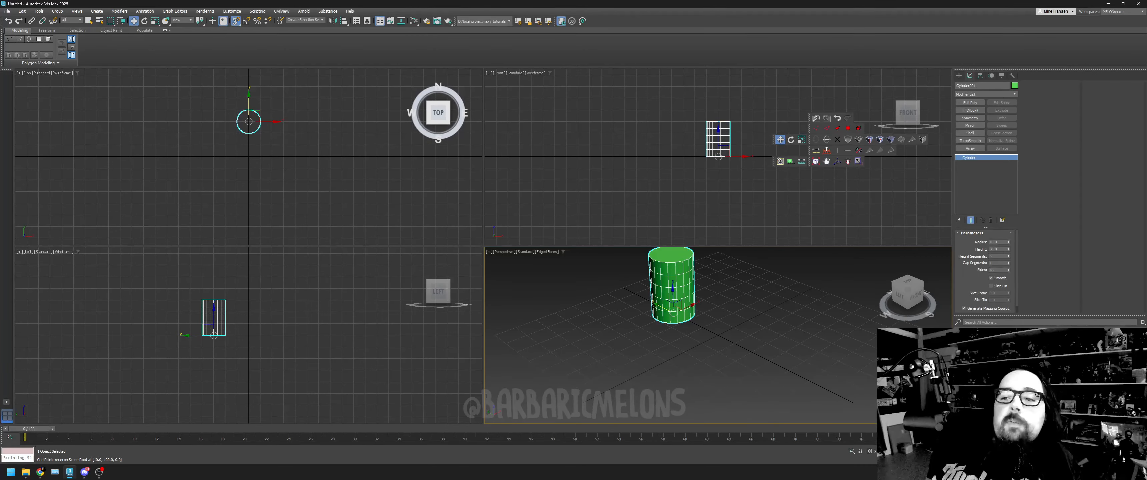
pyautogui.hotkey('alt', 'w')
pyautogui.hotkey('alt', 'w')
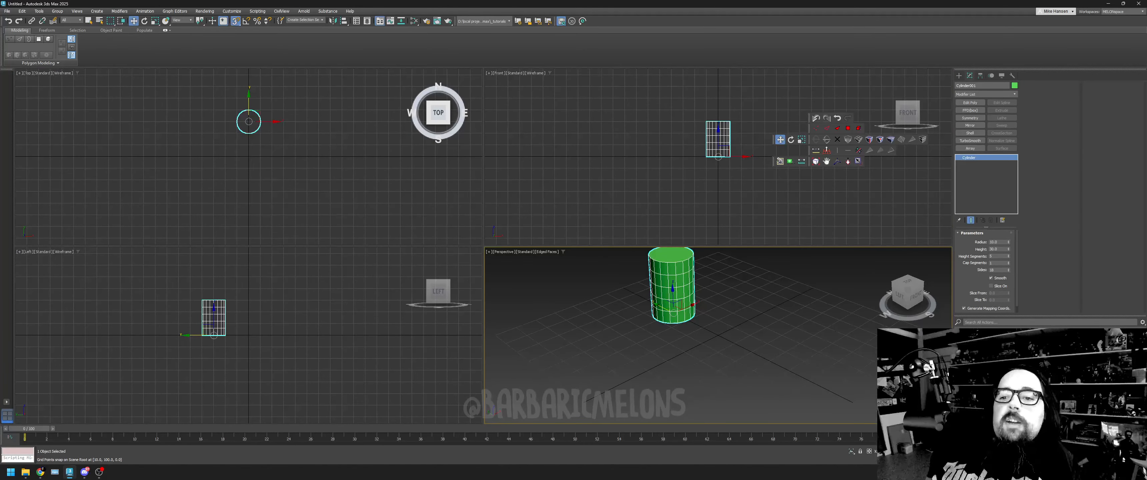
pyautogui.hotkey('alt', 'w')
pyautogui.hotkey('alt', 'w')
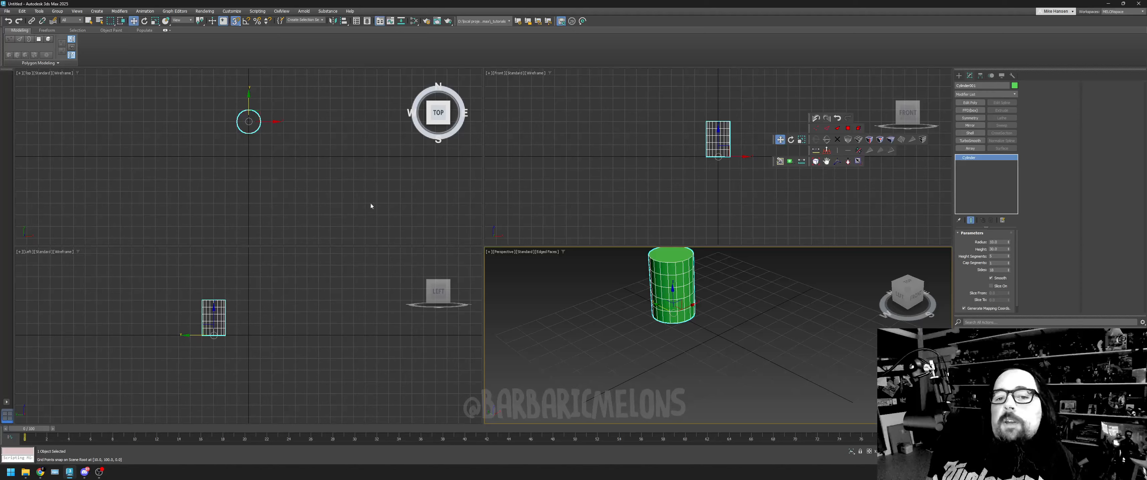
pyautogui.click(273, 324)
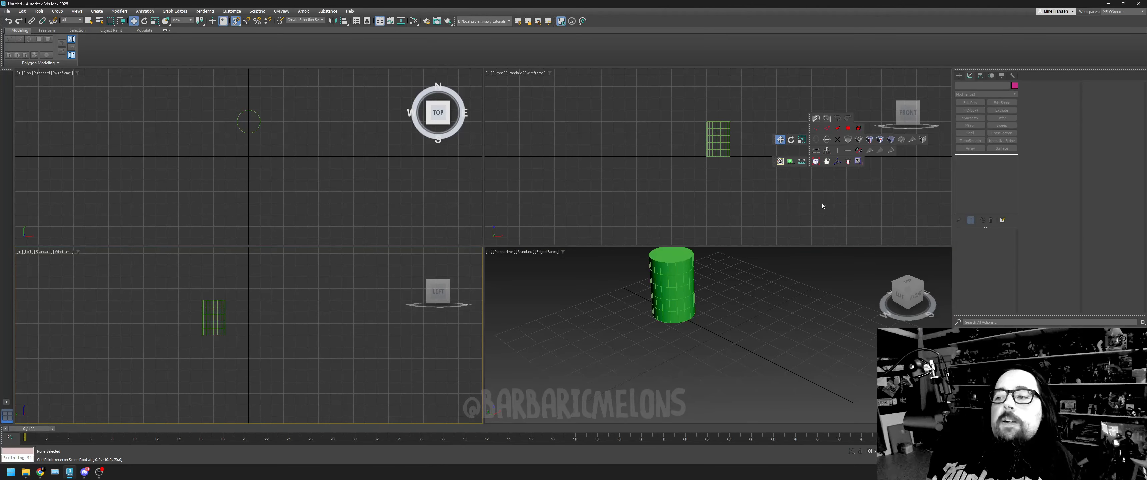
pyautogui.click(858, 162)
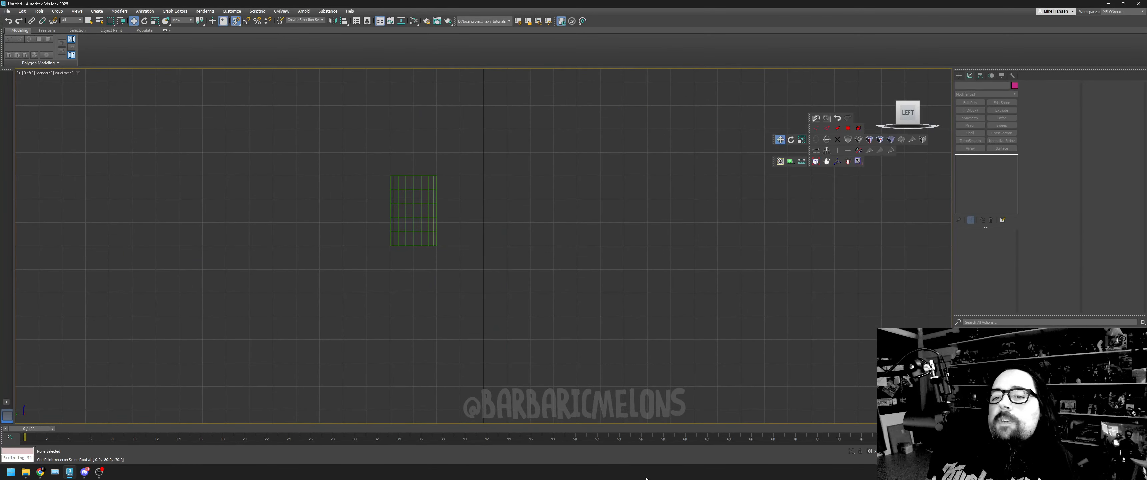
# - Draw a straight vertical Line spline from the origin up 30 units, level with the cylinder's top
pyautogui.click(958, 75)
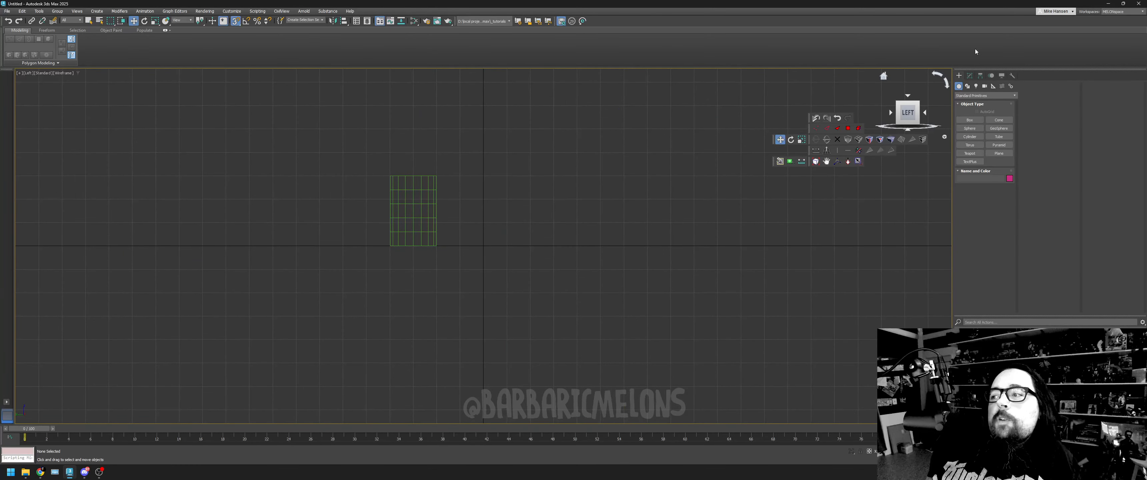
pyautogui.click(967, 87)
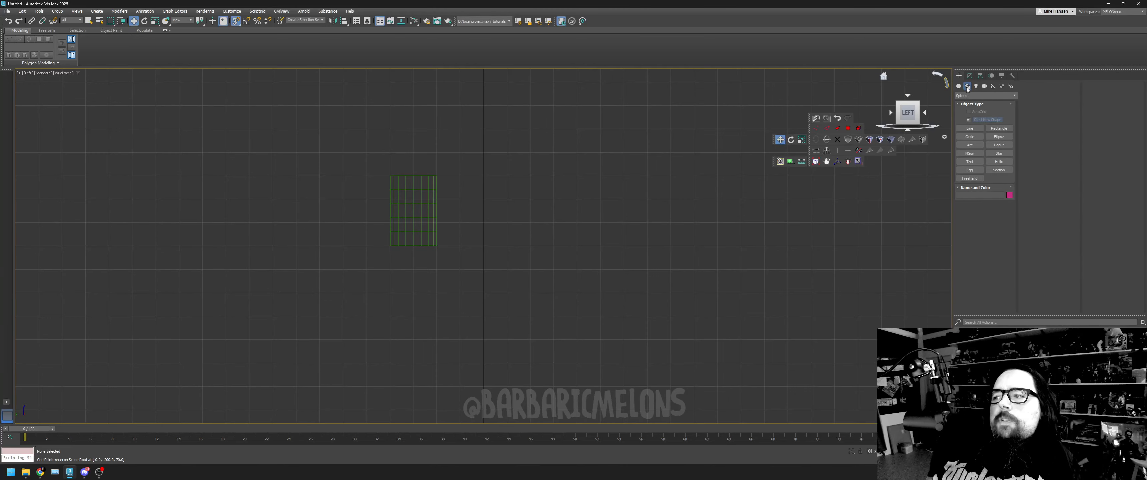
pyautogui.click(969, 129)
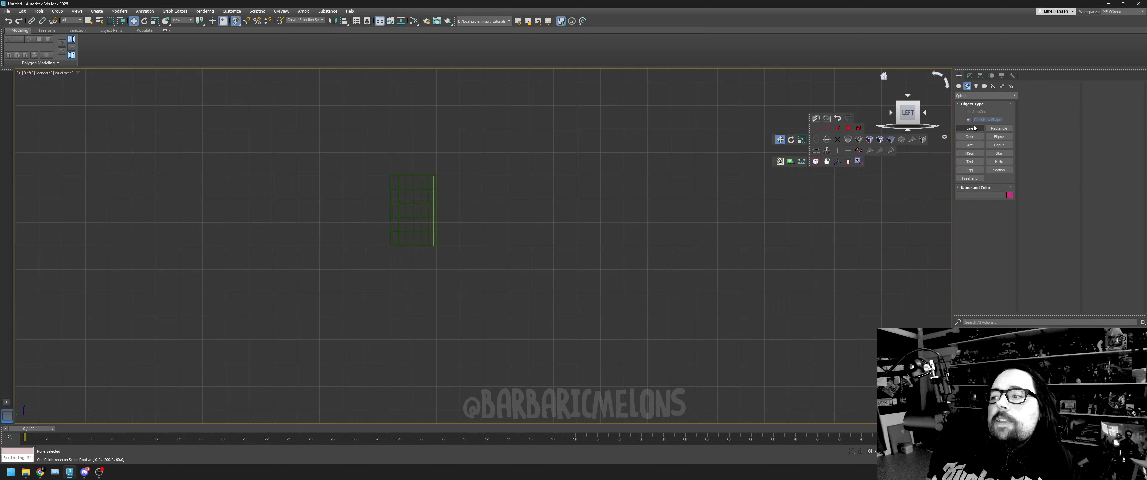
pyautogui.click(974, 129)
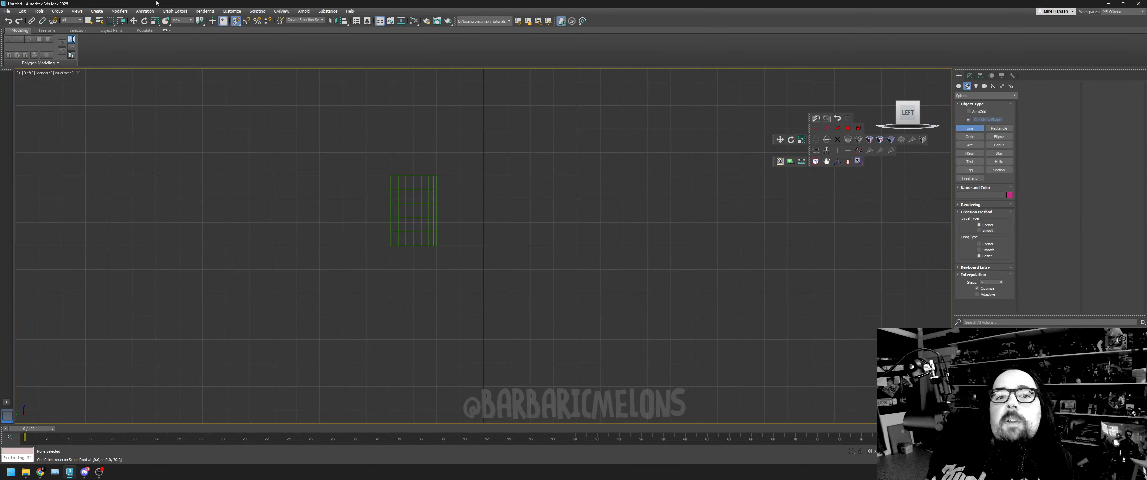
pyautogui.click(483, 246)
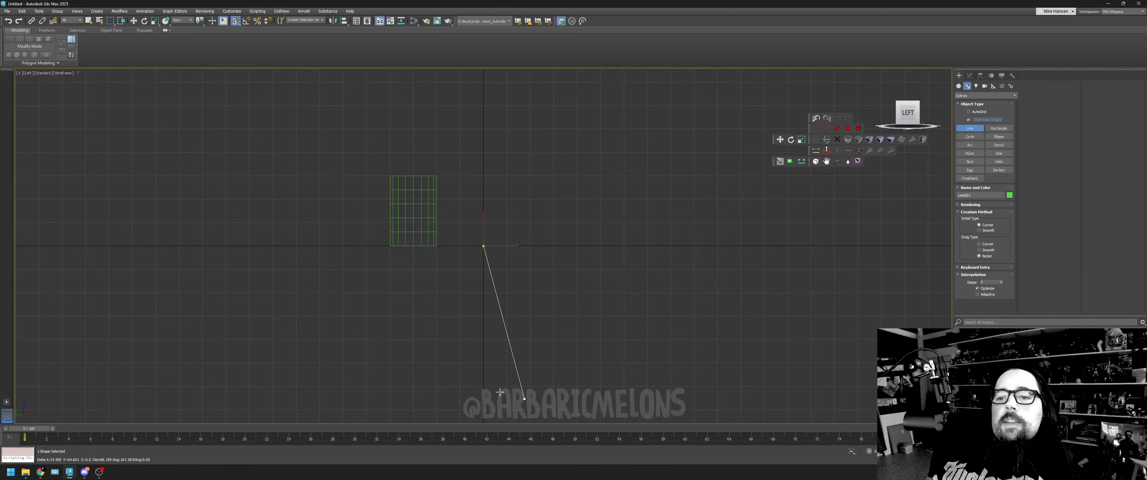
pyautogui.click(483, 175)
pyautogui.rightClick(649, 242)
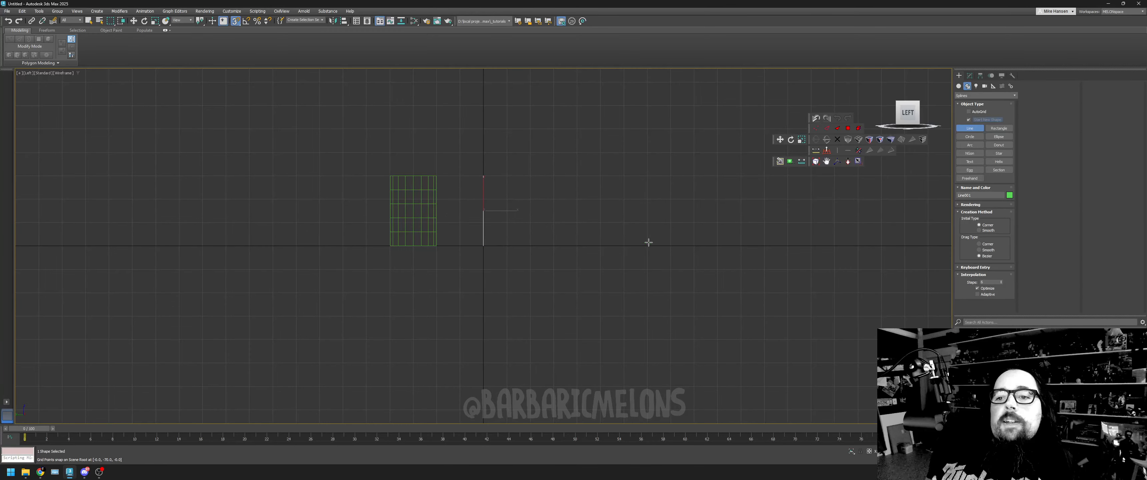
# - Restore the four-viewport layout, then maximize the Perspective viewport and frame the cylinder and vertical line
pyautogui.press('w')
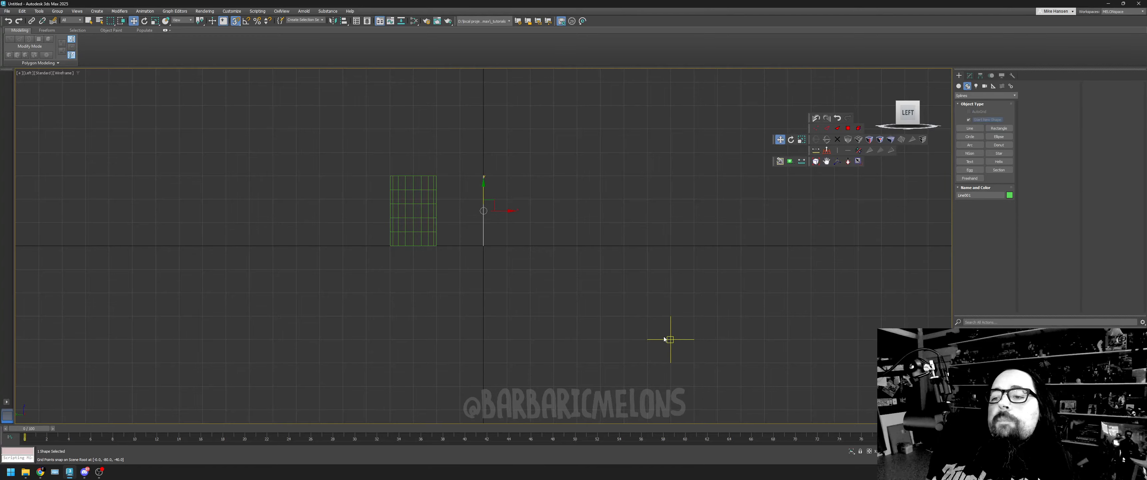
pyautogui.click(858, 161)
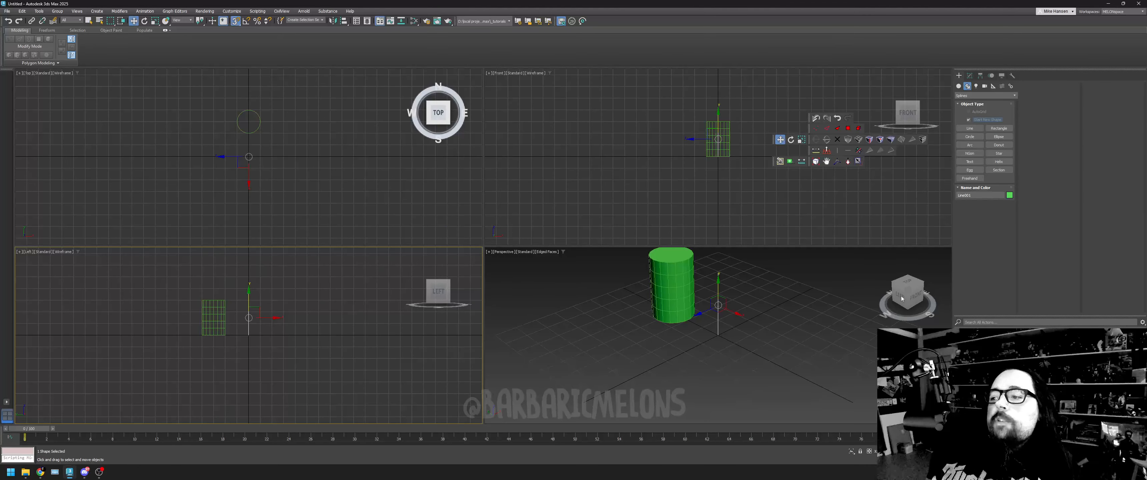
pyautogui.click(901, 296)
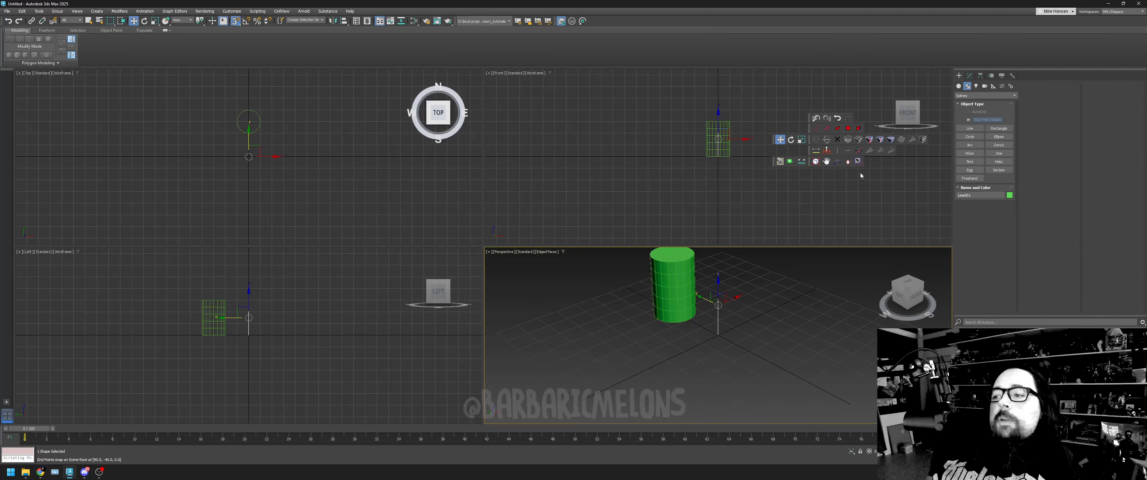
pyautogui.click(858, 161)
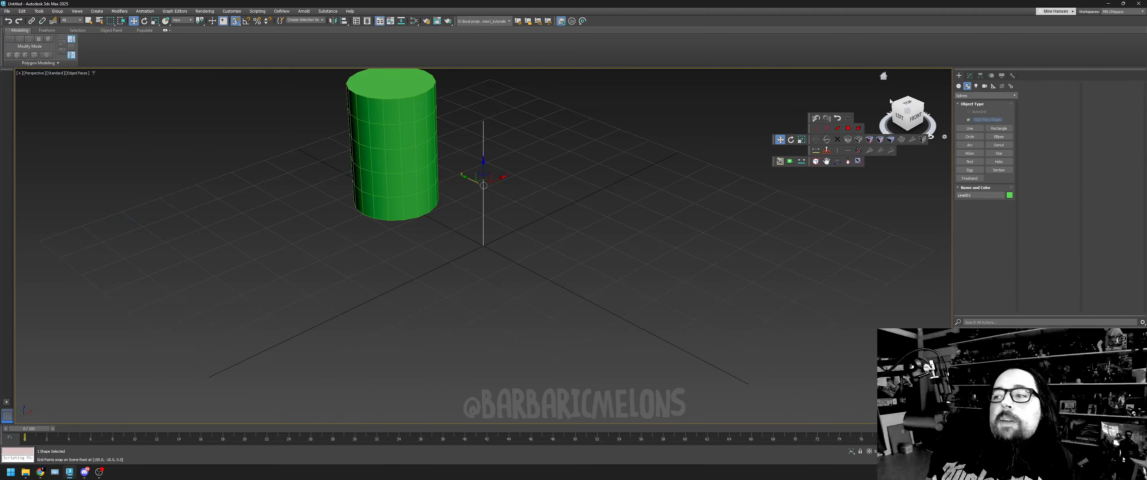
pyautogui.moveTo(898, 116); pyautogui.dragTo(907, 120)
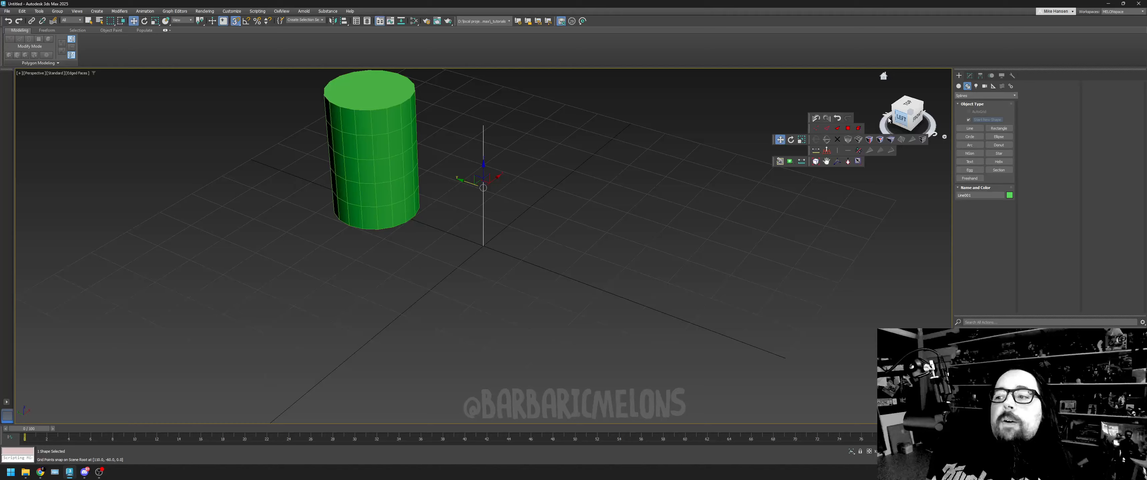
pyautogui.click(827, 162)
pyautogui.moveTo(698, 235); pyautogui.dragTo(729, 265)
pyautogui.rightClick(730, 265)
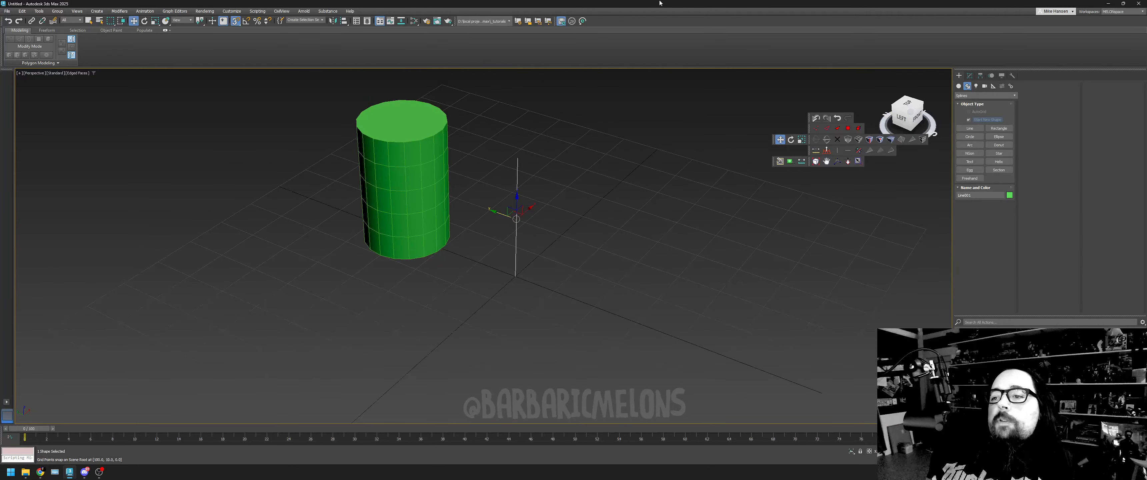
# - Draw a Circle spline centred on the base of the vertical line and set its radius to 10
pyautogui.click(975, 139)
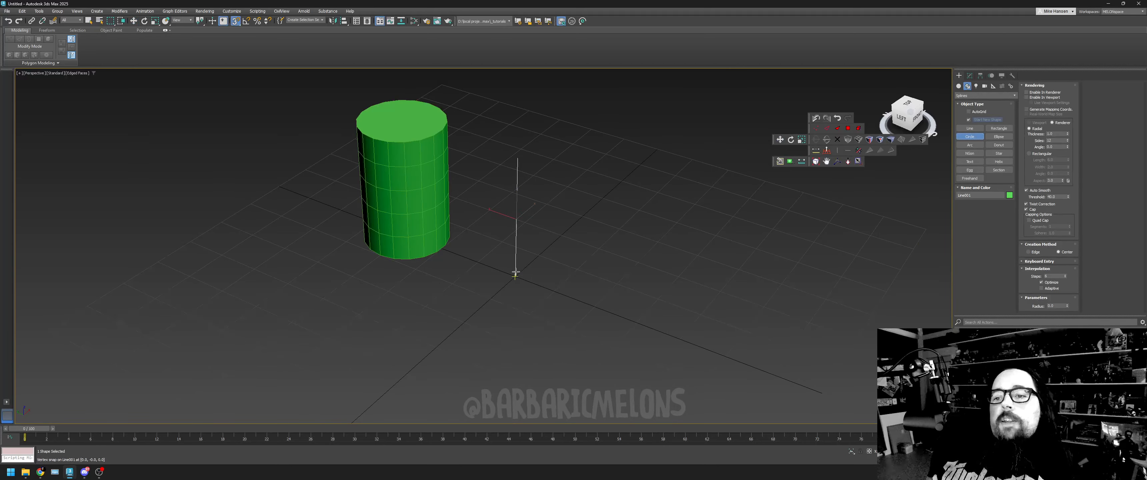
pyautogui.moveTo(515, 275); pyautogui.dragTo(578, 278)
pyautogui.press('w')
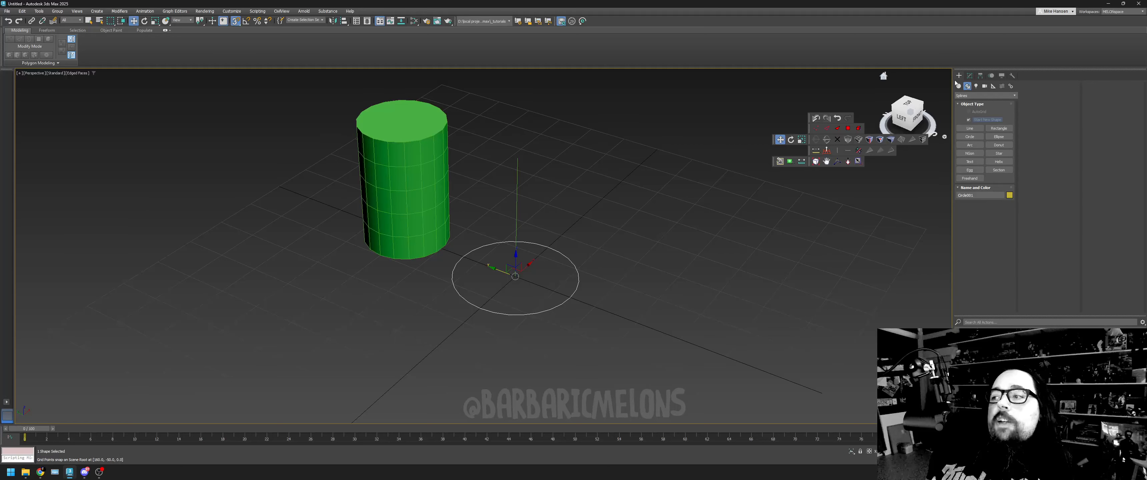
pyautogui.click(970, 76)
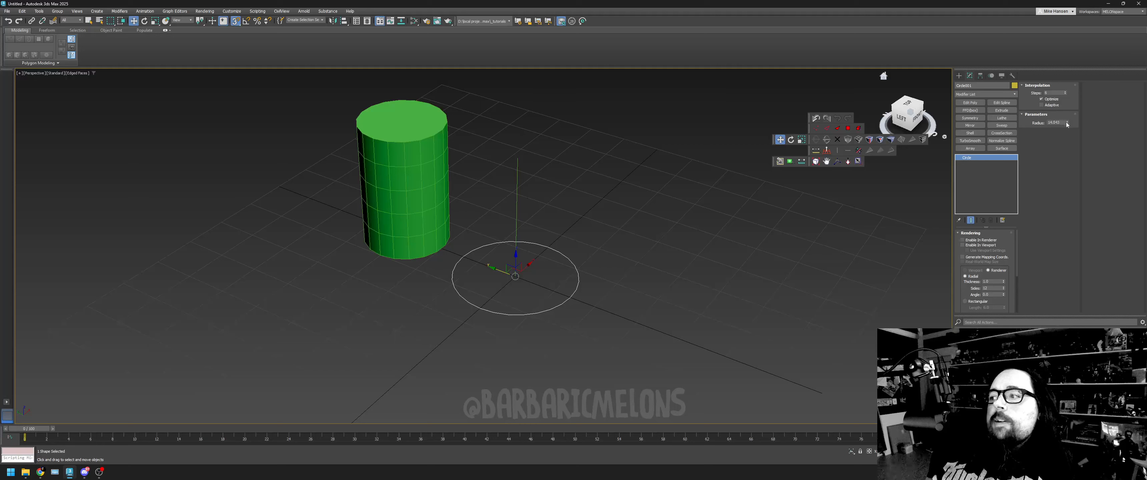
pyautogui.click(1062, 122)
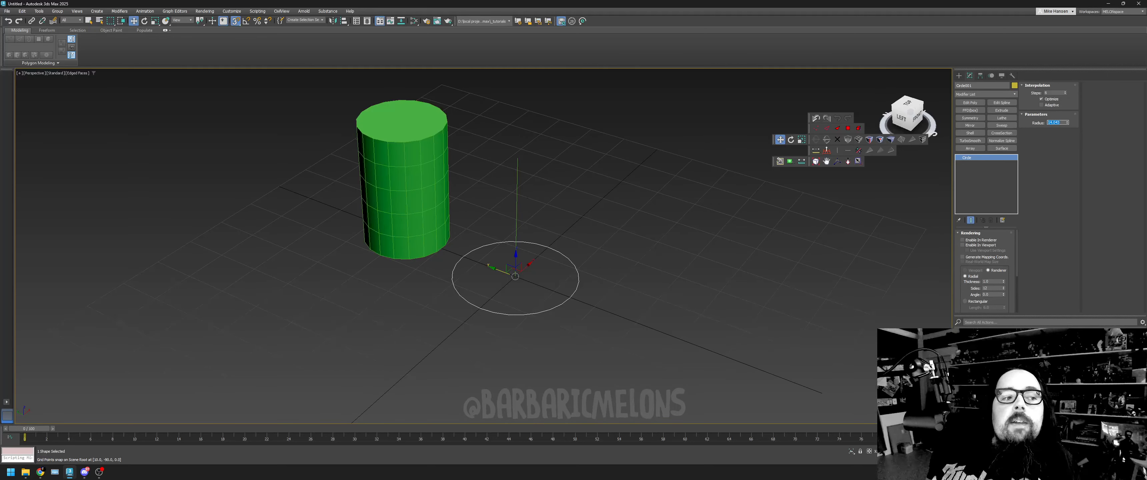
pyautogui.write('10')
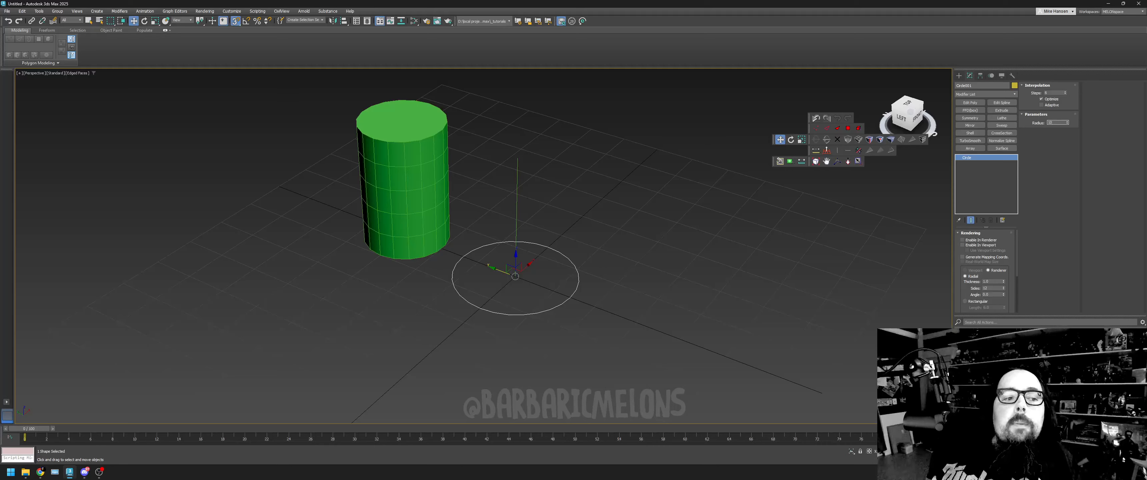
pyautogui.press('Return')
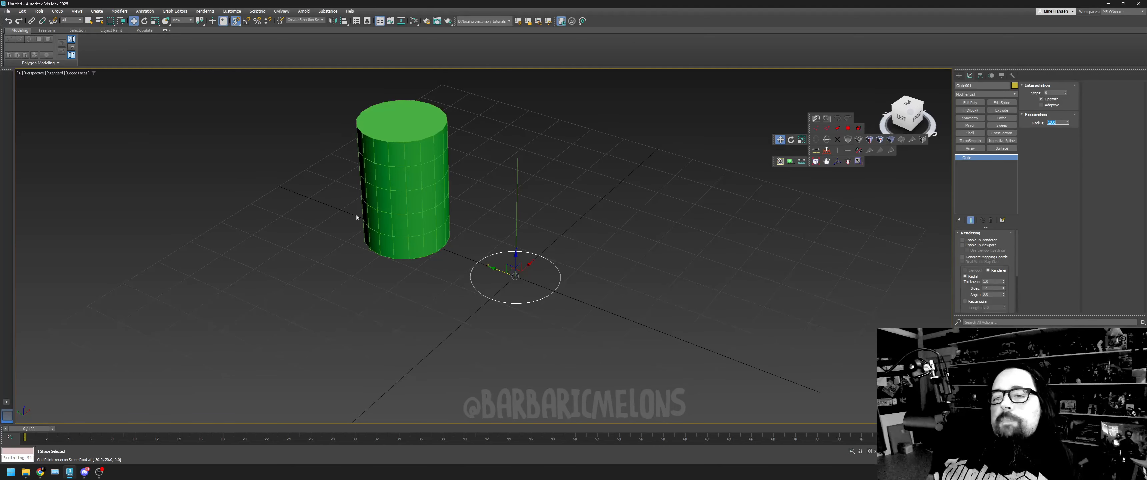
# - Select the vertical line as the loft path and start the Loft command from the Compound Objects category
pyautogui.moveTo(492, 130); pyautogui.dragTo(545, 226)
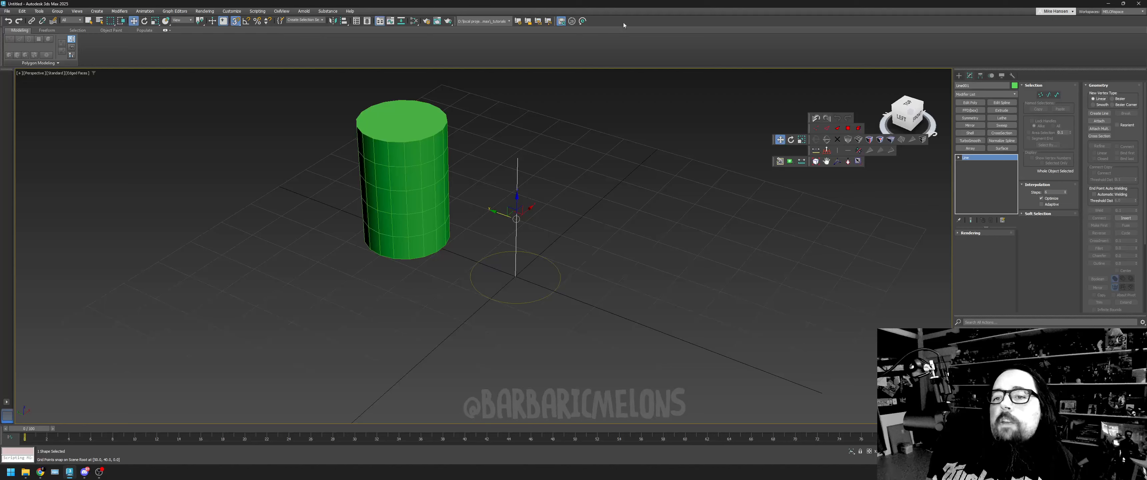
pyautogui.click(554, 298)
pyautogui.click(559, 275)
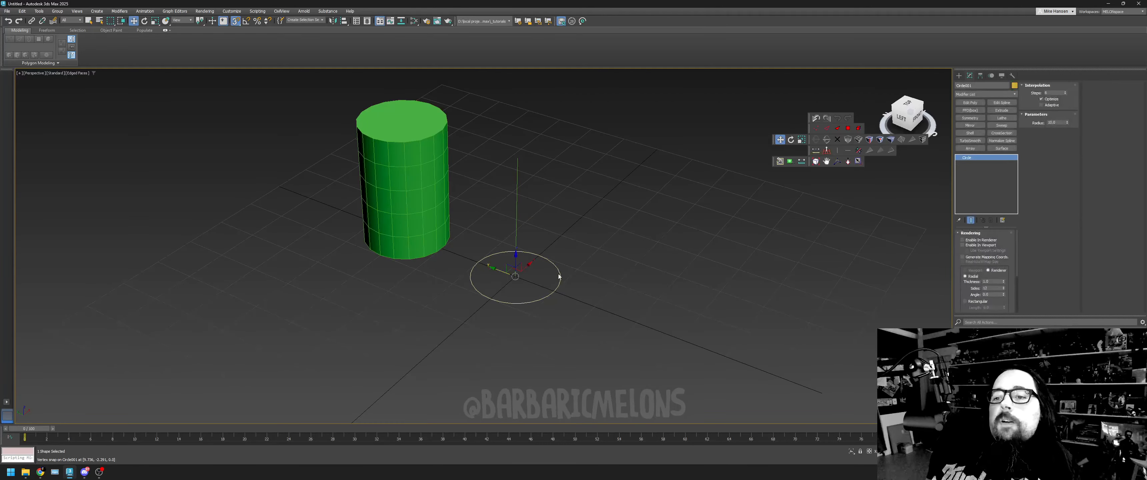
pyautogui.moveTo(499, 163); pyautogui.dragTo(556, 181)
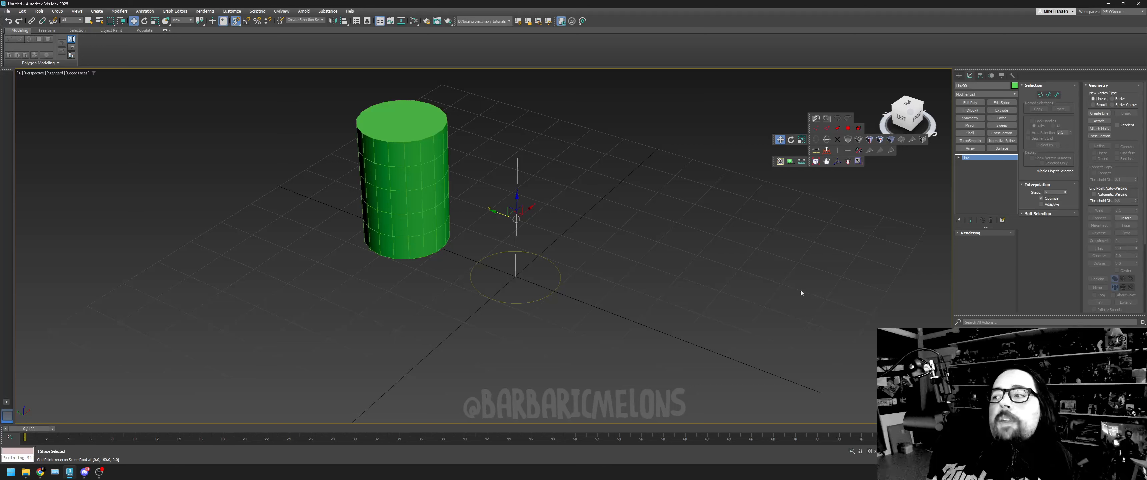
pyautogui.click(959, 75)
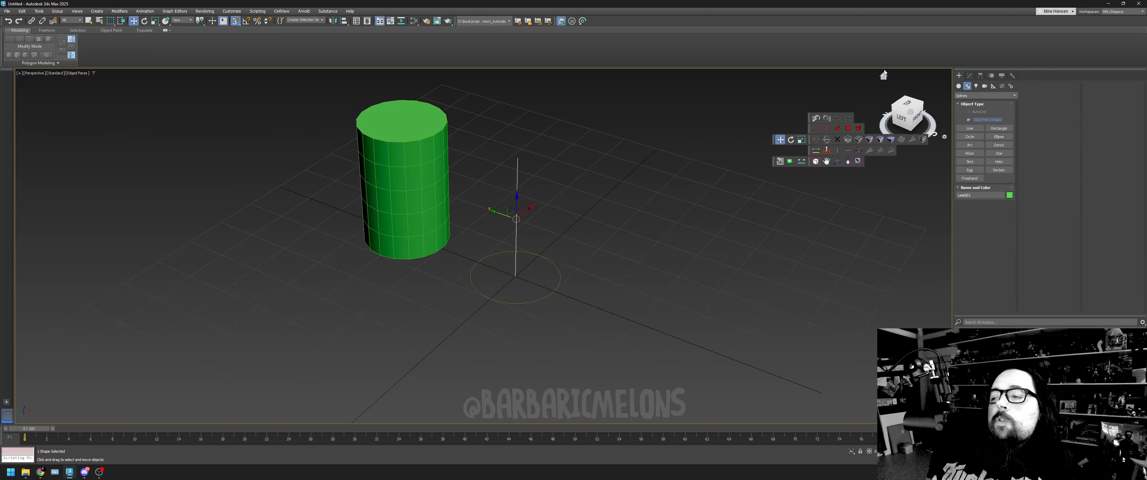
pyautogui.click(959, 86)
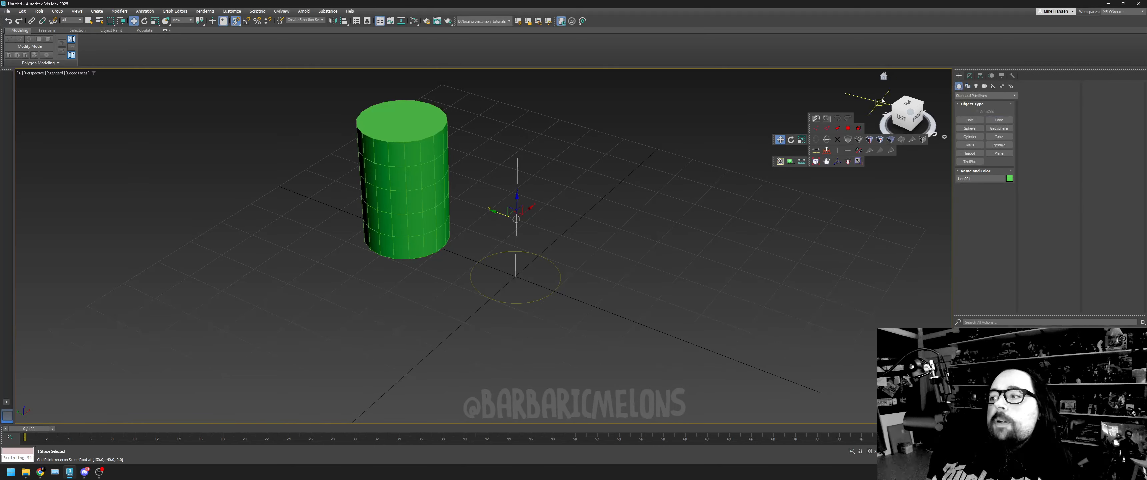
pyautogui.click(974, 95)
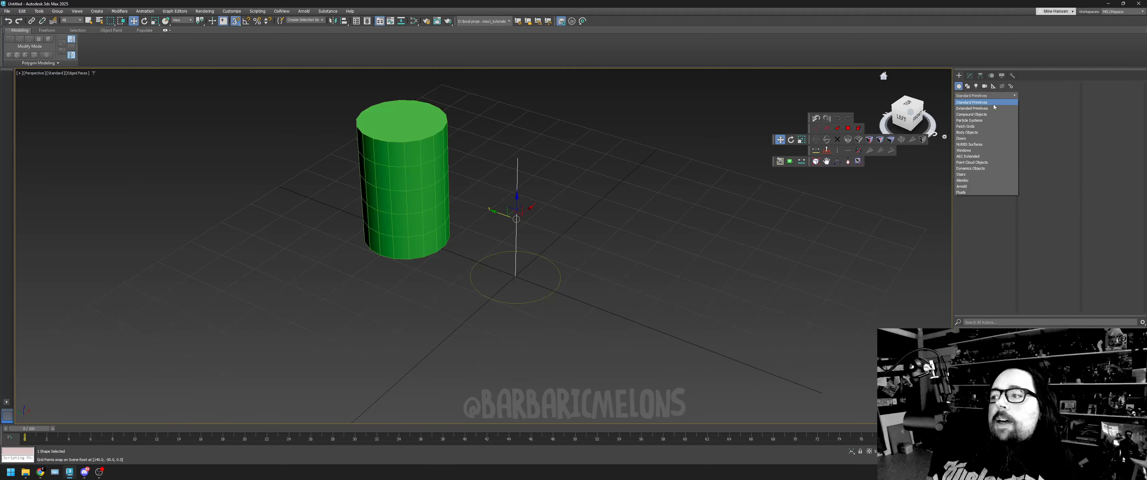
pyautogui.click(972, 115)
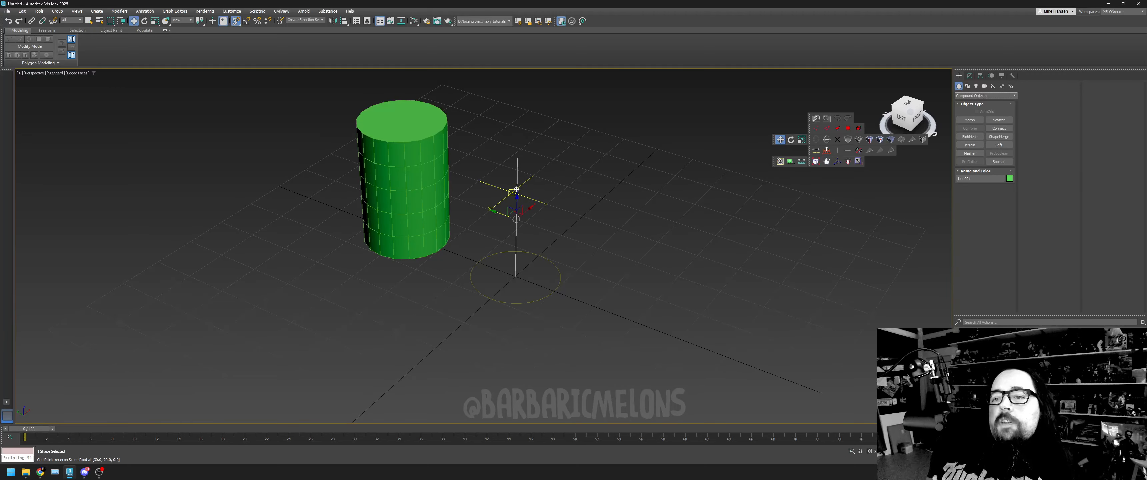
pyautogui.click(1000, 145)
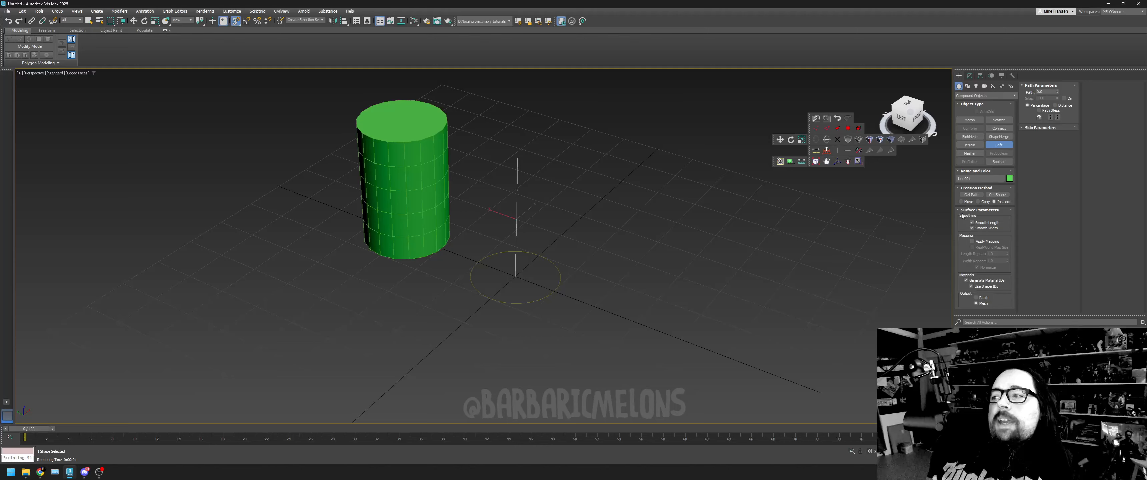
# - Create a Loft from the selected line, using Get Shape to pick the circle as an instanced cross-section
pyautogui.click(969, 75)
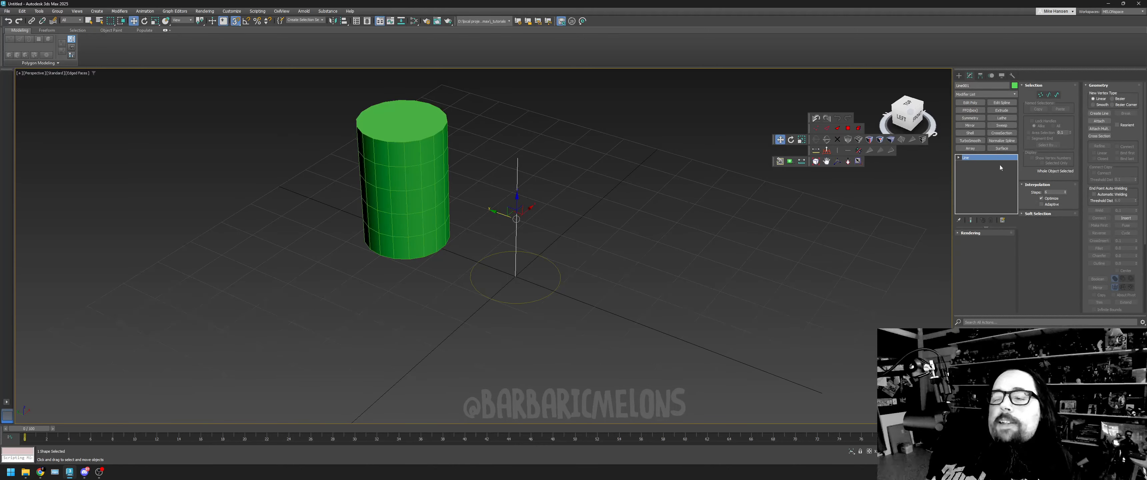
pyautogui.click(957, 78)
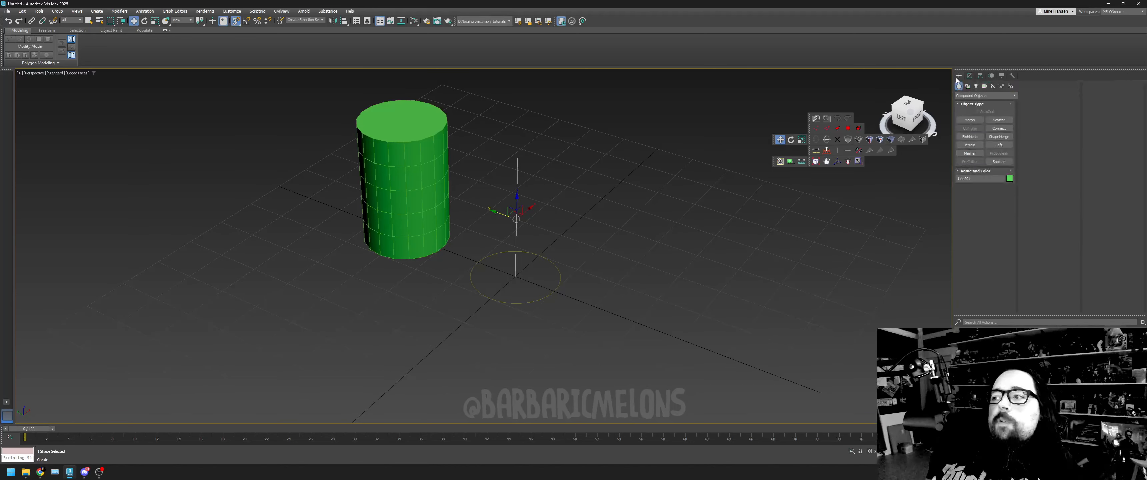
pyautogui.click(998, 145)
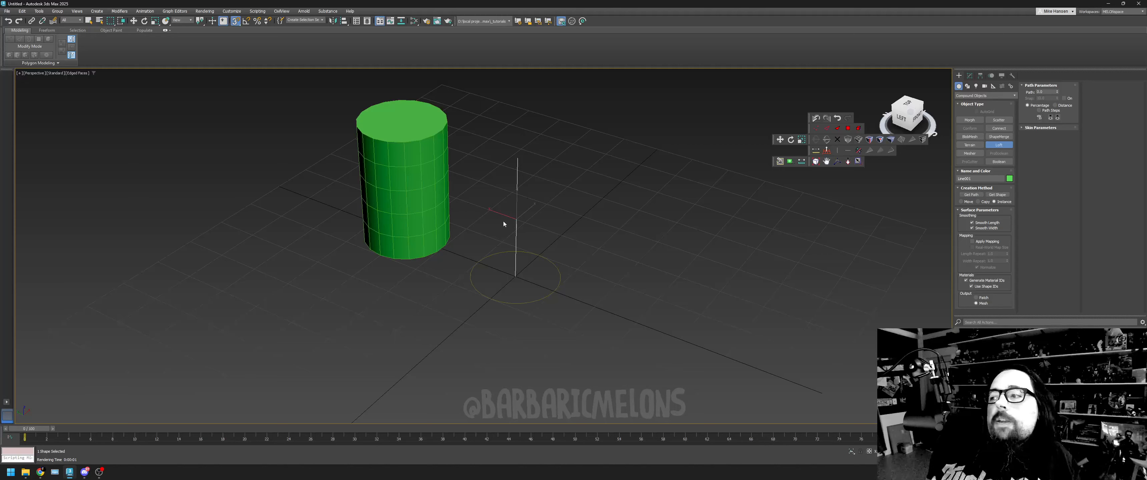
pyautogui.click(997, 195)
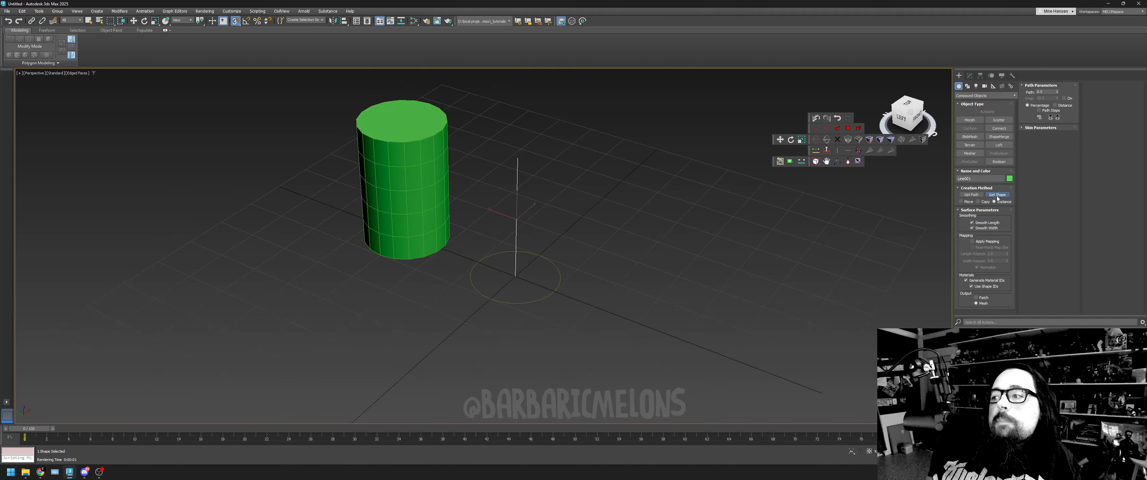
pyautogui.click(557, 265)
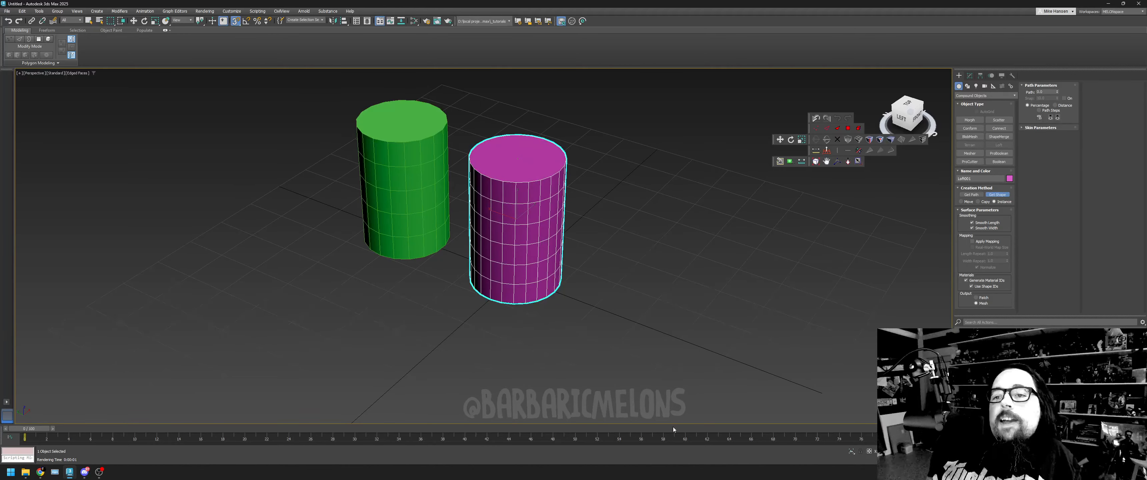
pyautogui.press('w')
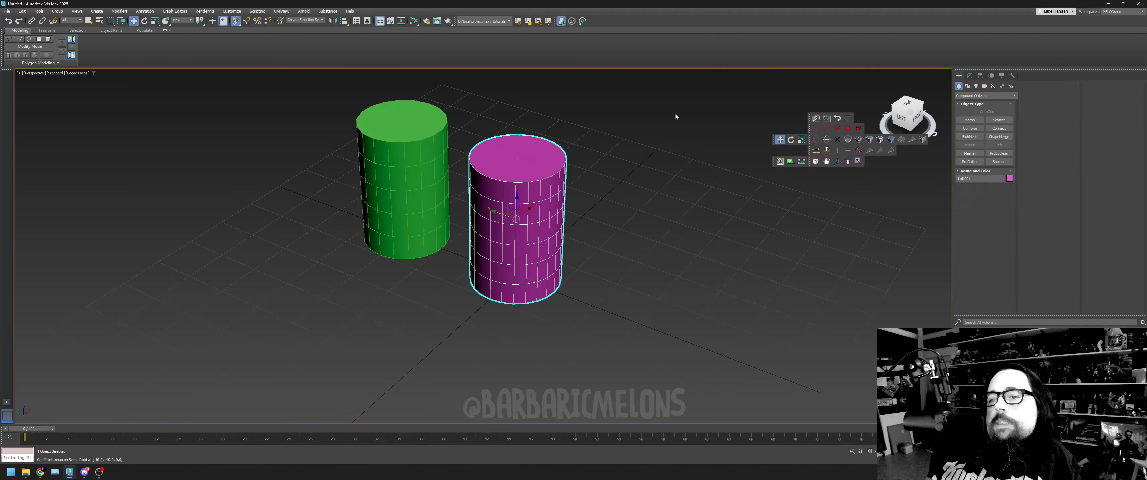
# - Select the green reference cylinder and edit its Sides parameter
pyautogui.moveTo(893, 118)
pyautogui.mouseDown()
pyautogui.moveTo(897, 40)
pyautogui.moveTo(912, 112)
pyautogui.mouseUp()
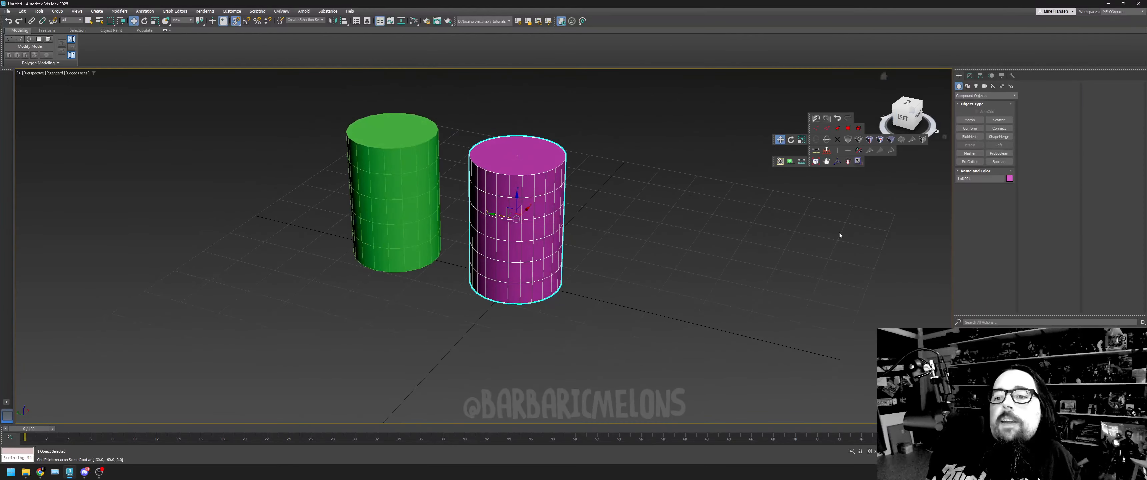
pyautogui.click(612, 210)
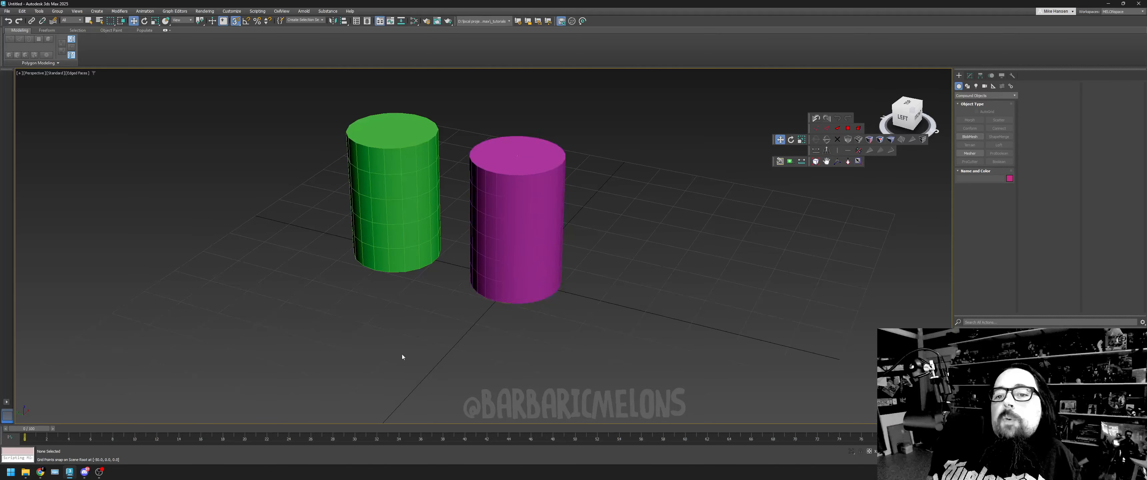
pyautogui.click(412, 255)
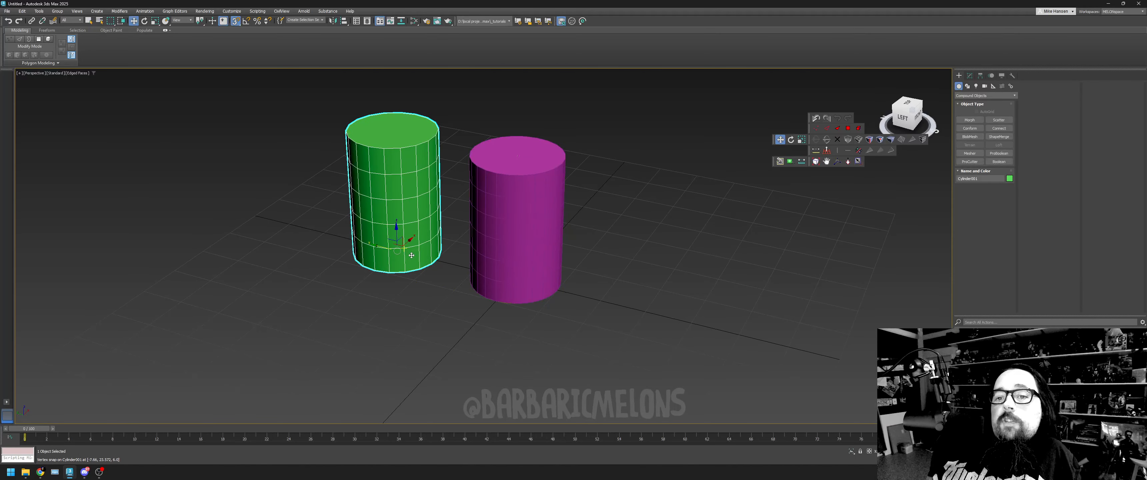
pyautogui.click(969, 76)
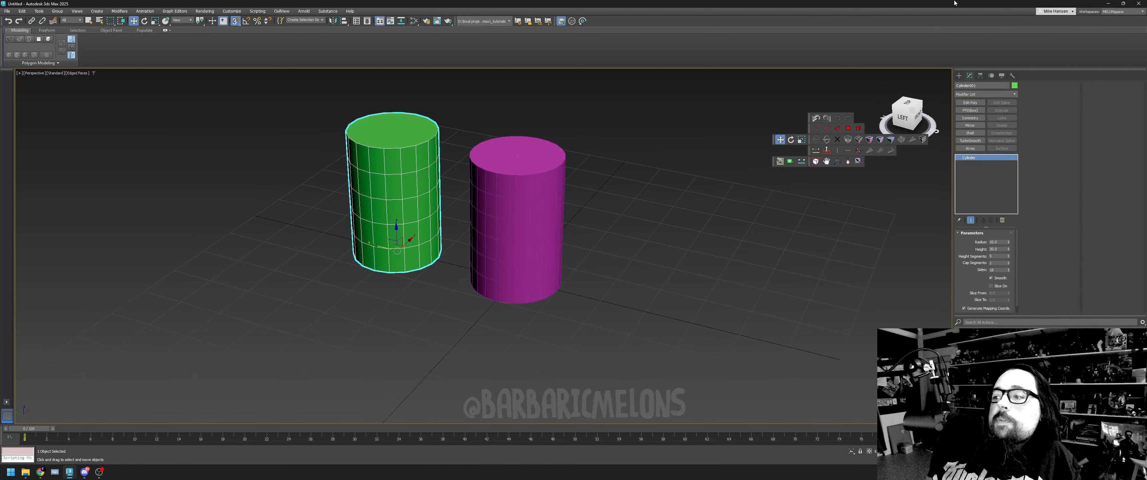
pyautogui.doubleClick(998, 270)
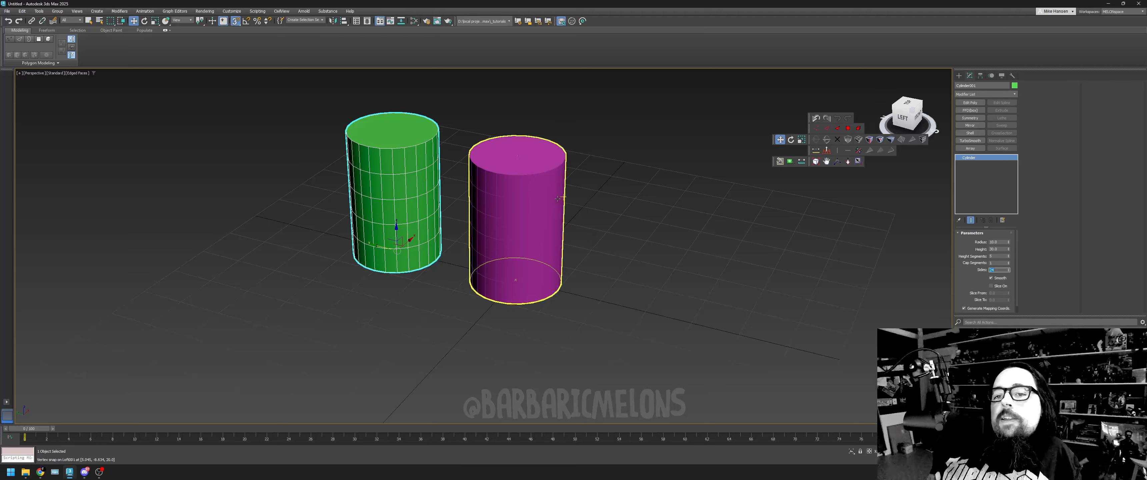
# - Move the lofted cylinder along the Y axis, away from its source line and circle
pyautogui.click(557, 181)
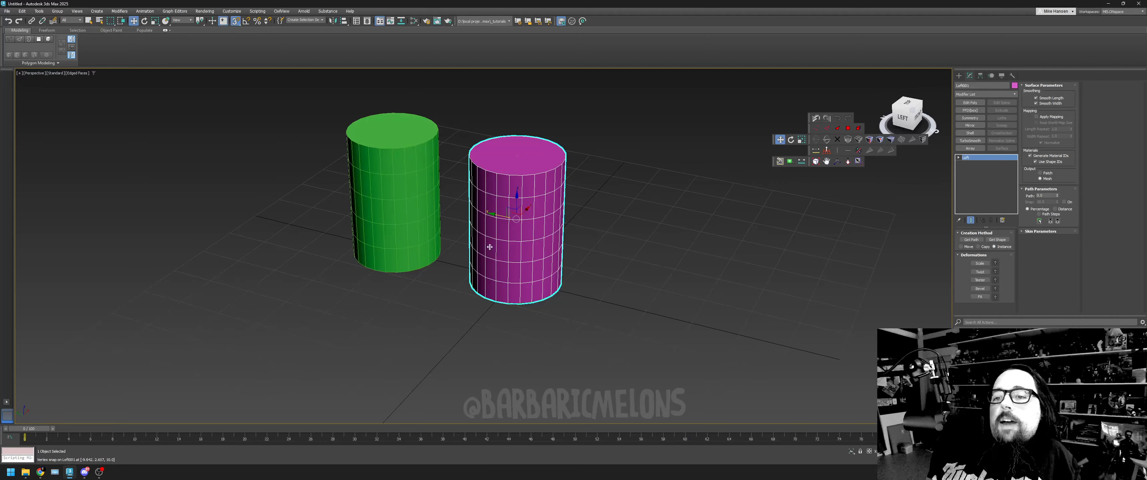
pyautogui.moveTo(496, 213); pyautogui.dragTo(655, 292)
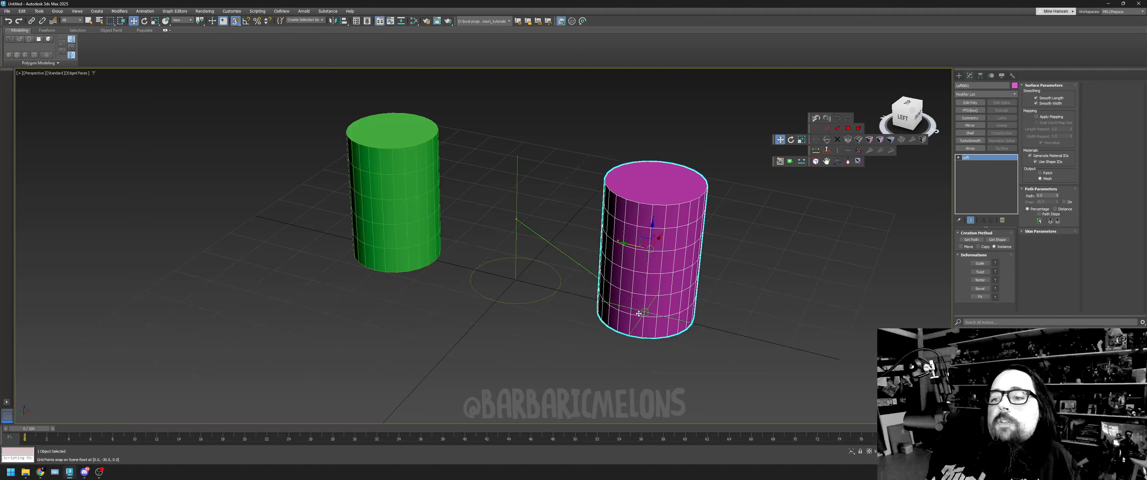
# - Select the source circle, adjust its interpolation Steps, and switch Adaptive on and off again
pyautogui.click(543, 265)
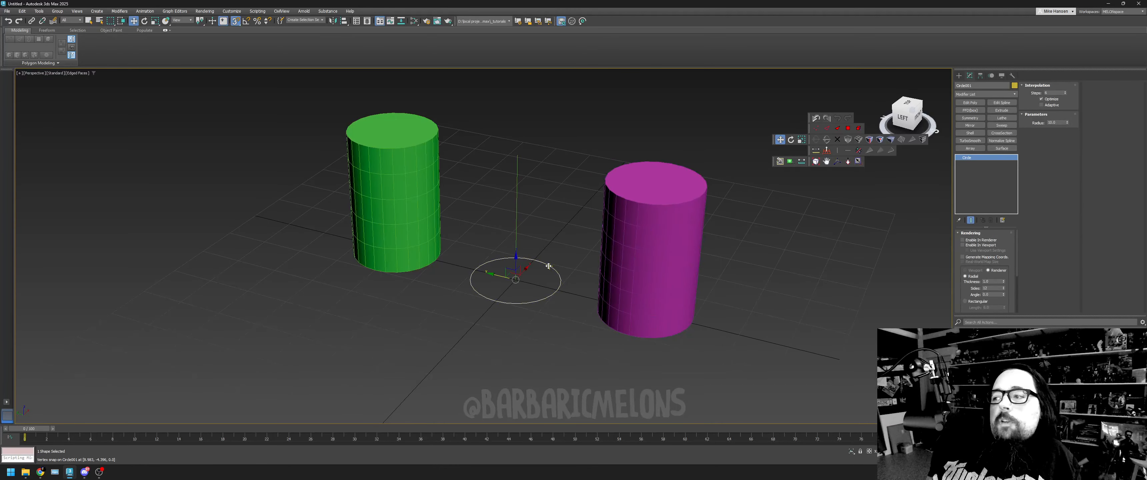
pyautogui.click(1066, 95)
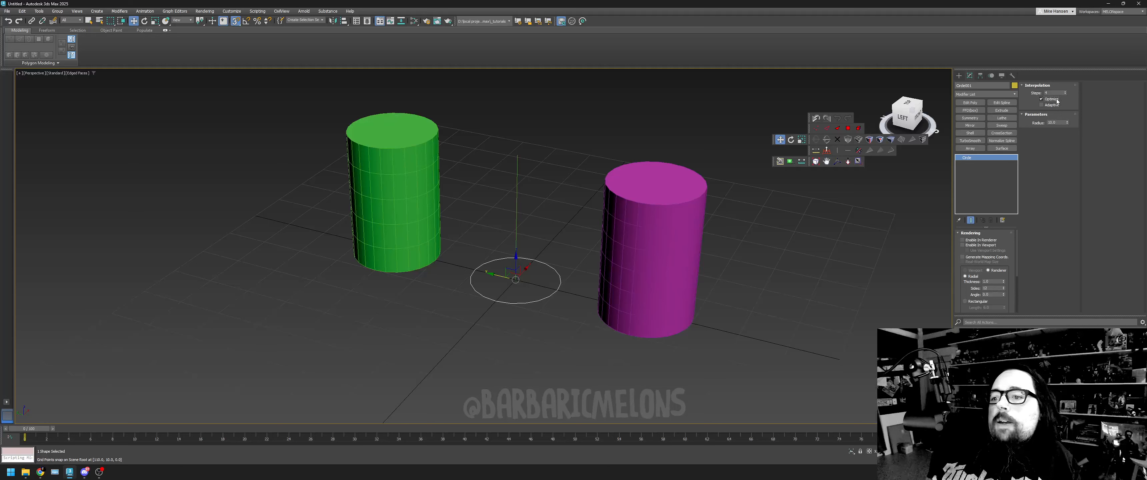
pyautogui.click(1042, 105)
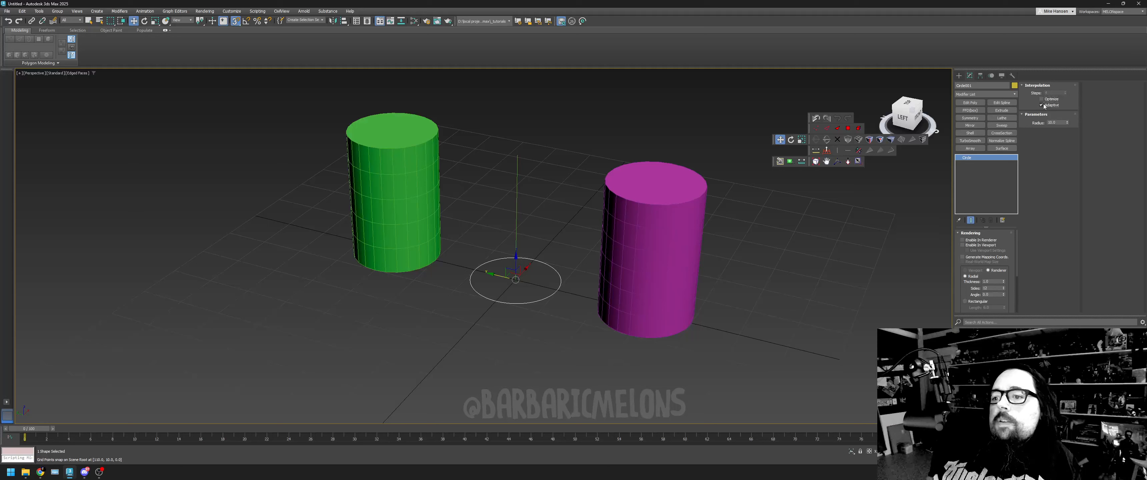
pyautogui.click(1042, 105)
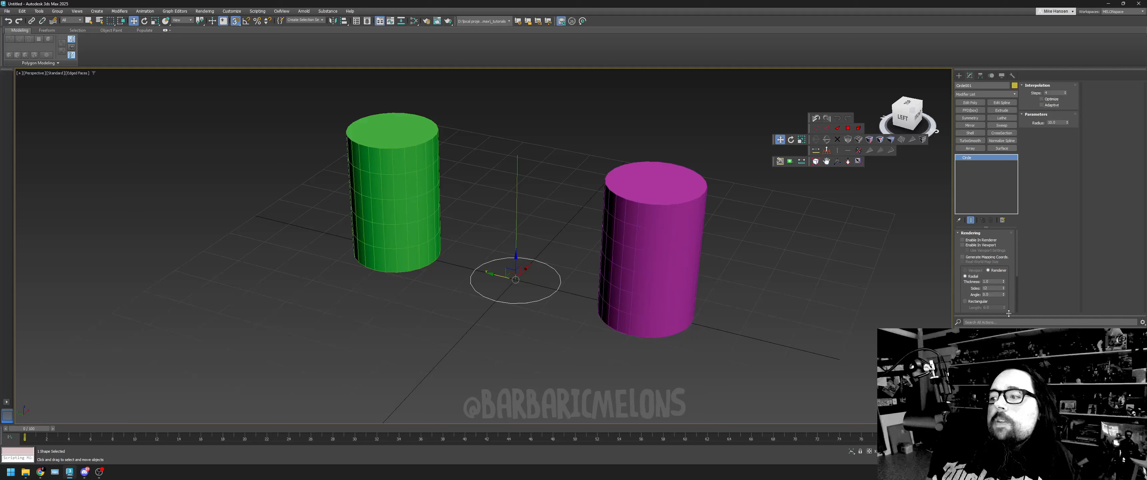
# - Lower the circle's rendering Sides value and look through its remaining rendering settings
pyautogui.click(1004, 291)
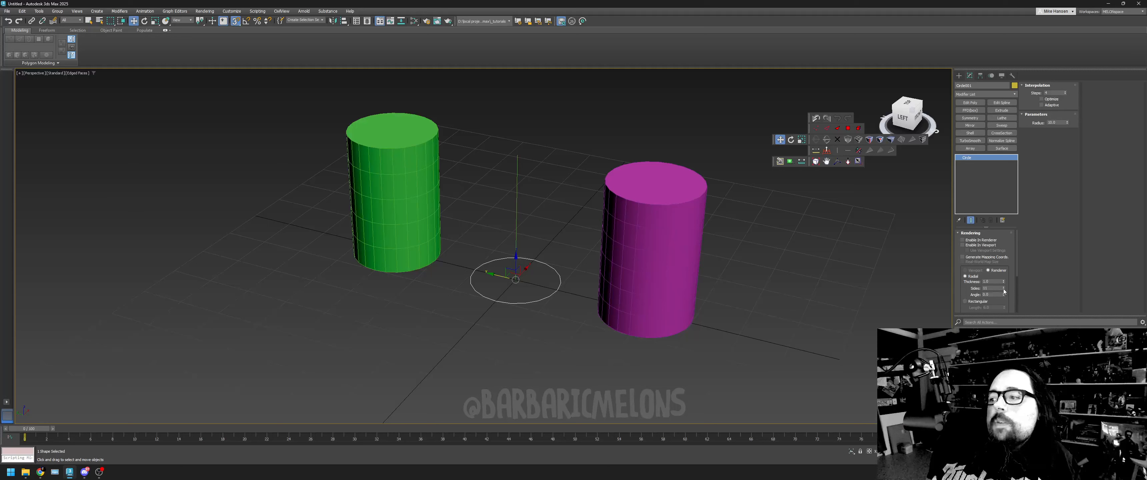
pyautogui.click(1004, 289)
pyautogui.click(1004, 290)
pyautogui.click(1004, 290)
pyautogui.click(1004, 290)
pyautogui.click(1004, 289)
pyautogui.click(1003, 289)
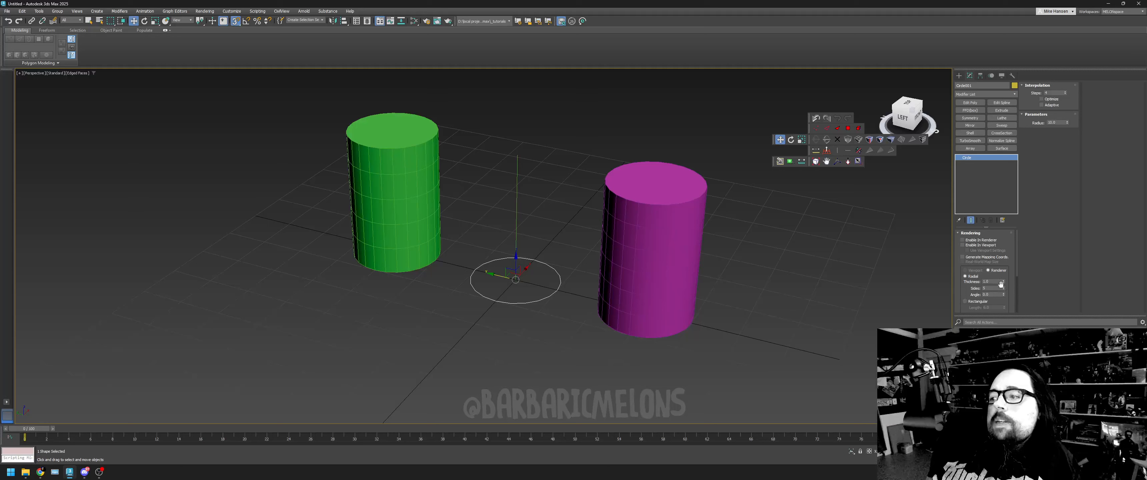
pyautogui.click(1003, 286)
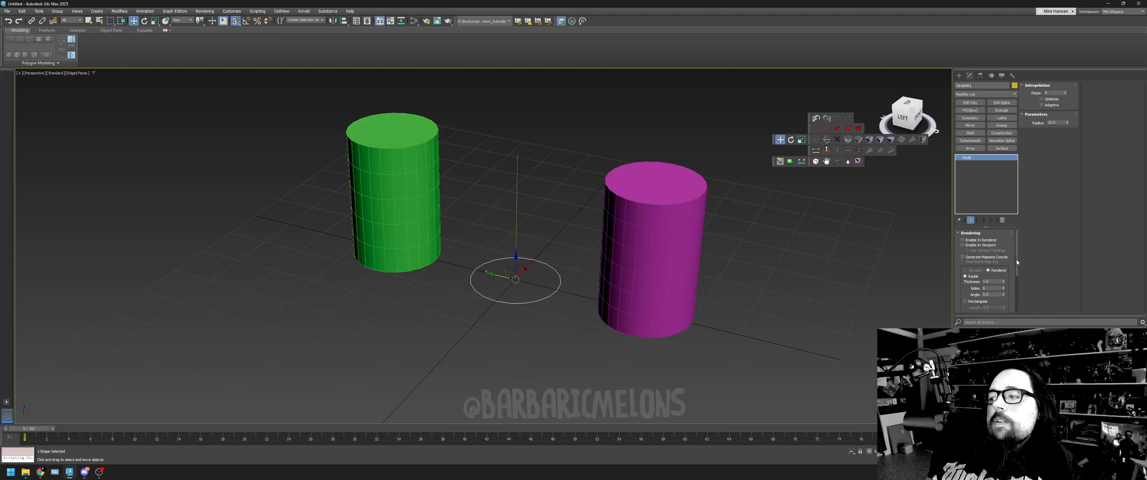
pyautogui.scroll(-5, 1021, 291)
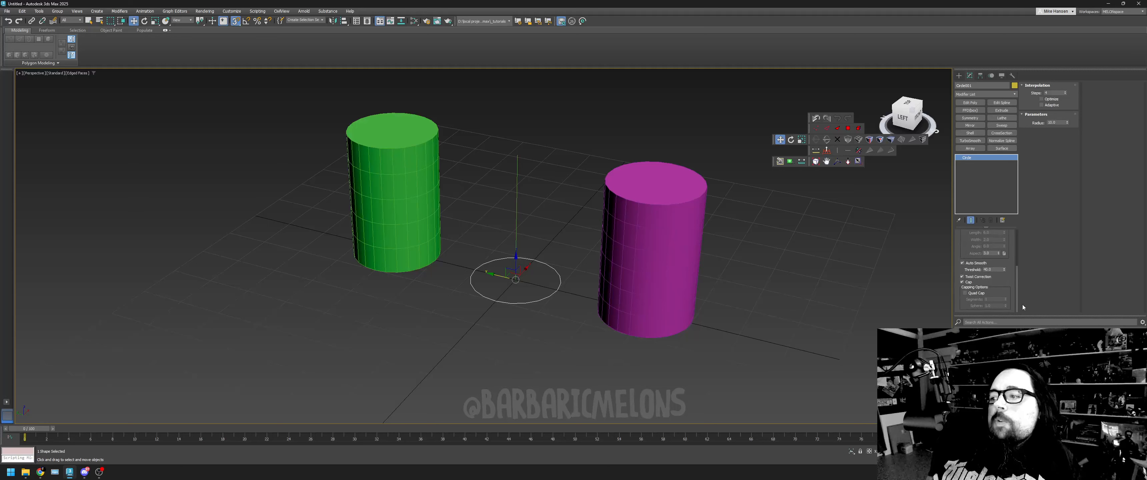
pyautogui.scroll(5, 1022, 305)
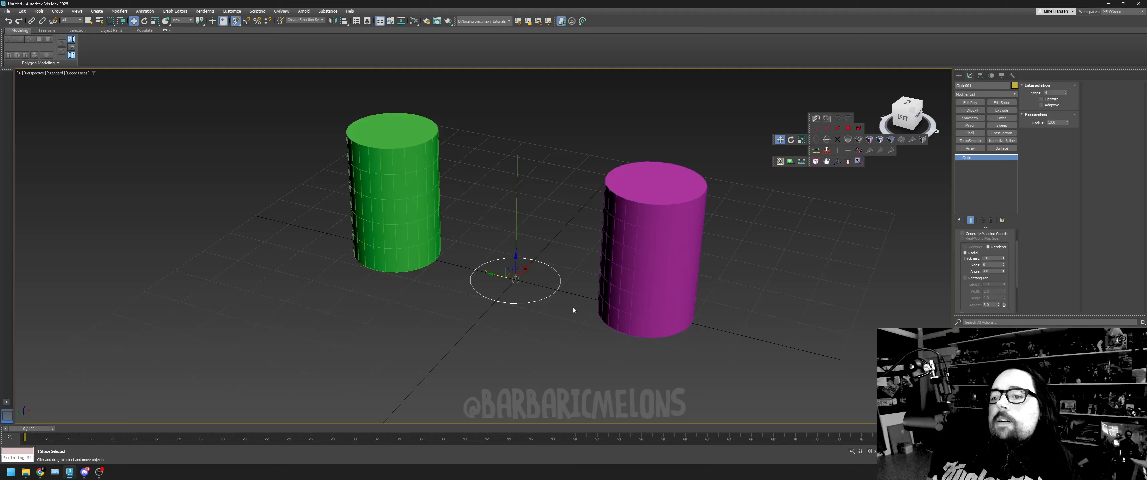
# - Delete the magenta lofted cylinder and adjust the source circle's interpolation Steps
pyautogui.click(645, 181)
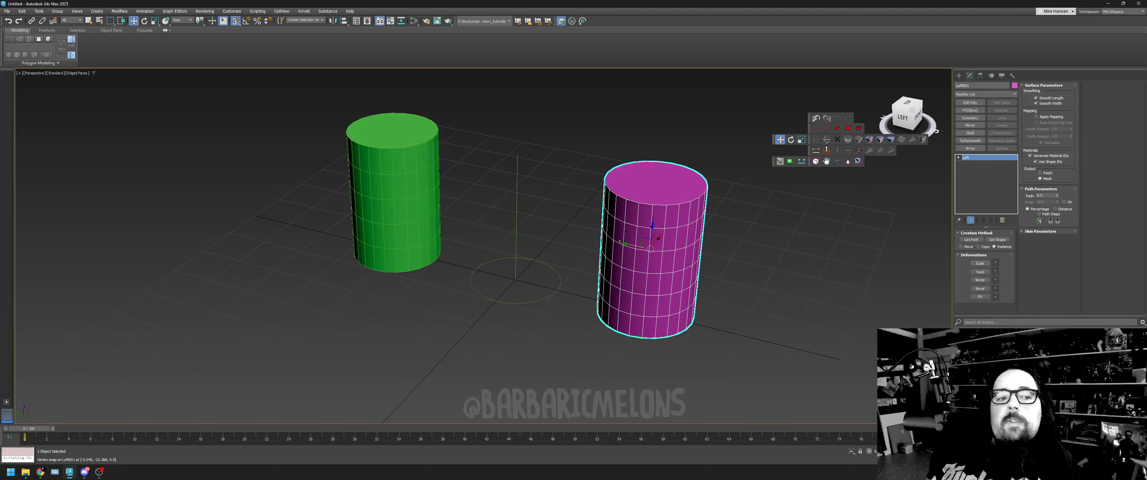
pyautogui.press('Delete')
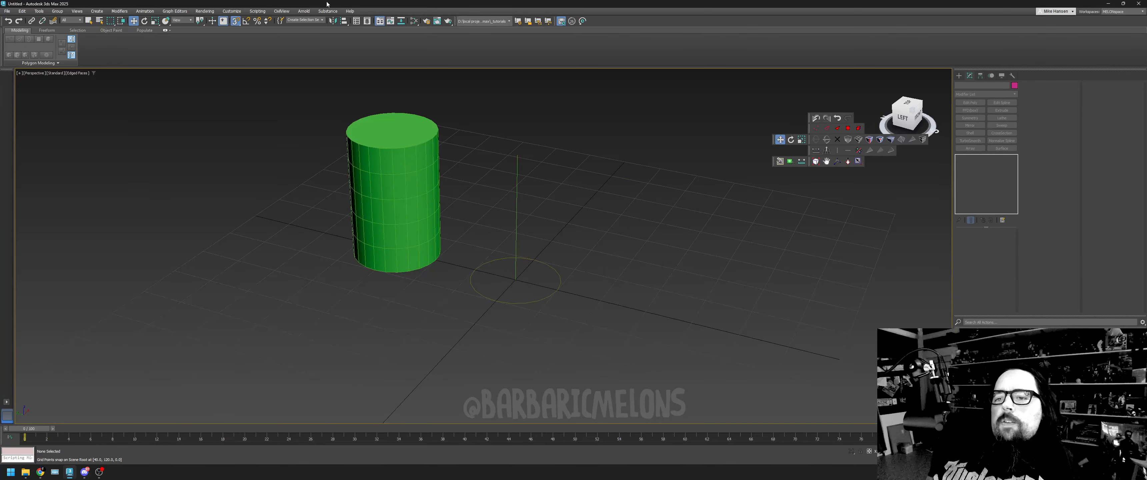
pyautogui.click(542, 299)
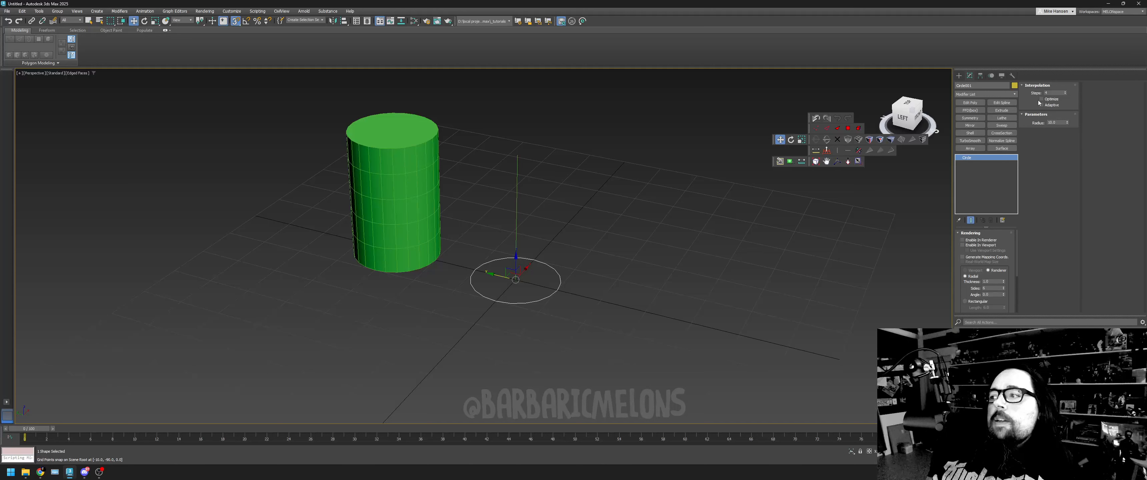
pyautogui.click(1064, 95)
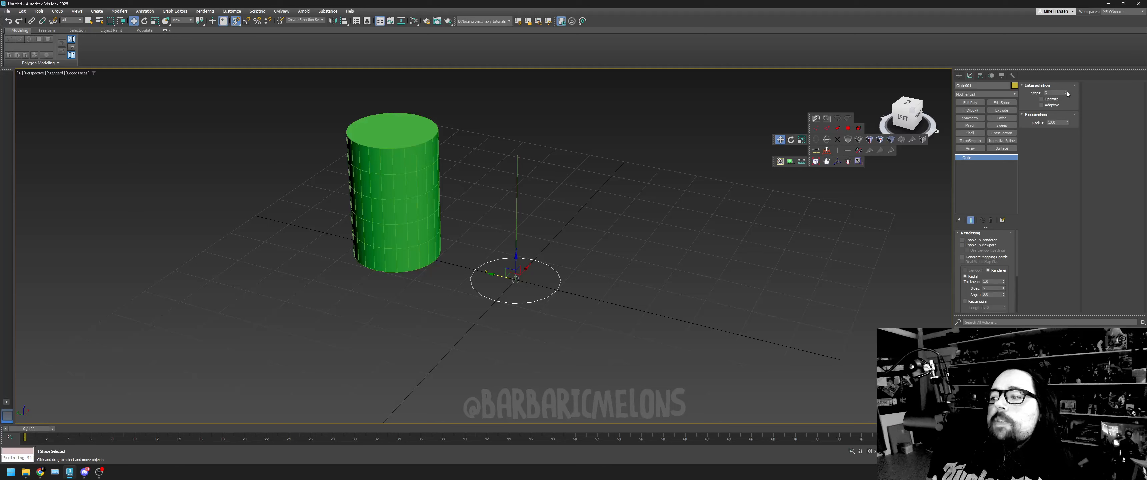
pyautogui.click(1066, 92)
pyautogui.click(1066, 91)
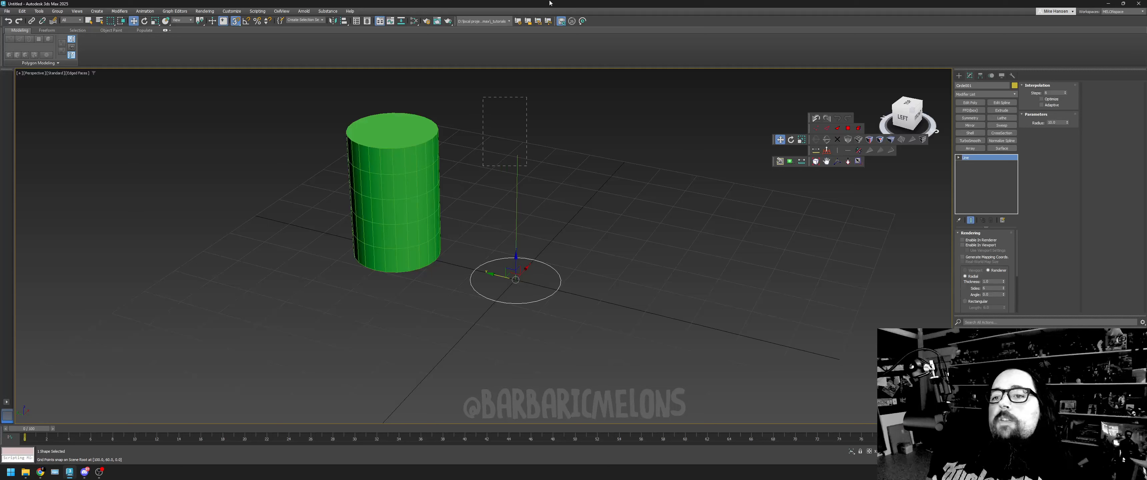
# - Create a new Loft along the vertical line, using Get Shape to pick the circle as an instance
pyautogui.click(961, 76)
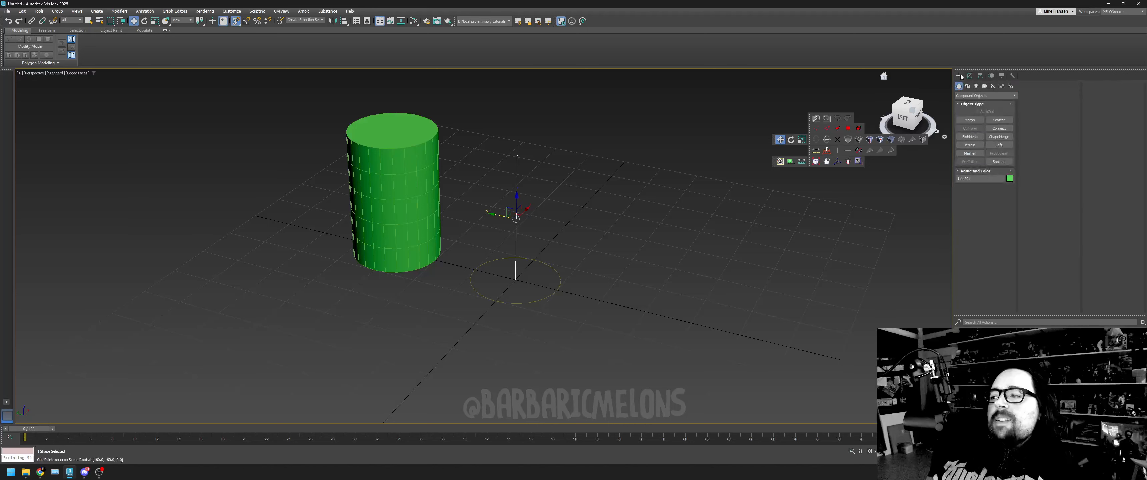
pyautogui.click(999, 145)
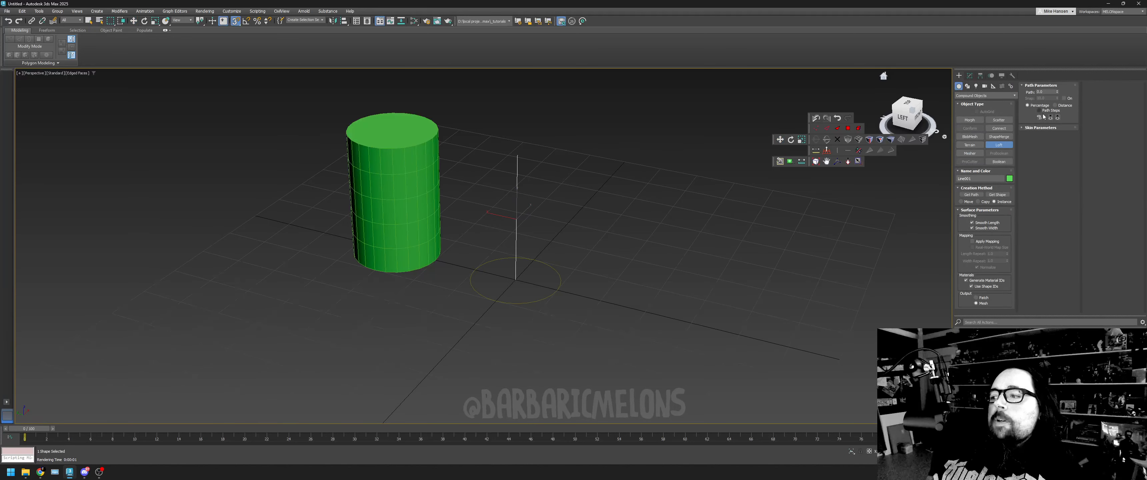
pyautogui.click(998, 195)
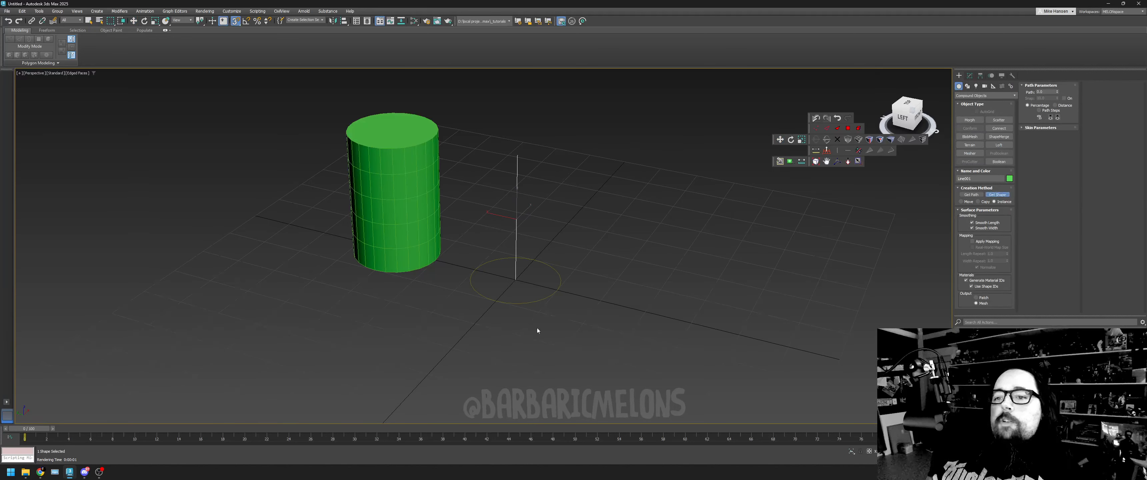
pyautogui.click(547, 265)
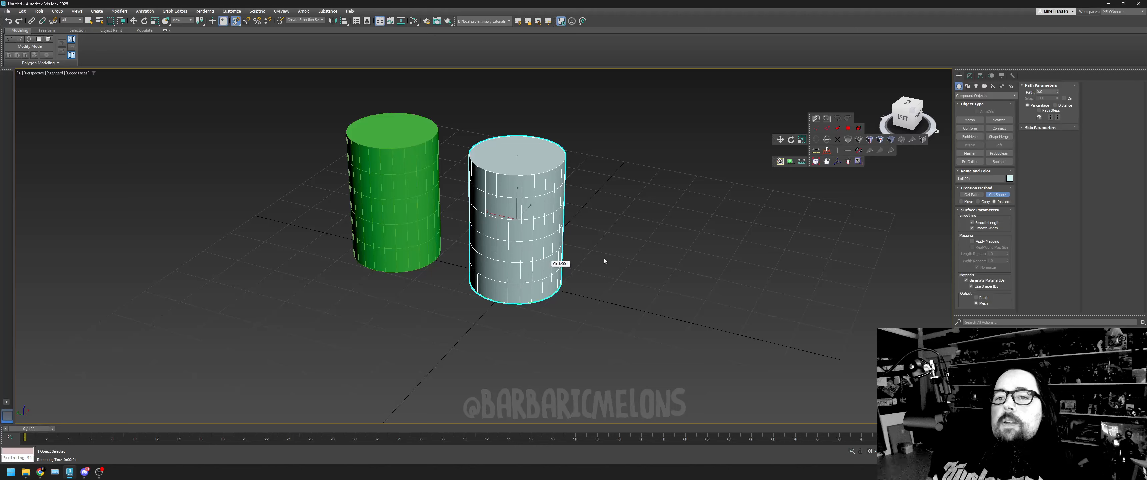
pyautogui.press('w')
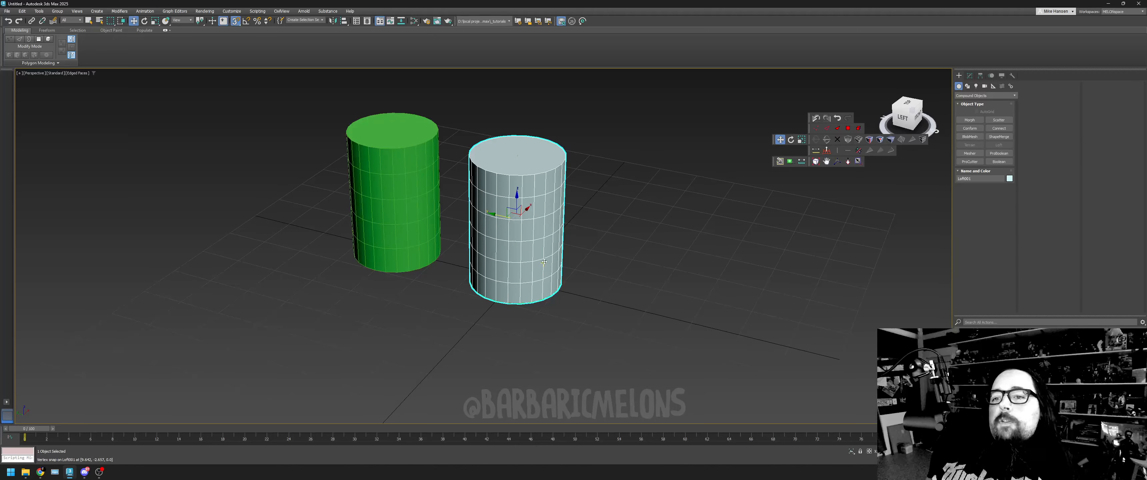
# - Examine the green reference cylinder's parameters and expand the new loft's Skin Parameters
pyautogui.click(397, 250)
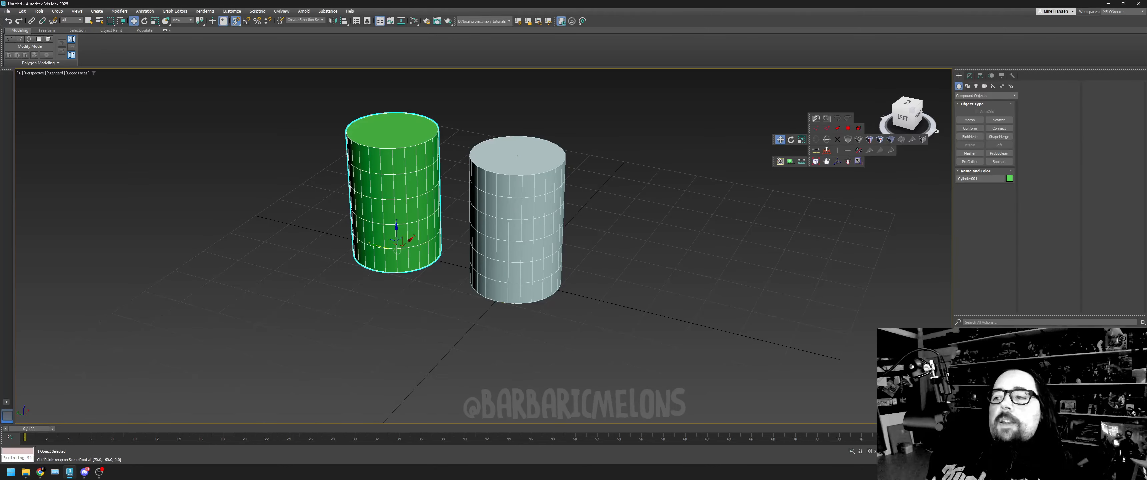
pyautogui.click(970, 76)
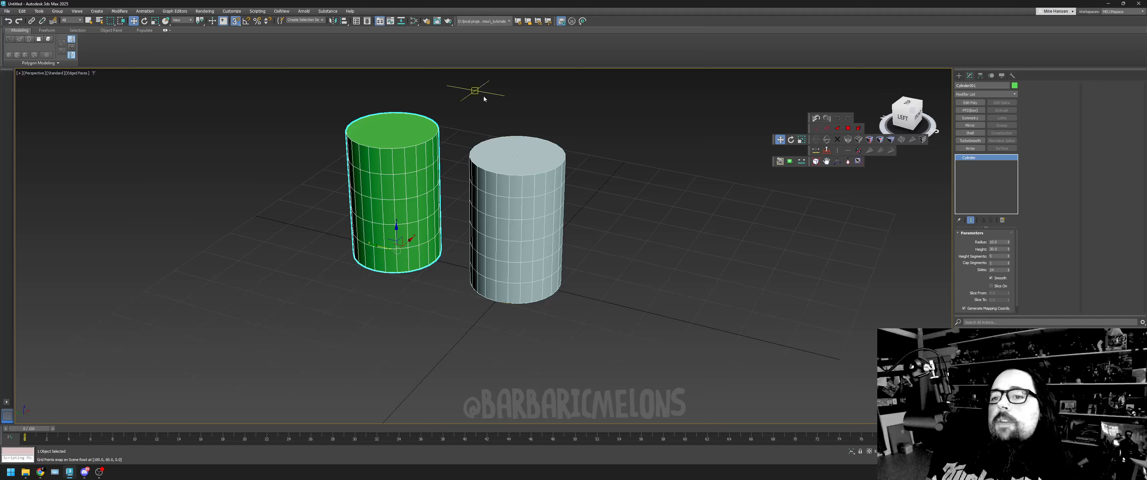
pyautogui.click(513, 160)
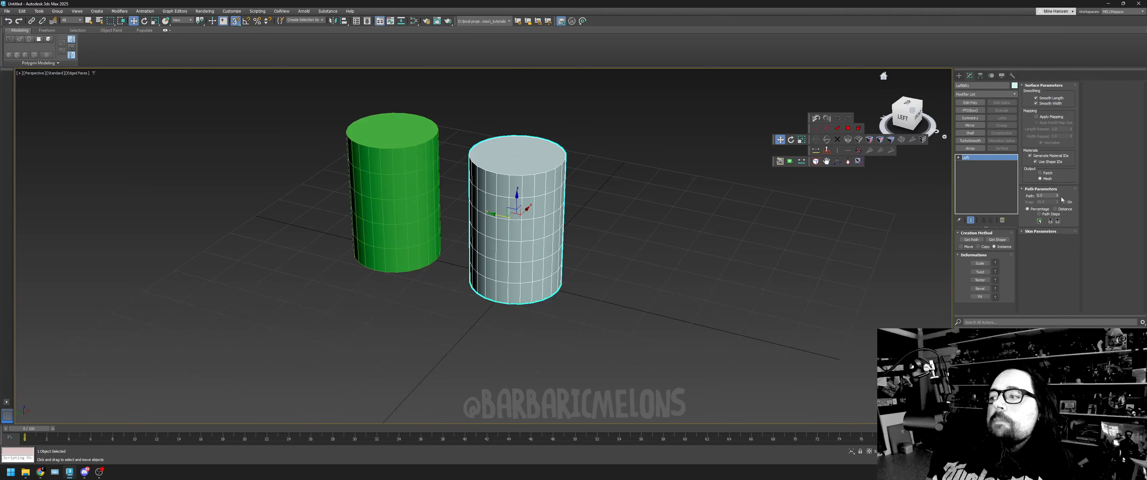
pyautogui.click(1041, 231)
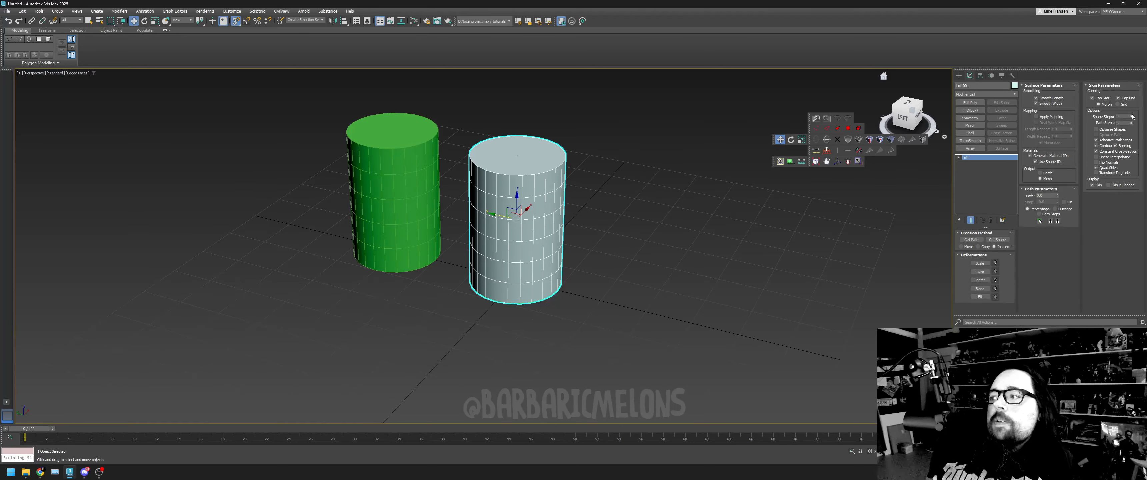
# - Reduce the loft's Shape Steps to 0, and raise them one at a time to 4
pyautogui.moveTo(1132, 117)
pyautogui.mouseDown()
pyautogui.moveTo(1133, 134)
pyautogui.moveTo(1132, 107)
pyautogui.moveTo(1134, 126)
pyautogui.mouseUp()
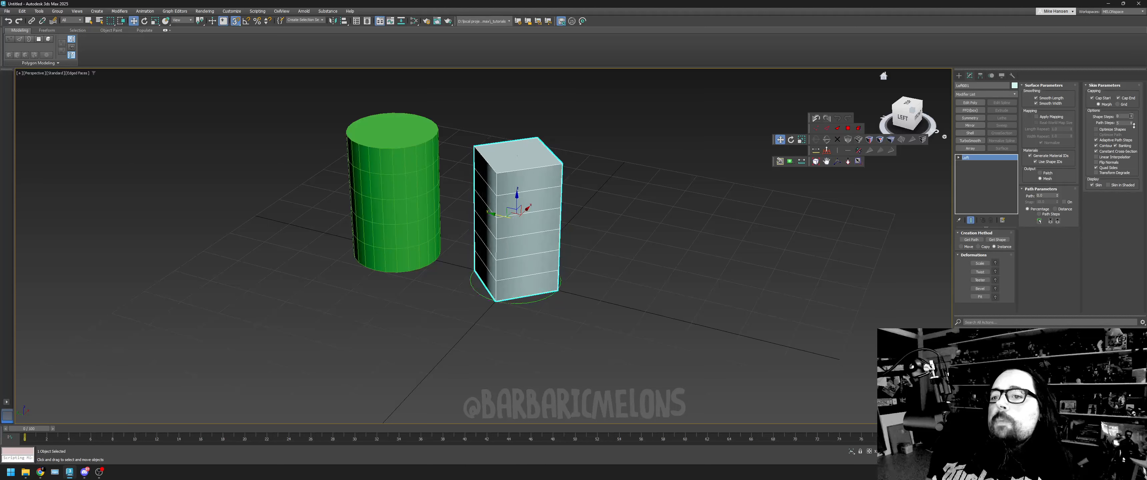
pyautogui.click(1132, 115)
pyautogui.click(1132, 116)
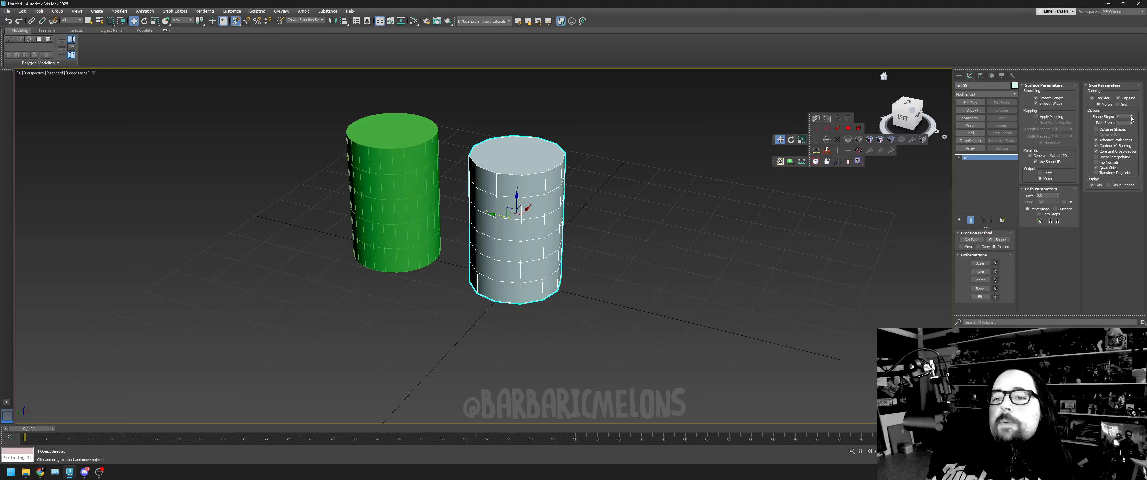
pyautogui.click(1131, 116)
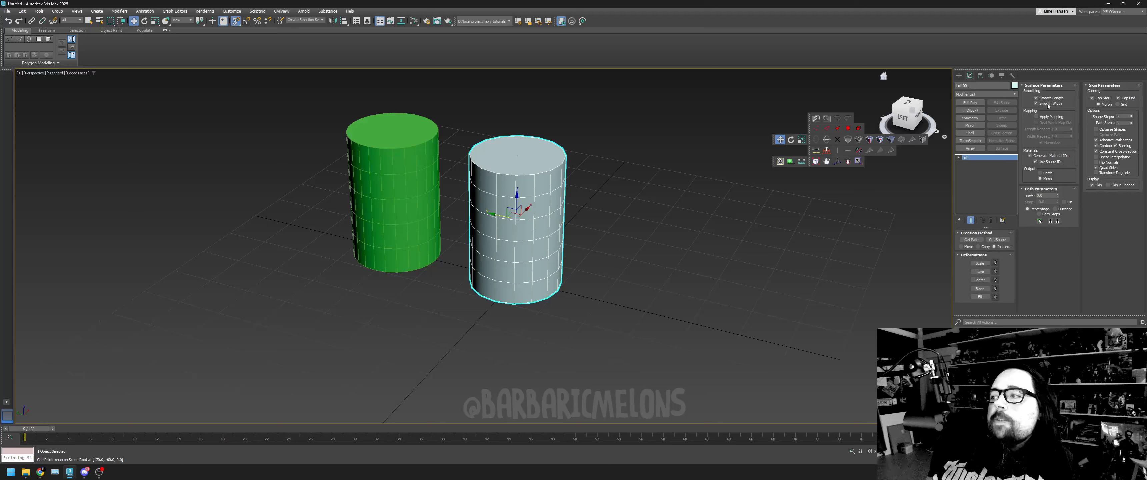
pyautogui.click(1132, 116)
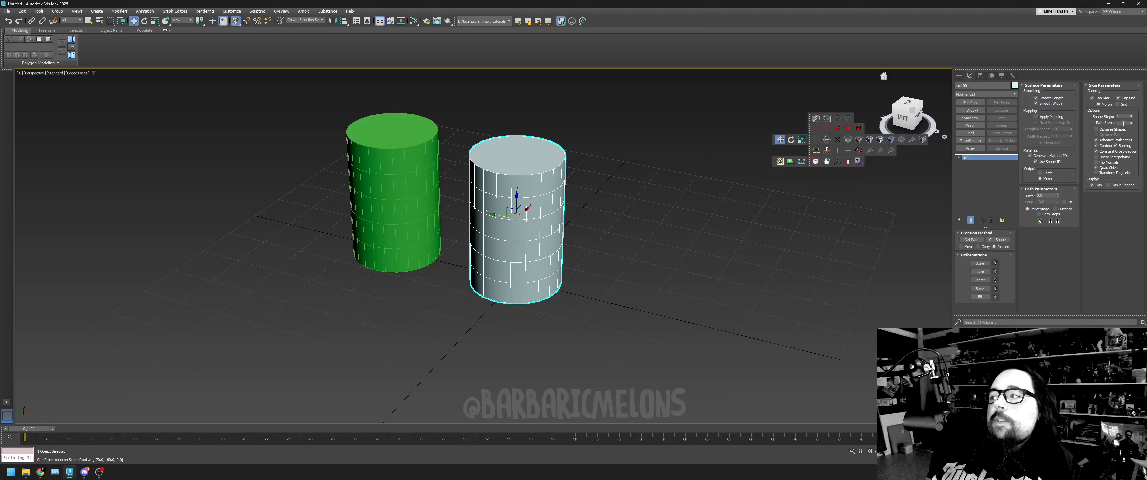
# - Try one more and one fewer than the default Path Steps on the loft
pyautogui.click(1131, 123)
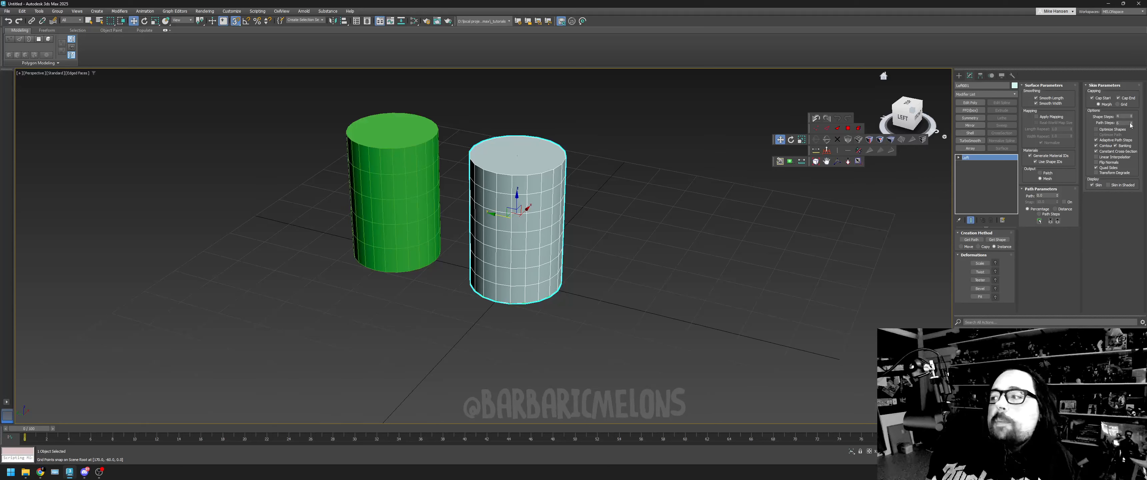
pyautogui.click(1131, 125)
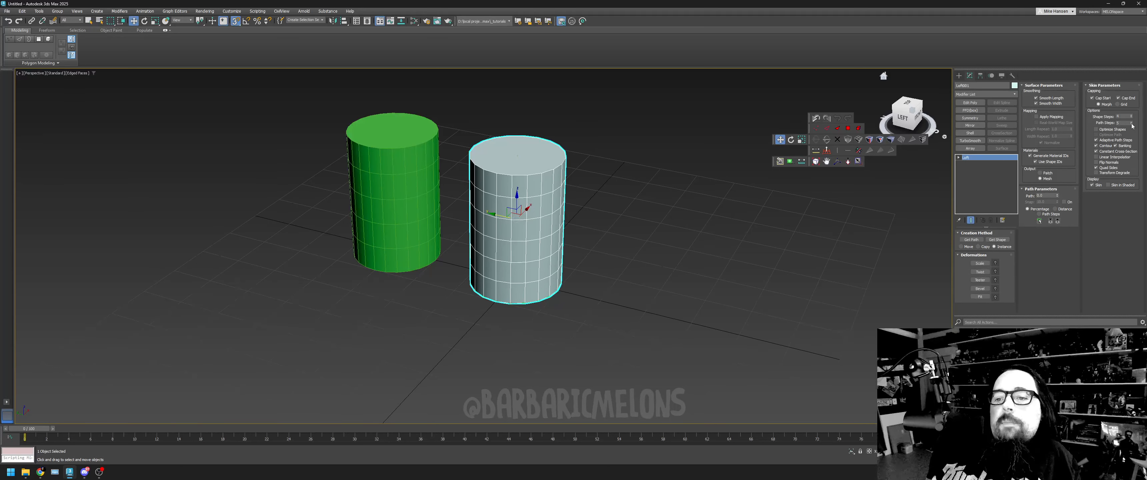
pyautogui.click(1132, 125)
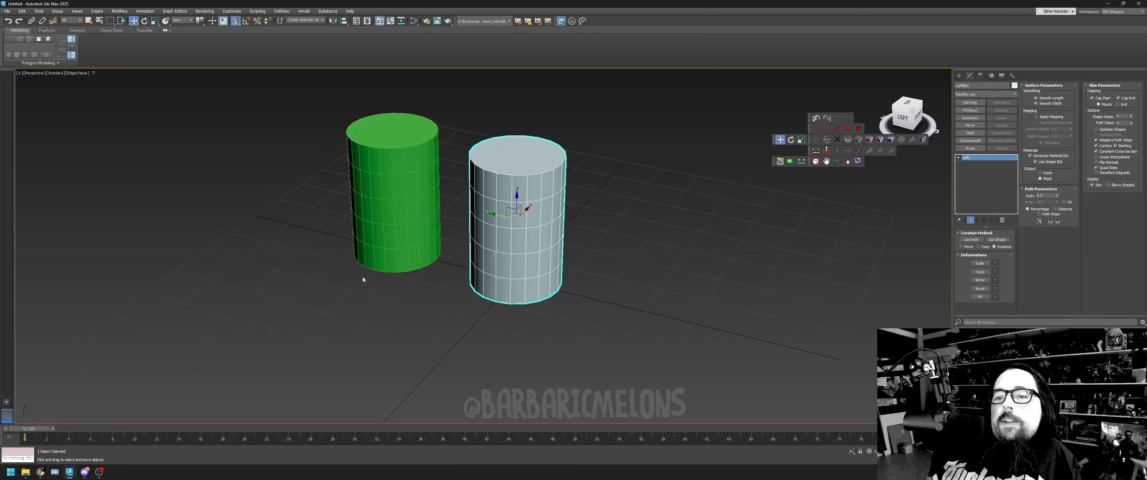
# - Compare the loft with the green cylinder, and set its Path Steps and Shape Steps to 5
pyautogui.click(373, 210)
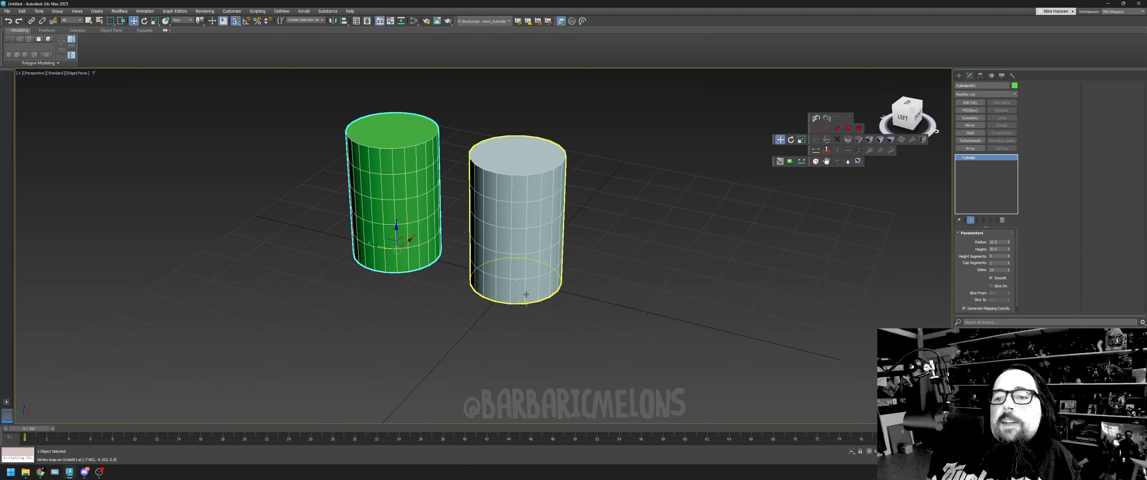
pyautogui.click(536, 246)
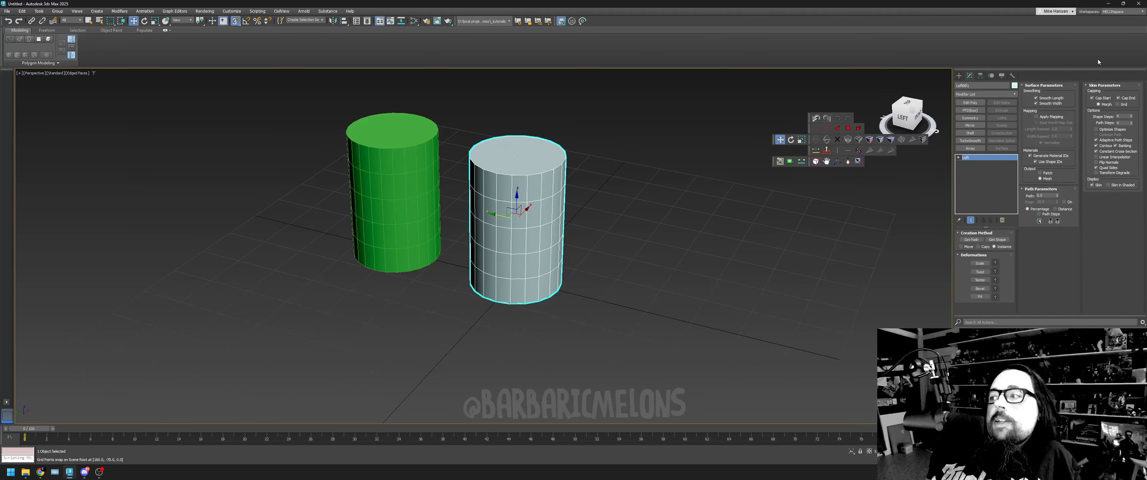
pyautogui.click(1131, 121)
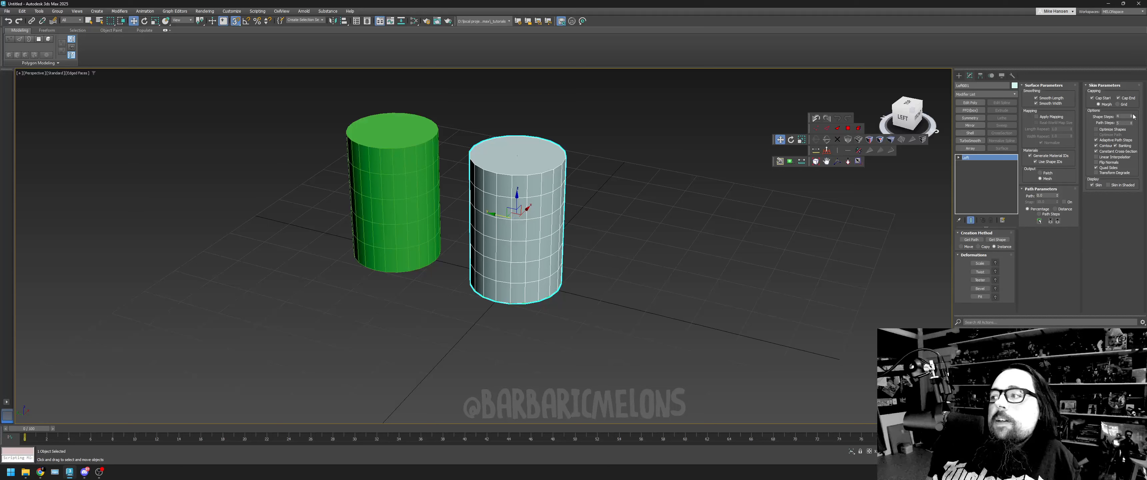
pyautogui.click(1132, 115)
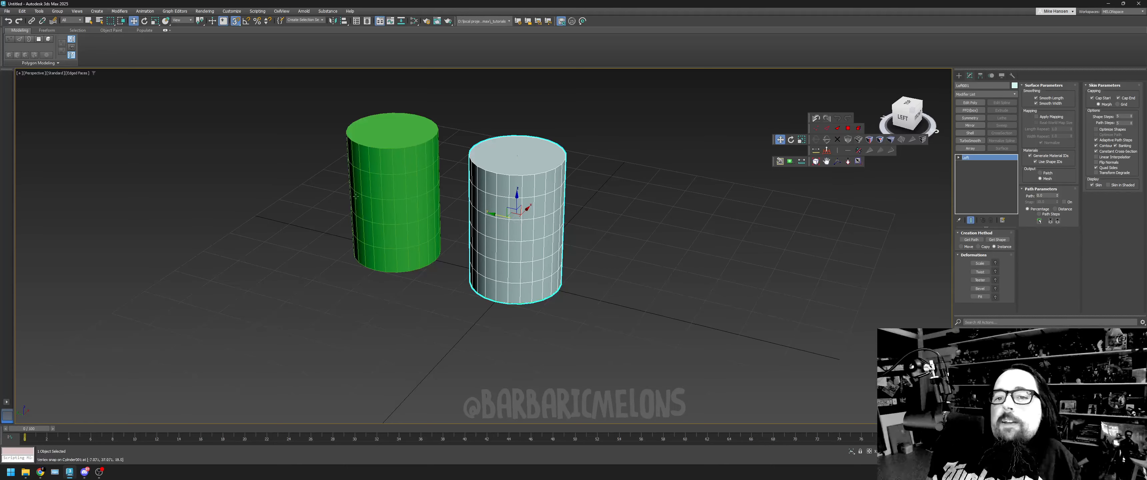
pyautogui.click(396, 231)
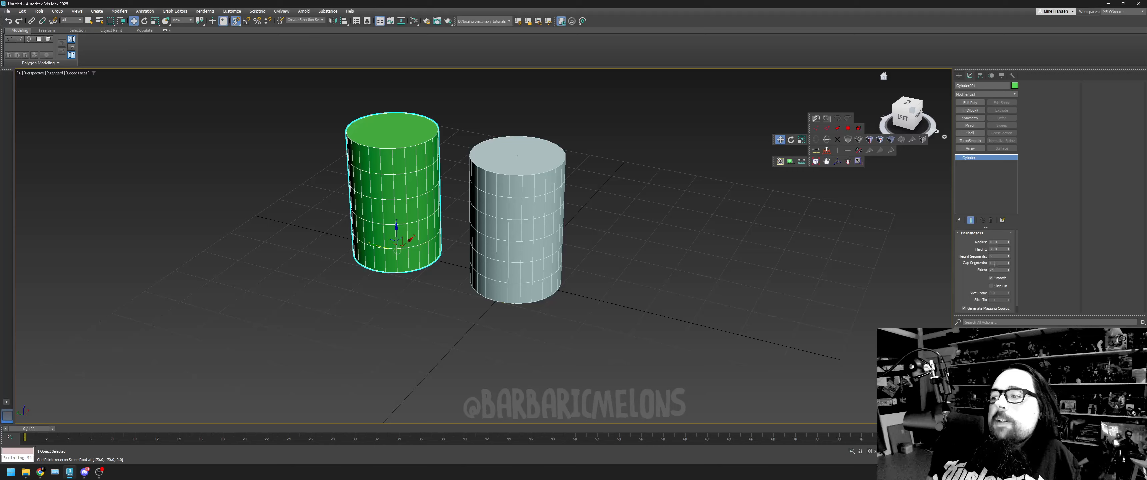
# - Add an Edit Poly modifier to the green cylinder and enter vertex editing
pyautogui.click(548, 227)
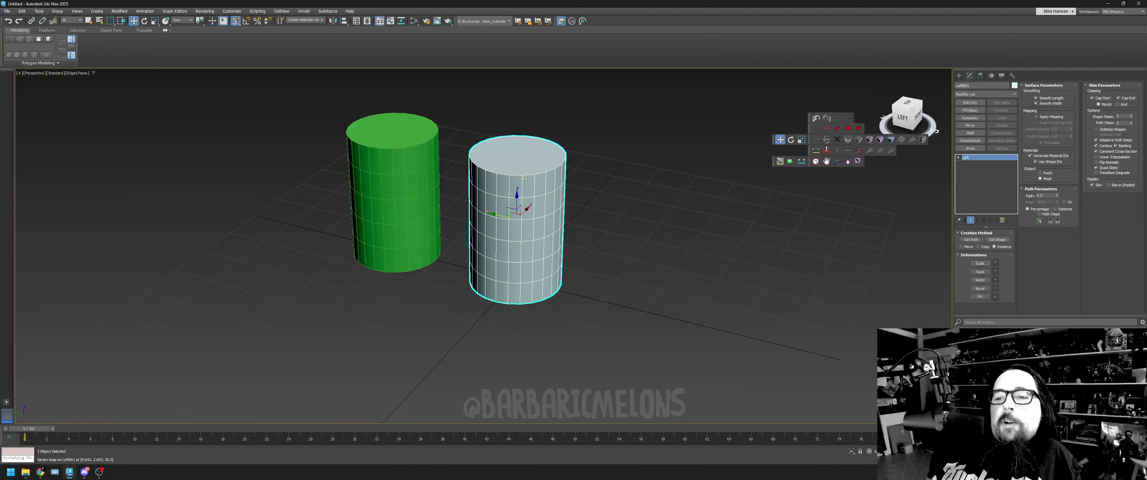
pyautogui.click(384, 208)
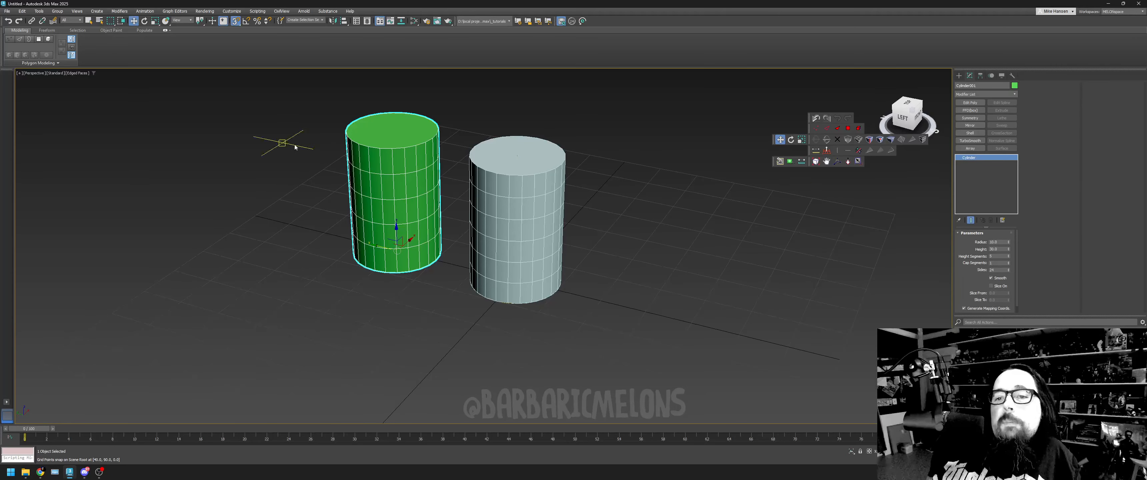
pyautogui.moveTo(916, 115); pyautogui.dragTo(937, 107)
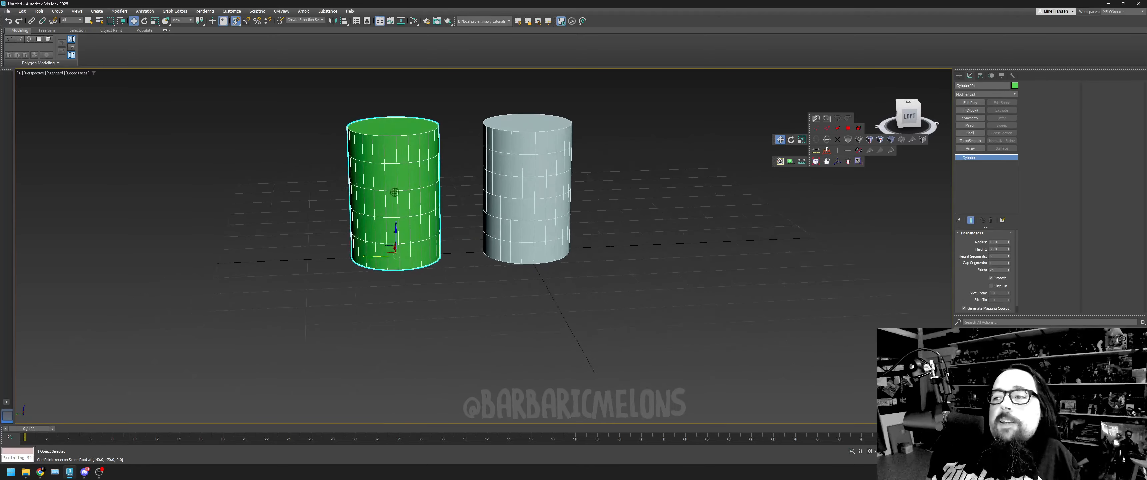
pyautogui.click(827, 161)
pyautogui.moveTo(803, 215); pyautogui.dragTo(876, 269)
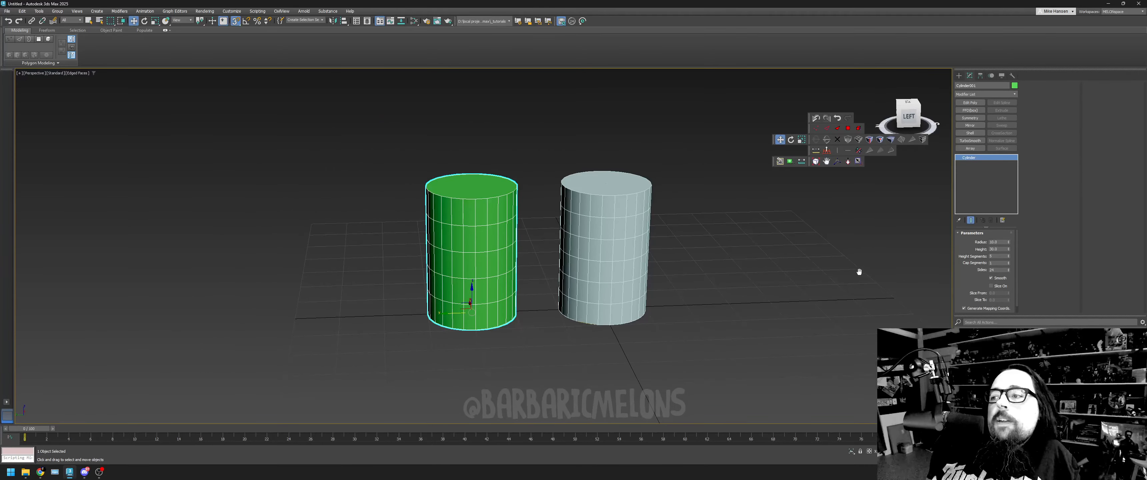
pyautogui.press('w')
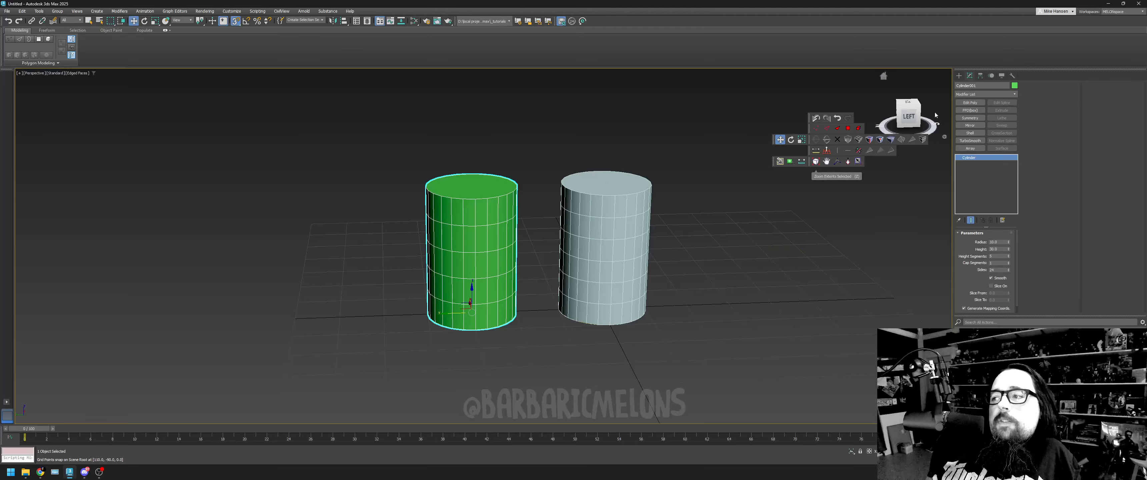
pyautogui.click(975, 102)
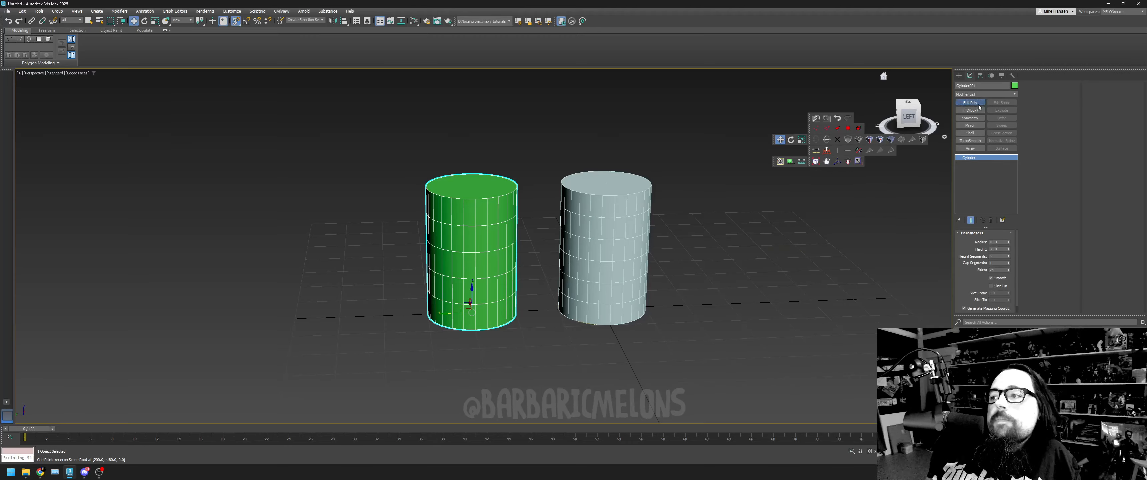
pyautogui.click(815, 129)
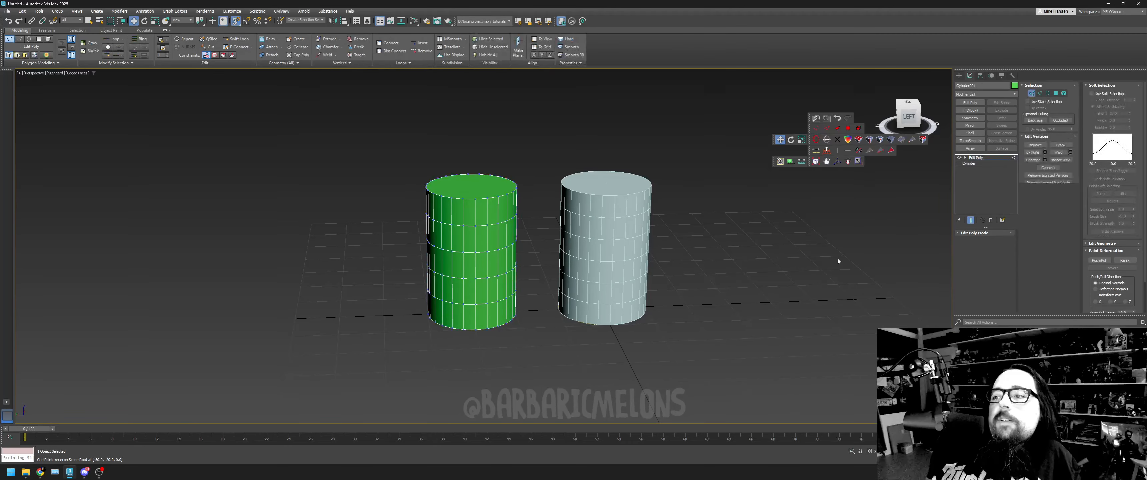
# - Select the green cylinder's top ring of vertices and scale it inward to a narrow tip
pyautogui.moveTo(909, 117); pyautogui.dragTo(913, 120)
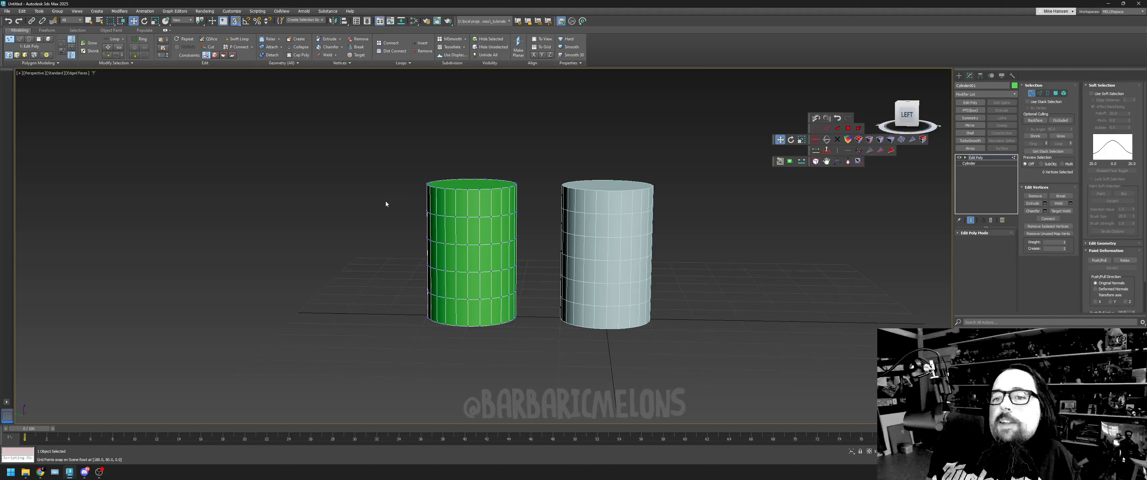
pyautogui.moveTo(513, 182); pyautogui.dragTo(403, 362)
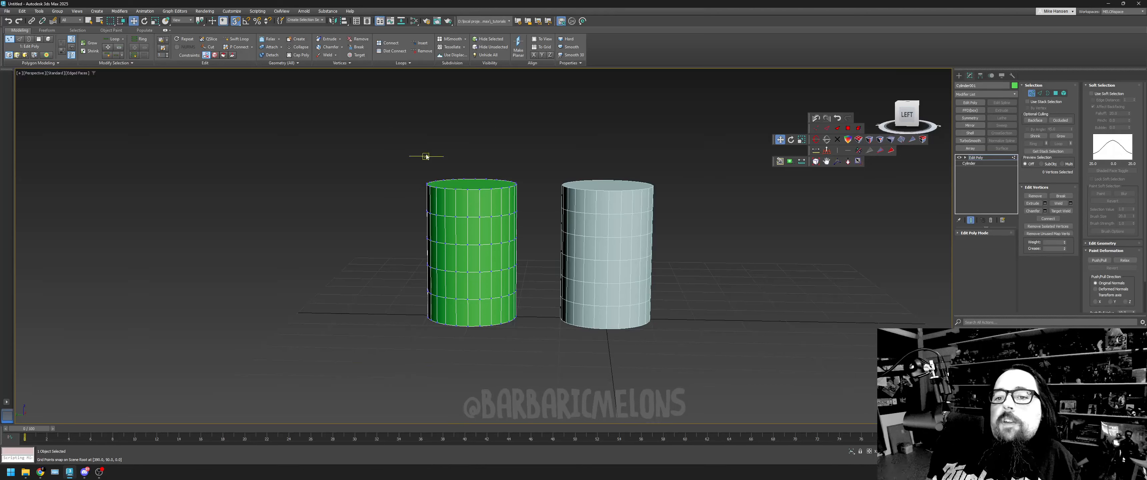
pyautogui.moveTo(425, 154); pyautogui.dragTo(517, 194)
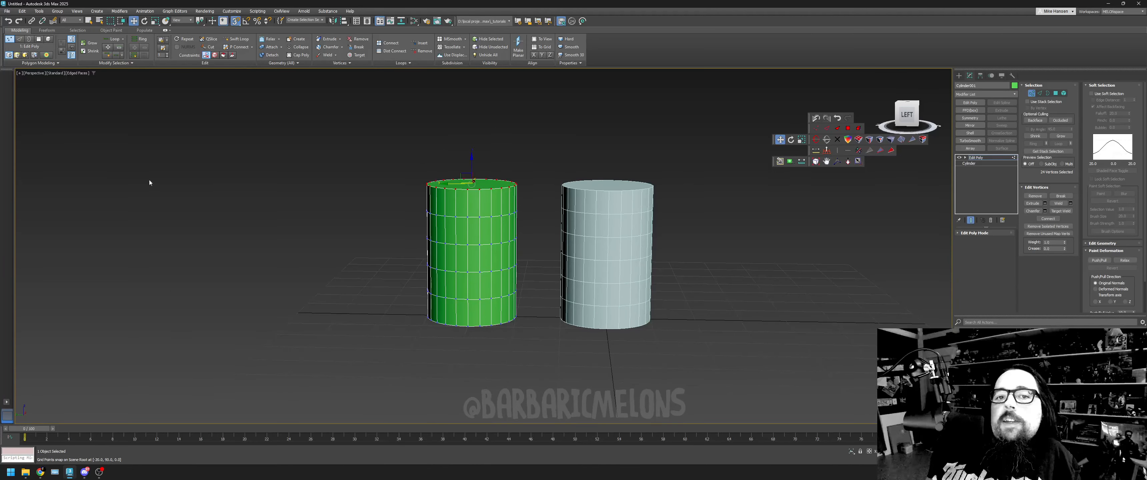
pyautogui.click(155, 20)
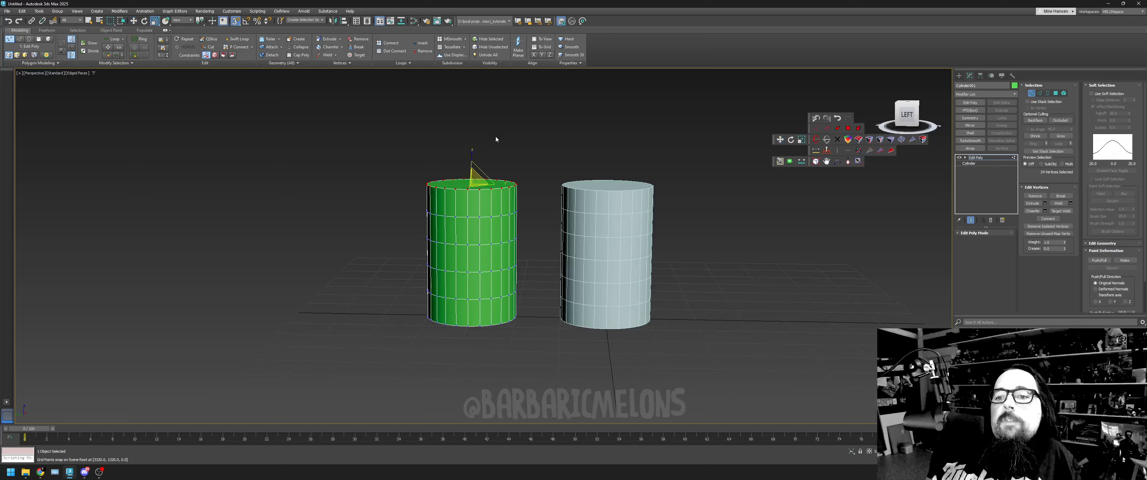
pyautogui.moveTo(475, 179); pyautogui.dragTo(462, 335)
# - Scale the second and third vertex rings from the green cylinder's top inward, each less than the one above
pyautogui.click(395, 201)
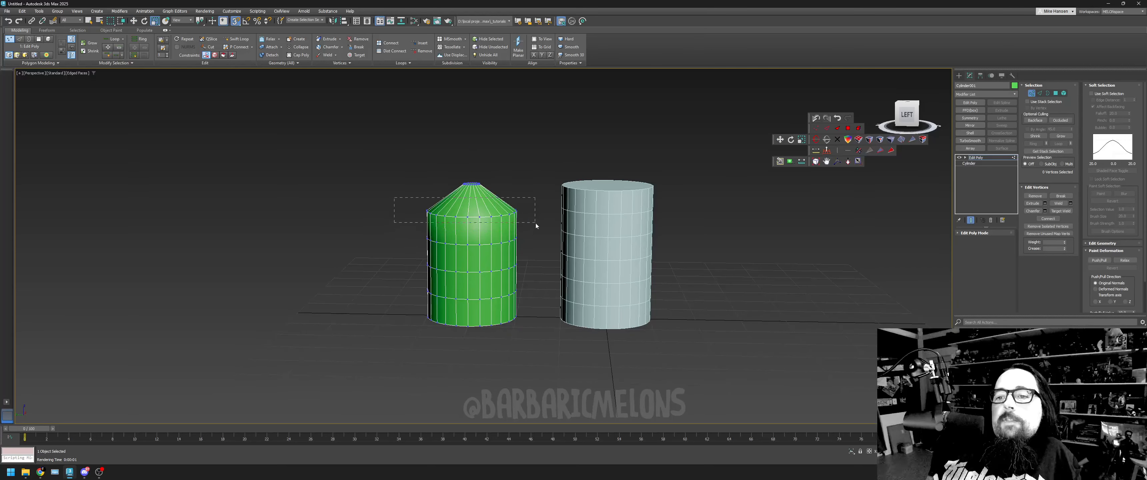
pyautogui.moveTo(536, 223); pyautogui.dragTo(429, 318)
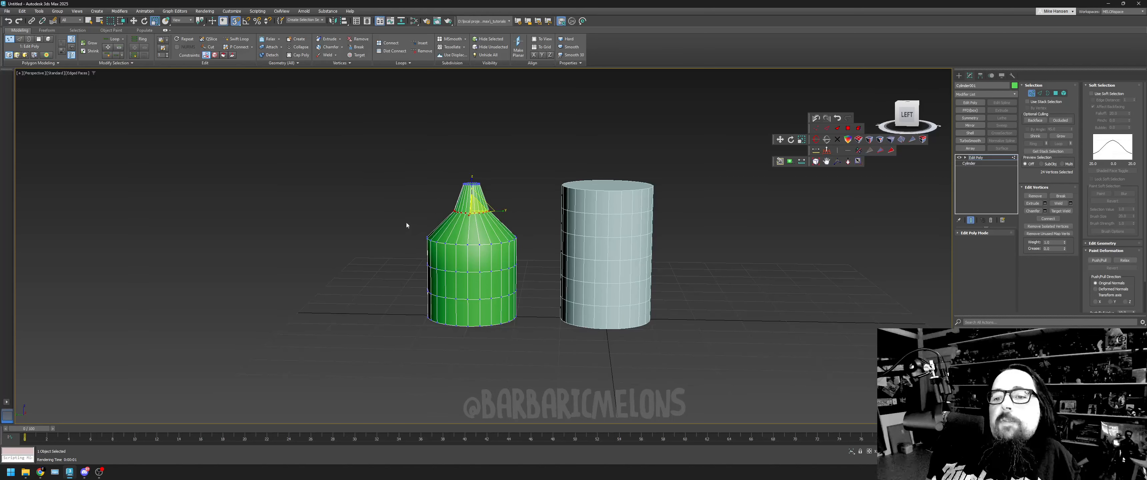
pyautogui.click(413, 211)
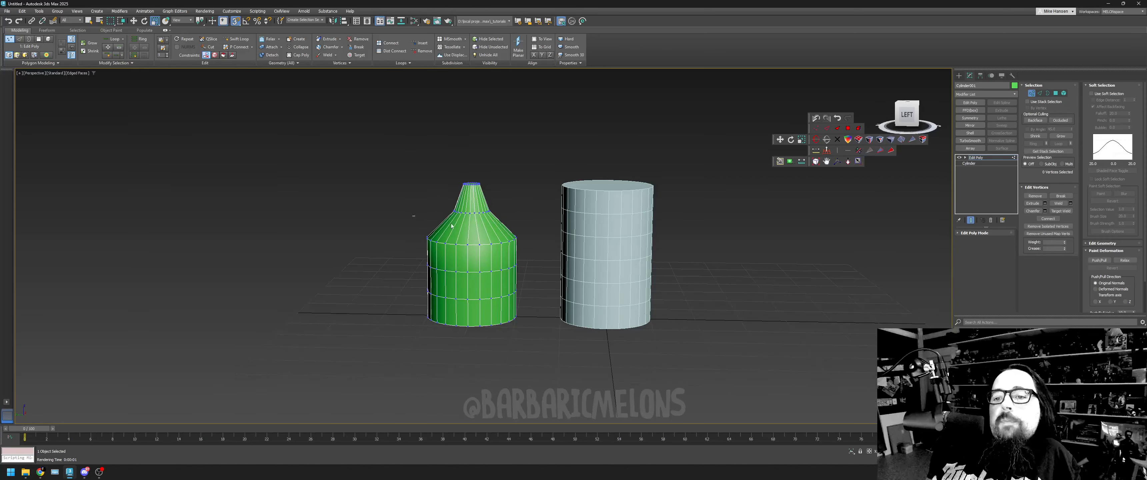
pyautogui.moveTo(533, 245); pyautogui.dragTo(490, 255)
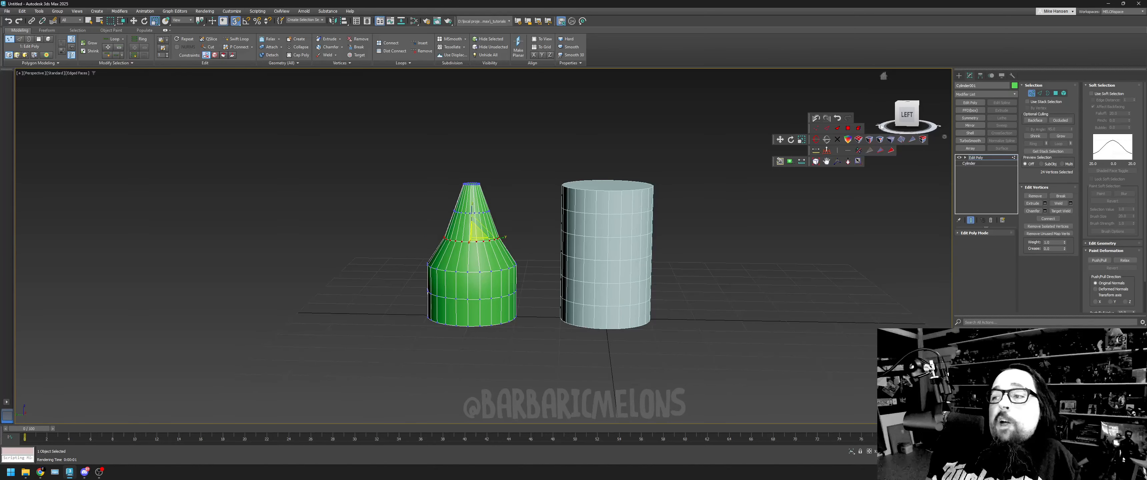
# - Delete the green cylinder's Edit Poly modifier and reduce its Height Segments to 1
pyautogui.moveTo(898, 108); pyautogui.dragTo(894, 115)
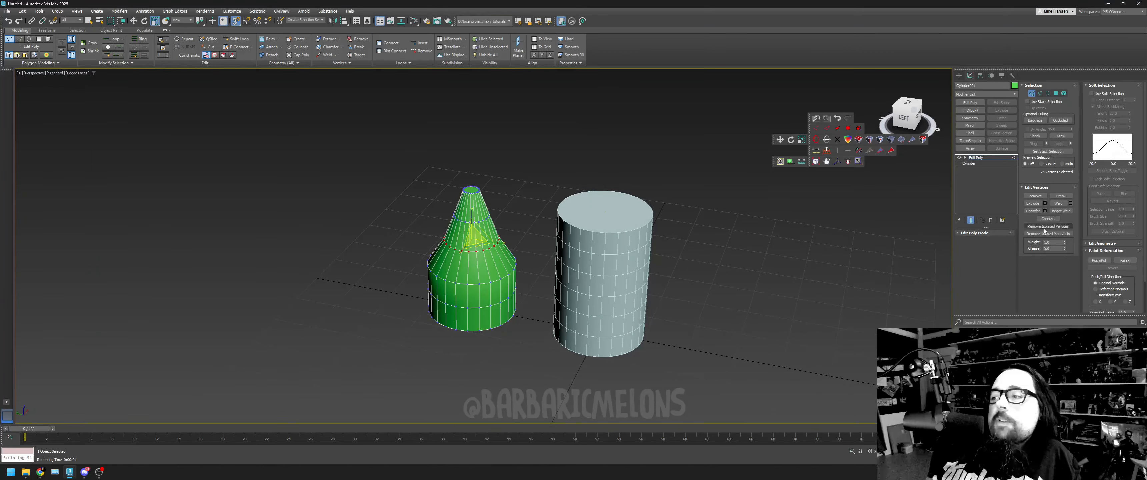
pyautogui.click(990, 221)
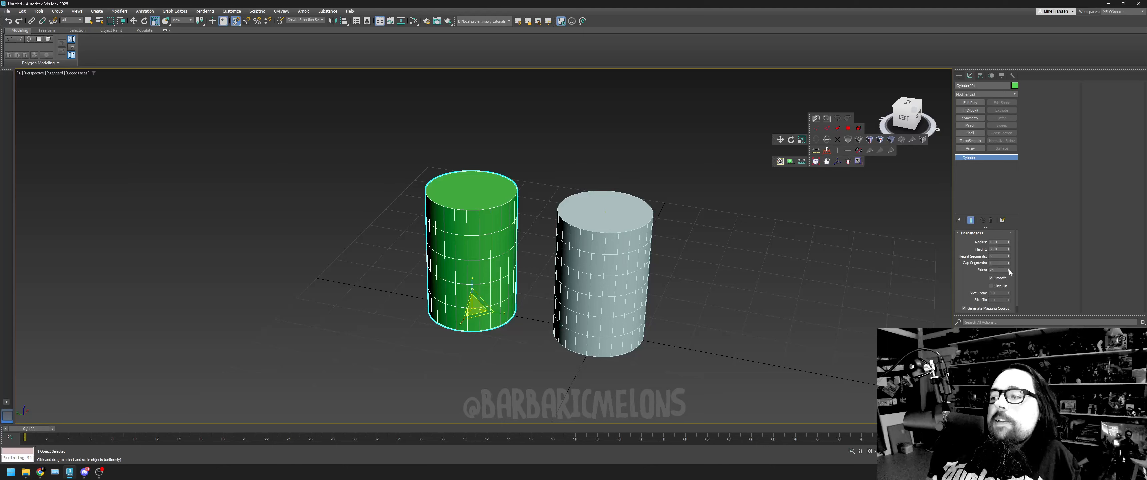
pyautogui.click(1008, 257)
pyautogui.click(1008, 257)
pyautogui.click(1009, 257)
pyautogui.click(1009, 257)
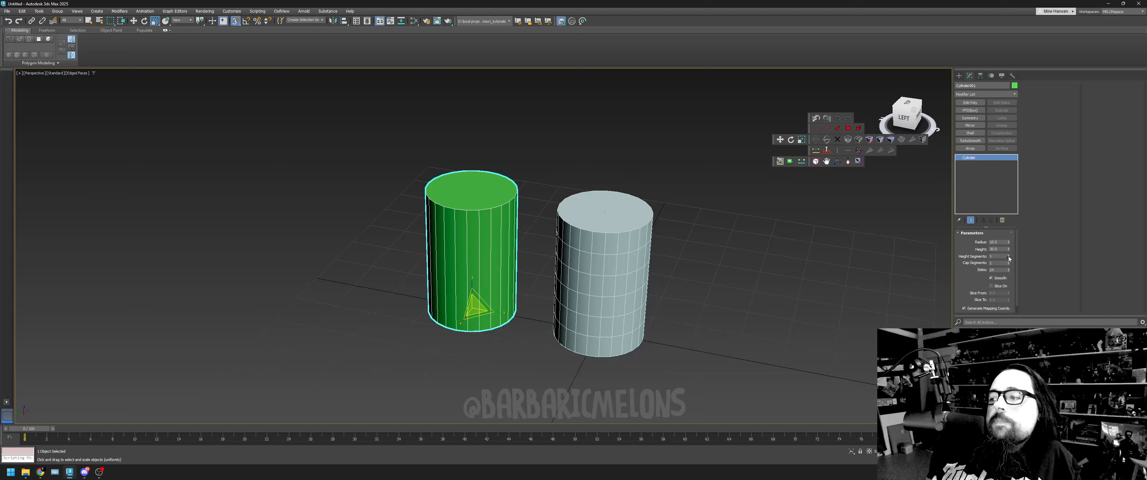
# - Add an Edit Poly modifier to the green cylinder and scale its top vertices to a point, forming a cone
pyautogui.click(971, 102)
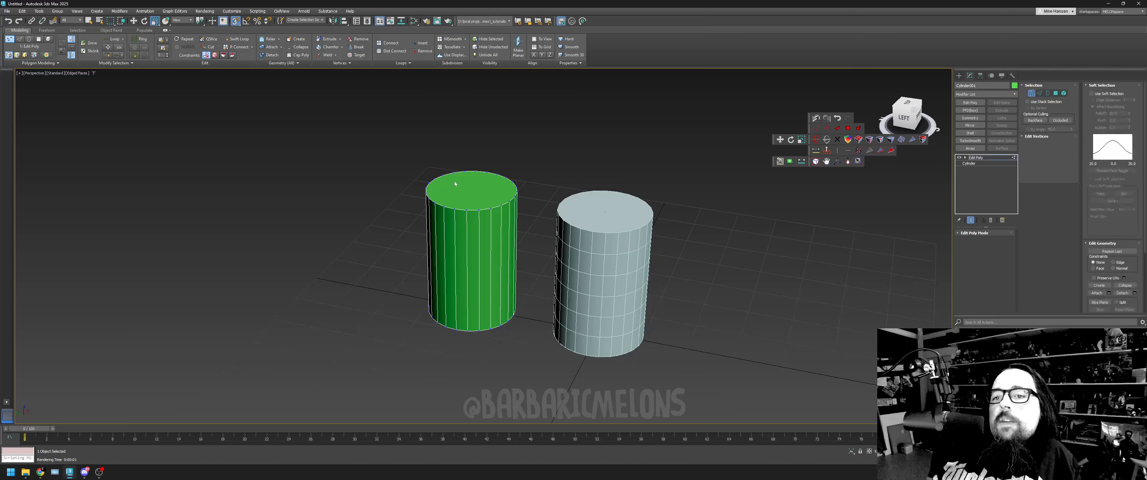
pyautogui.moveTo(544, 218); pyautogui.dragTo(545, 218)
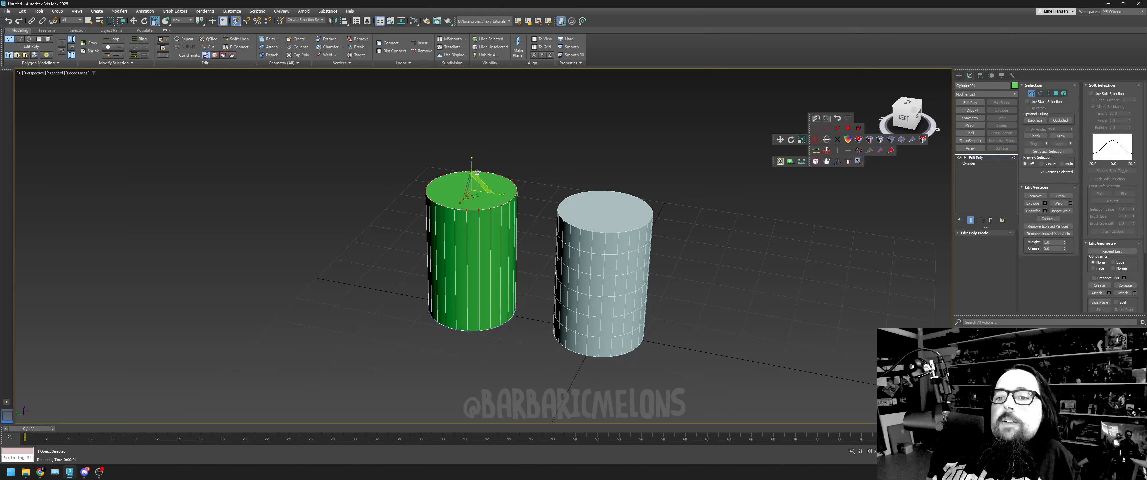
pyautogui.moveTo(475, 188); pyautogui.dragTo(345, 370)
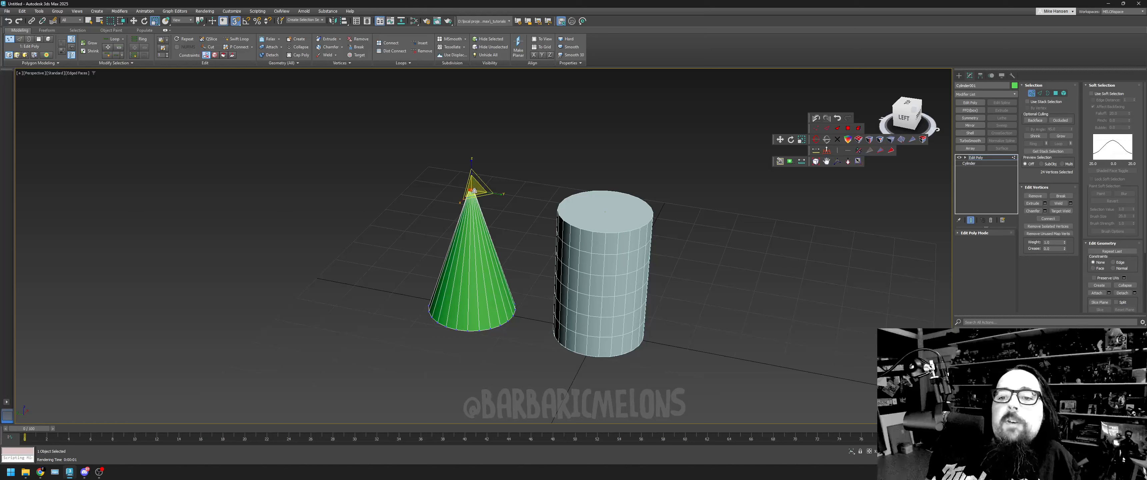
pyautogui.click(407, 248)
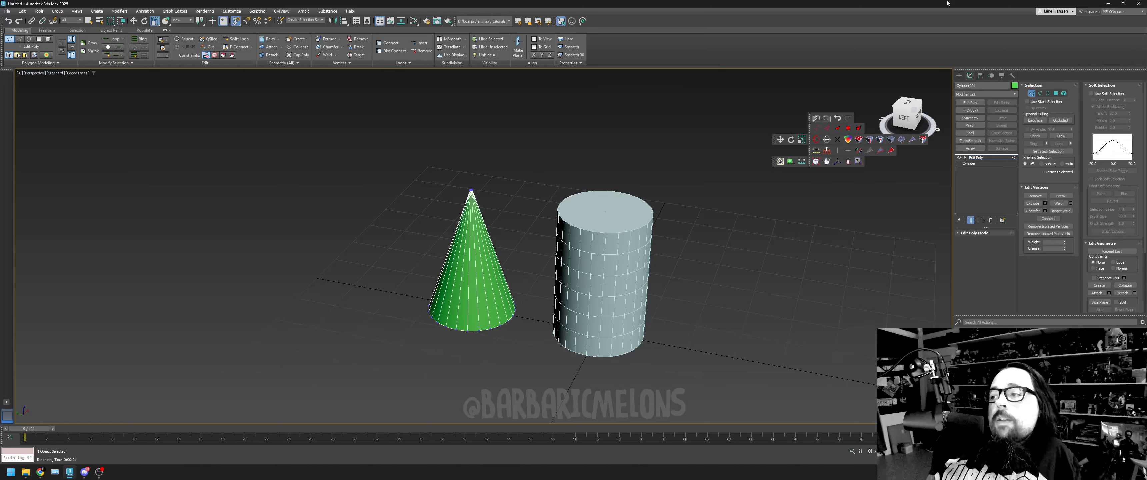
pyautogui.click(1031, 94)
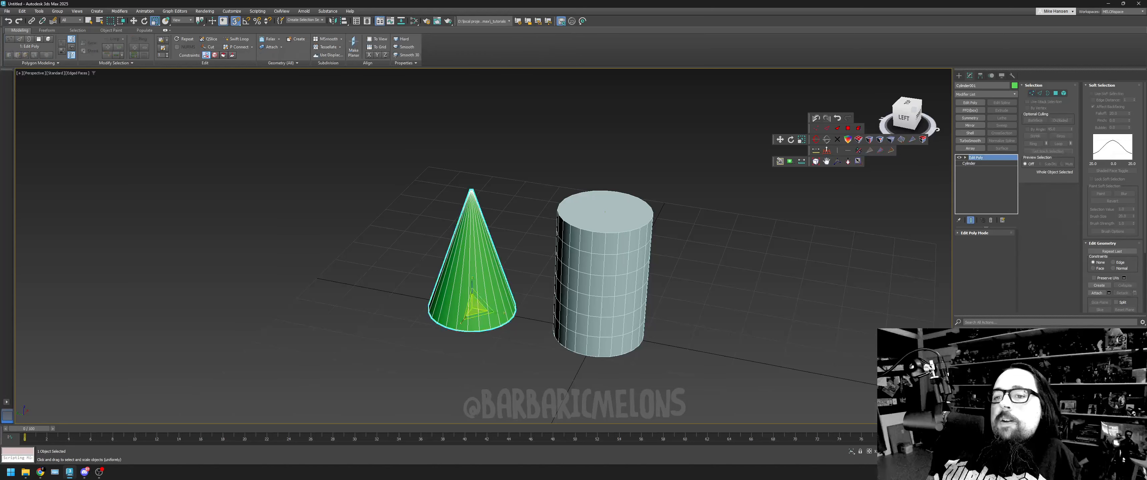
# - Move the loft sideways, away from its source circle and line and the green cone
pyautogui.click(584, 220)
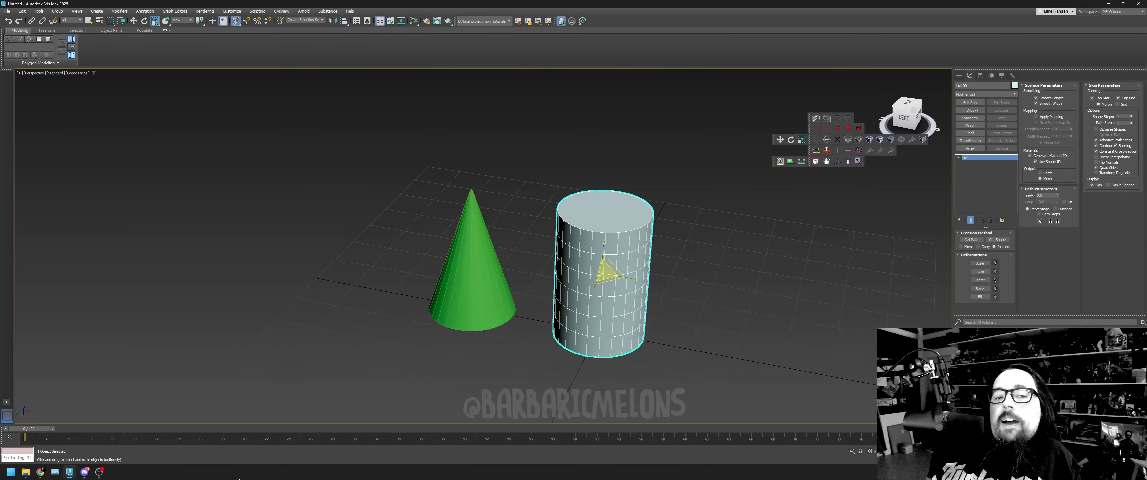
pyautogui.click(134, 21)
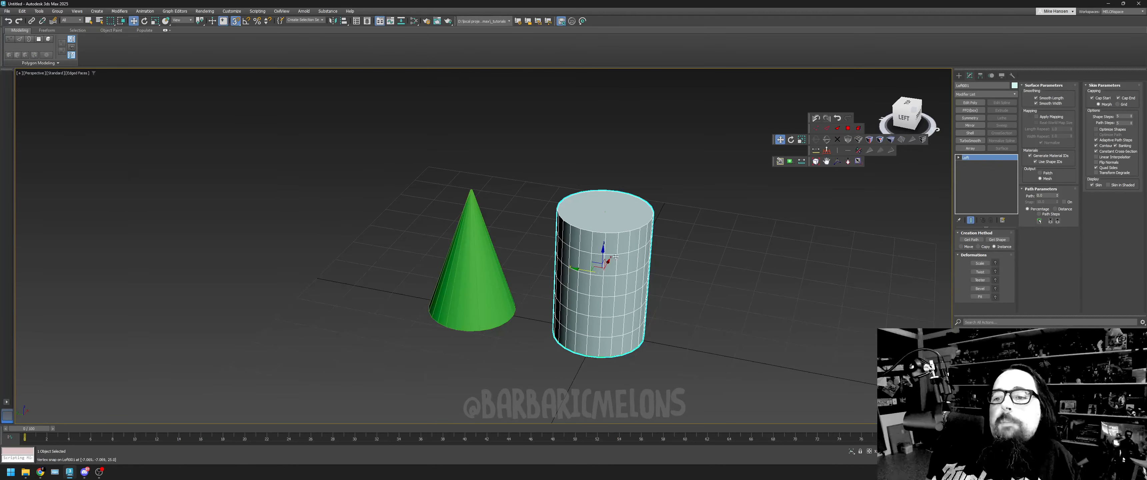
pyautogui.moveTo(577, 265); pyautogui.dragTo(696, 283)
pyautogui.moveTo(712, 357); pyautogui.dragTo(735, 362)
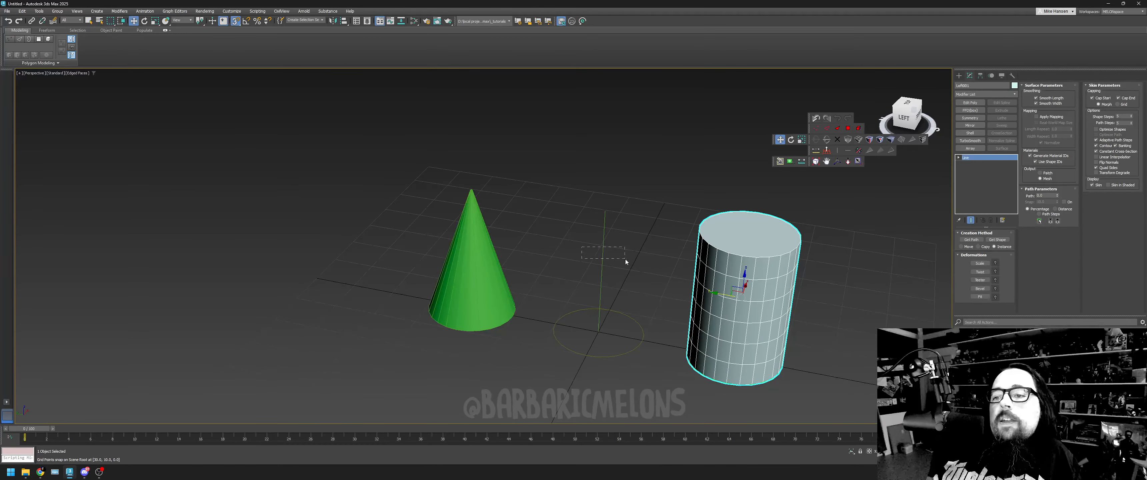
# - Select the original circle and line and examine them up close beside the moved loft
pyautogui.moveTo(625, 259); pyautogui.dragTo(612, 338)
pyautogui.click(731, 245)
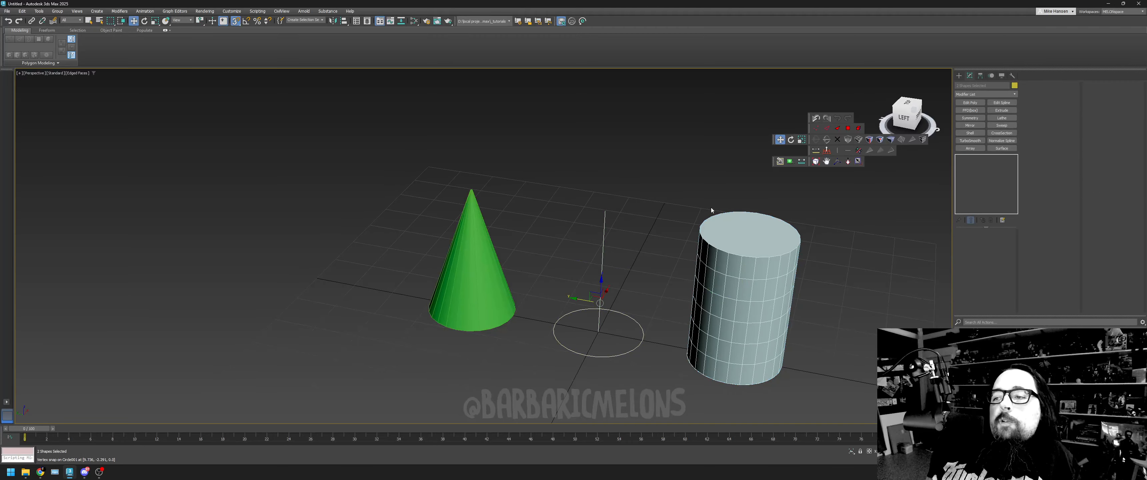
pyautogui.click(826, 161)
pyautogui.moveTo(793, 270); pyautogui.dragTo(699, 206)
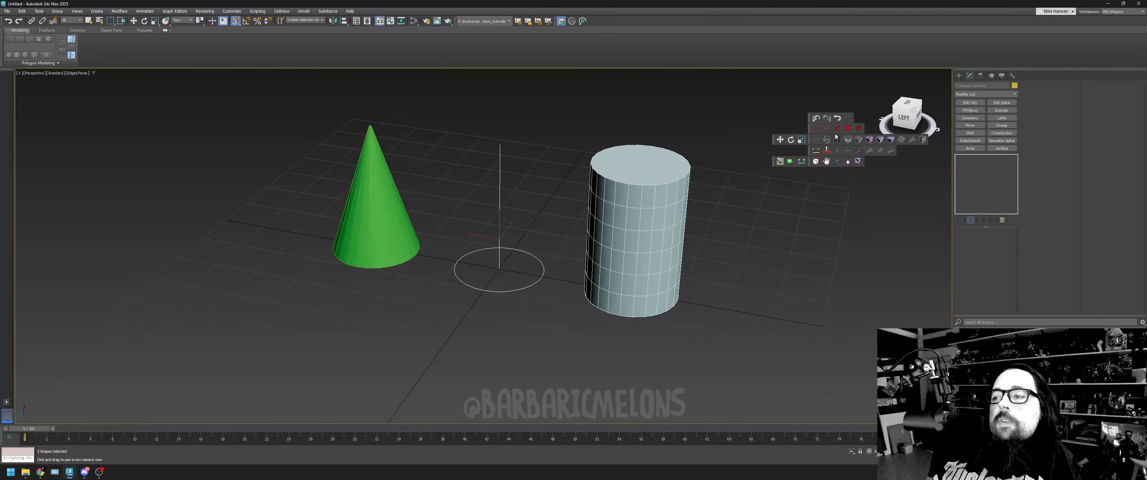
pyautogui.click(847, 162)
pyautogui.scroll(4, 551, 225)
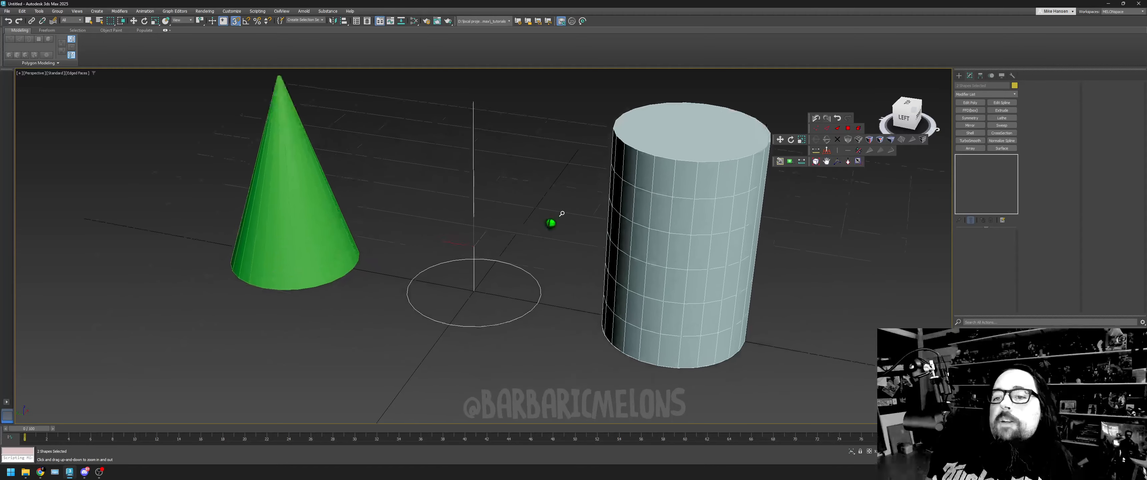
pyautogui.press('w')
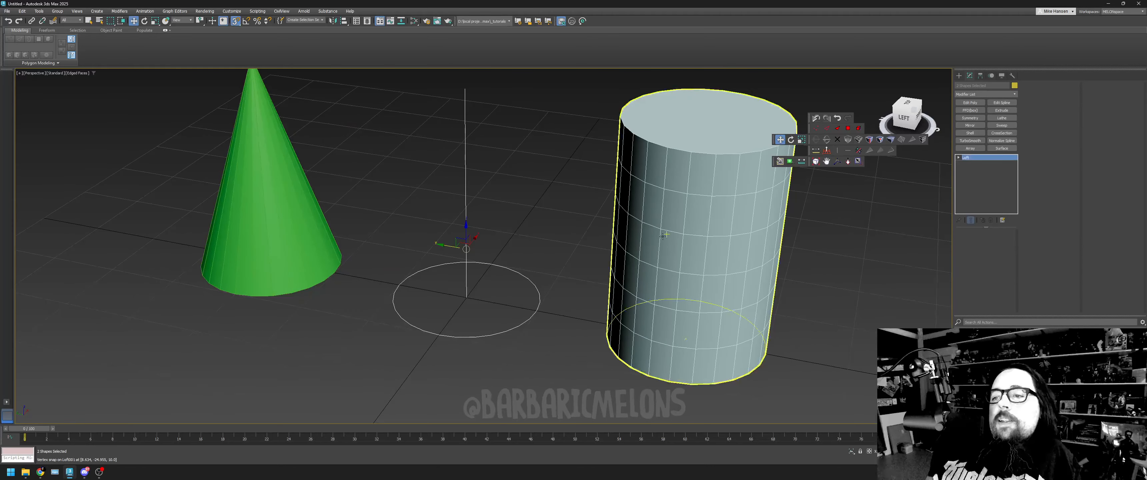
# - Open the loft's Scale deformation editor and enlarge its window
pyautogui.click(623, 127)
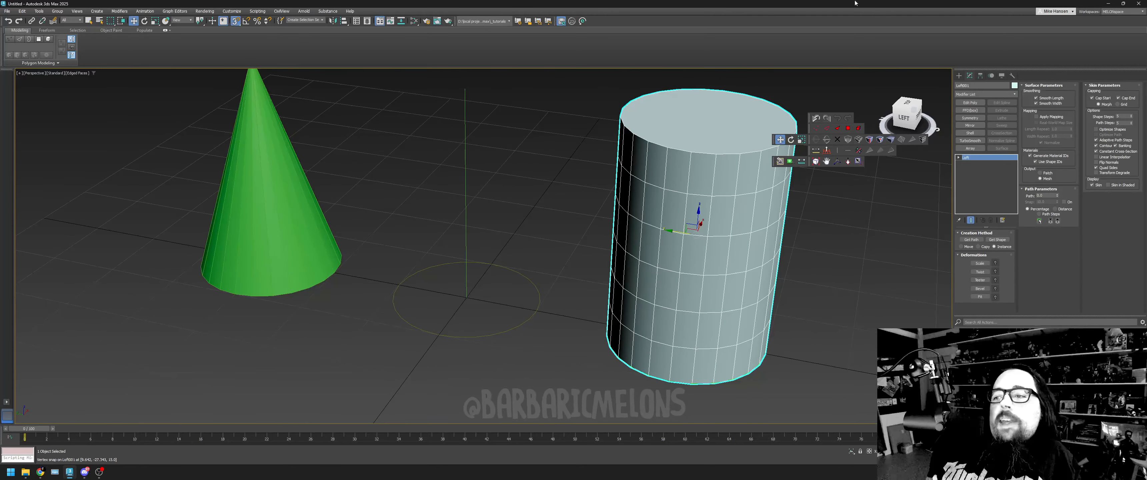
pyautogui.click(848, 161)
pyautogui.moveTo(746, 208); pyautogui.dragTo(672, 297)
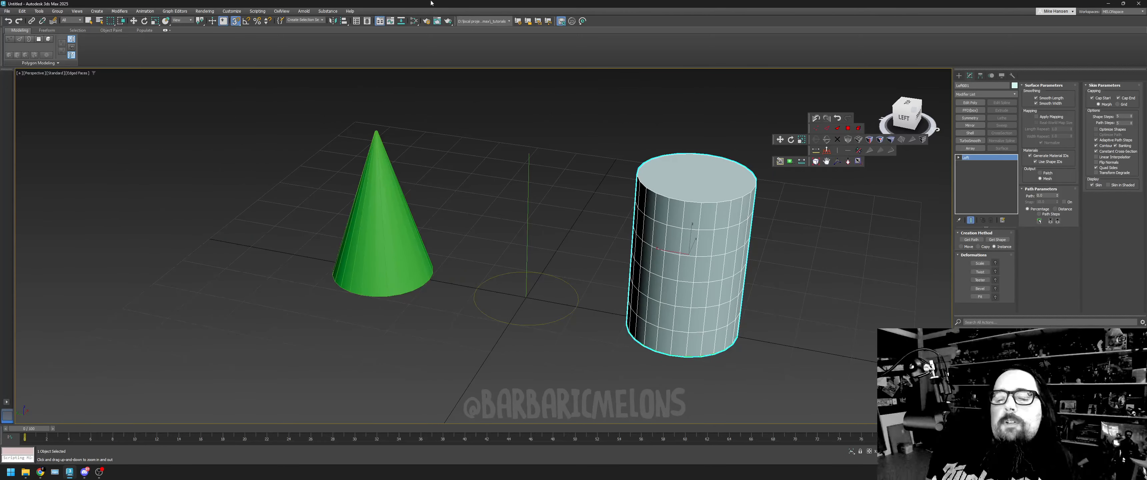
pyautogui.press('w')
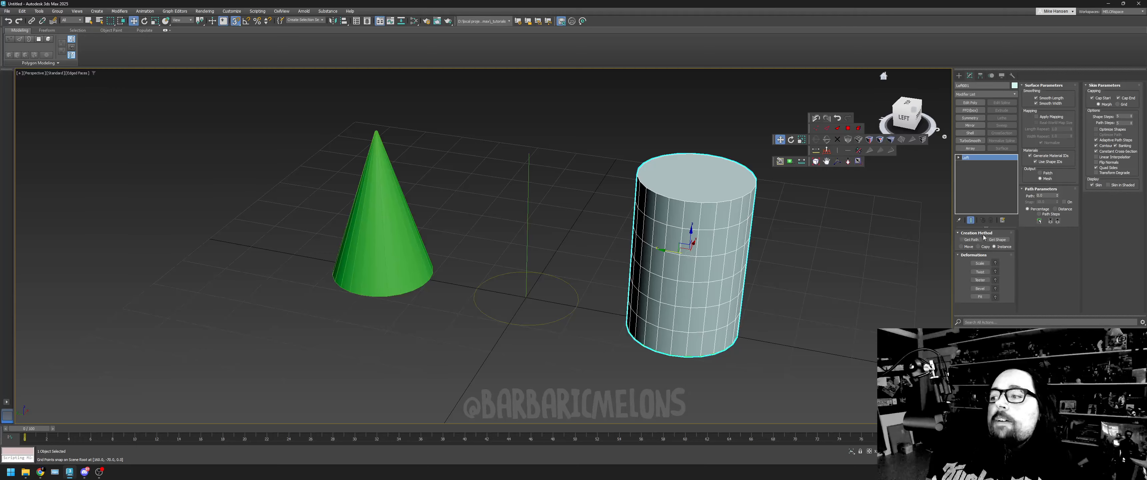
pyautogui.click(979, 263)
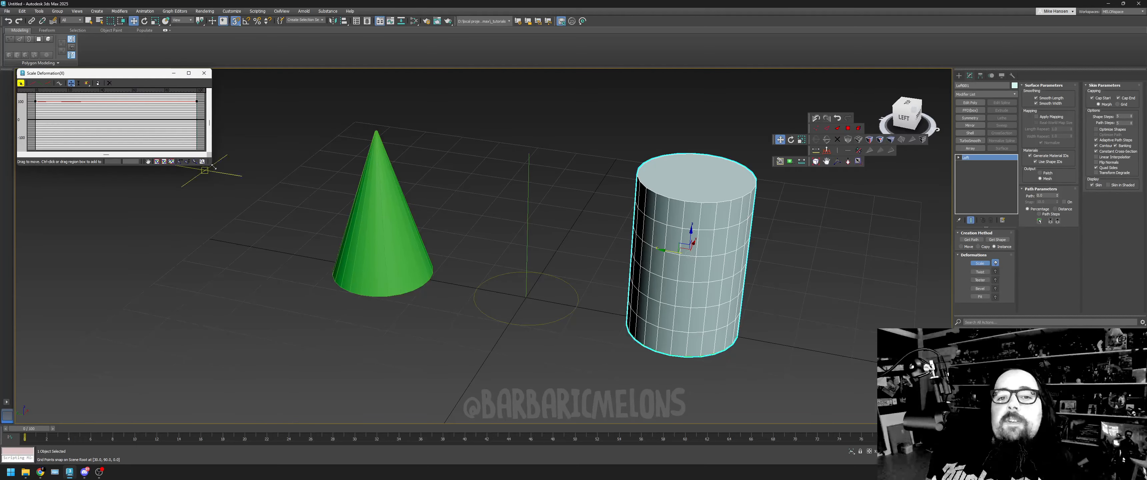
pyautogui.moveTo(212, 166); pyautogui.dragTo(432, 366)
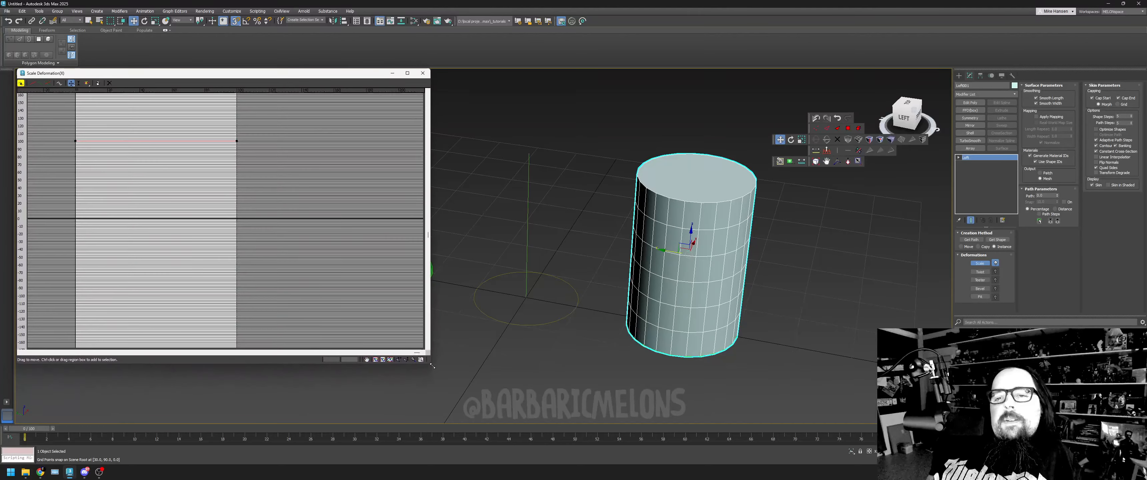
# - Lower the end control point of the loft's Scale deformation curve to about 0 so the loft tapers to a point
pyautogui.click(399, 360)
pyautogui.moveTo(197, 171); pyautogui.dragTo(218, 162)
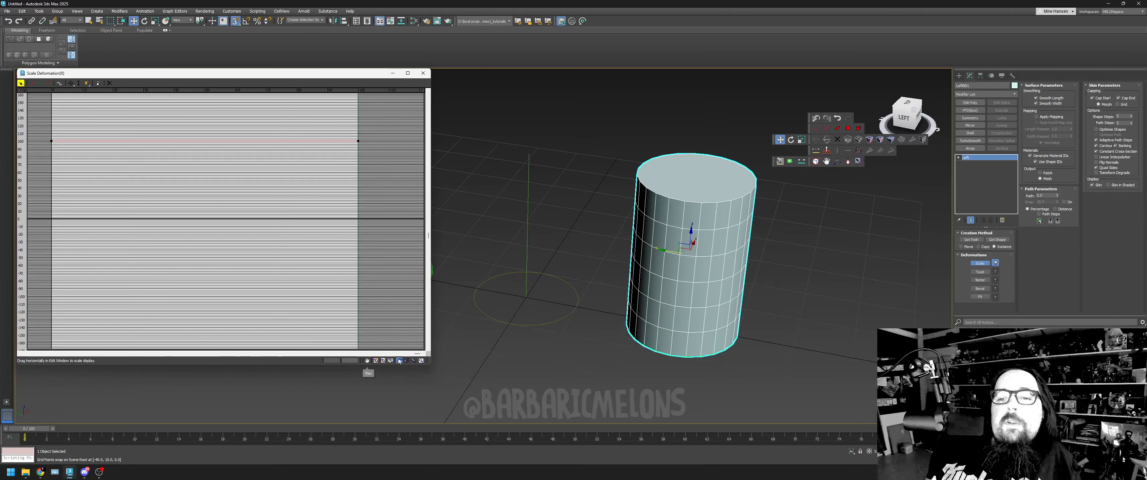
pyautogui.rightClick(344, 166)
pyautogui.click(359, 141)
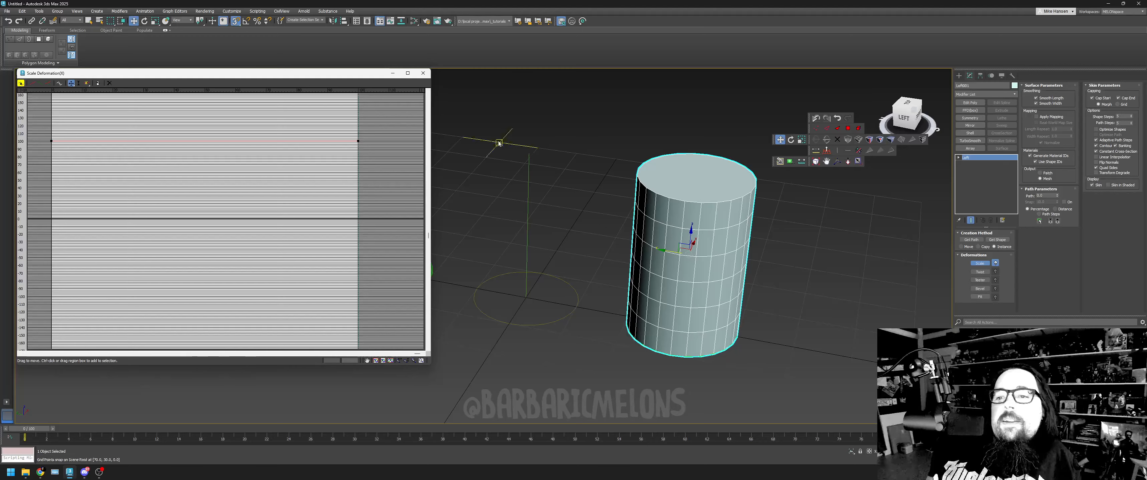
pyautogui.click(536, 185)
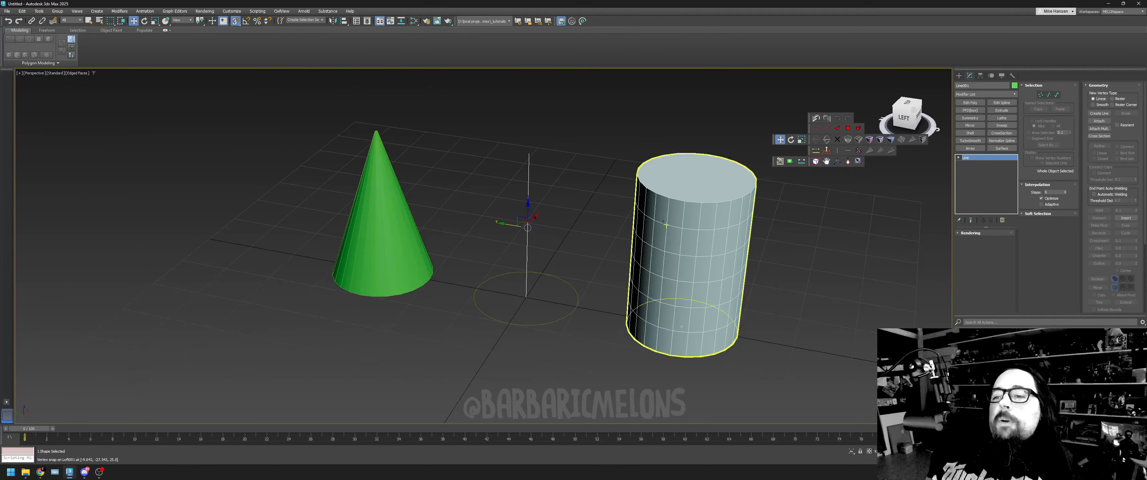
pyautogui.click(695, 249)
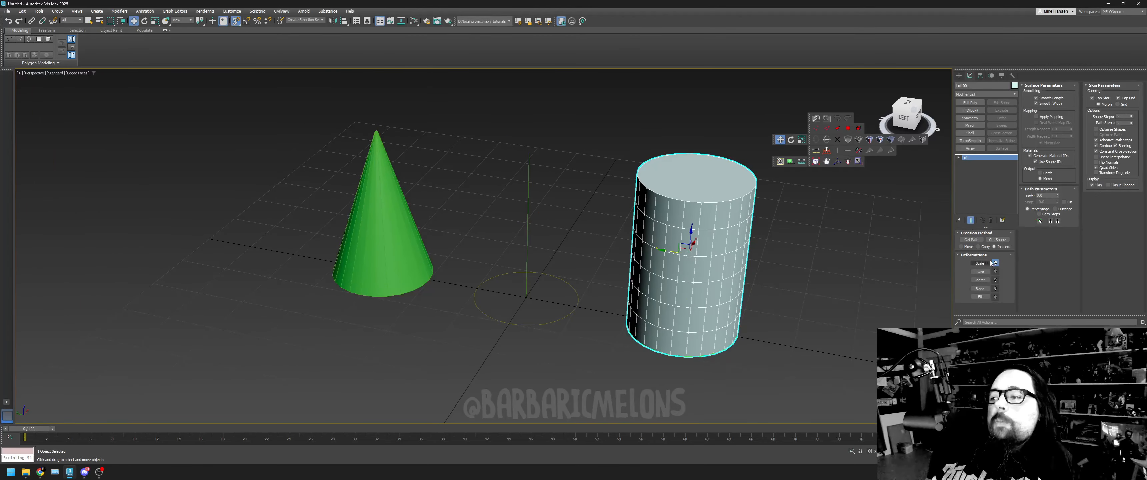
pyautogui.click(980, 263)
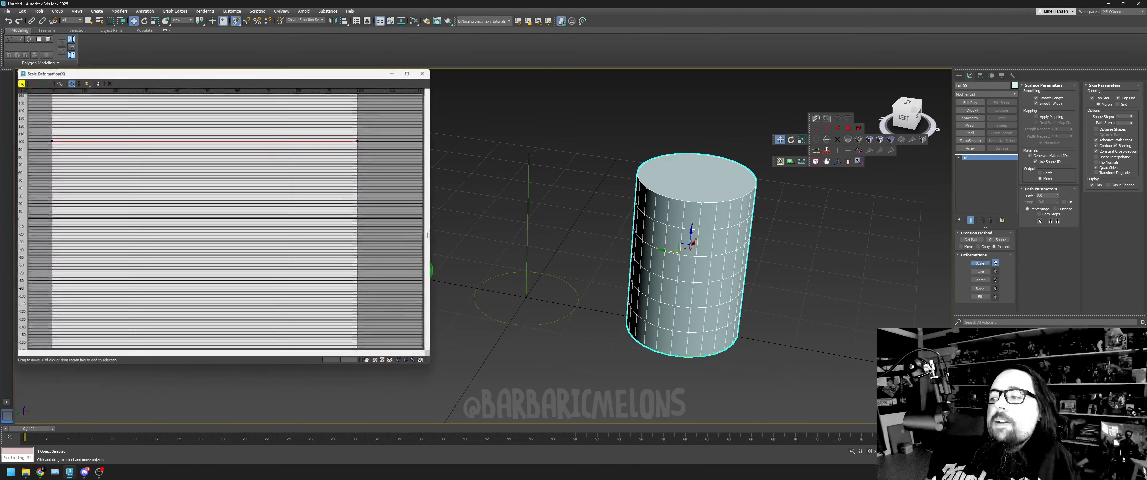
pyautogui.click(357, 140)
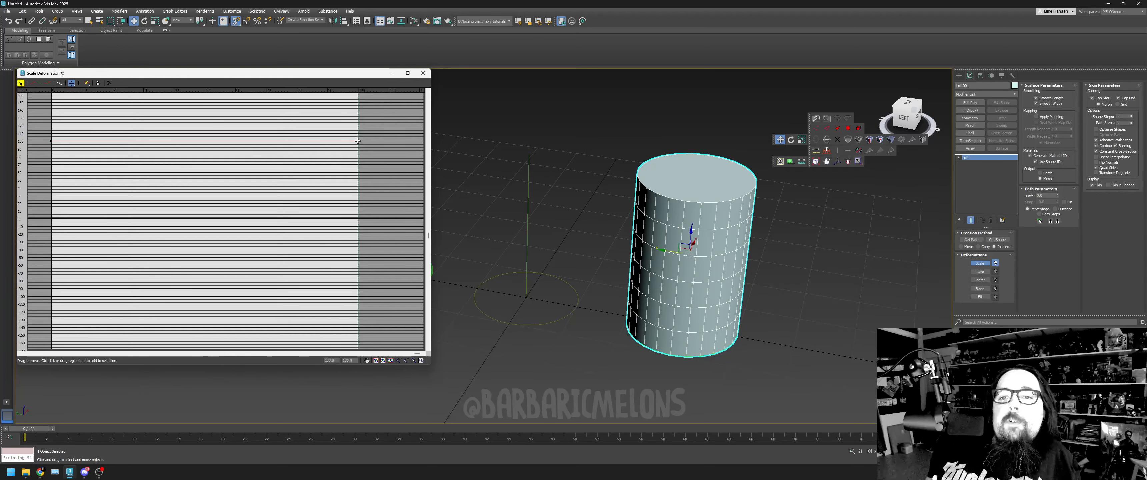
pyautogui.moveTo(358, 141); pyautogui.dragTo(361, 217)
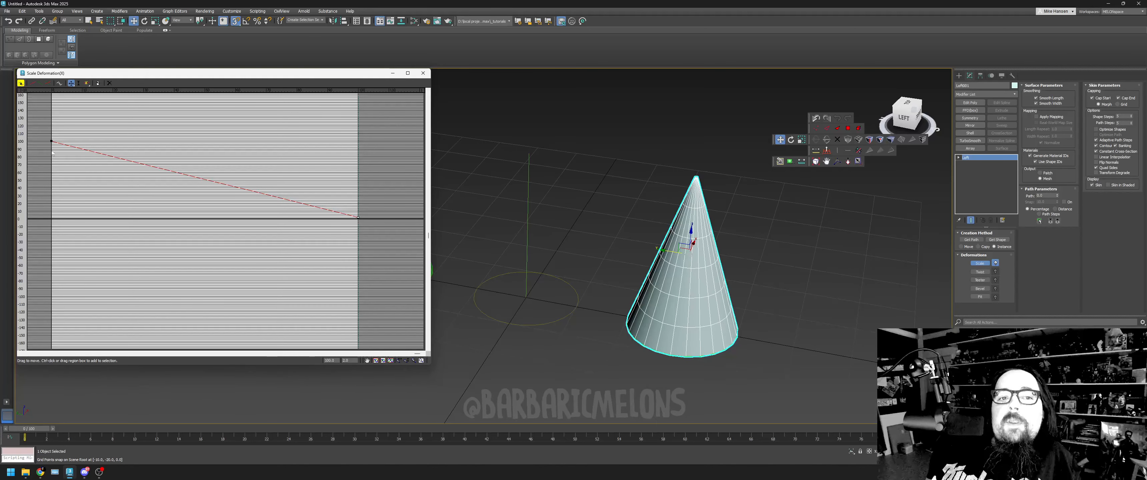
# - Vary the loft's base width by moving the Scale curve's start control point to about 30, about 135, and finally about 110
pyautogui.moveTo(51, 140); pyautogui.dragTo(52, 196)
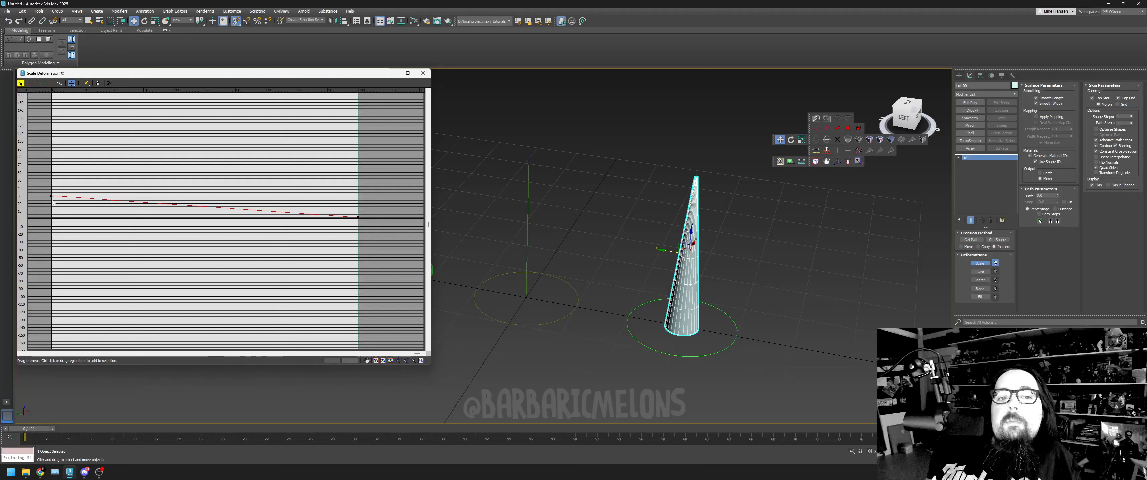
pyautogui.moveTo(51, 196); pyautogui.dragTo(51, 113)
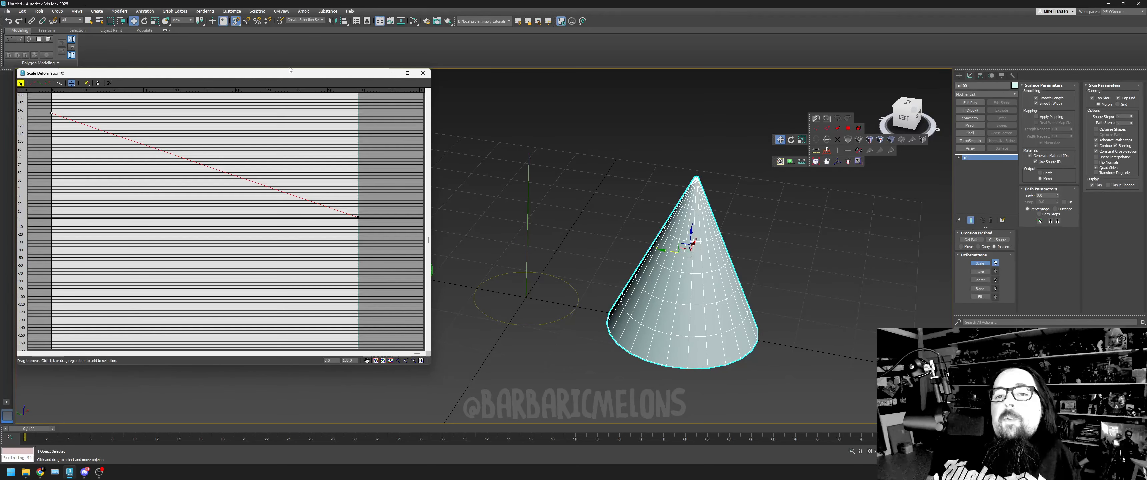
pyautogui.moveTo(292, 72); pyautogui.dragTo(298, 122)
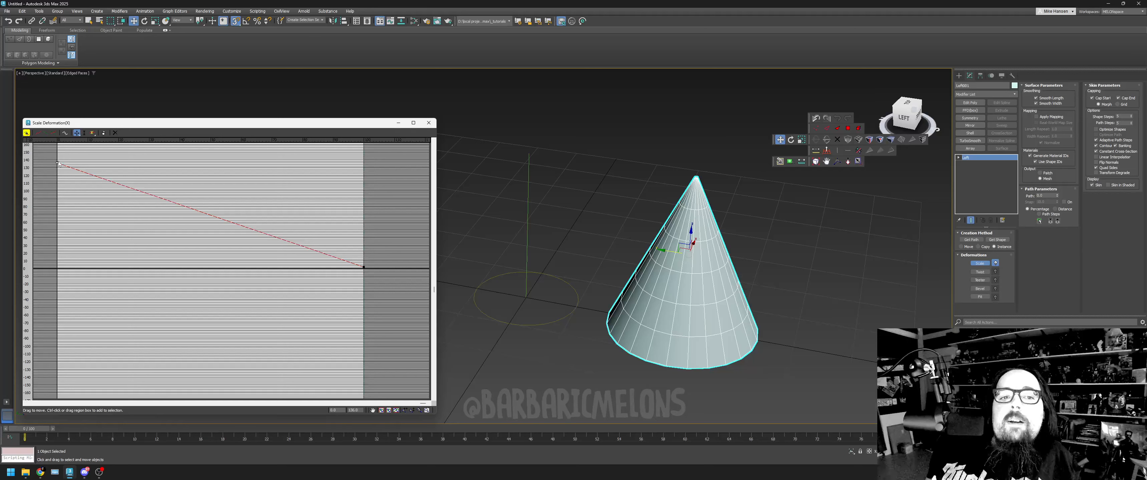
pyautogui.moveTo(58, 163); pyautogui.dragTo(58, 183)
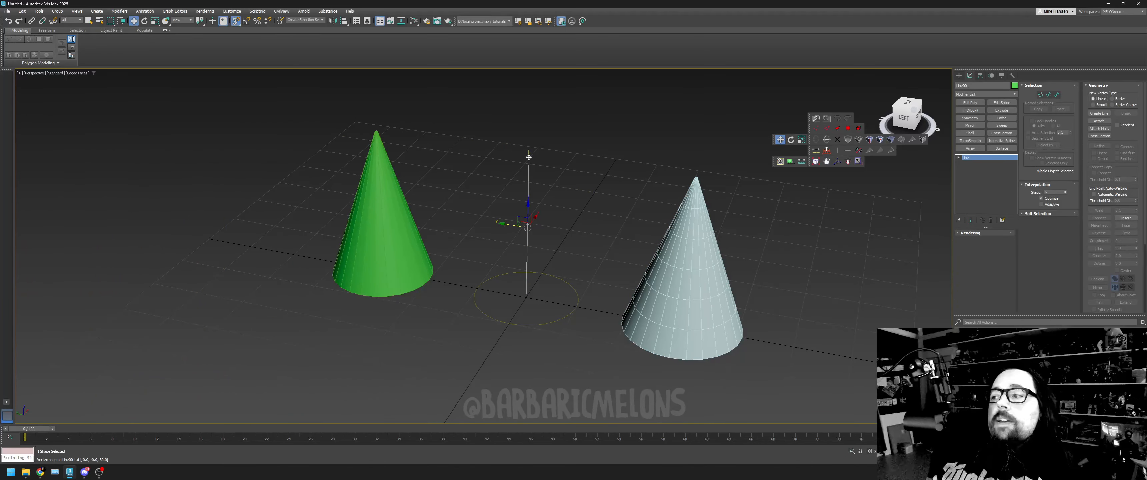
# - Divide the original path line's single segment to add a vertex midway along it
pyautogui.click(1041, 95)
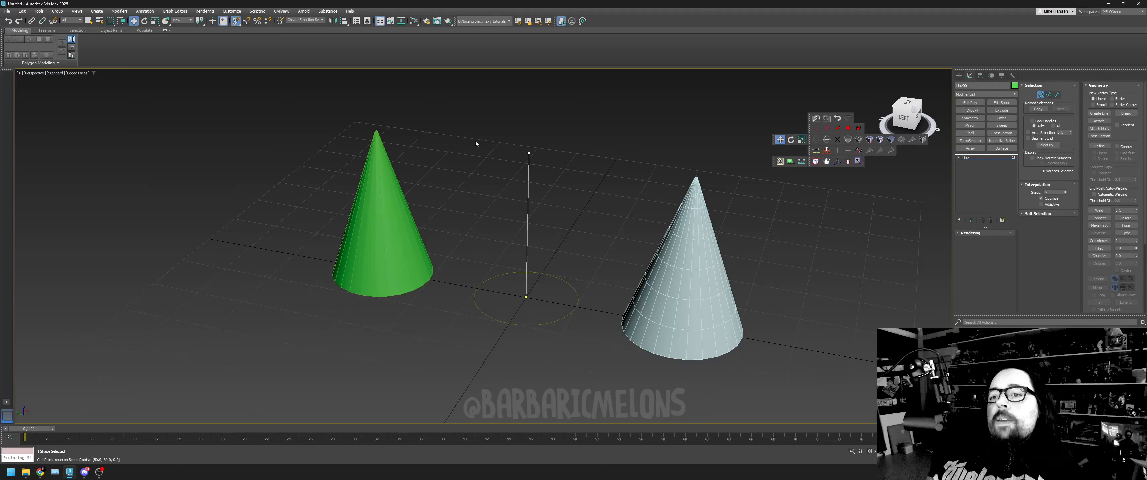
pyautogui.moveTo(552, 162); pyautogui.dragTo(553, 163)
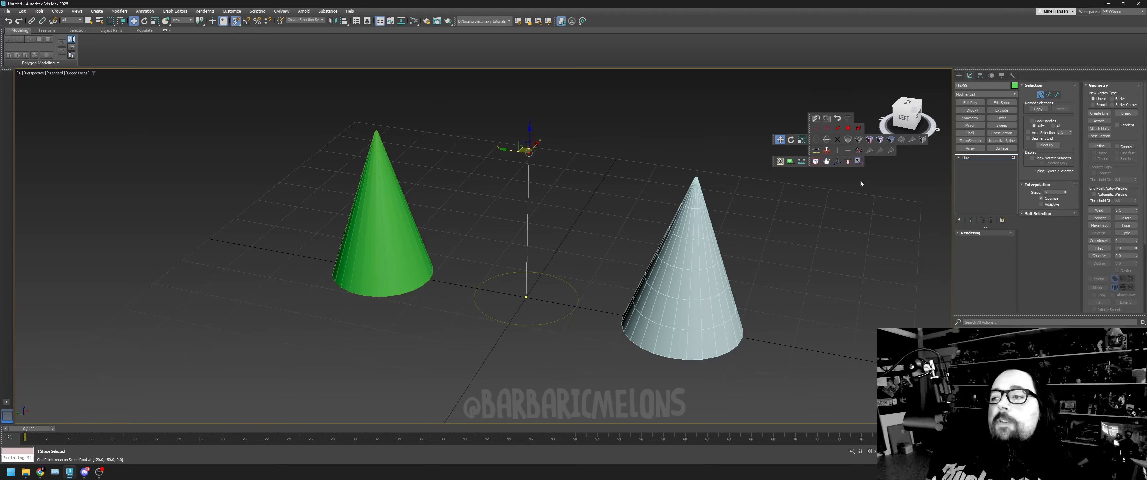
pyautogui.click(849, 163)
pyautogui.moveTo(574, 248); pyautogui.dragTo(582, 196)
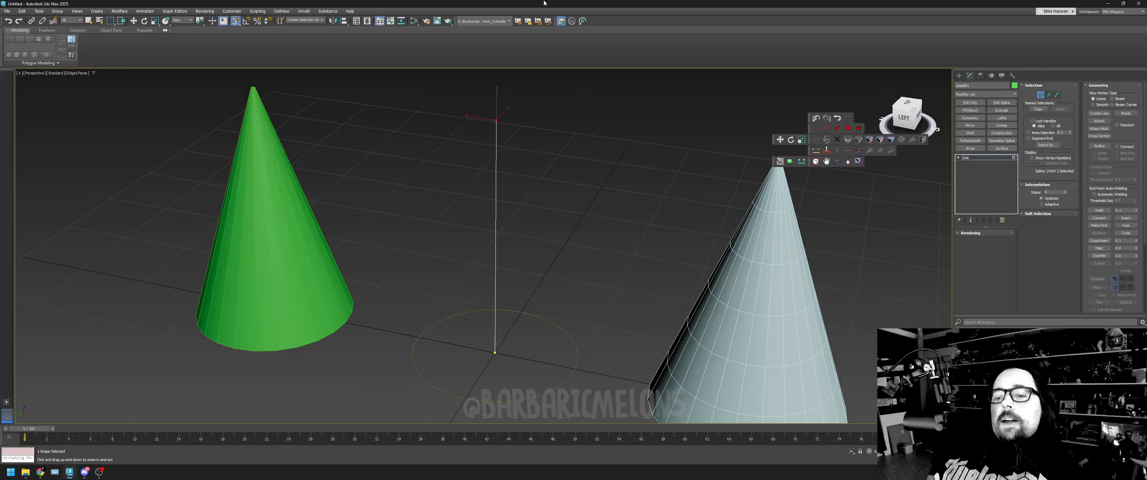
pyautogui.click(1049, 95)
pyautogui.press('w')
pyautogui.click(495, 188)
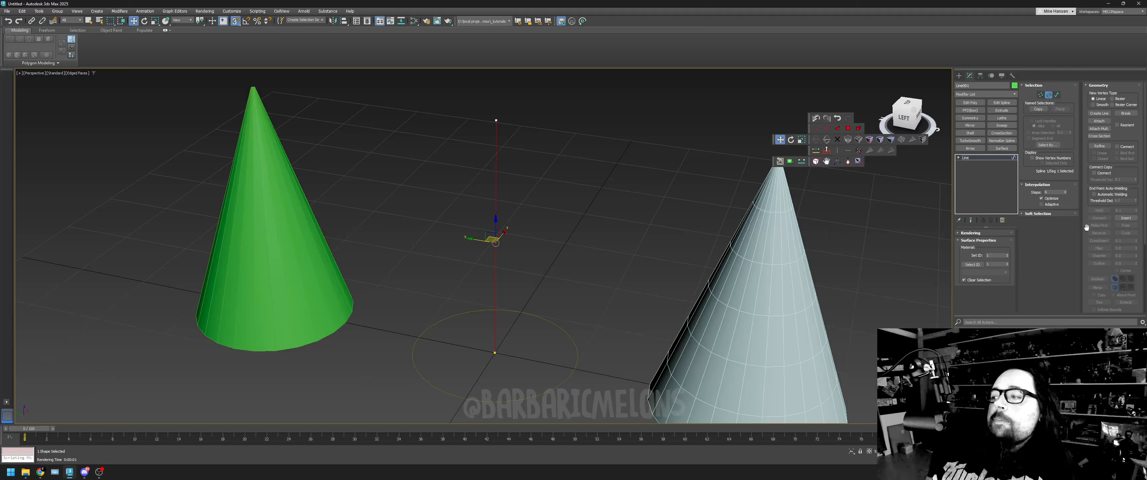
pyautogui.moveTo(1086, 229); pyautogui.dragTo(1085, 119)
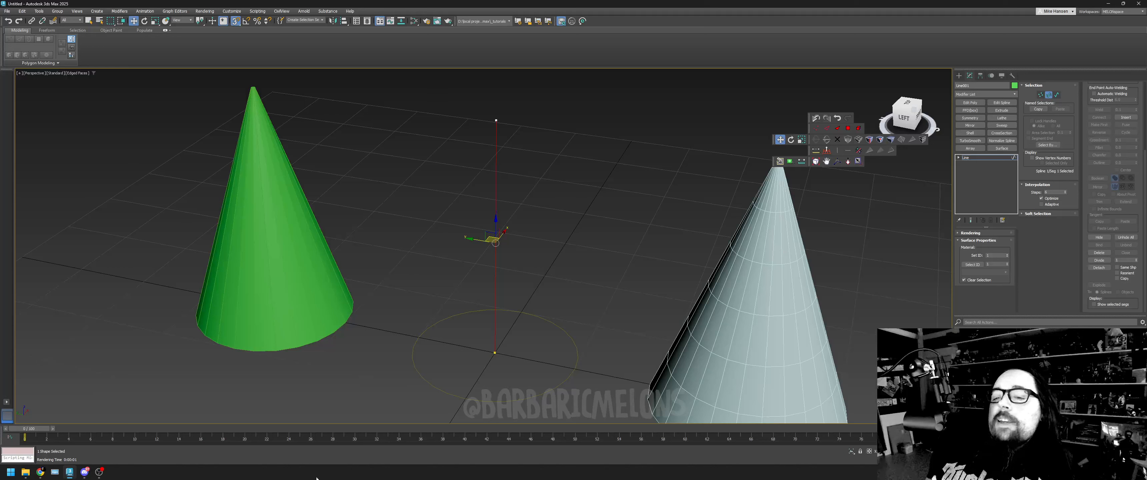
pyautogui.click(1105, 261)
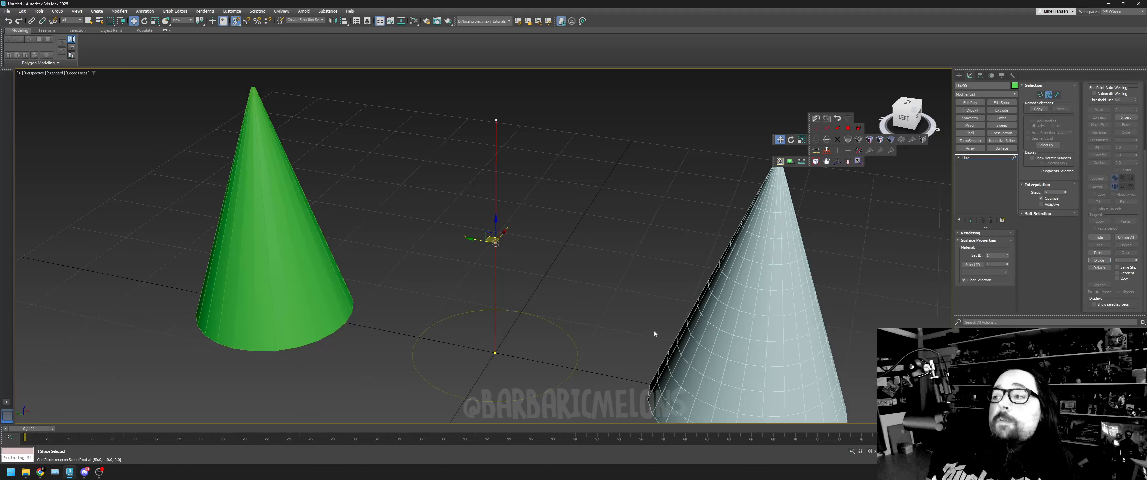
# - Review the snap types and general snap options, and turn snapping off for editing the path line's vertices
pyautogui.click(1041, 95)
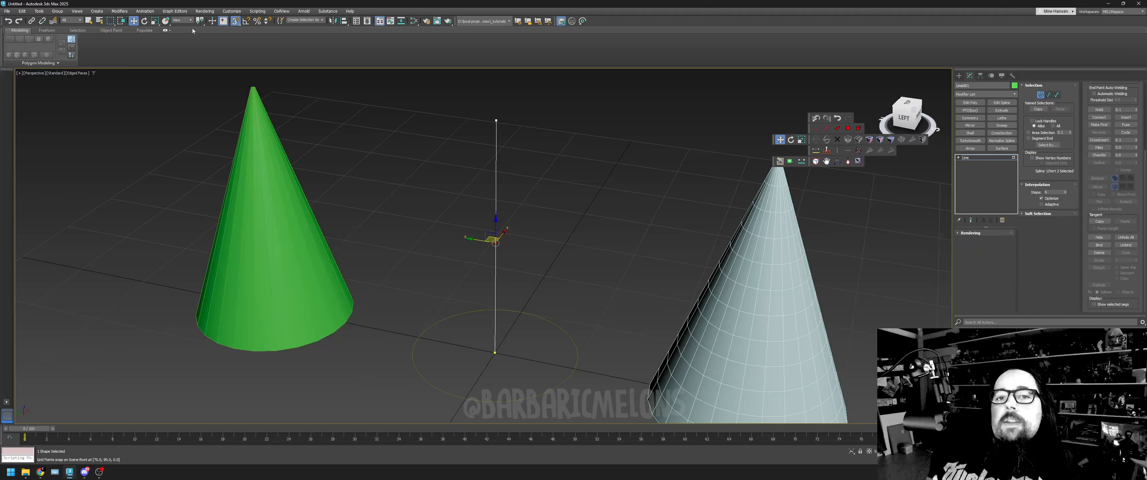
pyautogui.press('s')
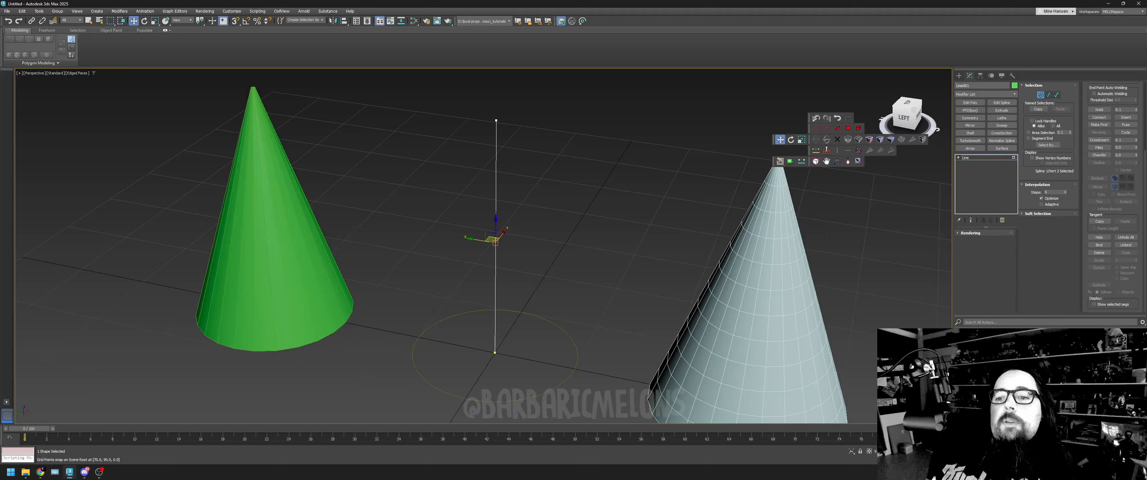
pyautogui.rightClick(233, 22)
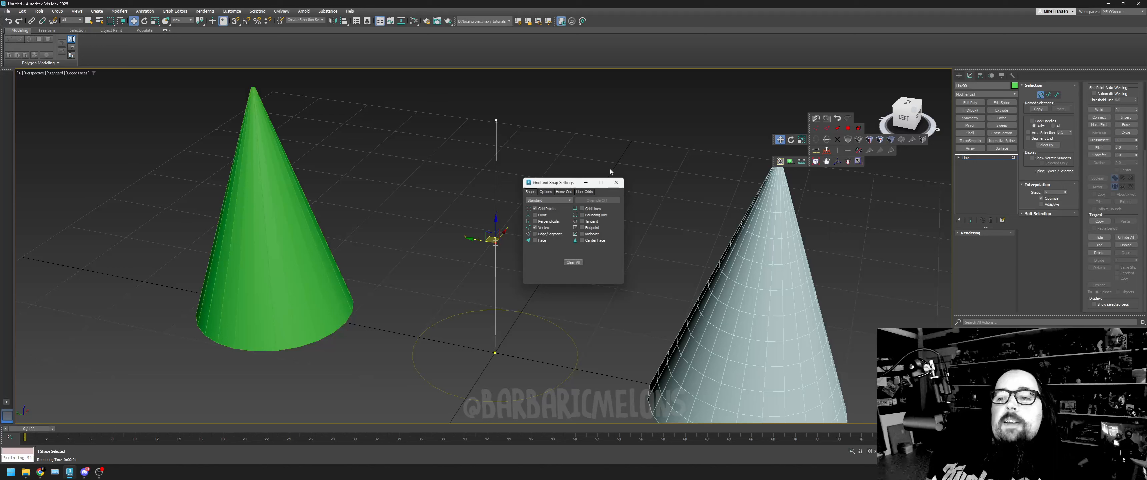
pyautogui.click(616, 183)
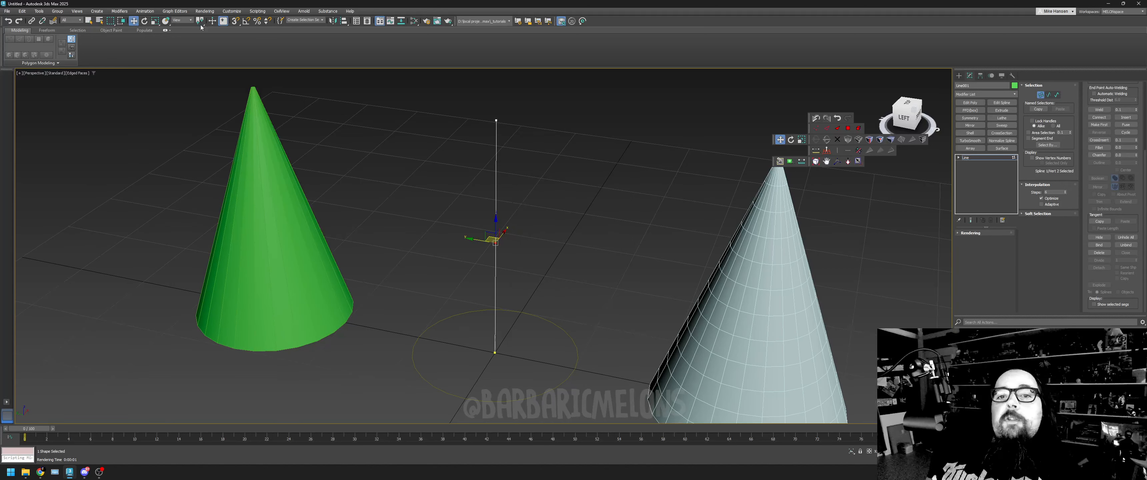
pyautogui.rightClick(246, 22)
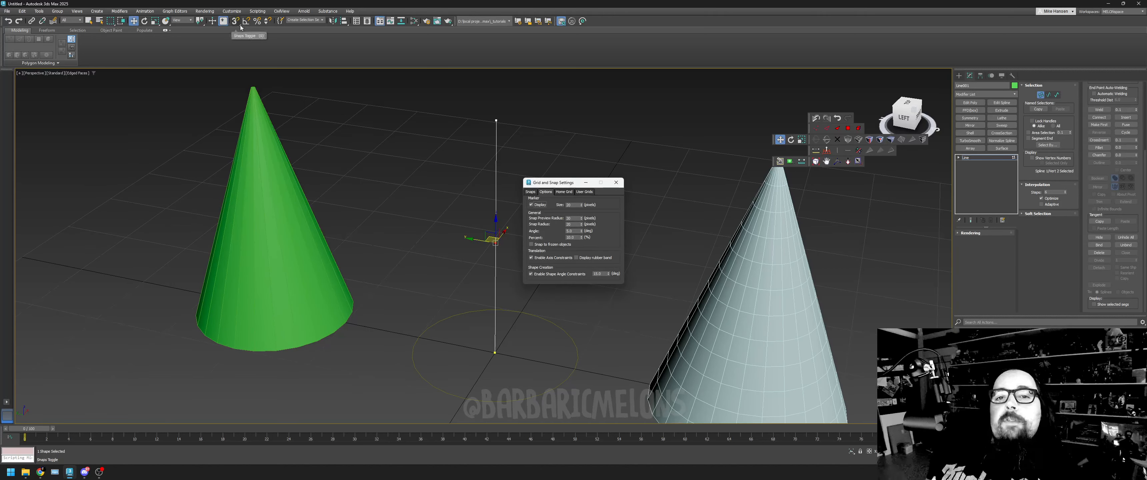
pyautogui.click(615, 183)
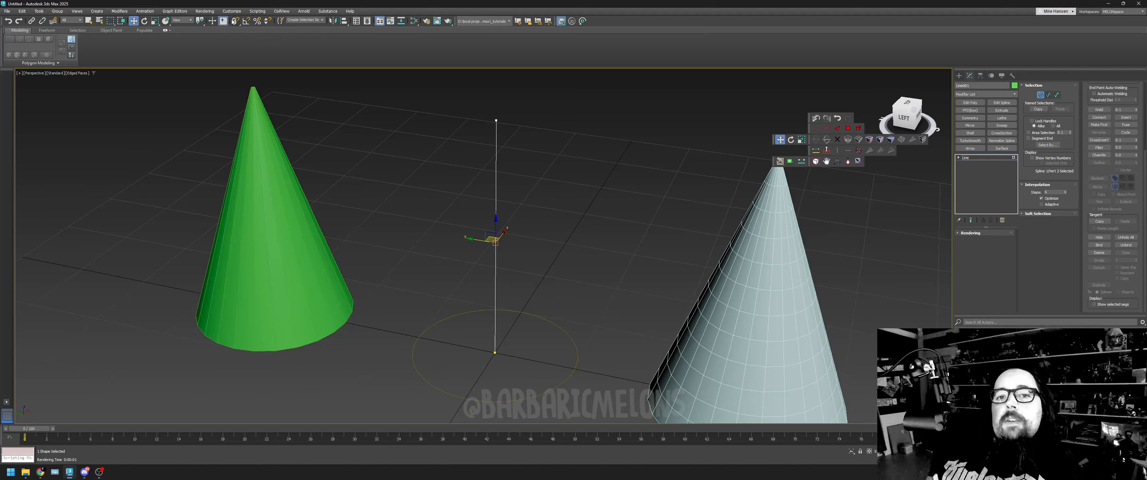
pyautogui.press('s')
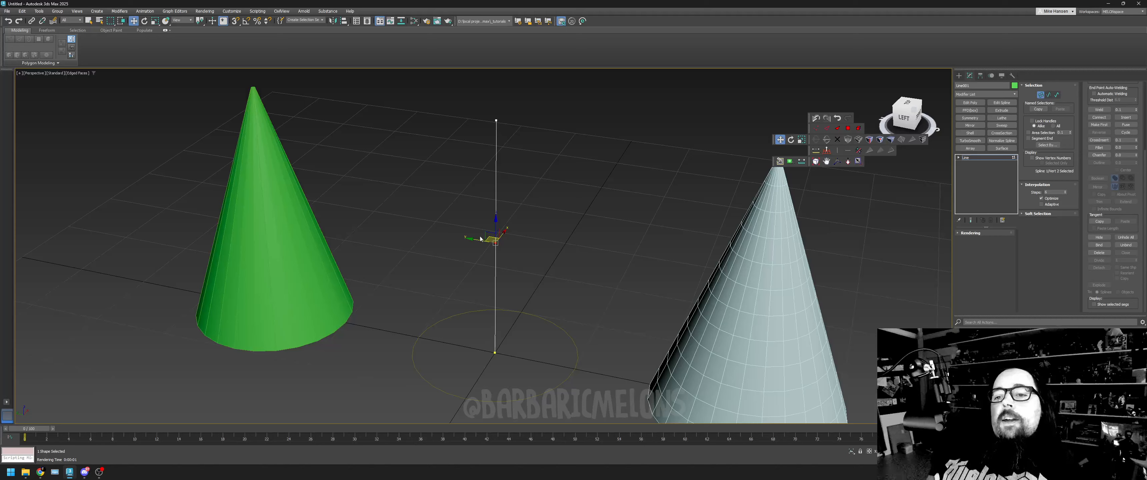
# - Move the path line's middle vertex sideways toward the green cone to bend the loft
pyautogui.moveTo(478, 244); pyautogui.dragTo(423, 248)
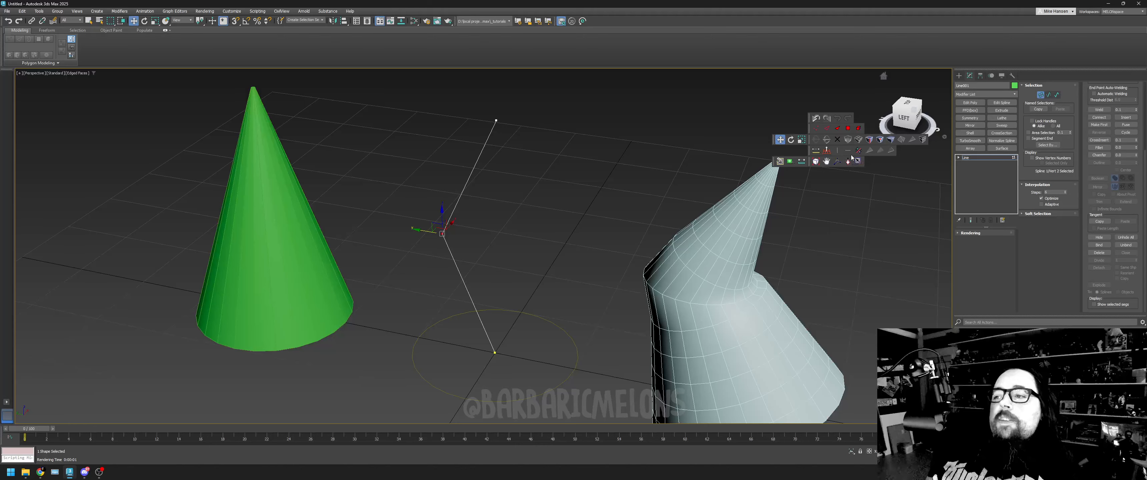
pyautogui.hotkey('alt', 'z')
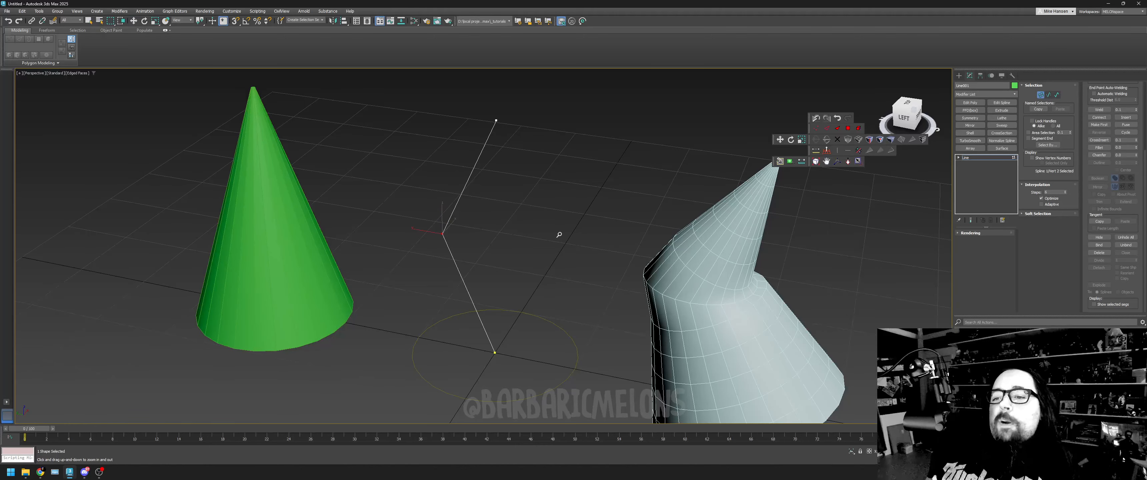
pyautogui.moveTo(561, 217); pyautogui.dragTo(564, 233)
pyautogui.rightClick(553, 281)
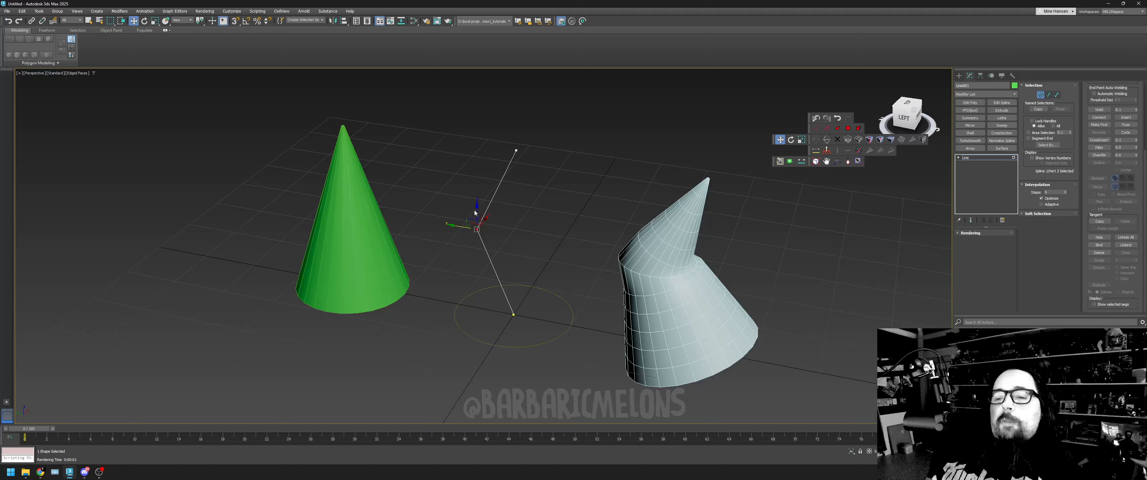
pyautogui.moveTo(458, 225); pyautogui.dragTo(461, 305)
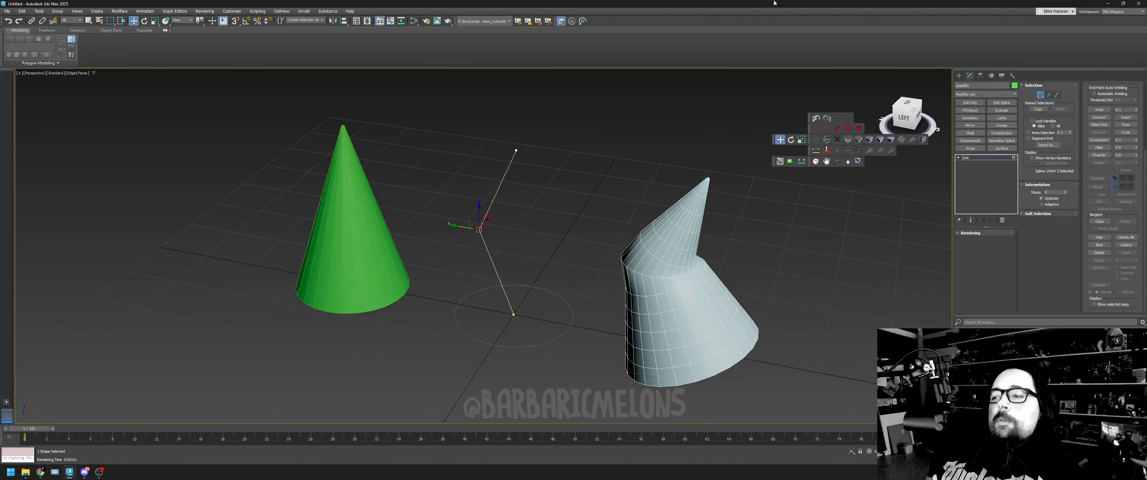
# - Convert the path line's middle vertex to Bezier to smooth the bend in the loft
pyautogui.hotkey('alt', 'z')
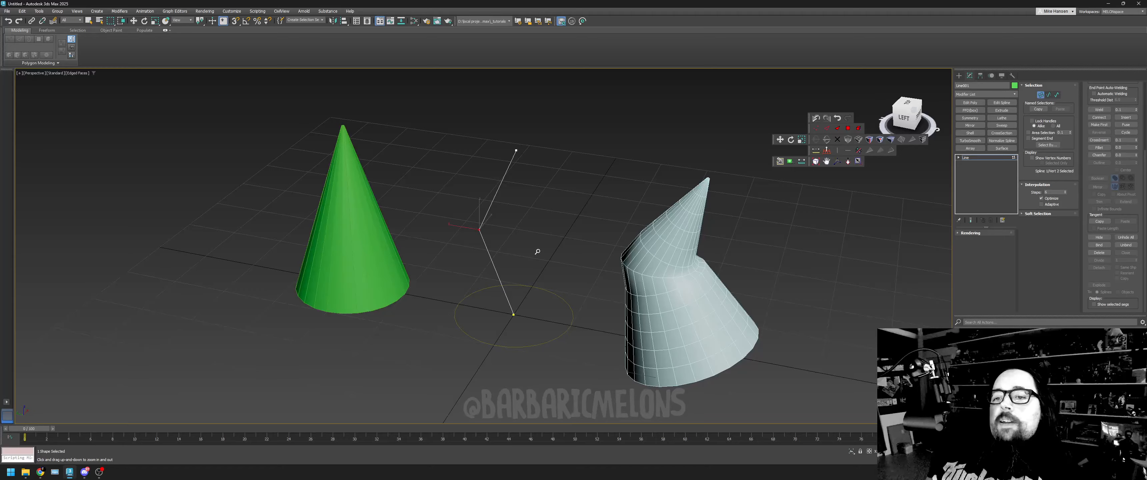
pyautogui.moveTo(492, 241)
pyautogui.mouseDown()
pyautogui.moveTo(486, 225)
pyautogui.moveTo(482, 245)
pyautogui.mouseUp()
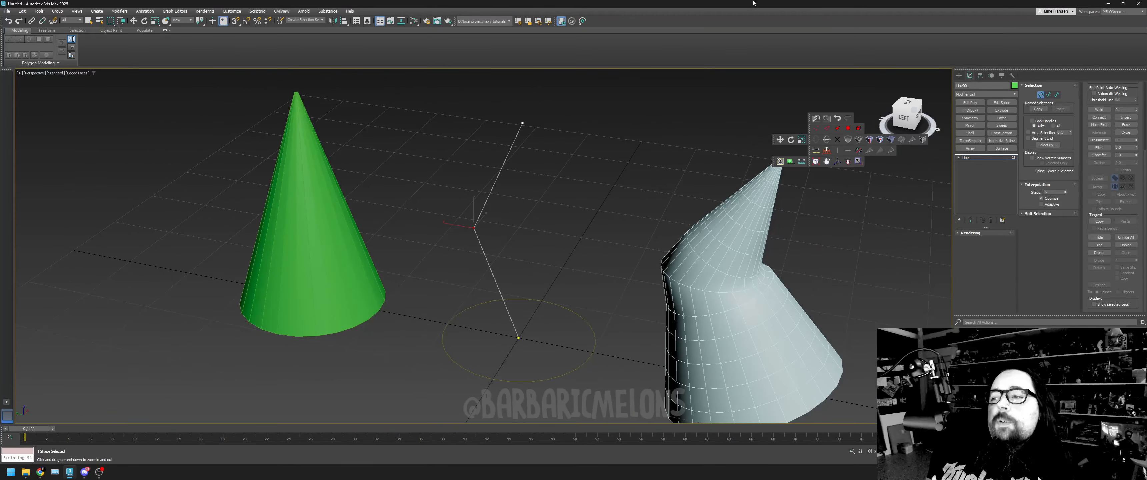
pyautogui.click(826, 151)
pyautogui.moveTo(820, 170); pyautogui.dragTo(714, 205)
pyautogui.press('w')
pyautogui.rightClick(379, 228)
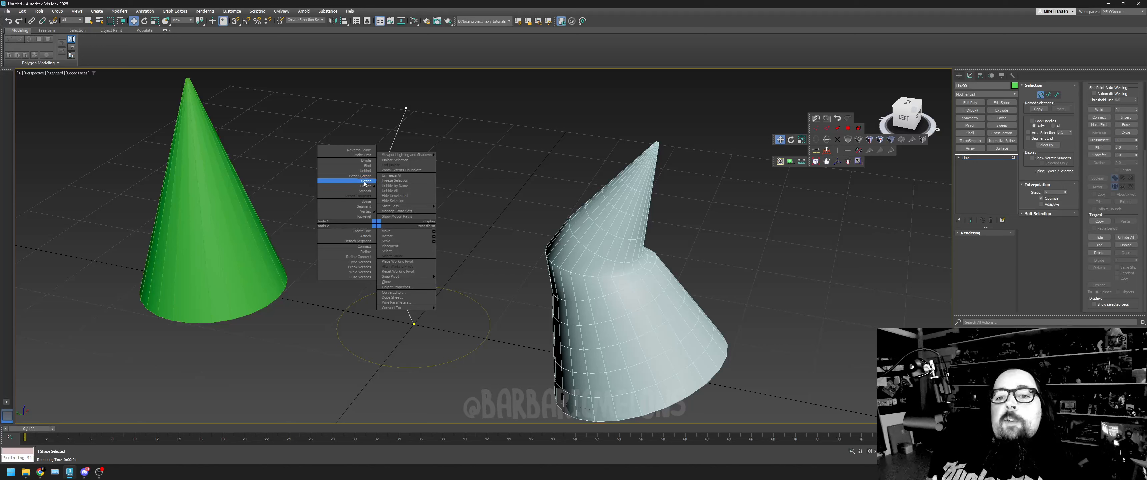
pyautogui.click(365, 181)
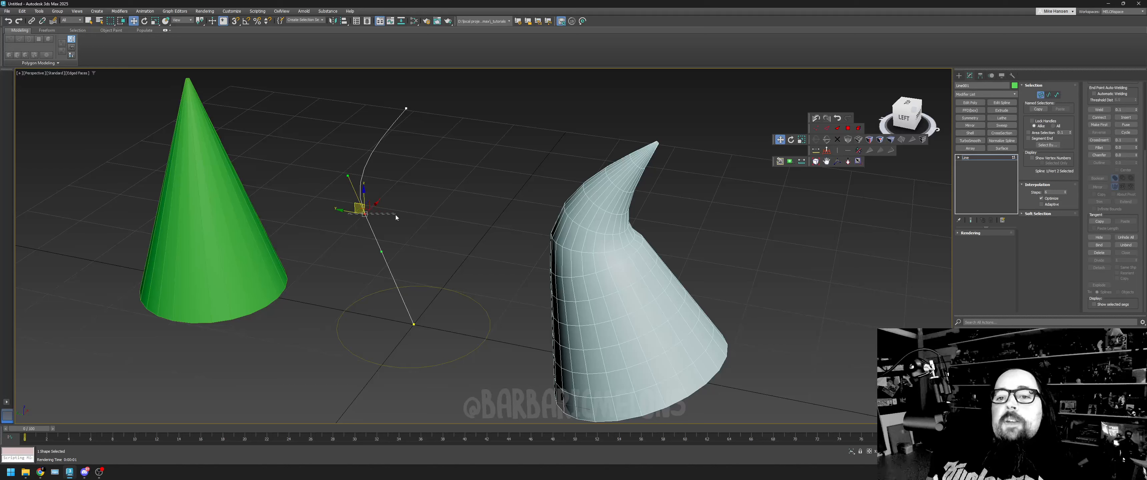
# - Shift the middle Bezier vertex slightly back from the green cone and check the bent loft from another angle
pyautogui.moveTo(347, 213)
pyautogui.mouseDown()
pyautogui.moveTo(380, 213)
pyautogui.moveTo(351, 209)
pyautogui.mouseUp()
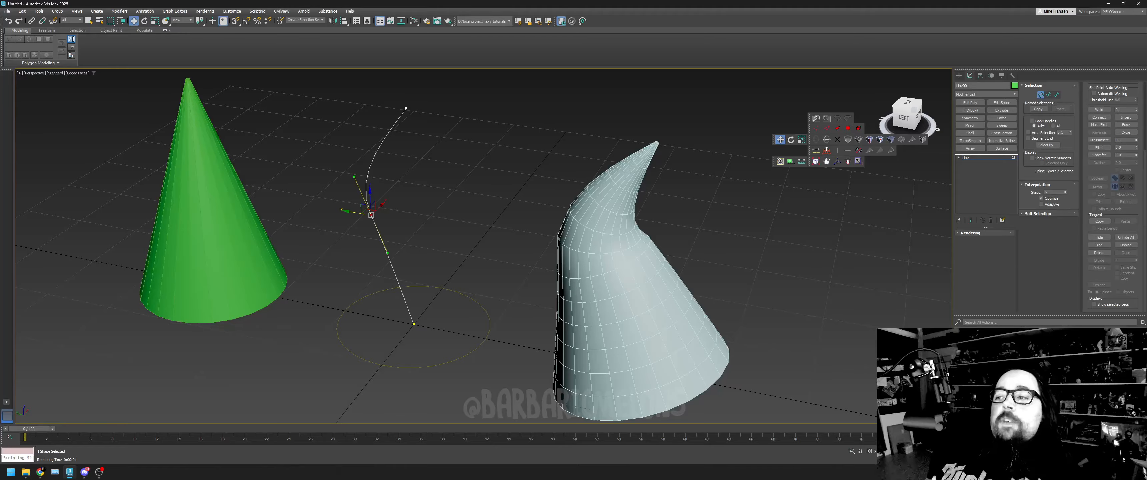
pyautogui.moveTo(906, 115); pyautogui.dragTo(890, 118)
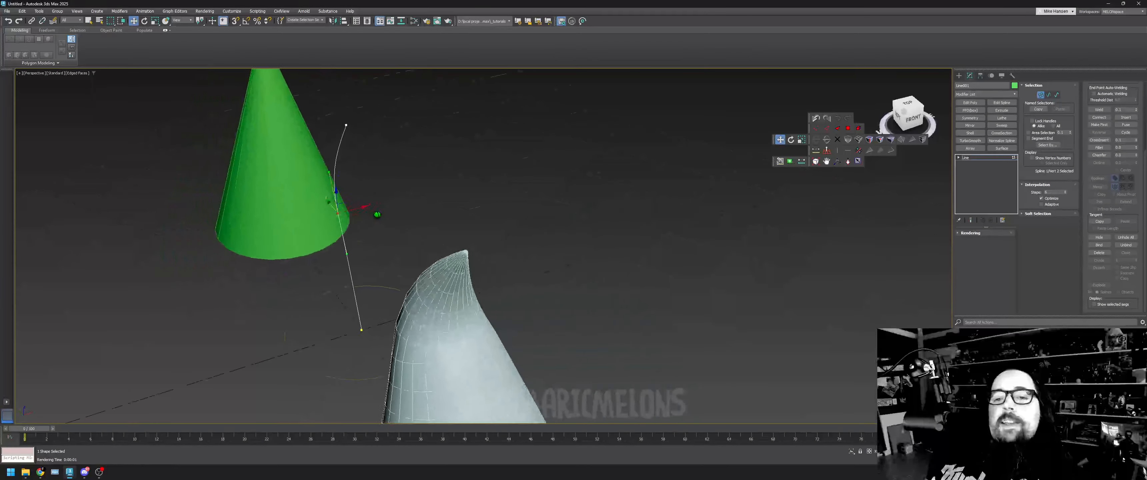
pyautogui.moveTo(377, 215)
pyautogui.keyDown('alt'); pyautogui.mouseDown(button='middle')
pyautogui.moveTo(294, 213)
pyautogui.moveTo(378, 218)
pyautogui.moveTo(379, 307)
pyautogui.moveTo(380, 215)
pyautogui.mouseUp(button='middle'); pyautogui.keyUp('alt')
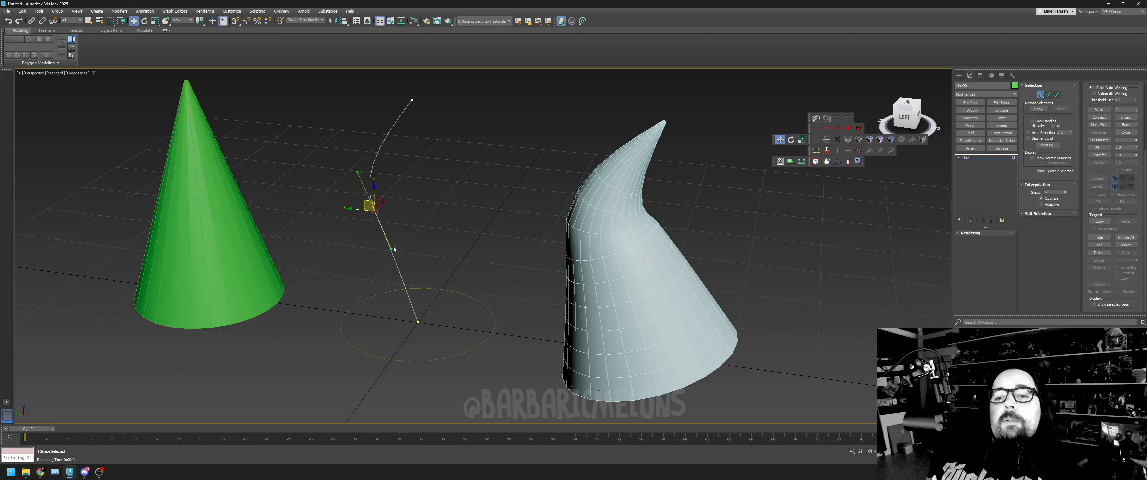
# - Adjust the middle vertex's lower Bezier handle on the path line to bend the loft into an S-curve
pyautogui.moveTo(393, 248); pyautogui.dragTo(412, 272)
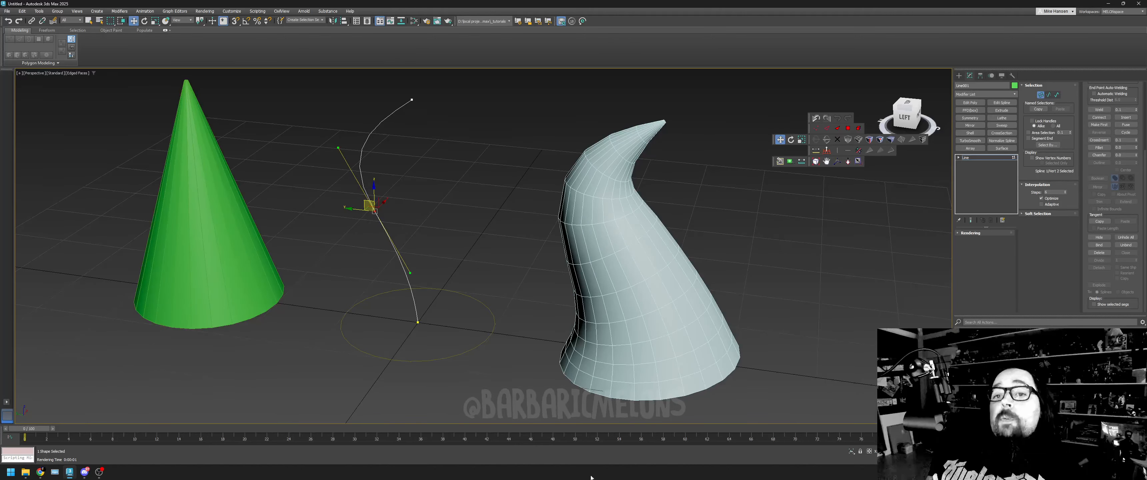
pyautogui.keyDown('alt'); pyautogui.moveTo(377, 215); pyautogui.dragTo(352, 216, button='middle'); pyautogui.keyUp('alt')
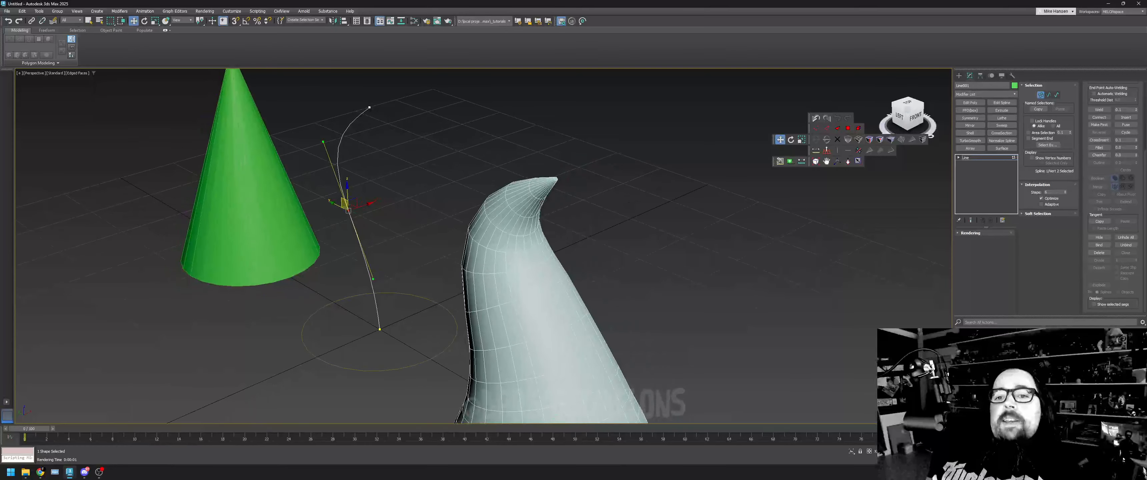
pyautogui.moveTo(375, 280); pyautogui.dragTo(376, 267)
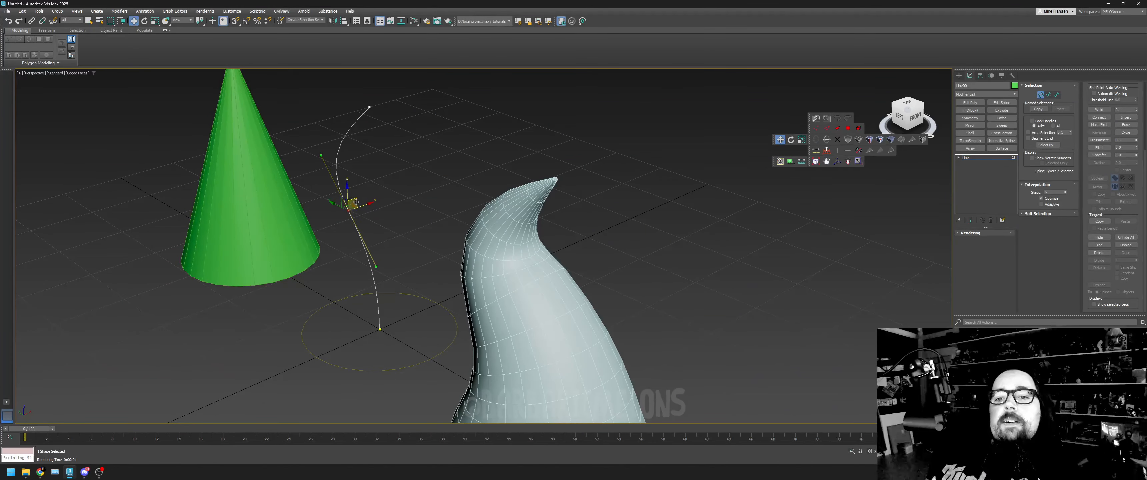
# - Try to swing the middle vertex's Bezier handle sideways from the front, inspect the skewed loft, and undo the handle change
pyautogui.click(902, 108)
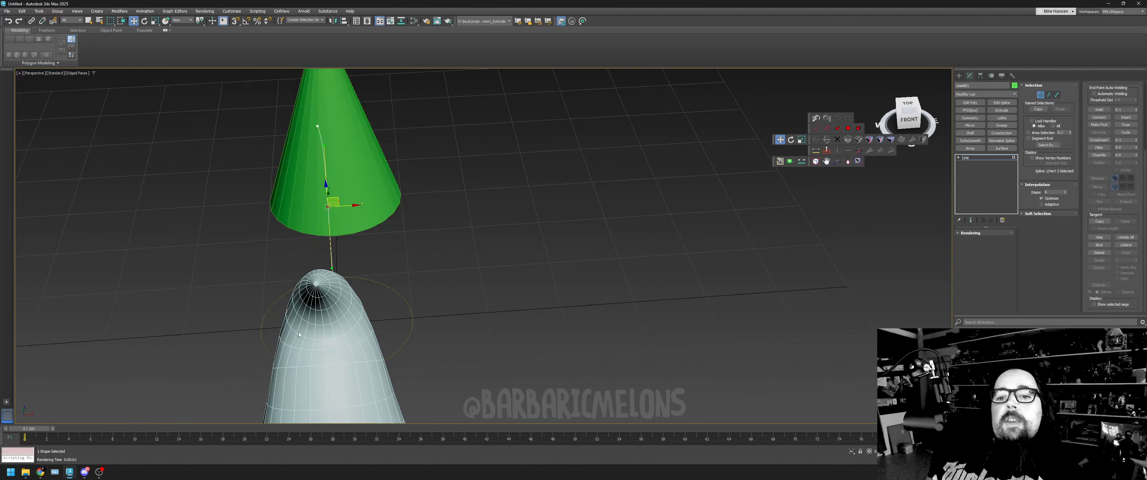
pyautogui.moveTo(334, 266); pyautogui.dragTo(372, 260)
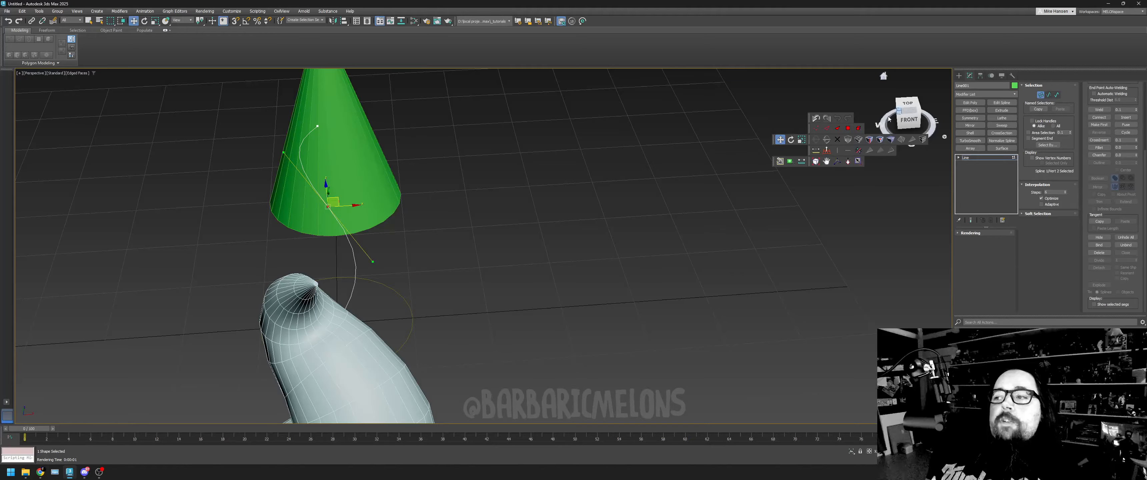
pyautogui.moveTo(885, 120)
pyautogui.mouseDown()
pyautogui.moveTo(941, 99)
pyautogui.moveTo(936, 114)
pyautogui.moveTo(910, 106)
pyautogui.moveTo(933, 110)
pyautogui.moveTo(924, 94)
pyautogui.moveTo(911, 108)
pyautogui.mouseUp()
pyautogui.moveTo(377, 215)
pyautogui.keyDown('alt'); pyautogui.mouseDown(button='middle')
pyautogui.moveTo(443, 202)
pyautogui.moveTo(401, 233)
pyautogui.moveTo(411, 209)
pyautogui.moveTo(451, 213)
pyautogui.mouseUp(button='middle'); pyautogui.keyUp('alt')
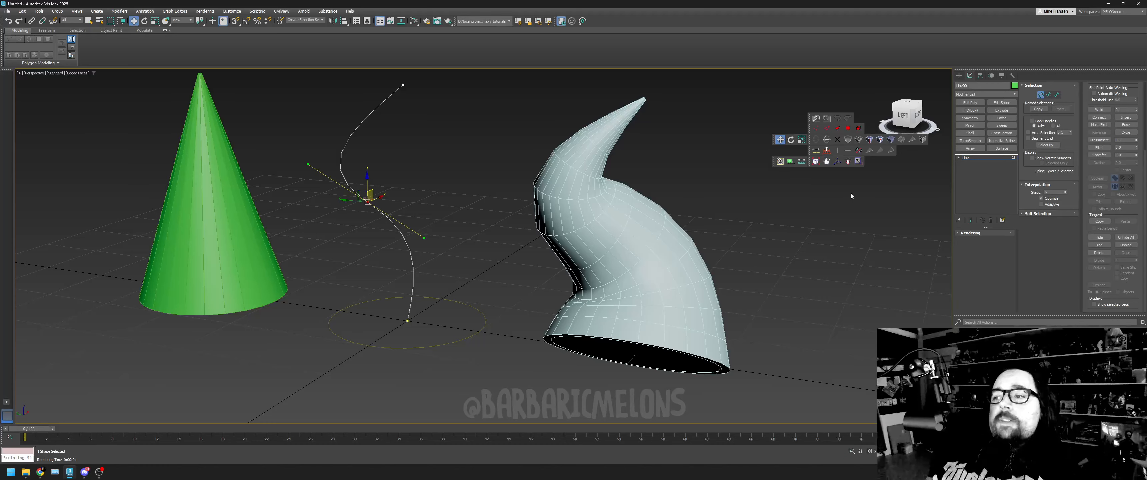
pyautogui.click(848, 162)
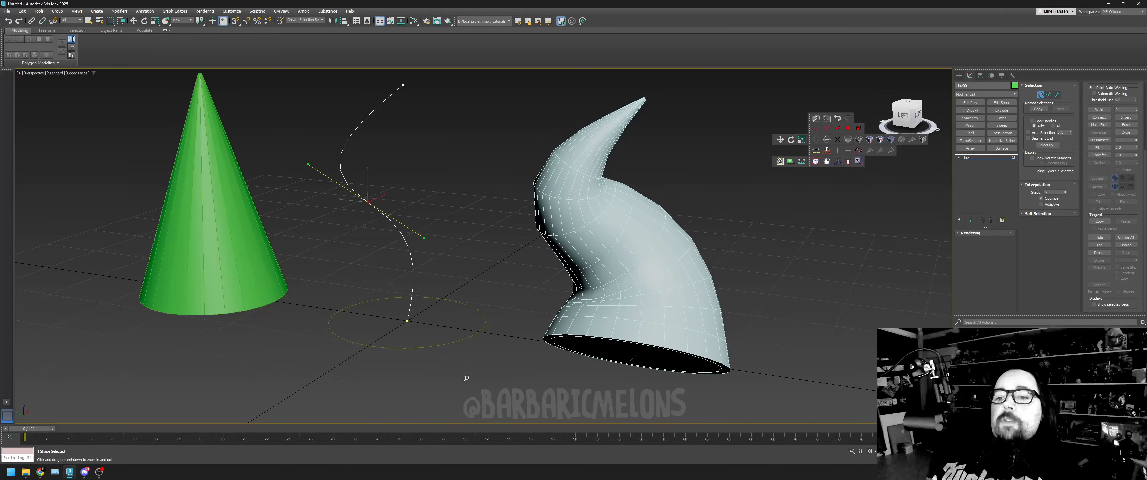
pyautogui.scroll(-4, 466, 379)
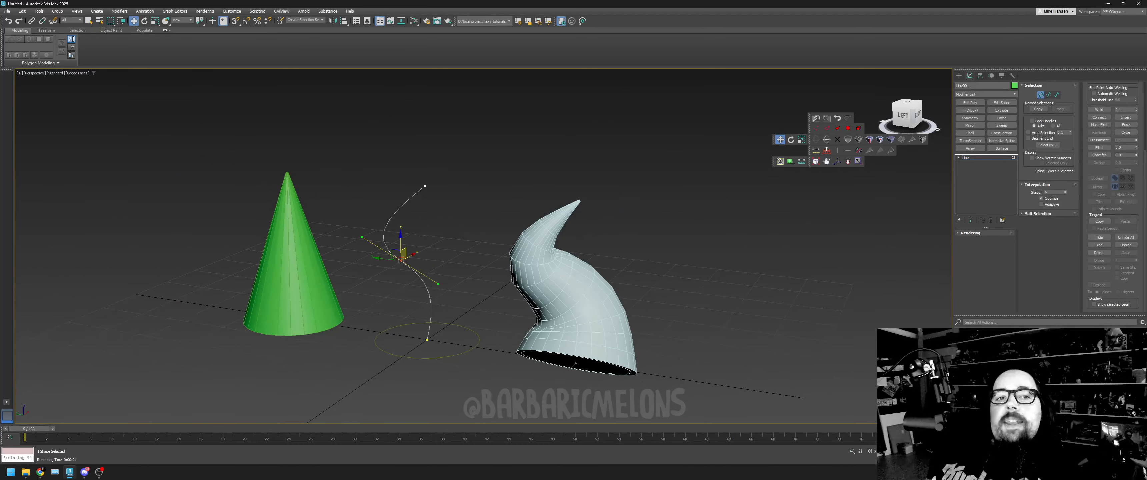
pyautogui.click(9, 21)
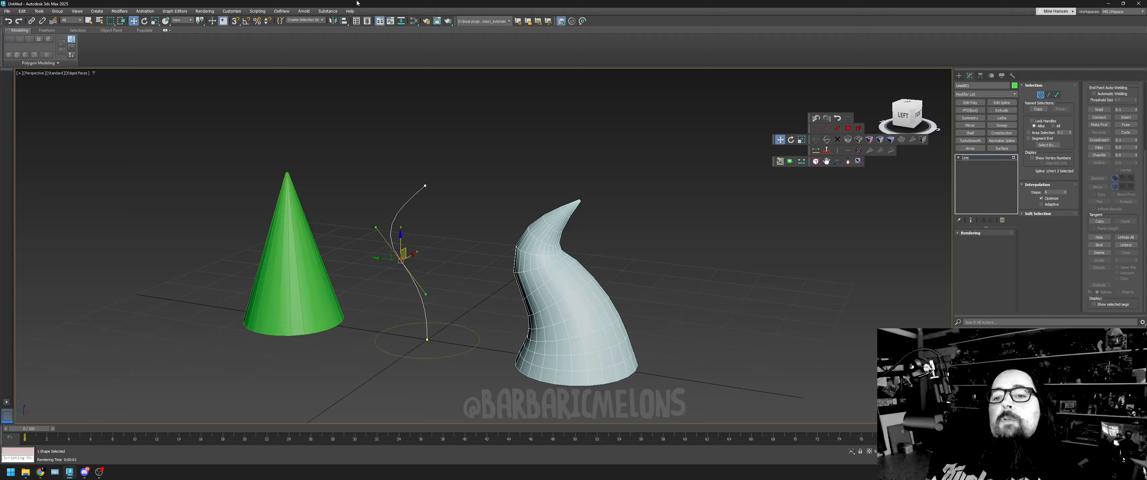
# - Raise the path line's top vertex to make the horn taller, and reposition the middle vertex higher with longer Bezier handles
pyautogui.click(425, 185)
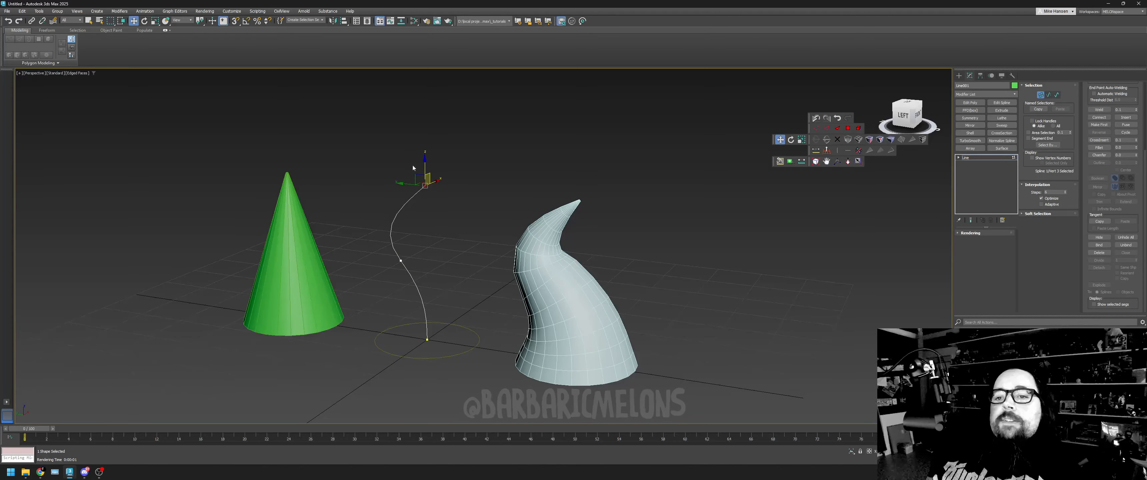
pyautogui.moveTo(420, 181); pyautogui.dragTo(393, 104)
pyautogui.click(401, 261)
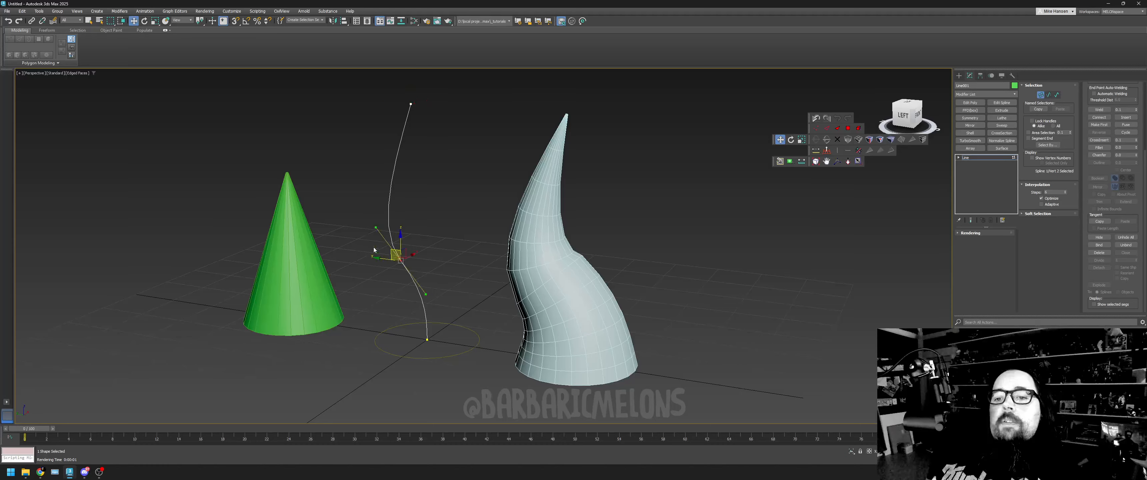
pyautogui.moveTo(390, 251); pyautogui.dragTo(394, 253)
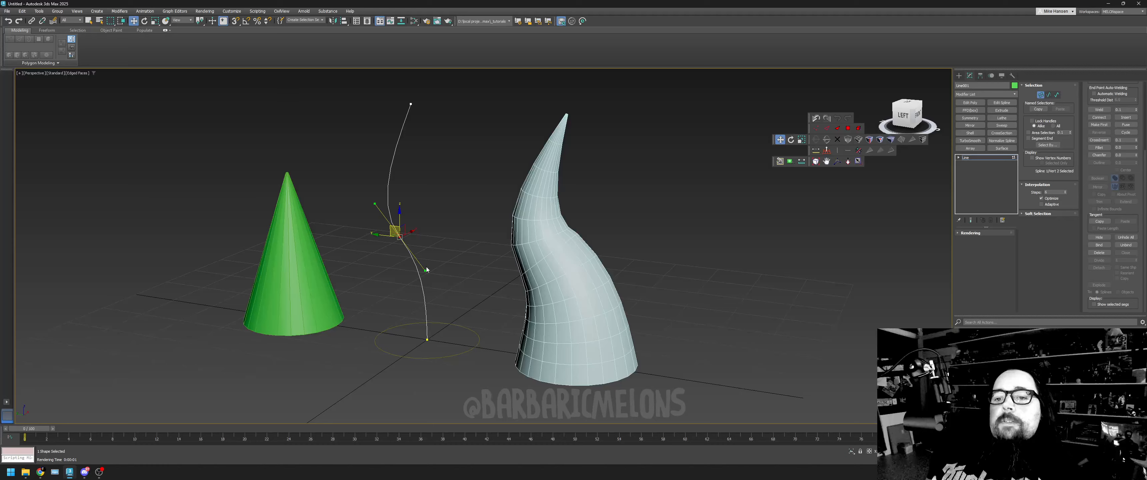
pyautogui.moveTo(427, 269); pyautogui.dragTo(441, 291)
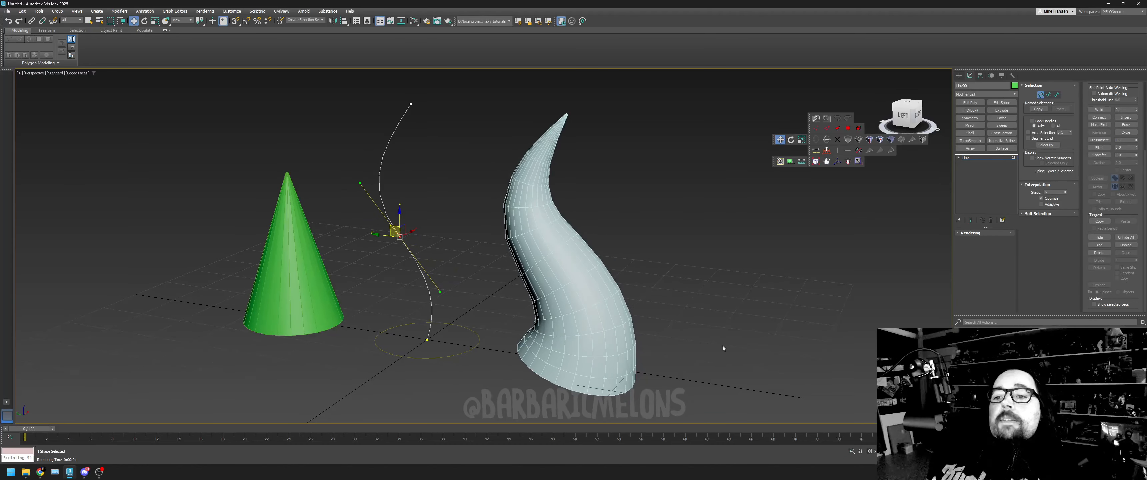
# - Inspect the reshaped horn from a few angles and leave vertex editing on the path line
pyautogui.moveTo(900, 115); pyautogui.dragTo(902, 108)
pyautogui.click(607, 270)
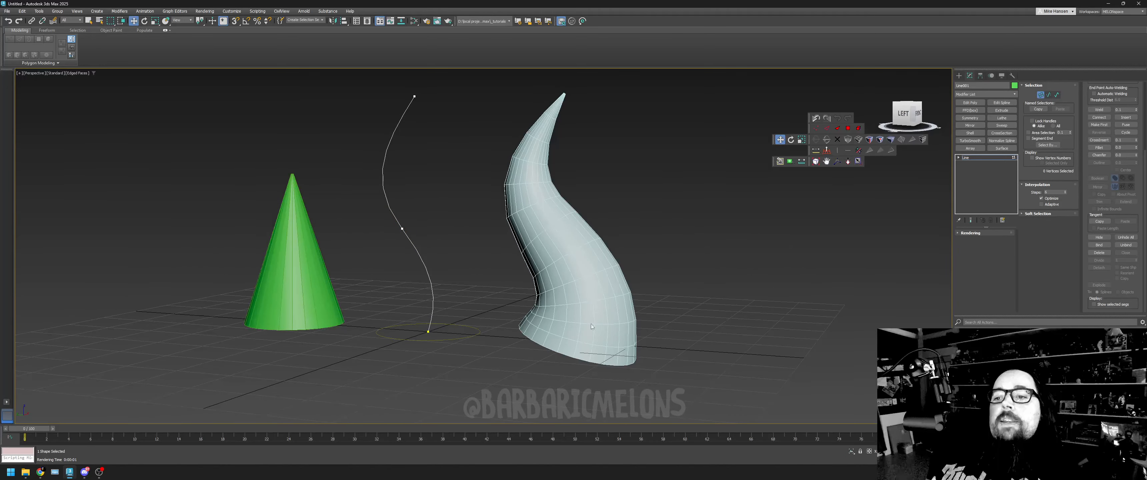
pyautogui.moveTo(418, 190); pyautogui.dragTo(388, 335)
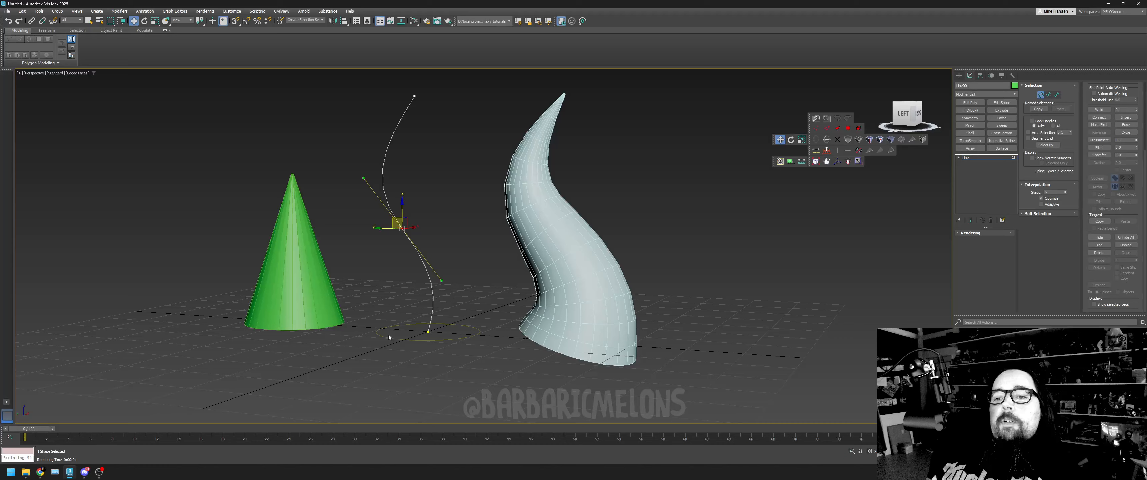
pyautogui.click(441, 245)
pyautogui.moveTo(903, 115); pyautogui.dragTo(907, 122)
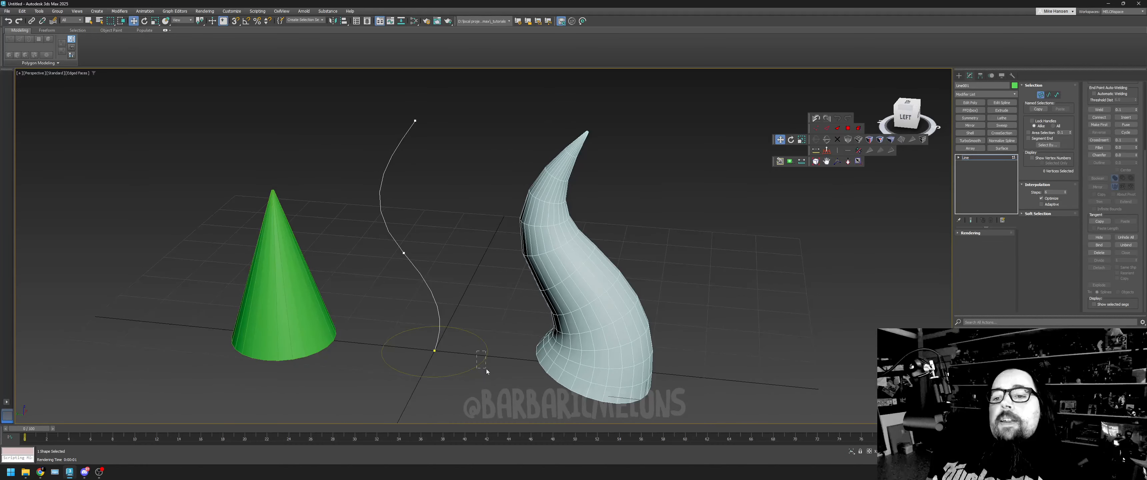
pyautogui.click(1040, 95)
# - Select the base circle and the path line in turn to review the two source shapes, ending on the circle
pyautogui.moveTo(461, 343); pyautogui.dragTo(497, 372)
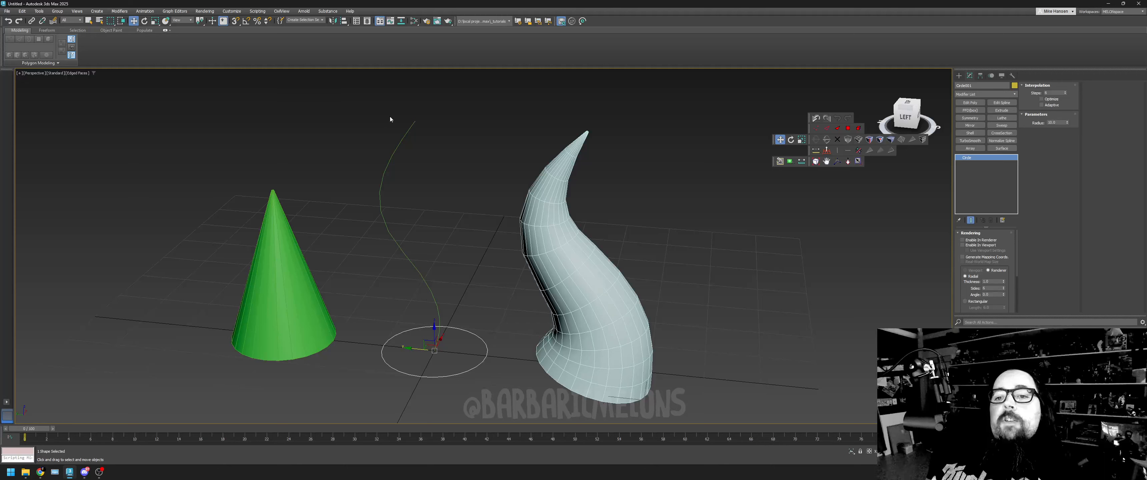
pyautogui.moveTo(389, 117); pyautogui.dragTo(416, 137)
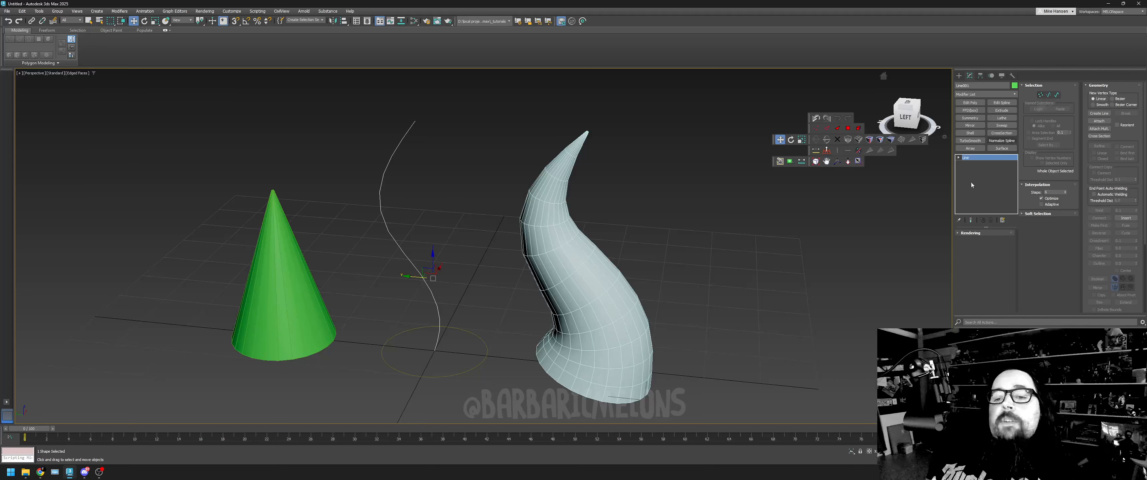
pyautogui.click(469, 323)
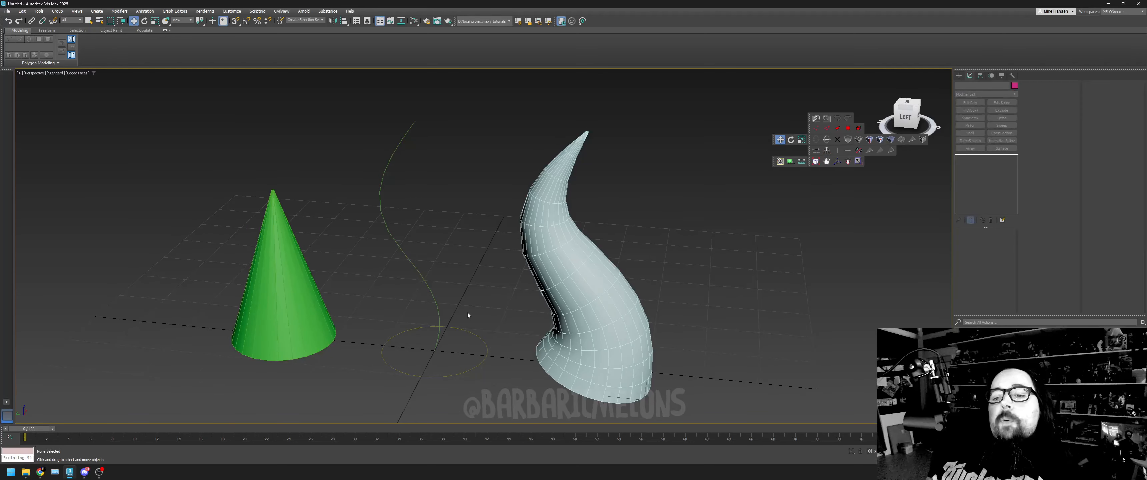
pyautogui.click(474, 349)
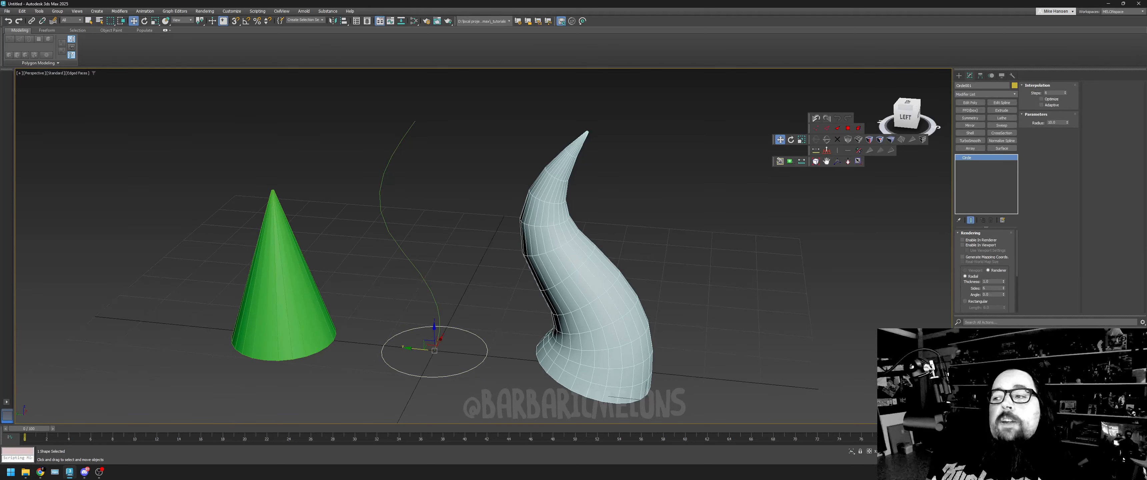
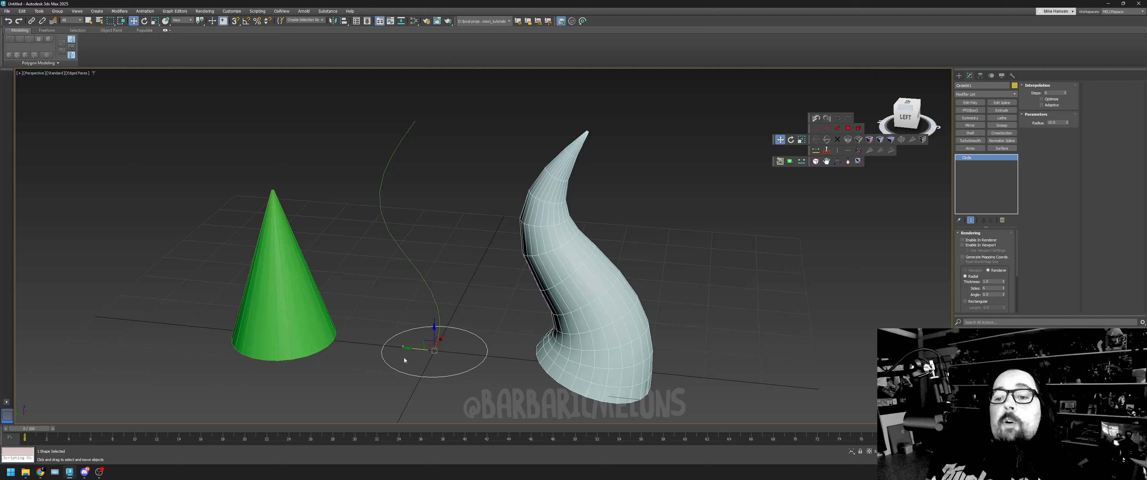
# - Apply an Edit Spline modifier to the base circle and switch to segment editing
pyautogui.rightClick(470, 333)
pyautogui.moveTo(514, 418)
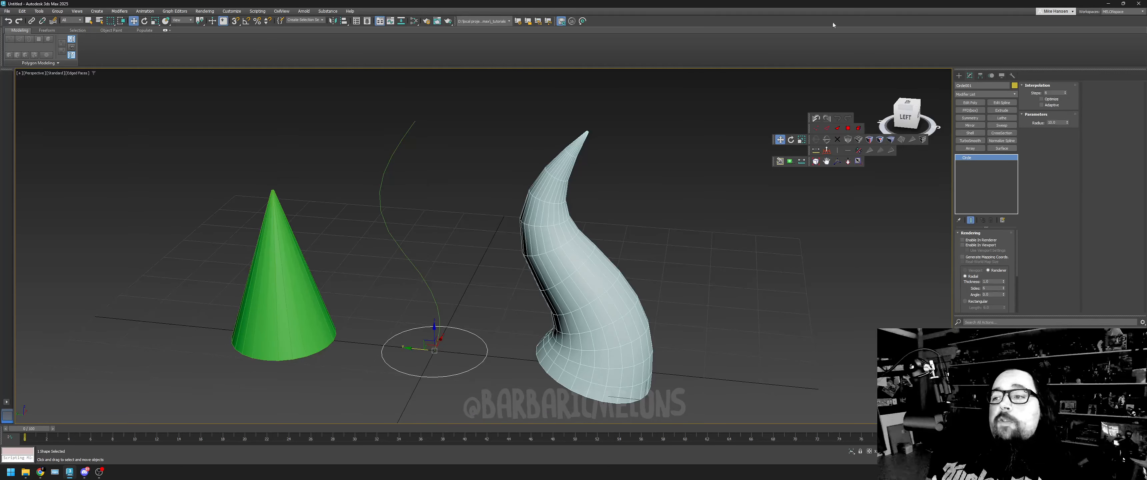
pyautogui.click(827, 161)
pyautogui.moveTo(784, 292); pyautogui.dragTo(779, 282)
pyautogui.press('w')
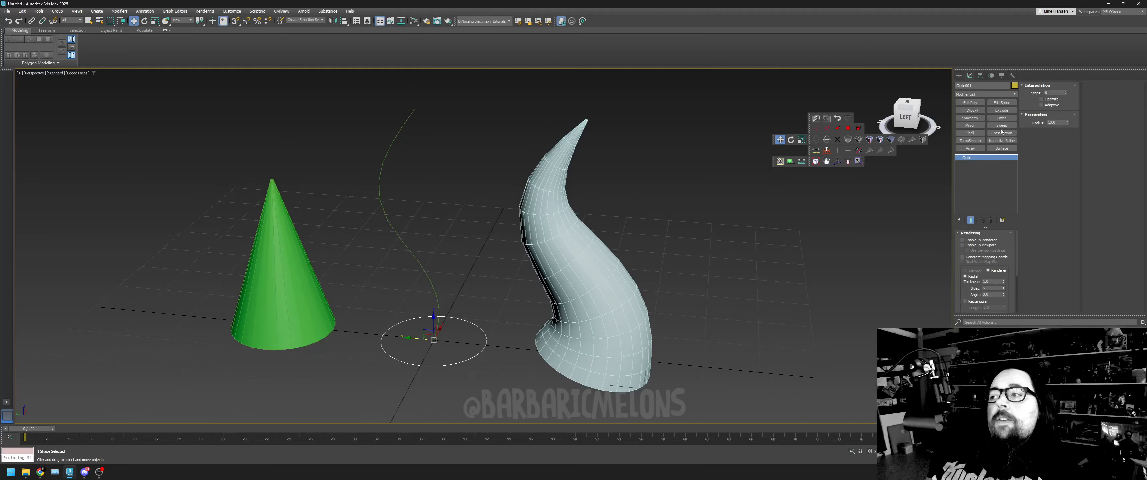
pyautogui.click(1009, 102)
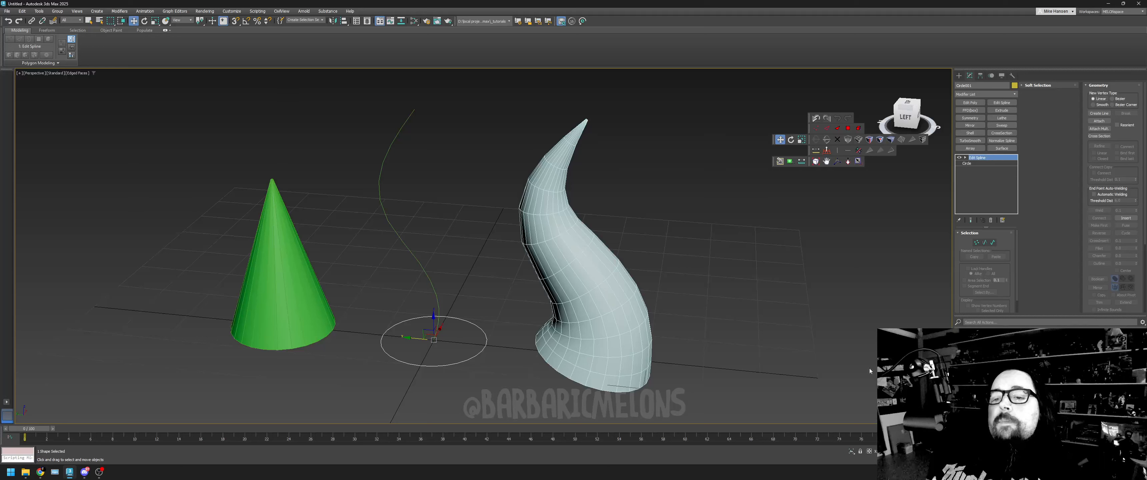
pyautogui.click(977, 242)
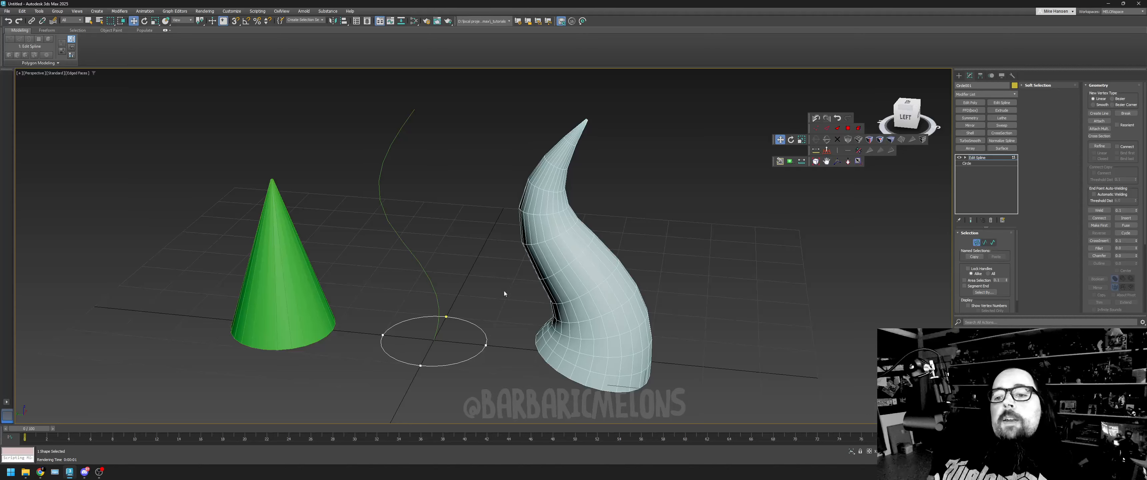
pyautogui.click(984, 242)
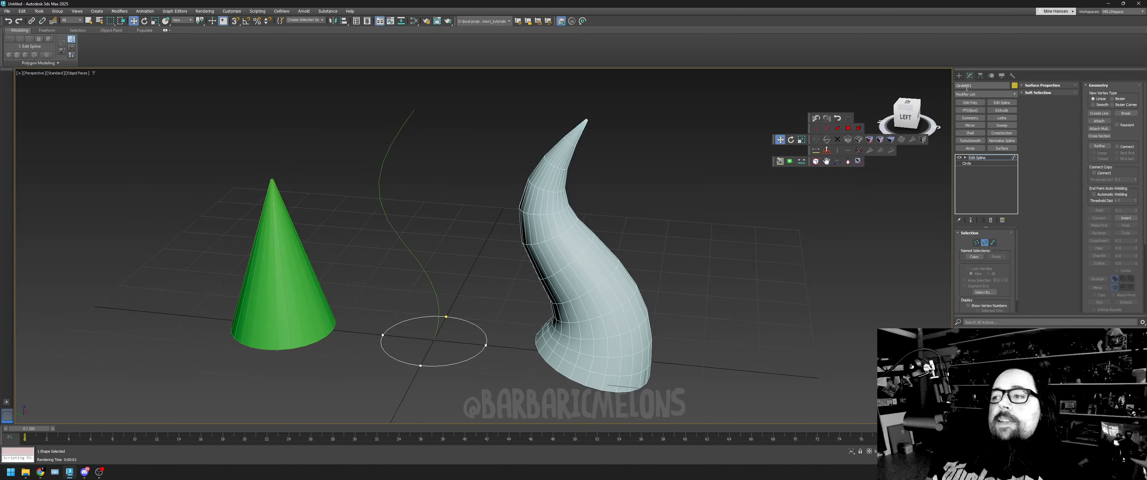
# - Select the circle's two segments on the side facing the horn and divide them
pyautogui.moveTo(907, 110); pyautogui.dragTo(914, 123)
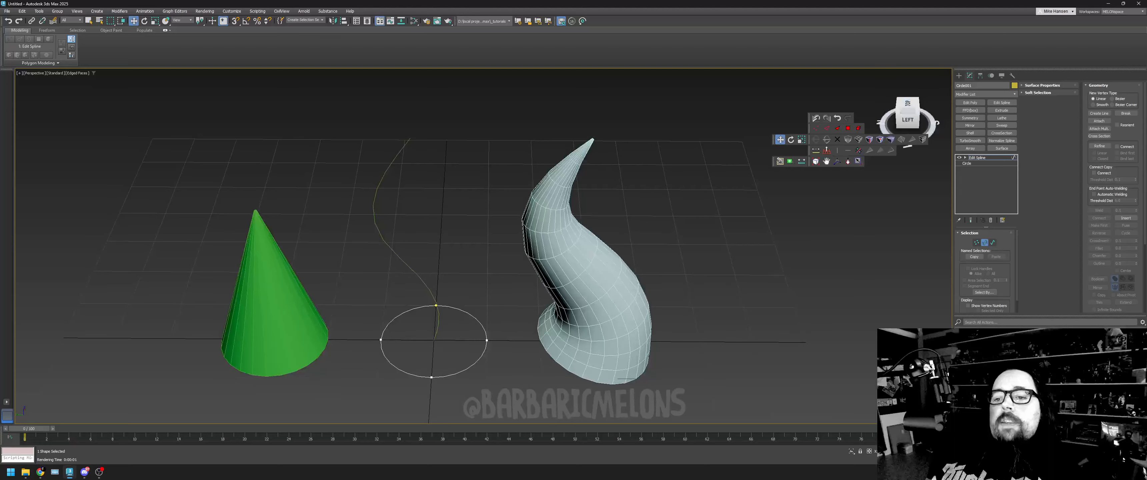
pyautogui.click(481, 334)
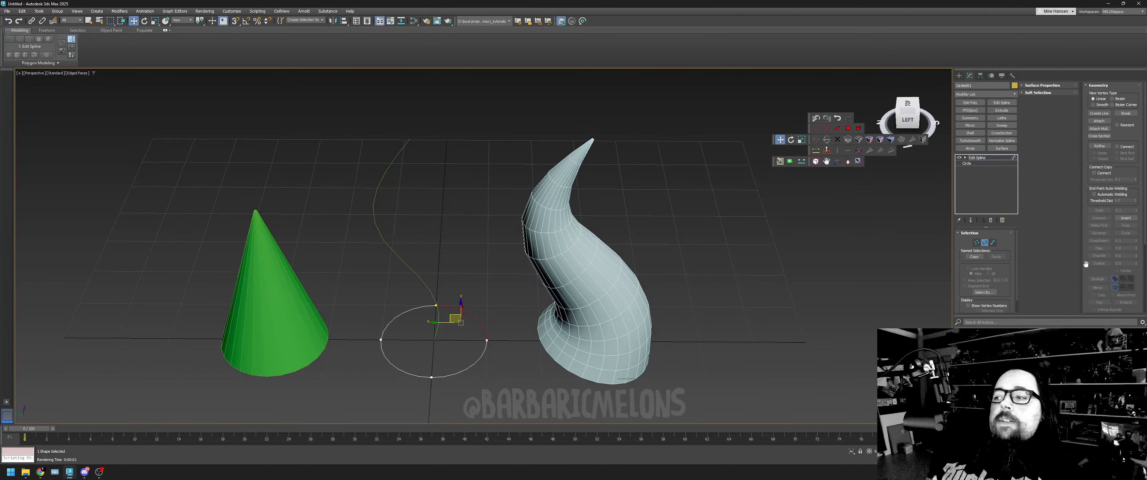
pyautogui.scroll(-3, 1088, 287)
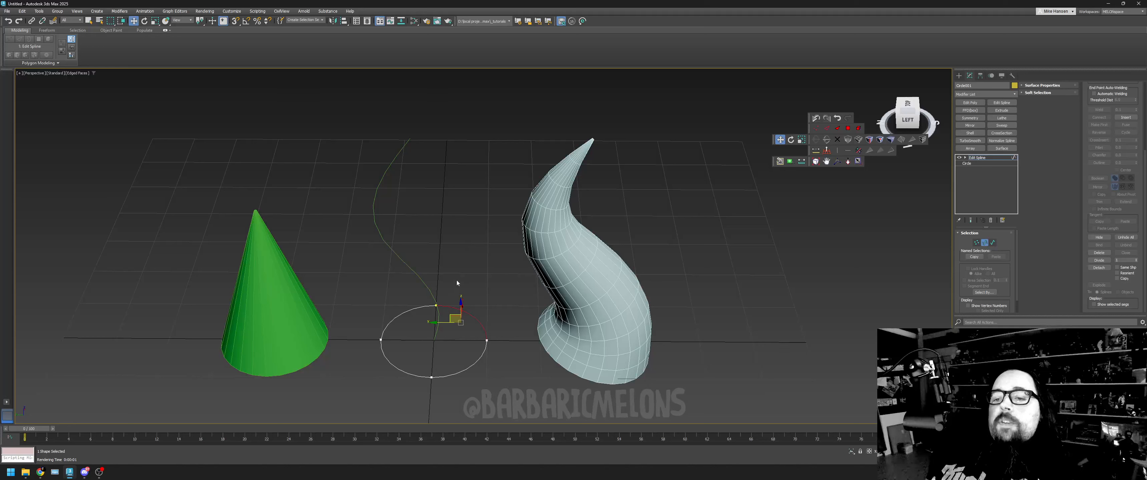
pyautogui.keyDown('ctrl'); pyautogui.click(467, 369); pyautogui.keyUp('ctrl')
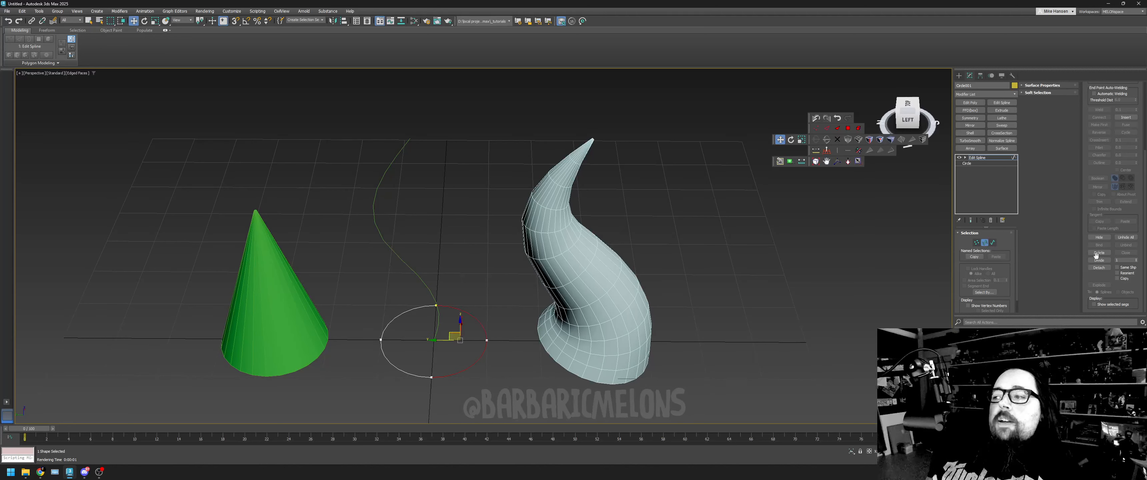
pyautogui.click(1091, 260)
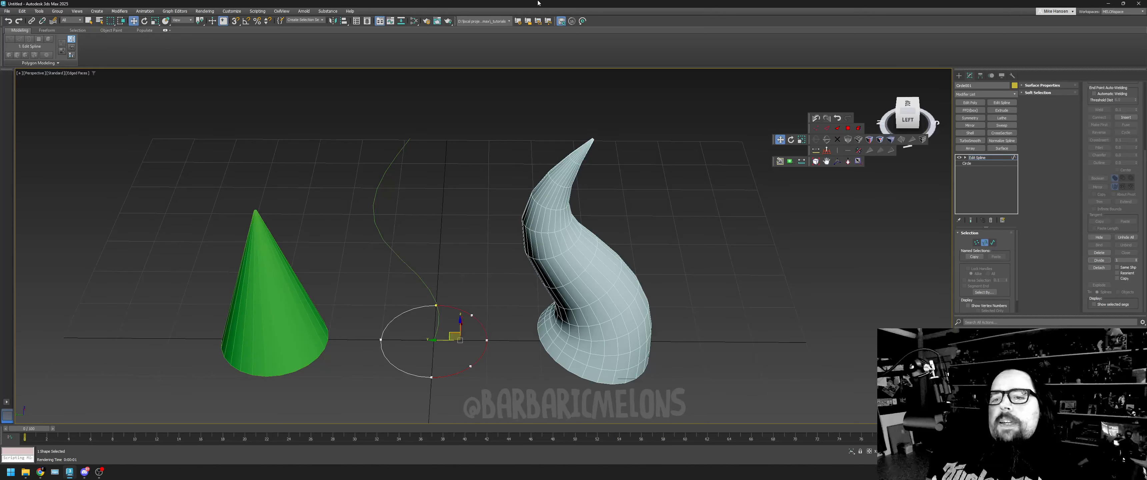
pyautogui.click(976, 243)
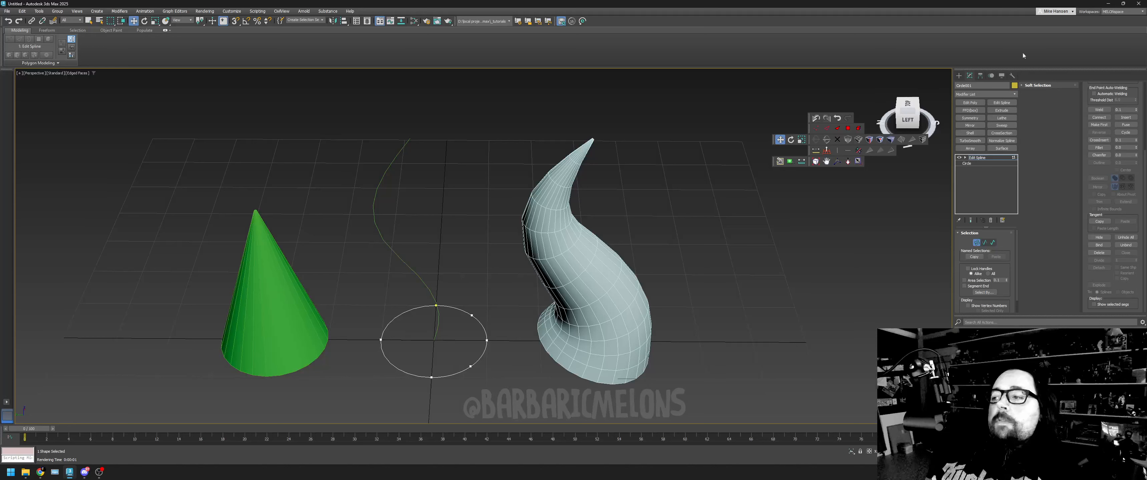
# - Select the two middle segments of the circle's divided side and divide them again
pyautogui.click(985, 242)
pyautogui.click(481, 355)
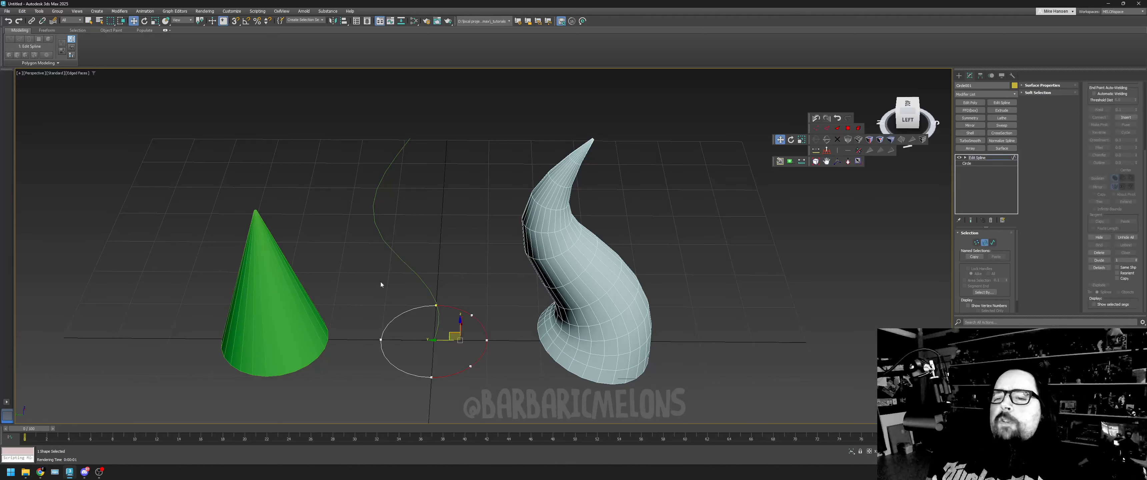
pyautogui.click(478, 373)
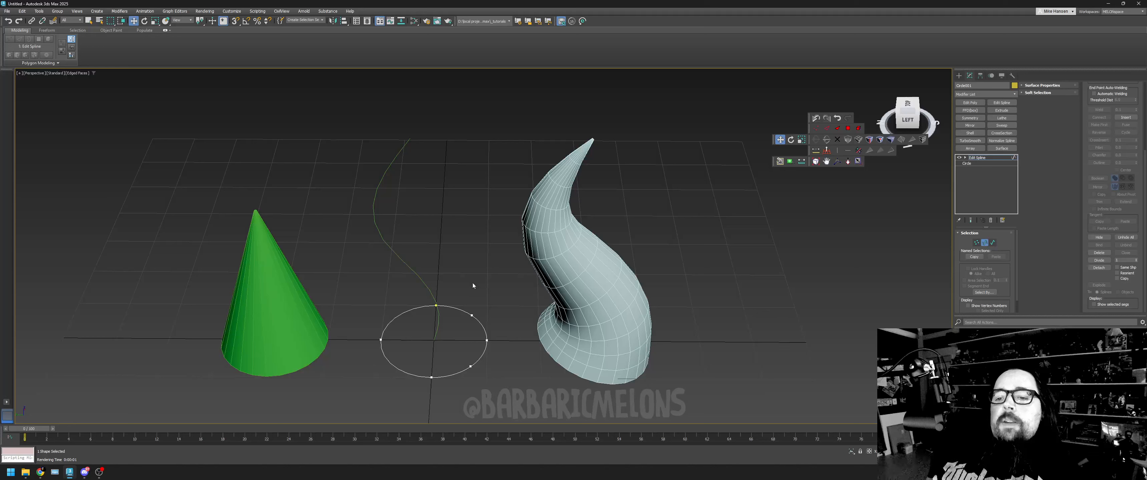
pyautogui.click(483, 354)
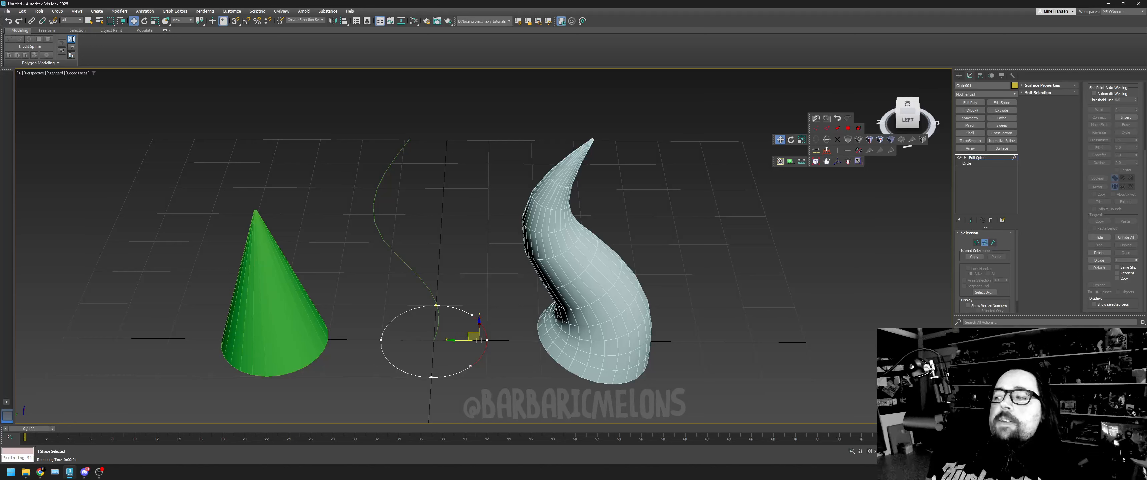
pyautogui.click(1106, 261)
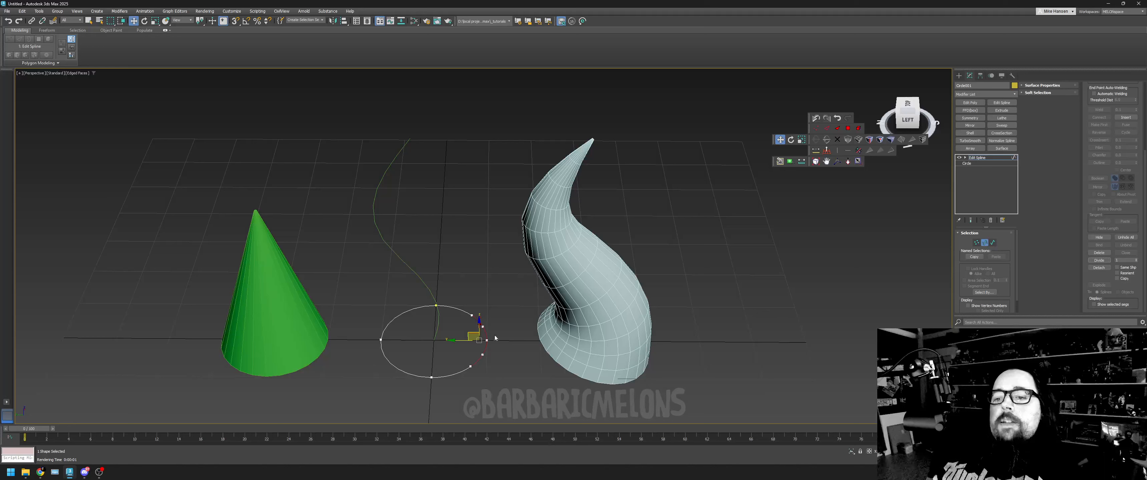
pyautogui.moveTo(499, 315); pyautogui.dragTo(483, 364)
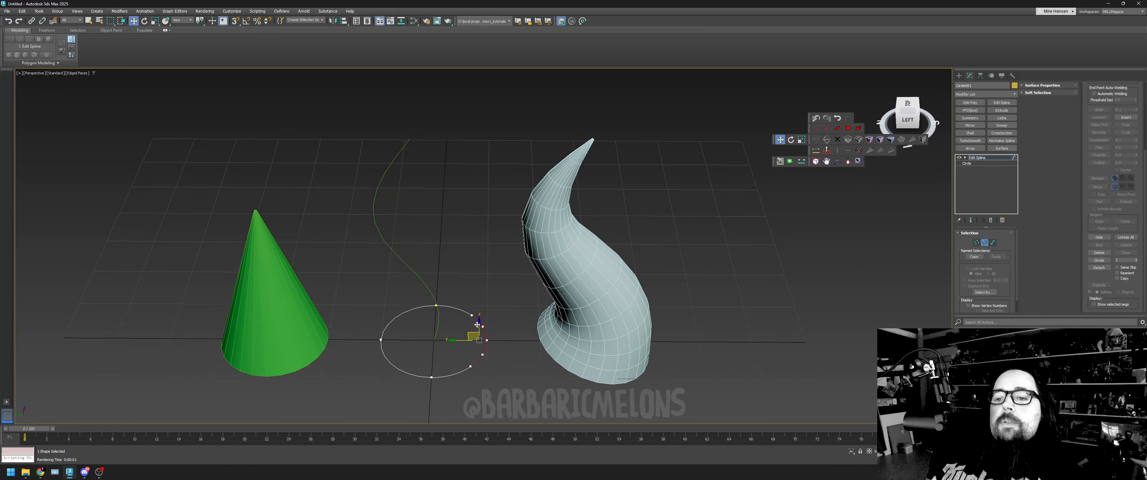
# - Push the added middle vertices inward to dent the circle's horn-facing side, and inspect the grooved horn
pyautogui.click(976, 243)
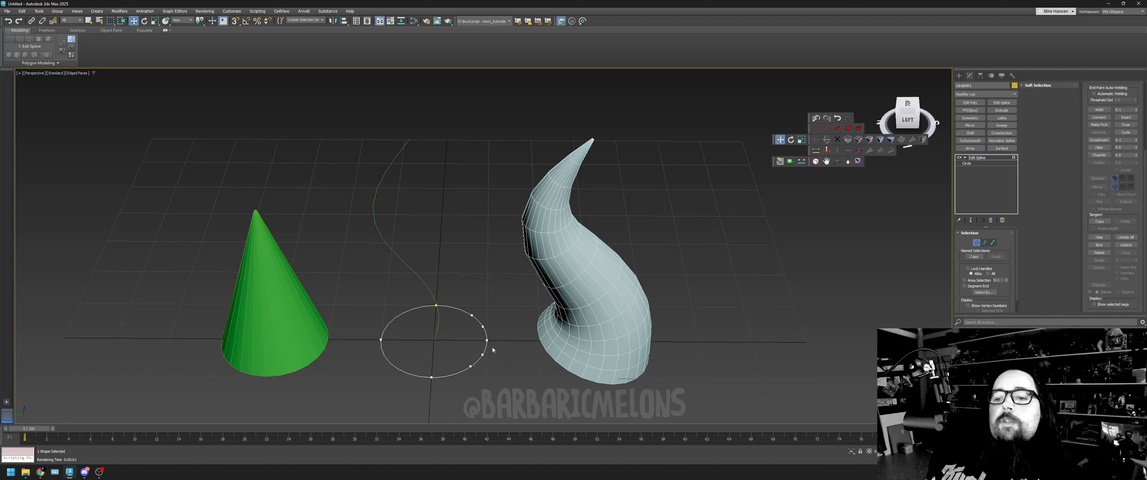
pyautogui.moveTo(482, 393); pyautogui.dragTo(482, 394)
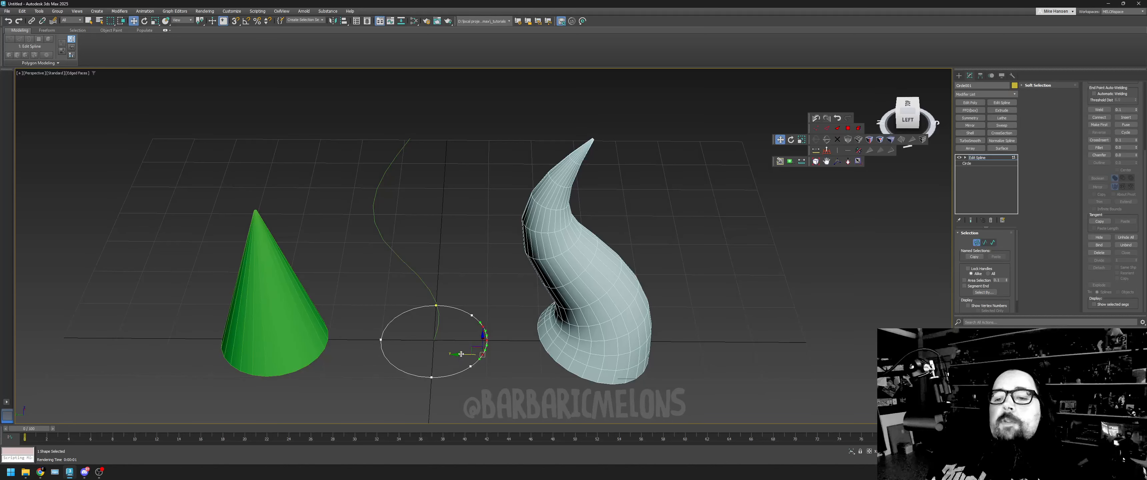
pyautogui.moveTo(461, 354); pyautogui.dragTo(449, 339)
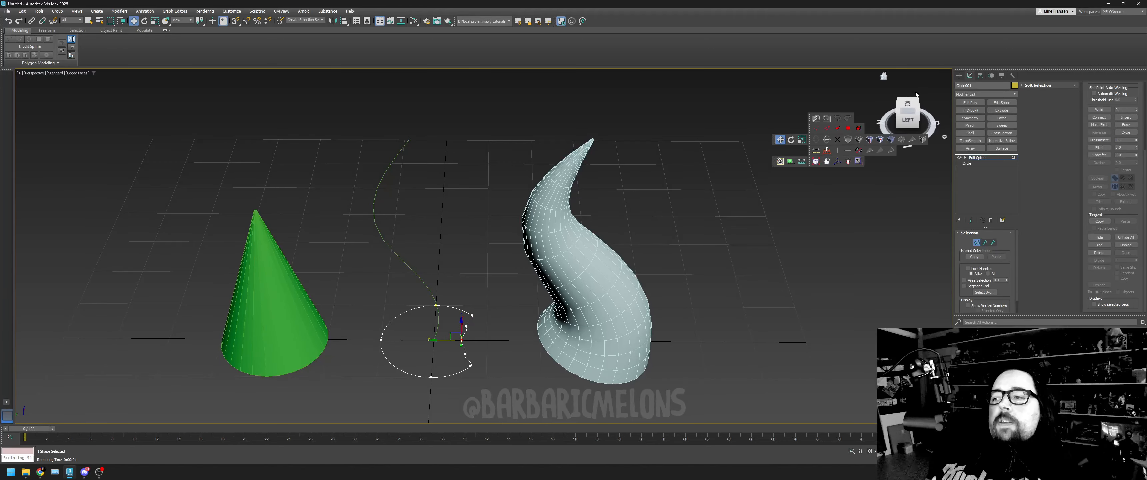
pyautogui.moveTo(908, 118)
pyautogui.mouseDown()
pyautogui.moveTo(909, 55)
pyautogui.moveTo(908, 90)
pyautogui.moveTo(885, 118)
pyautogui.moveTo(922, 72)
pyautogui.moveTo(946, 95)
pyautogui.moveTo(912, 115)
pyautogui.mouseUp()
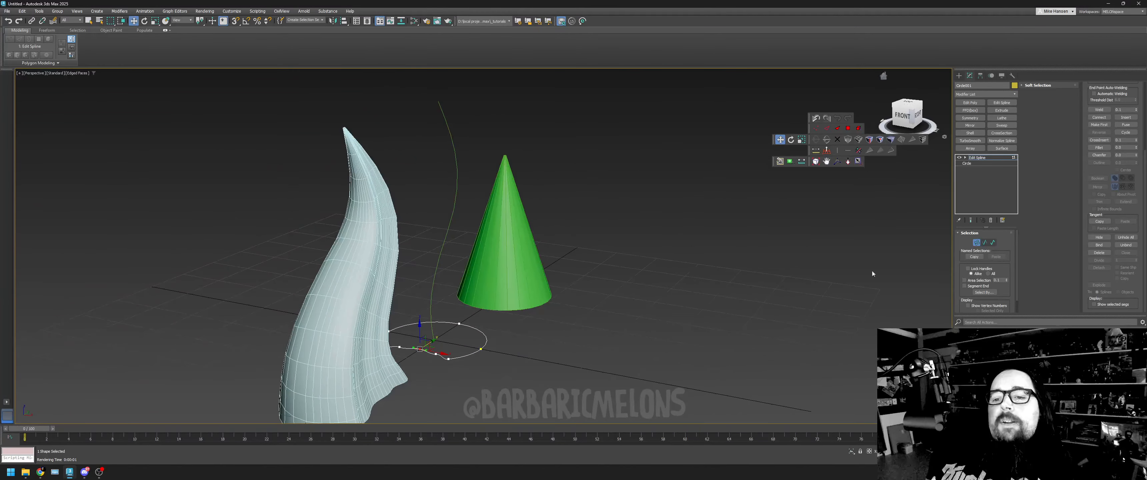
# - Undo the inward vertex move on the circle and inspect the horn from several angles
pyautogui.click(9, 21)
pyautogui.click(9, 21)
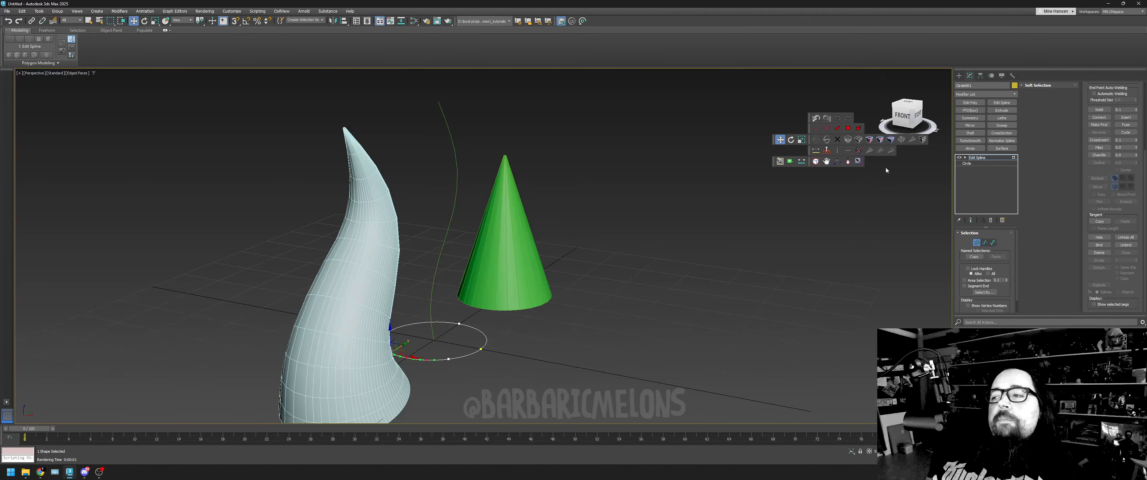
pyautogui.keyDown('alt'); pyautogui.moveTo(884, 75); pyautogui.dragTo(1016, 85, button='middle'); pyautogui.keyUp('alt')
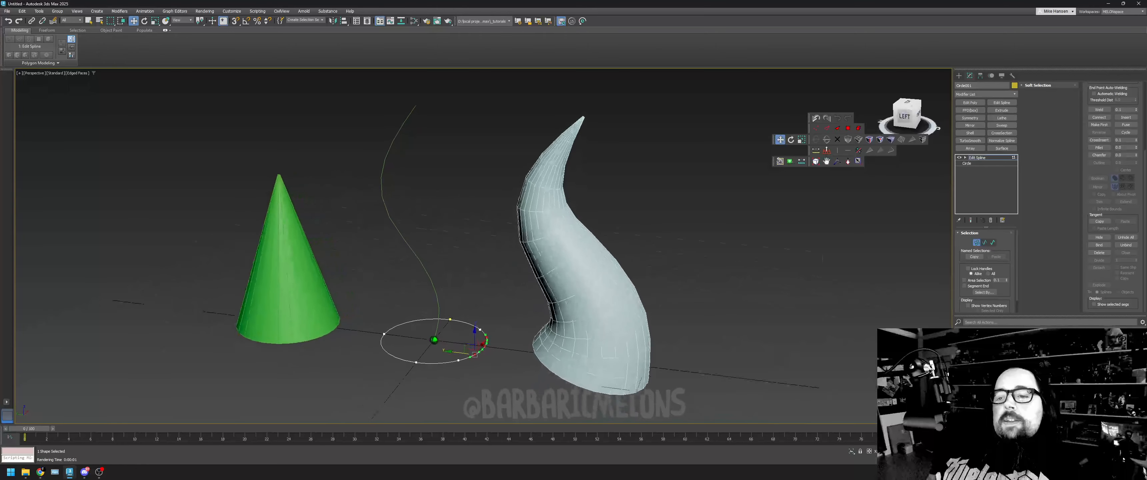
pyautogui.keyDown('alt'); pyautogui.moveTo(579, 267); pyautogui.dragTo(534, 267, button='middle'); pyautogui.keyUp('alt')
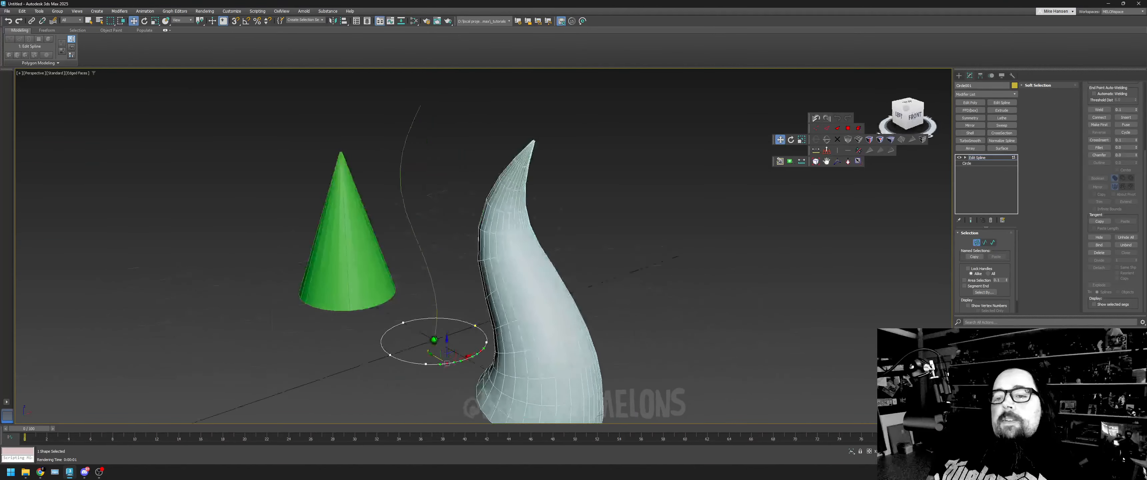
pyautogui.moveTo(906, 109); pyautogui.dragTo(886, 151)
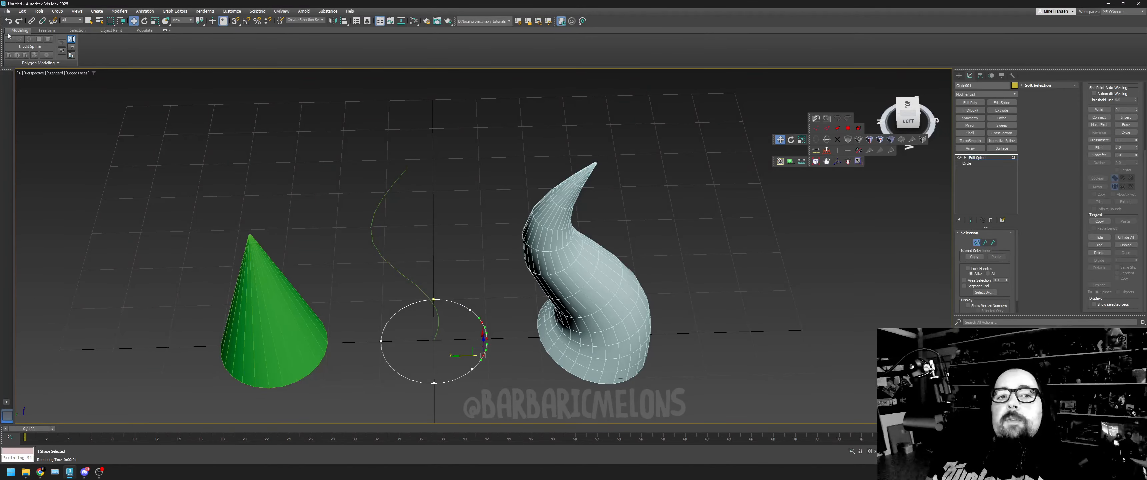
# - Roll back the undo history through both Divide Segment operations on the circle
pyautogui.rightClick(10, 21)
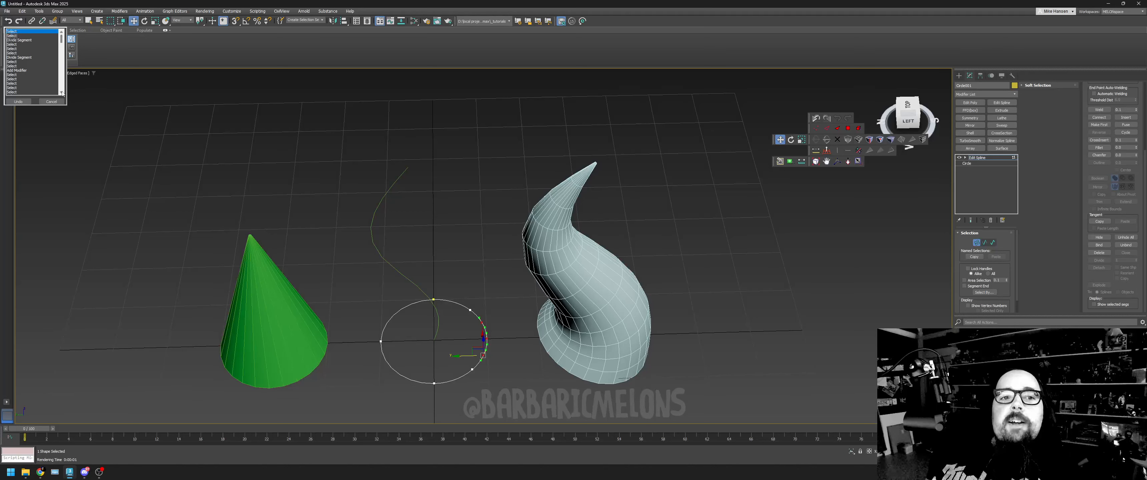
pyautogui.moveTo(61, 36)
pyautogui.mouseDown()
pyautogui.moveTo(75, 39)
pyautogui.moveTo(63, 38)
pyautogui.mouseUp()
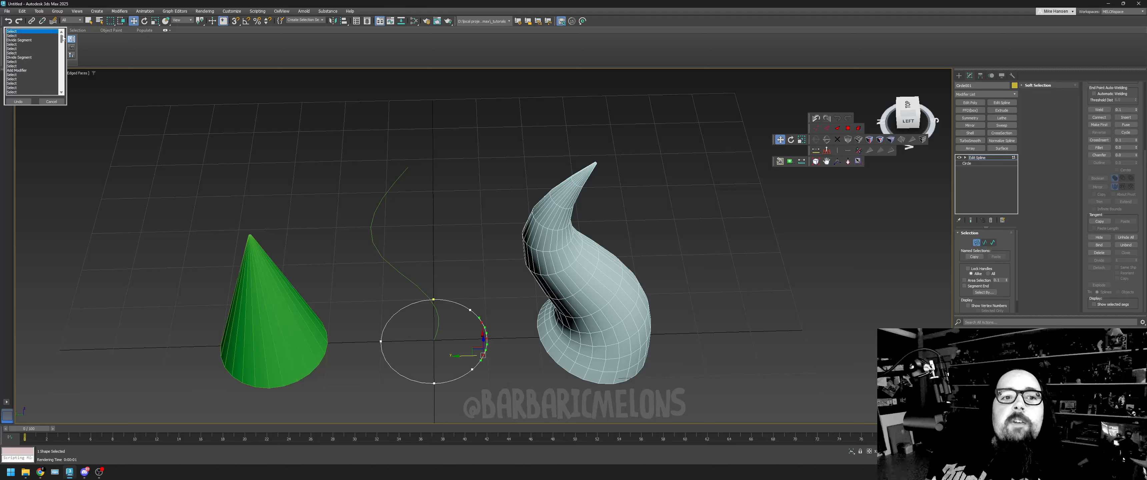
pyautogui.click(12, 63)
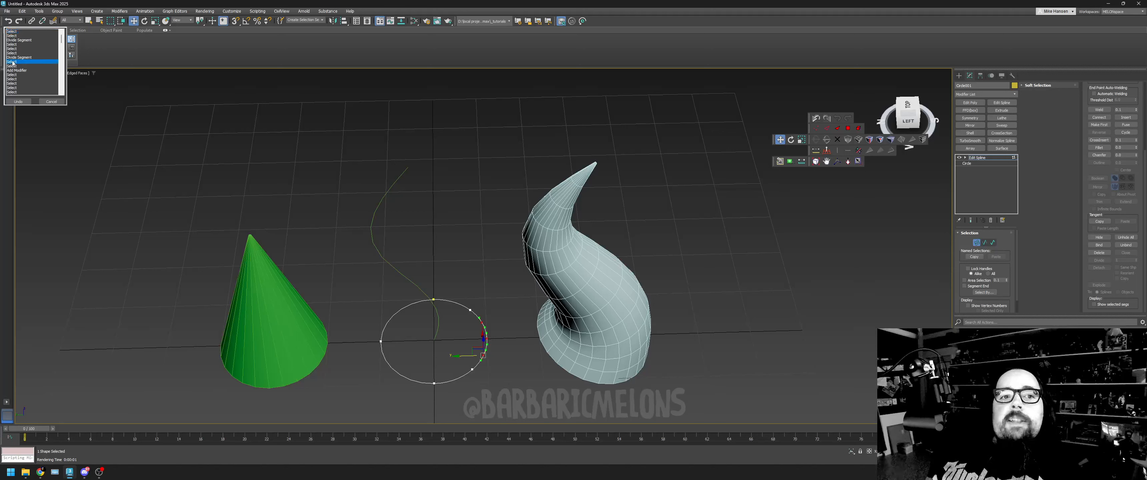
pyautogui.click(18, 101)
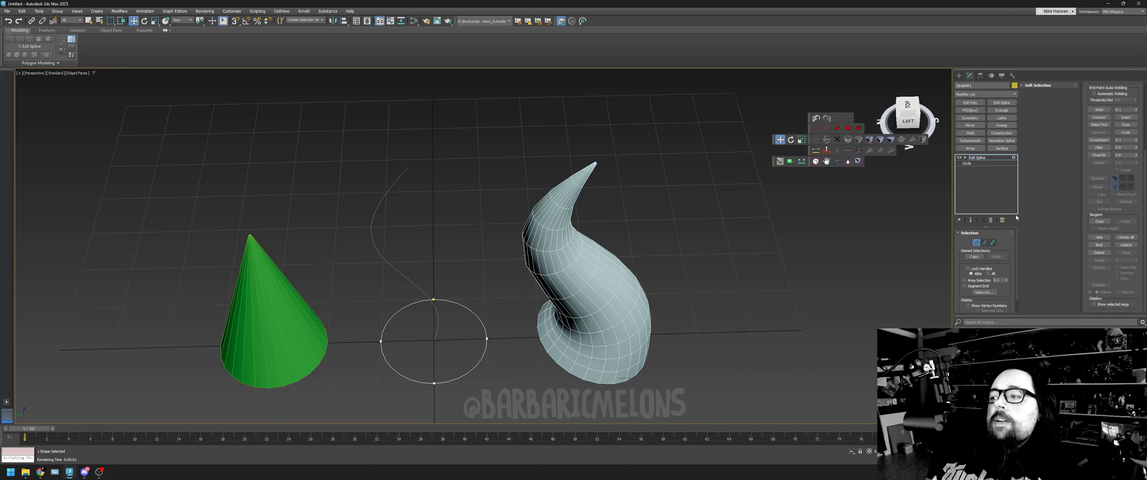
# - Divide the circle's two front segments nearest the viewer, and divide the two resulting middle segments again
pyautogui.click(984, 243)
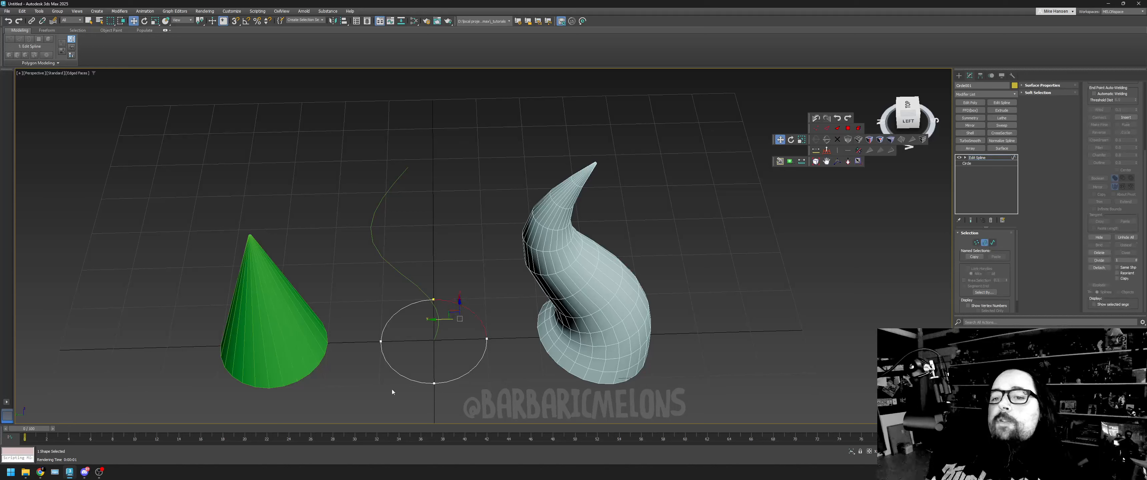
pyautogui.moveTo(370, 398); pyautogui.dragTo(491, 369)
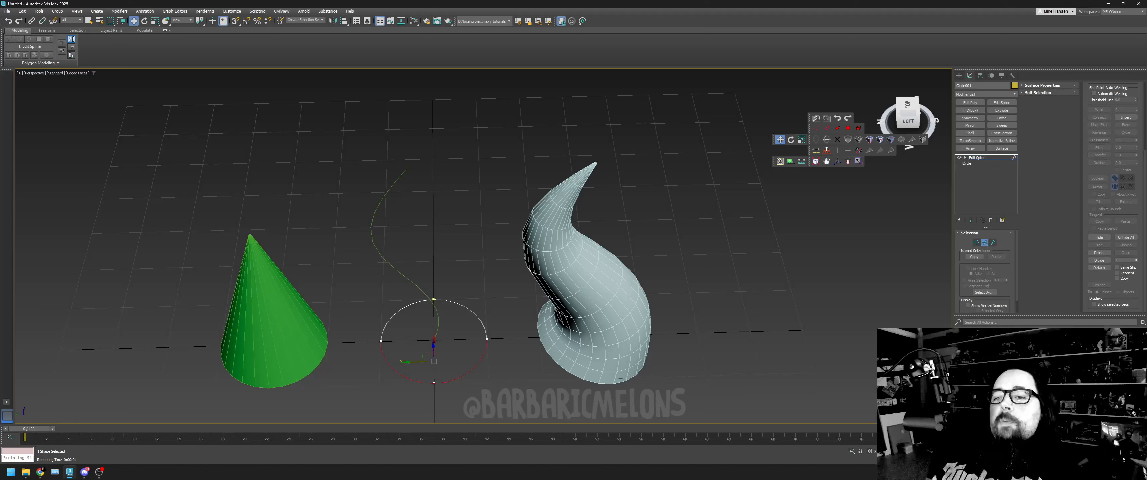
pyautogui.click(1097, 261)
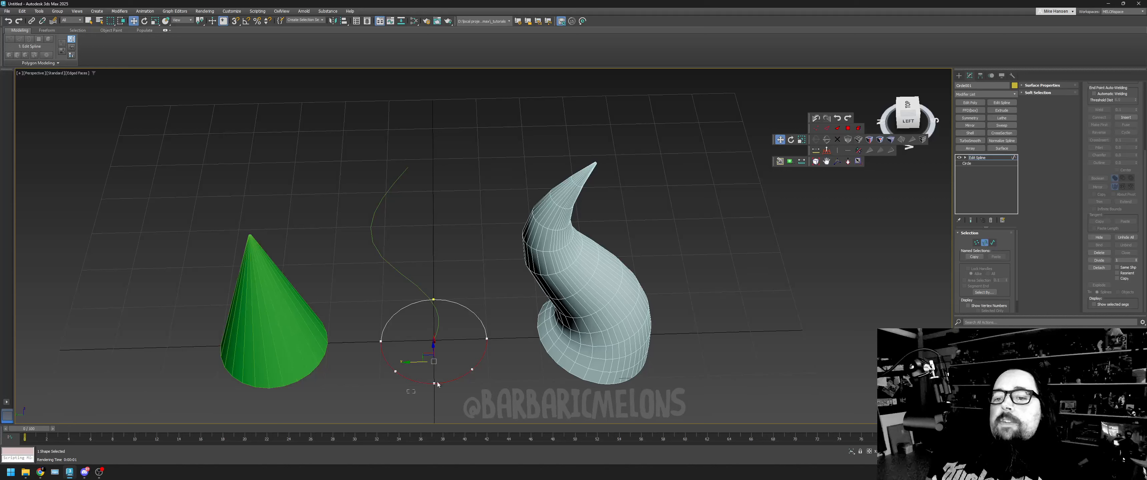
pyautogui.moveTo(436, 382); pyautogui.dragTo(457, 373)
pyautogui.click(1101, 259)
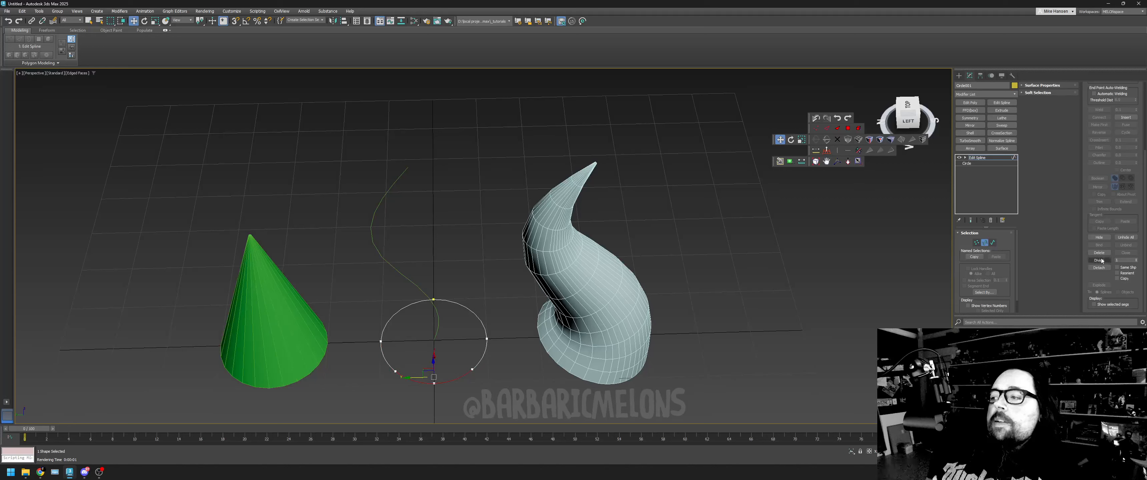
# - Select the circle's front middle vertices and push them inward to form a dent in the outline
pyautogui.click(976, 243)
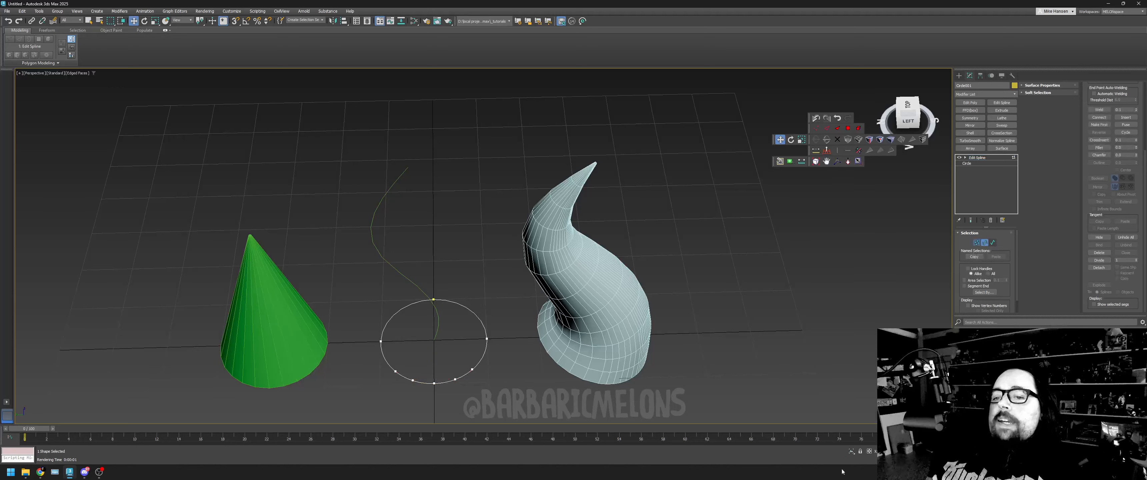
pyautogui.moveTo(455, 362); pyautogui.dragTo(460, 355)
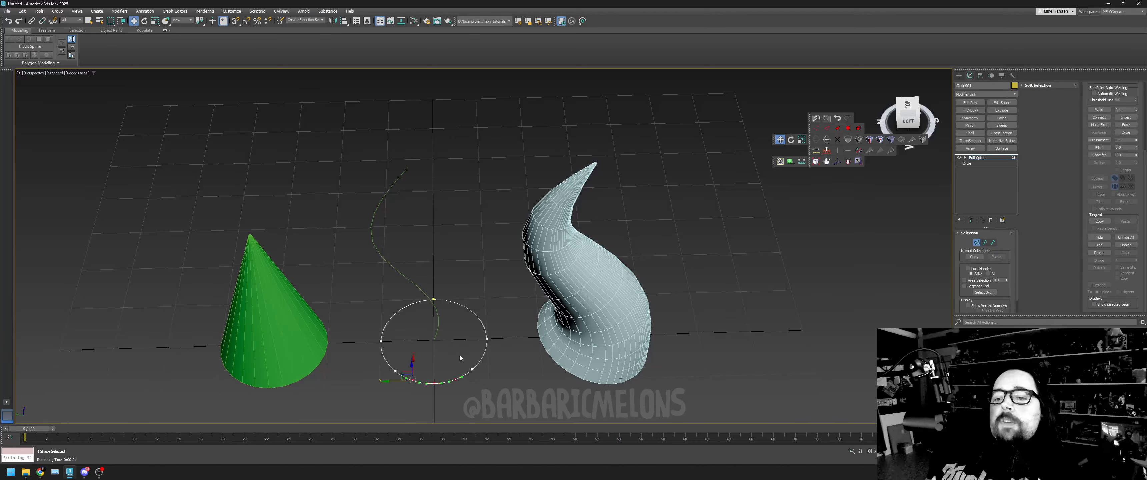
pyautogui.moveTo(908, 121); pyautogui.dragTo(929, 121)
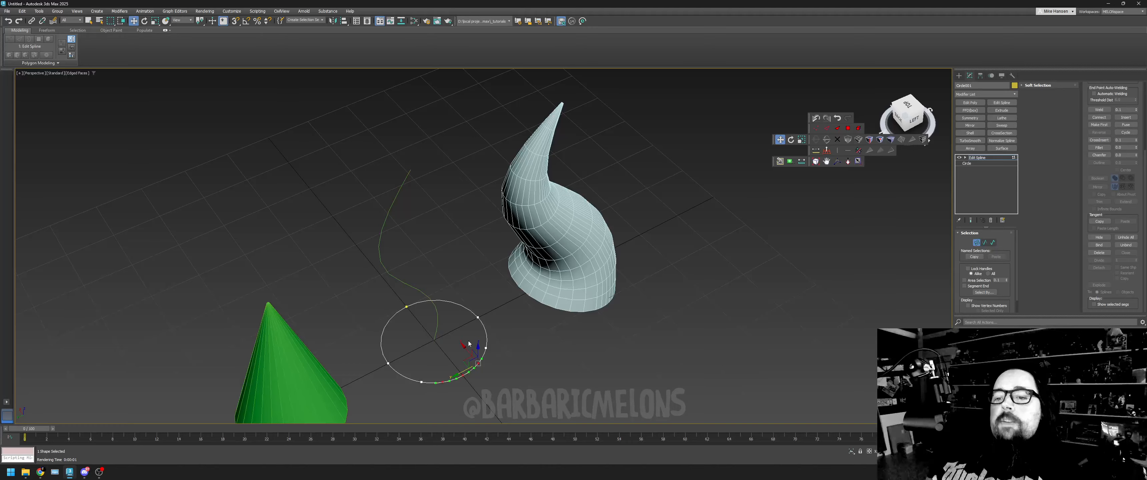
pyautogui.moveTo(470, 340); pyautogui.dragTo(453, 323)
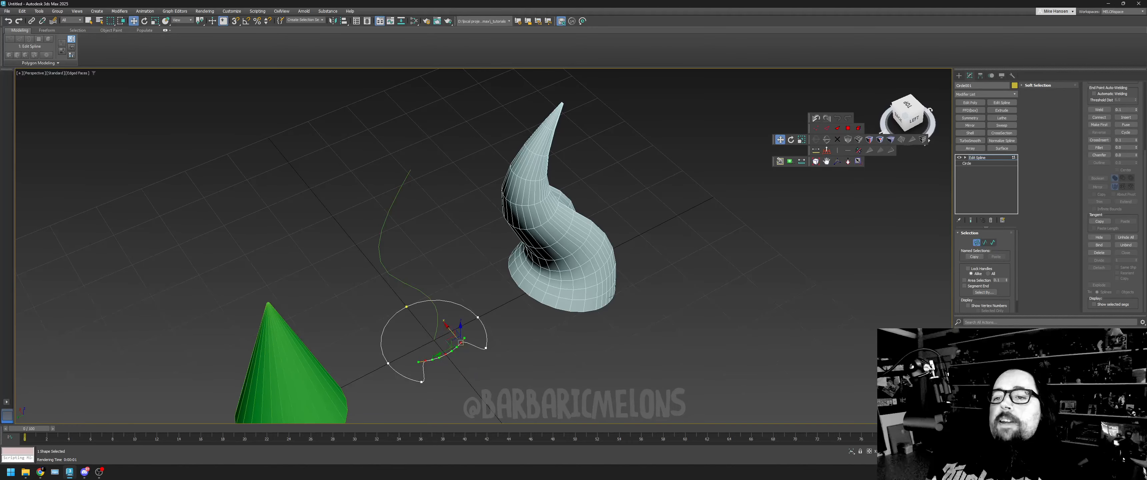
# - Give the two outer corner vertices at the ends of the circle's dent Bezier handles
pyautogui.moveTo(912, 115)
pyautogui.mouseDown()
pyautogui.moveTo(892, 106)
pyautogui.moveTo(910, 112)
pyautogui.moveTo(900, 114)
pyautogui.mouseUp()
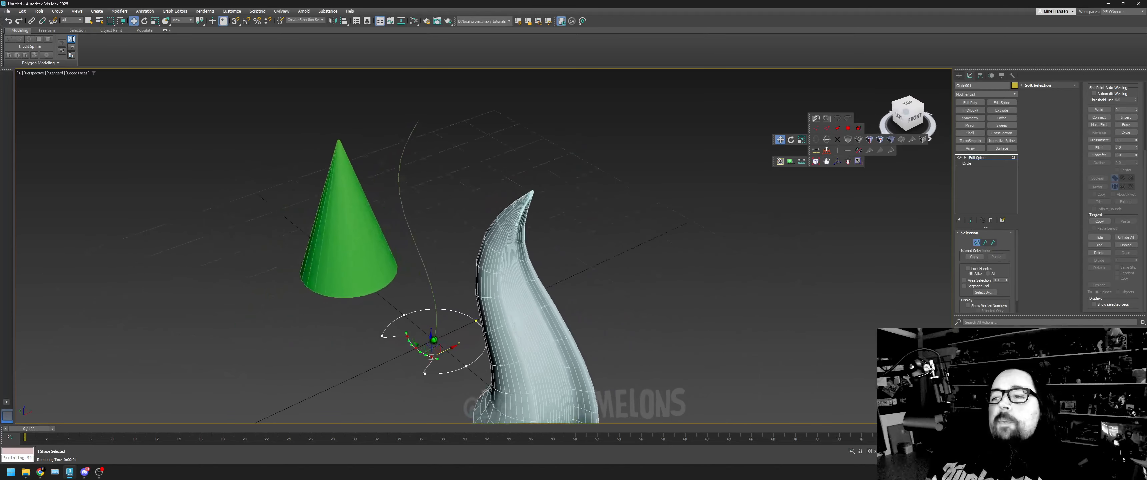
pyautogui.click(829, 162)
pyautogui.moveTo(781, 300); pyautogui.dragTo(774, 236)
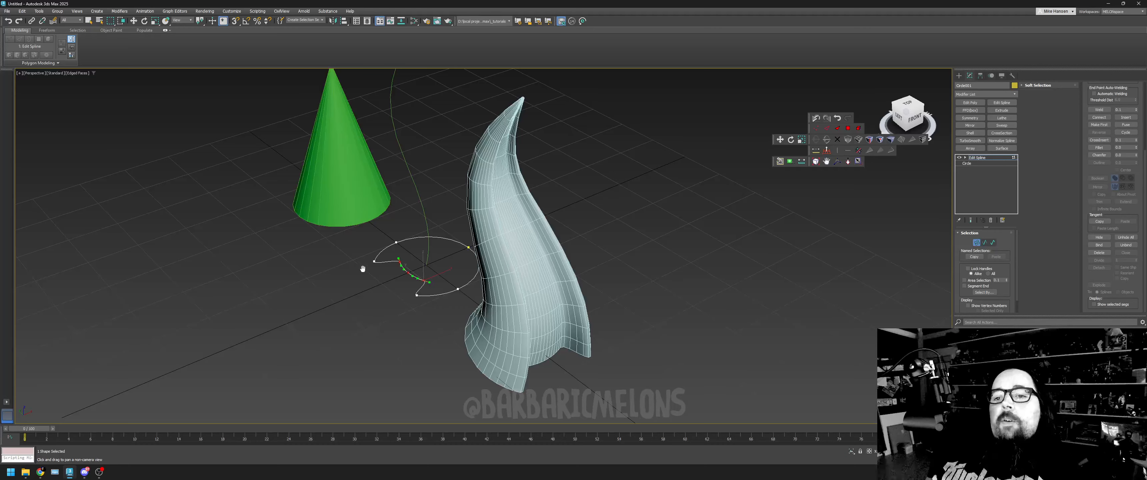
pyautogui.moveTo(363, 260); pyautogui.dragTo(378, 267)
pyautogui.press('w')
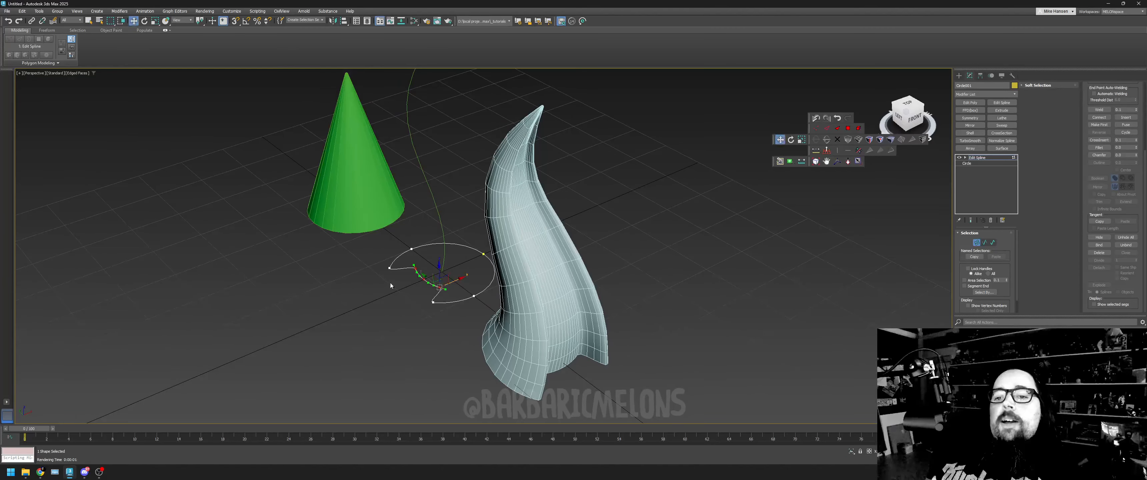
pyautogui.moveTo(378, 267); pyautogui.dragTo(397, 290)
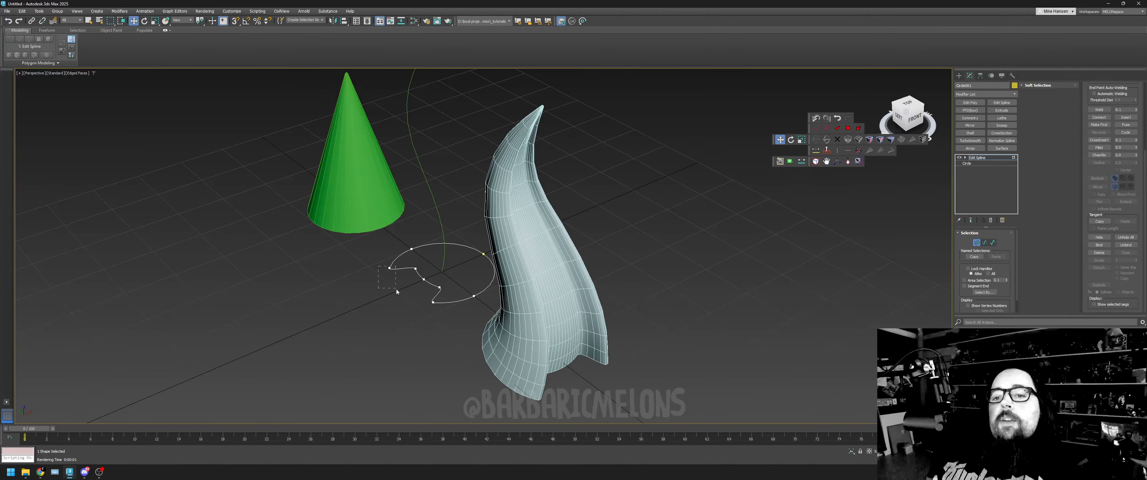
pyautogui.rightClick(389, 303)
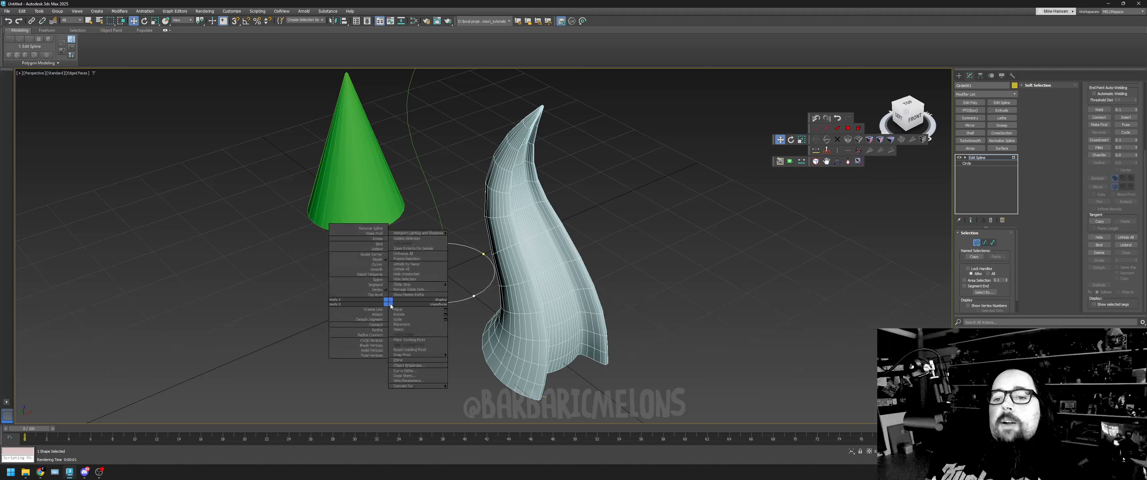
pyautogui.click(365, 254)
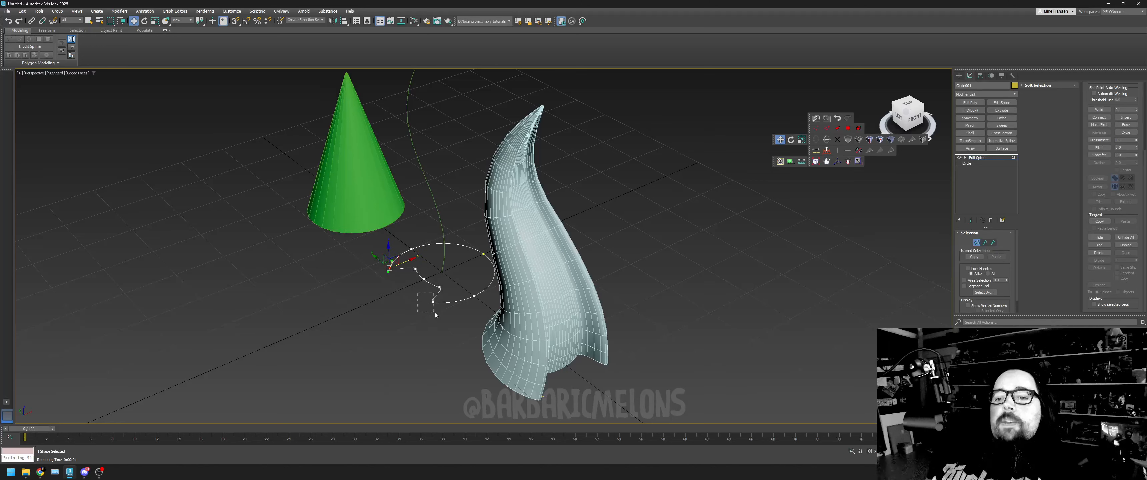
pyautogui.rightClick(433, 322)
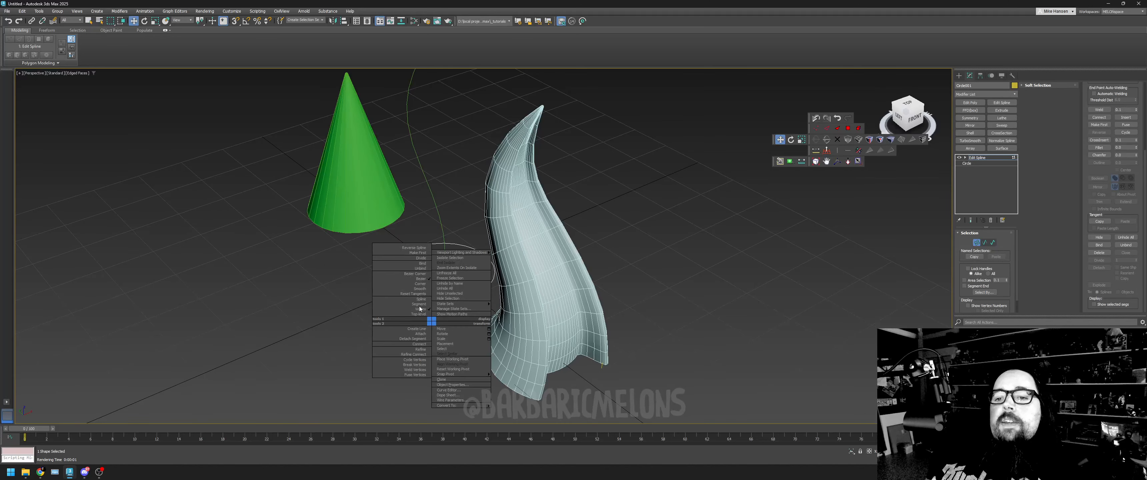
pyautogui.click(412, 277)
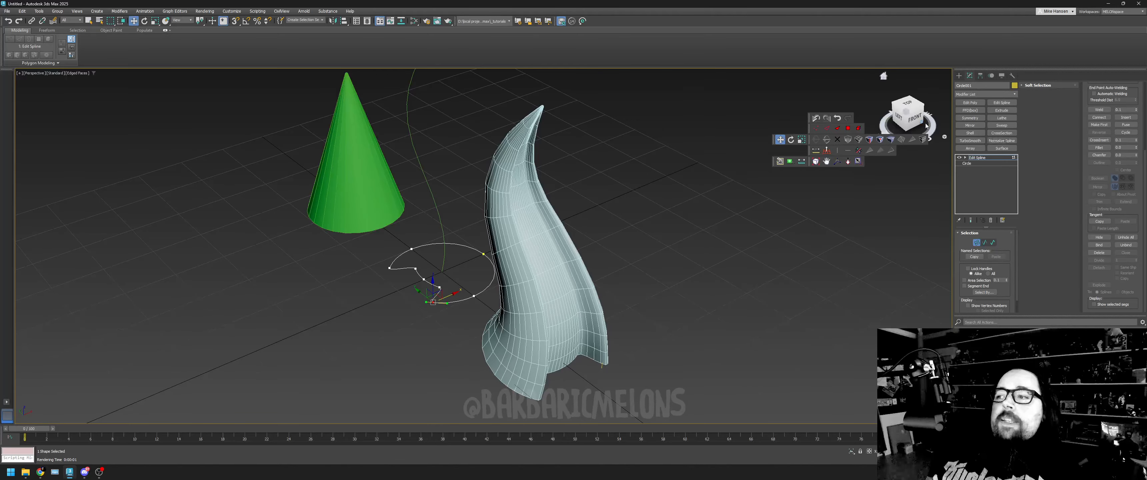
# - Reshape the curve at one of the dent's outer corner vertices with its handle, and select the opposite corner vertex
pyautogui.moveTo(926, 126)
pyautogui.mouseDown()
pyautogui.moveTo(923, 151)
pyautogui.moveTo(921, 135)
pyautogui.mouseUp()
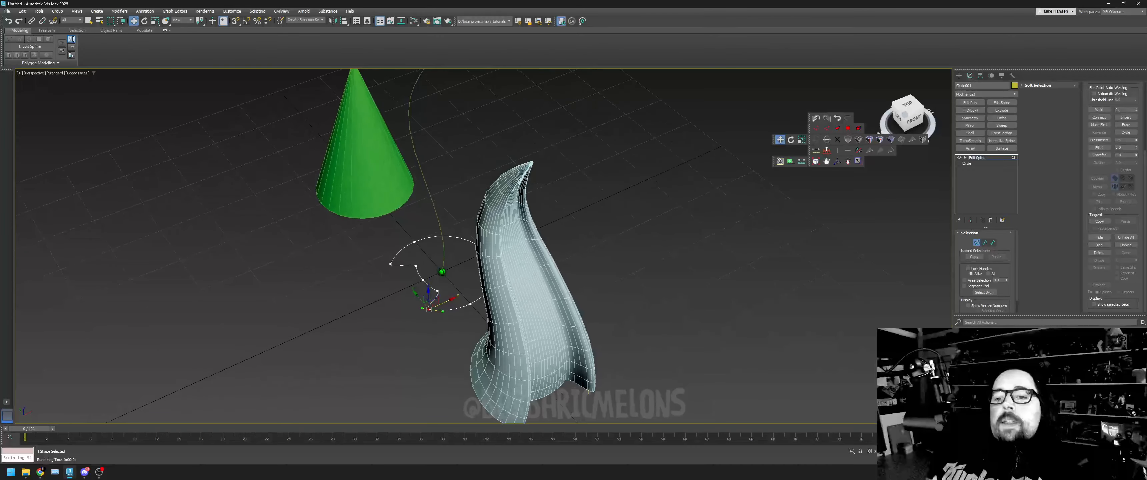
pyautogui.click(420, 311)
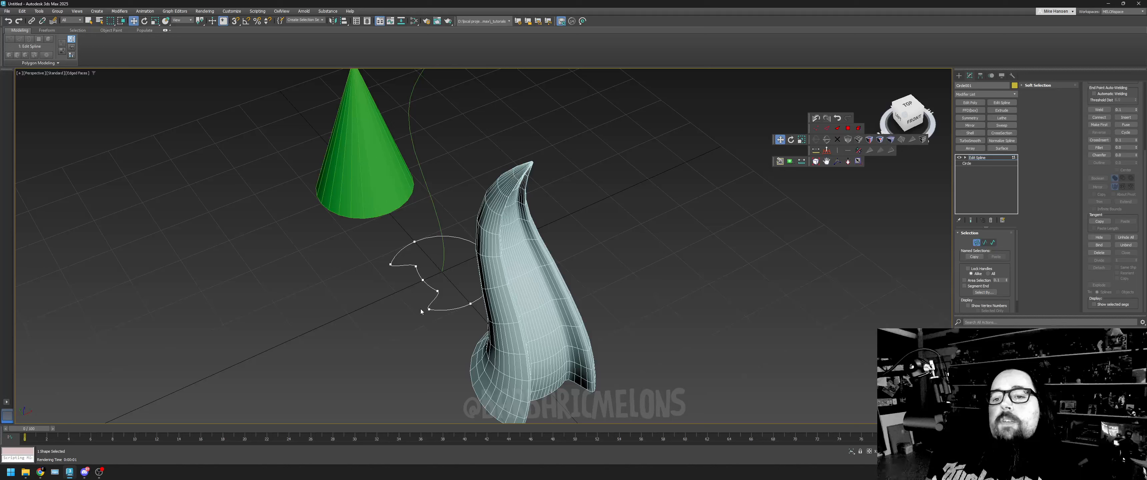
pyautogui.click(428, 309)
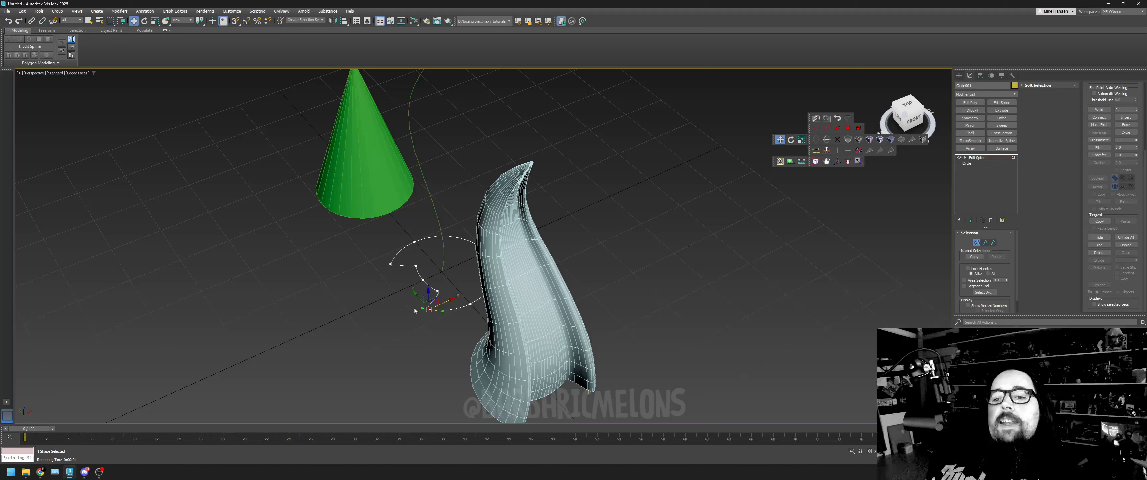
pyautogui.moveTo(422, 309); pyautogui.dragTo(442, 305)
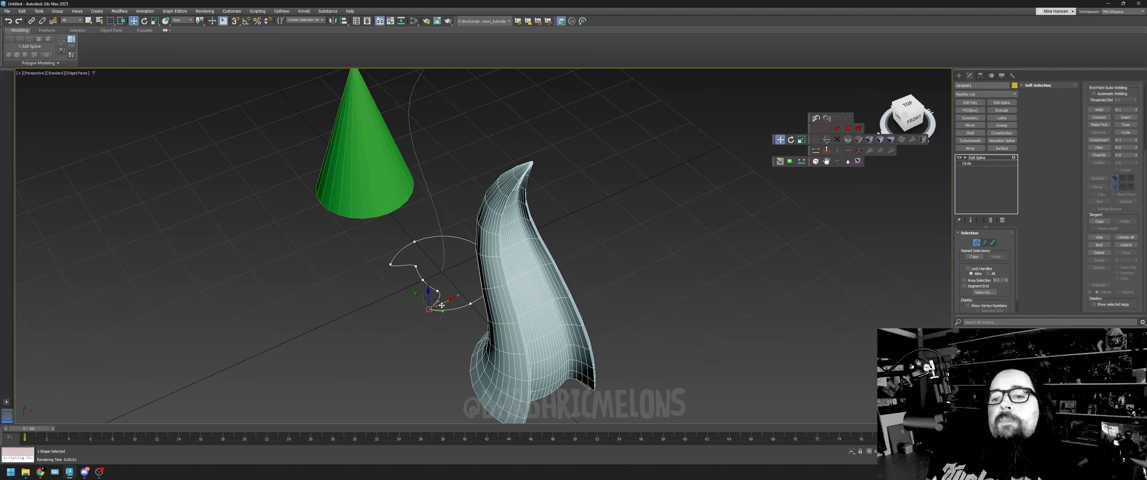
pyautogui.click(390, 264)
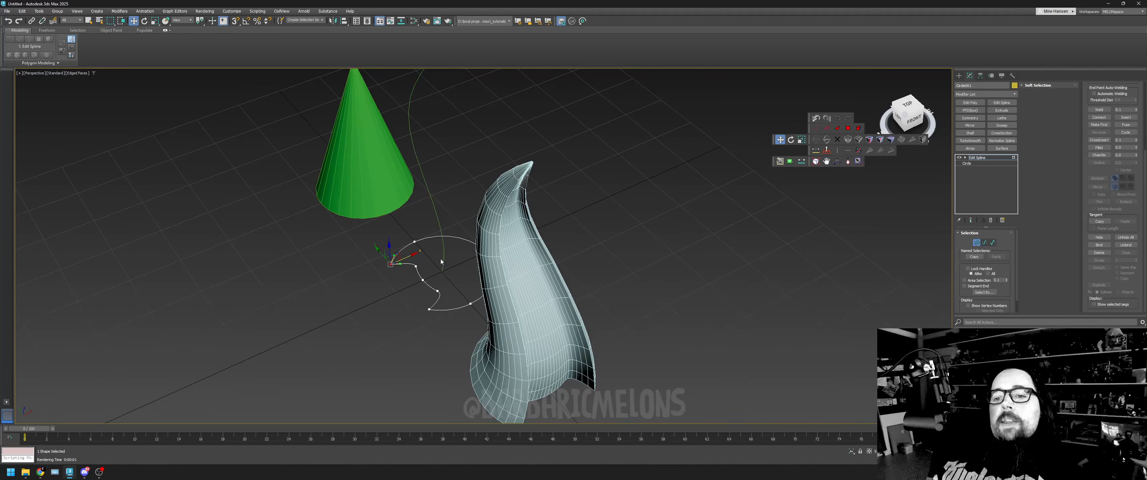
# - Delete the inner vertices on either side of the dent's middle vertex, and nudge the middle one slightly outward
pyautogui.moveTo(440, 259); pyautogui.dragTo(410, 276)
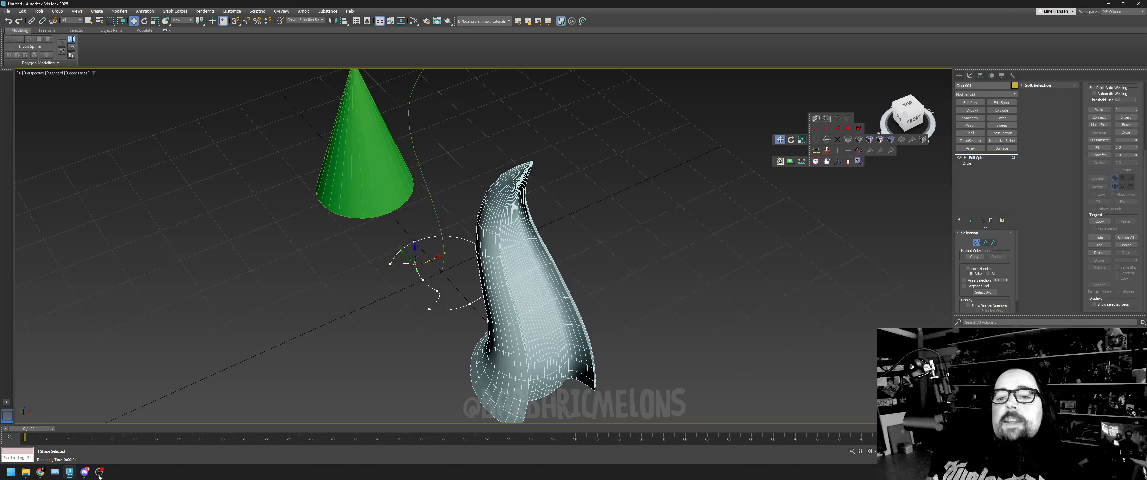
pyautogui.press('Delete')
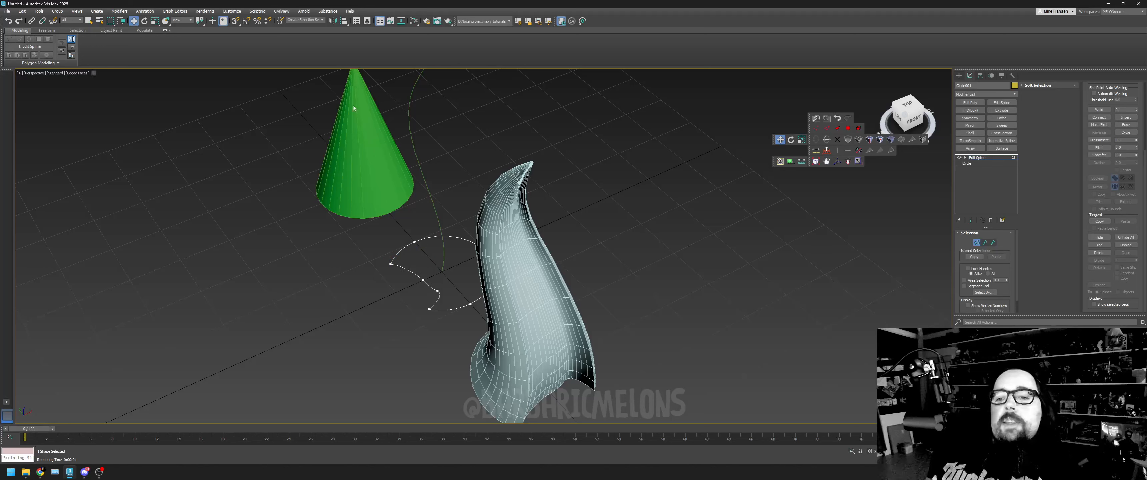
pyautogui.click(437, 291)
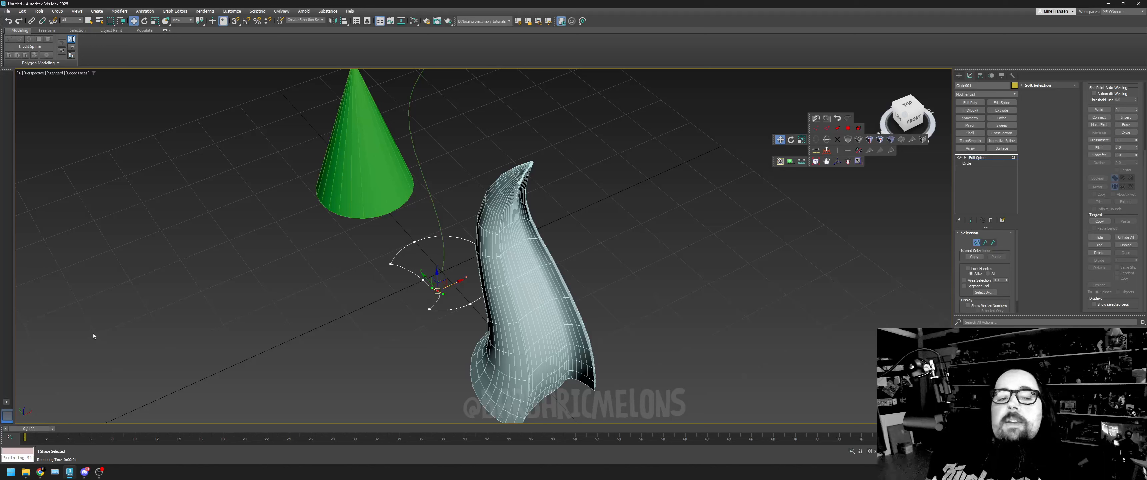
pyautogui.press('Delete')
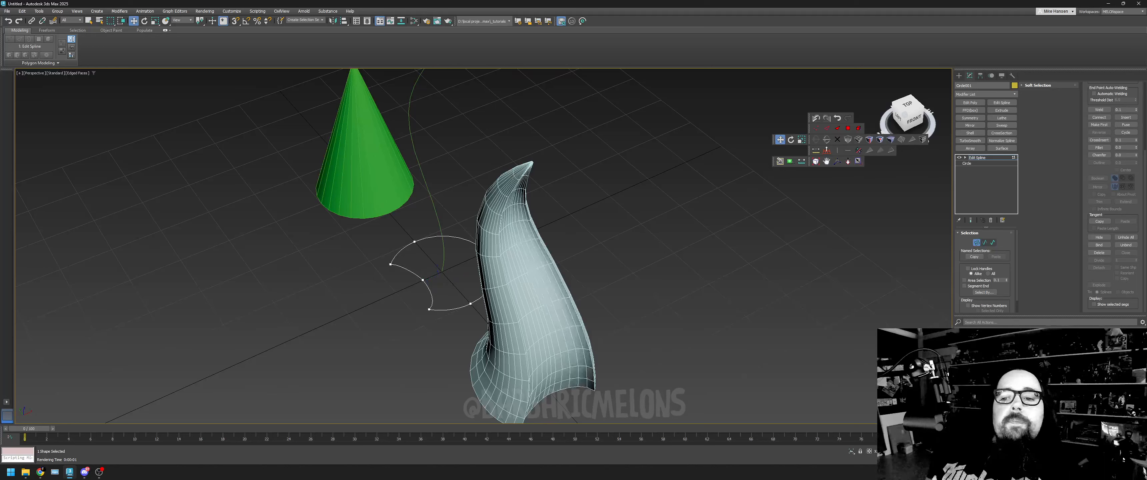
pyautogui.click(423, 280)
pyautogui.moveTo(439, 272); pyautogui.dragTo(435, 273)
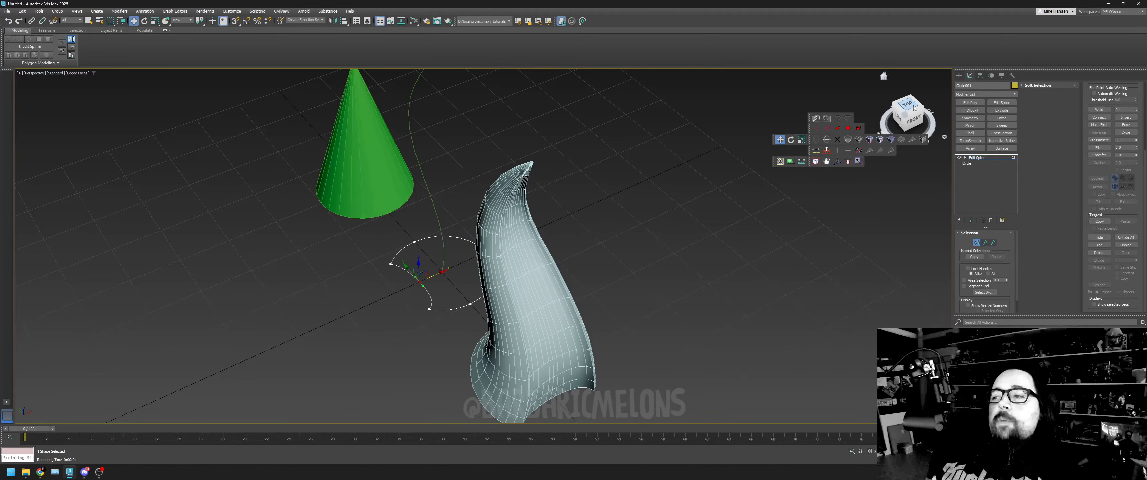
# - Set the circle's vertex facing the green cone to Bezier and push it inward toward the circle's centre
pyautogui.moveTo(908, 104); pyautogui.dragTo(934, 113)
pyautogui.keyDown('alt'); pyautogui.moveTo(566, 351); pyautogui.dragTo(574, 290, button='middle'); pyautogui.keyUp('alt')
pyautogui.moveTo(870, 43); pyautogui.dragTo(883, 76)
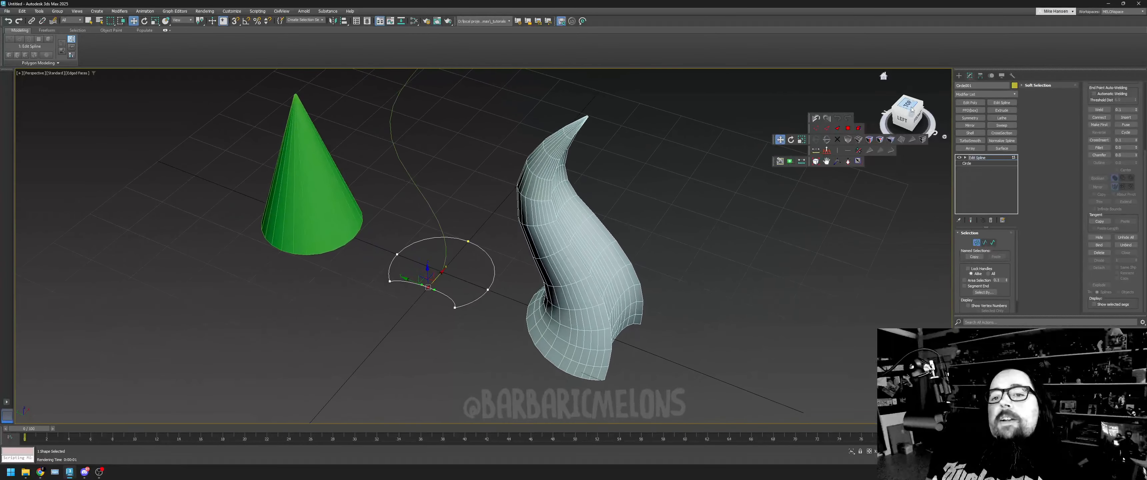
pyautogui.click(325, 190)
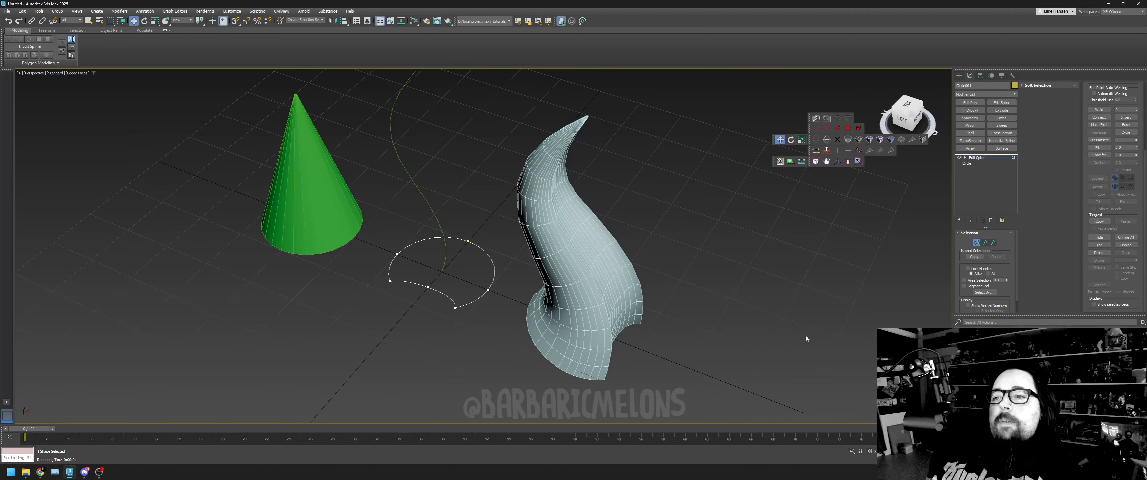
pyautogui.click(976, 243)
pyautogui.click(976, 243)
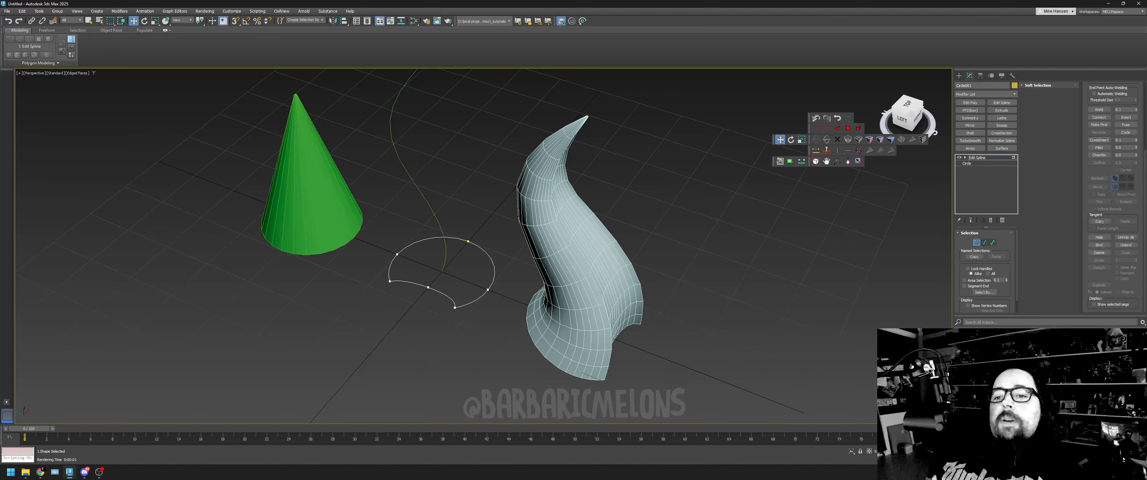
pyautogui.moveTo(454, 230); pyautogui.dragTo(486, 257)
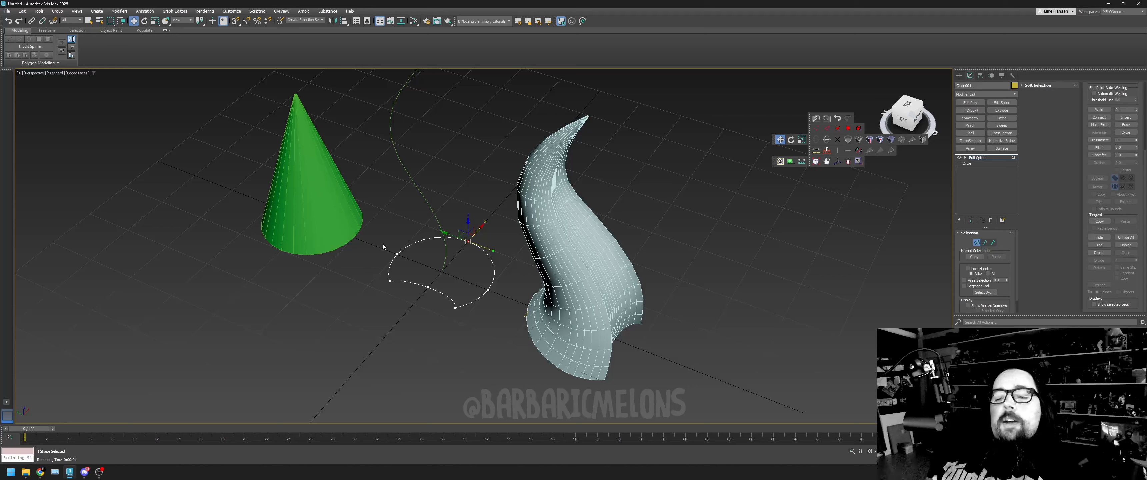
pyautogui.click(398, 254)
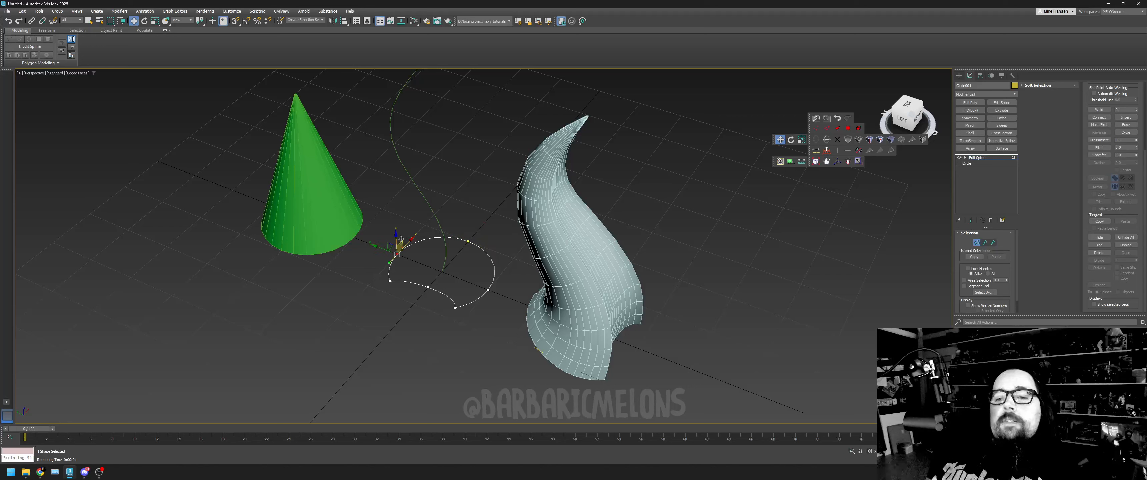
pyautogui.rightClick(412, 258)
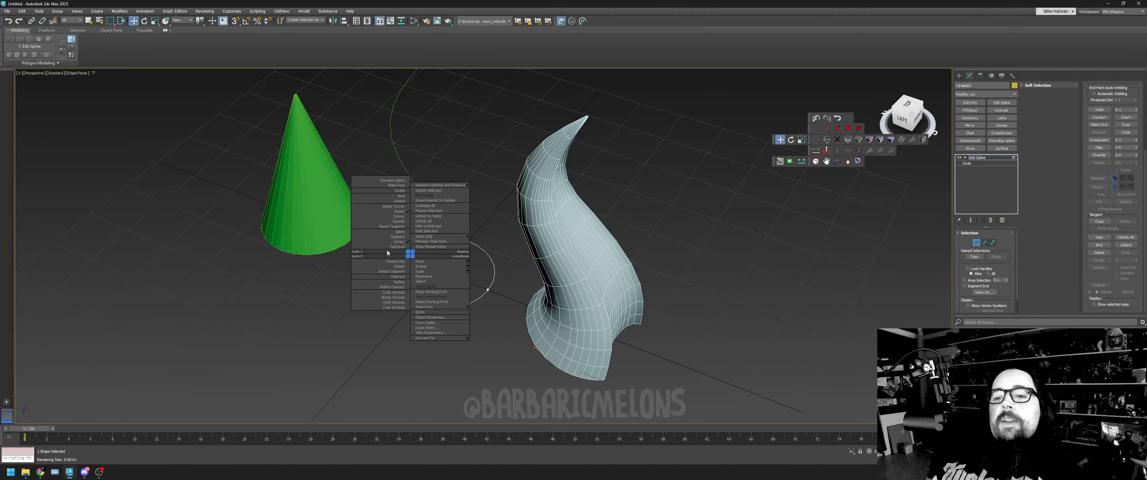
pyautogui.click(392, 212)
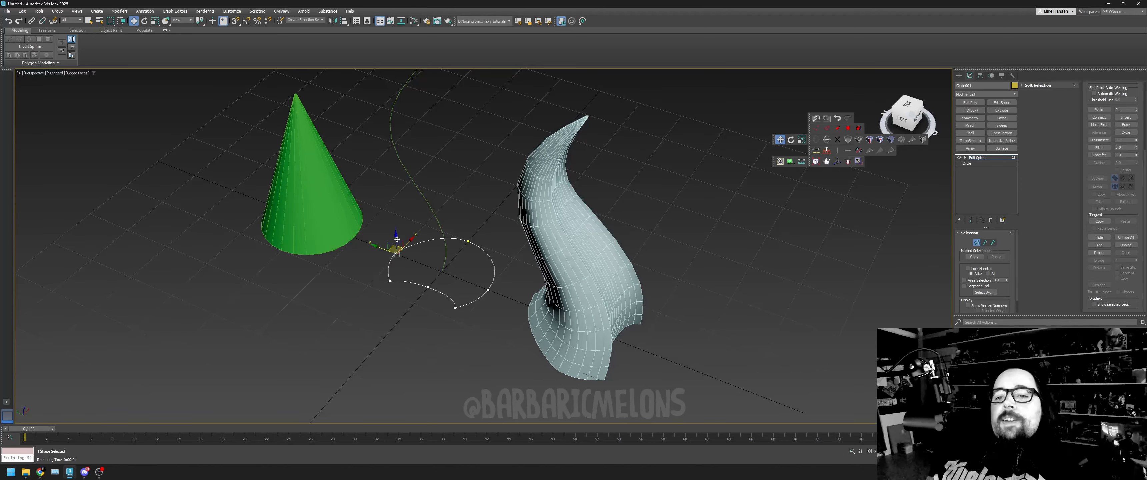
pyautogui.moveTo(397, 239); pyautogui.dragTo(424, 254)
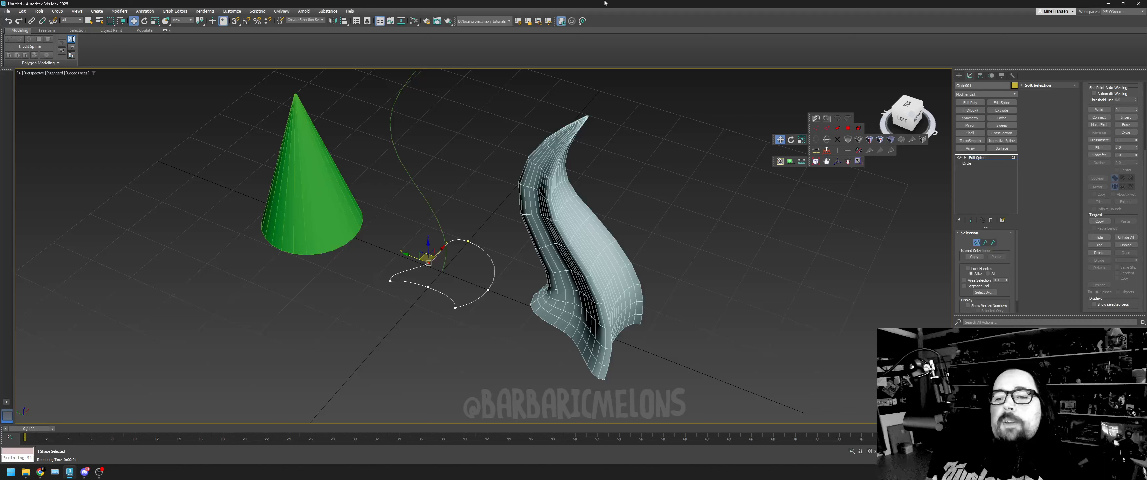
# - Convert the circle's vertex nearest the horn to Corner and pull it outward toward the horn
pyautogui.rightClick(499, 313)
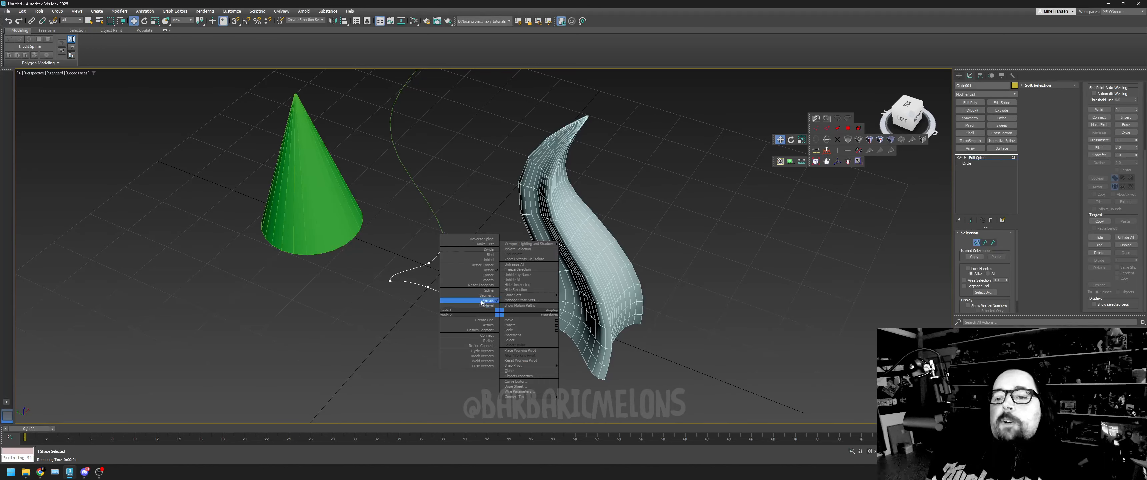
pyautogui.click(488, 275)
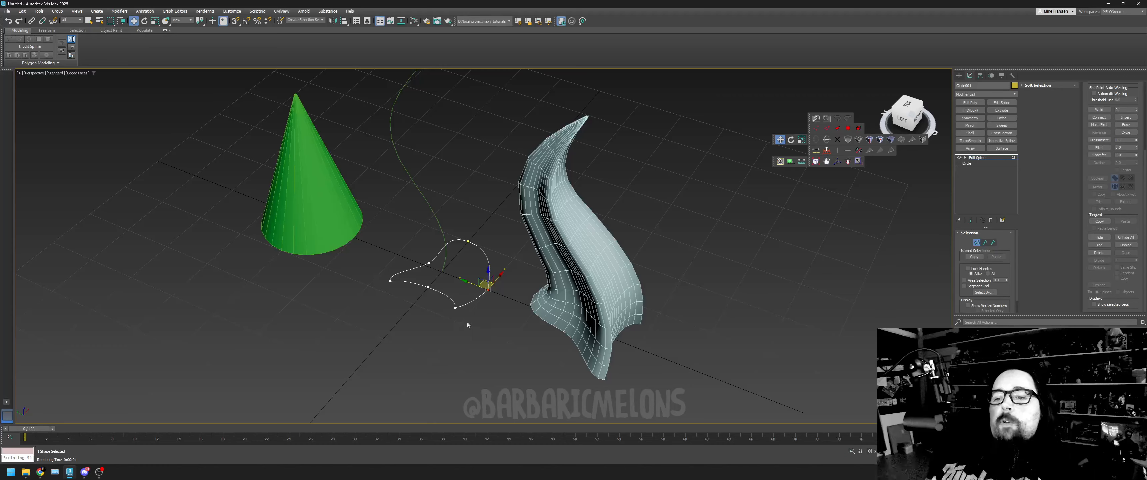
pyautogui.moveTo(470, 289); pyautogui.dragTo(490, 324)
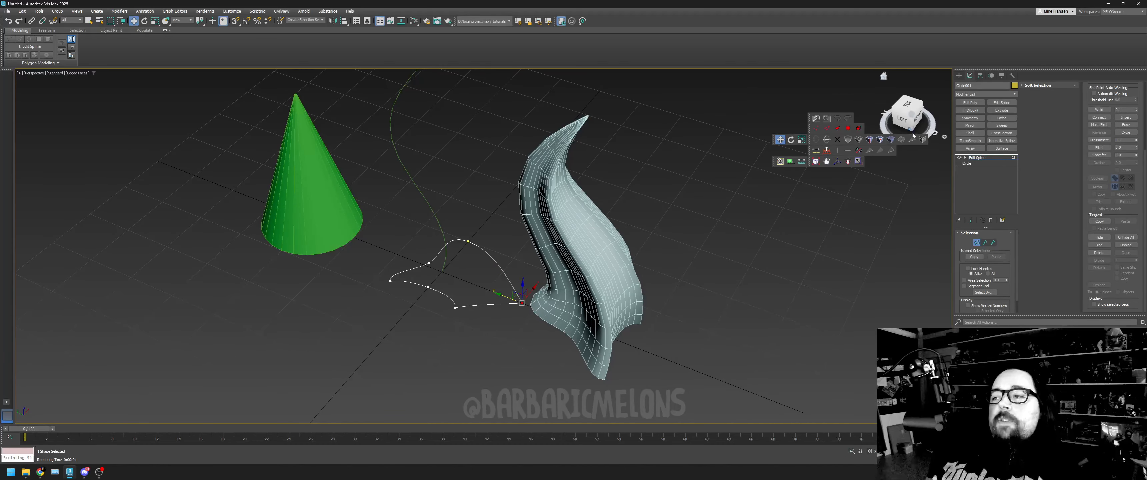
# - Pull the circle's vertex just beside the foot of the path curve slightly inward and adjust its Bezier handle
pyautogui.click(914, 117)
pyautogui.keyDown('alt'); pyautogui.moveTo(441, 272); pyautogui.dragTo(608, 290, button='middle'); pyautogui.keyUp('alt')
pyautogui.moveTo(895, 172); pyautogui.dragTo(885, 202)
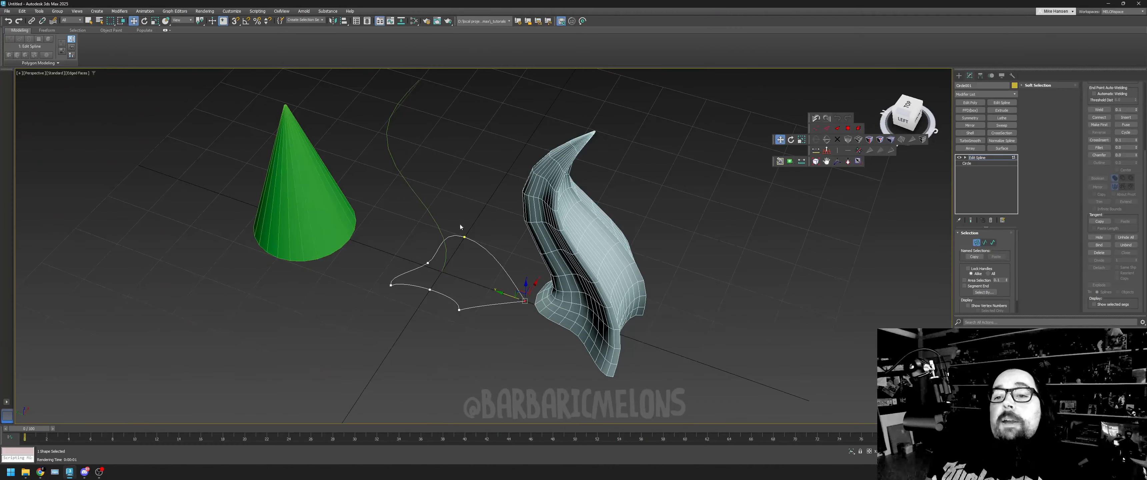
pyautogui.rightClick(472, 243)
pyautogui.click(478, 249)
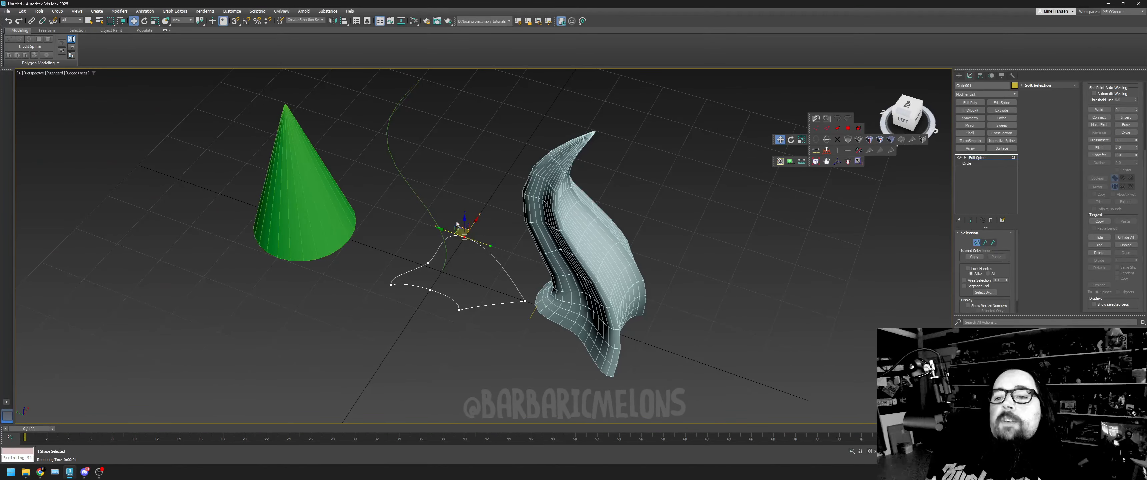
pyautogui.click(454, 239)
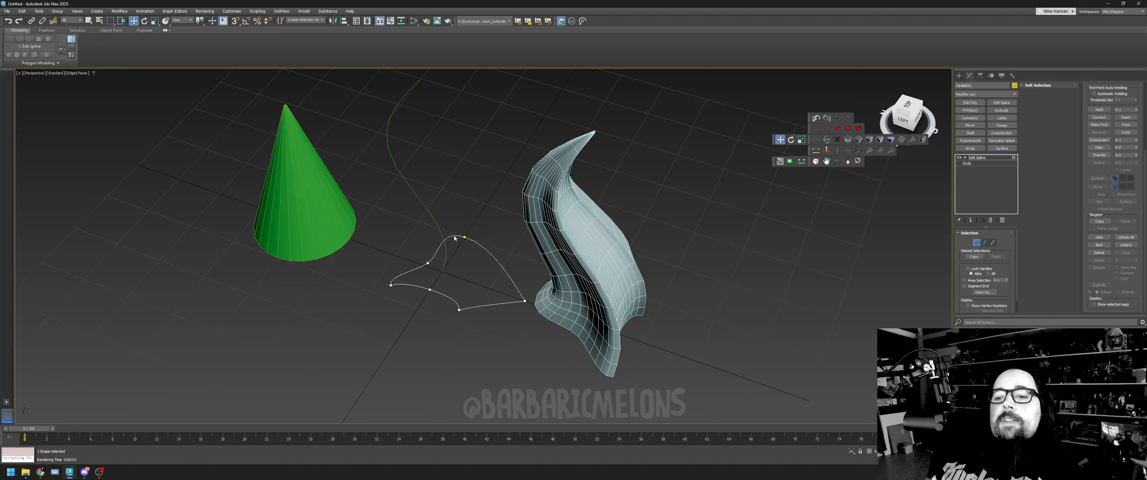
pyautogui.click(464, 237)
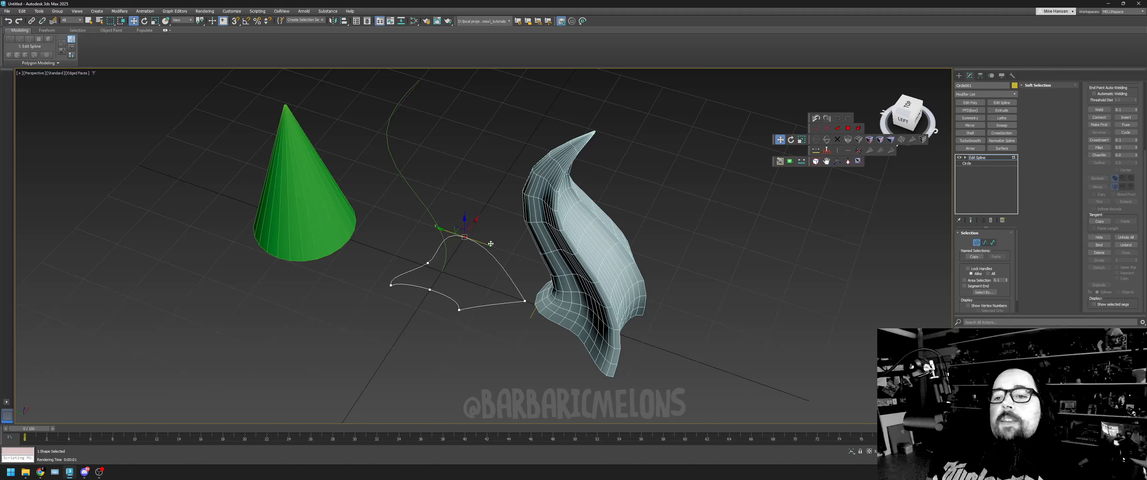
pyautogui.moveTo(483, 243)
pyautogui.mouseDown()
pyautogui.moveTo(494, 247)
pyautogui.moveTo(468, 239)
pyautogui.mouseUp()
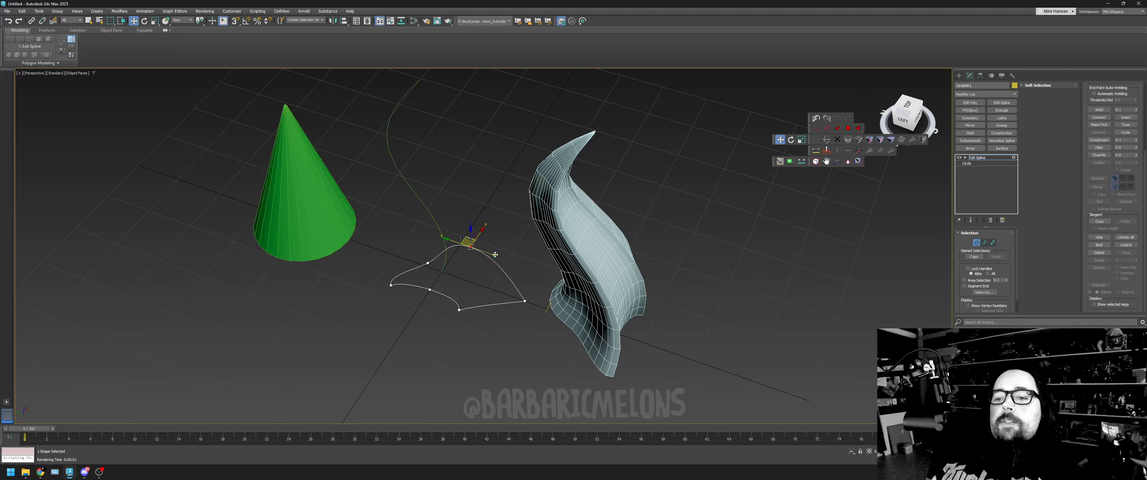
pyautogui.moveTo(496, 257); pyautogui.dragTo(492, 253)
# - Convert the circle's vertex nearest the horn to Bezier Corner and move each of its two handles
pyautogui.click(524, 301)
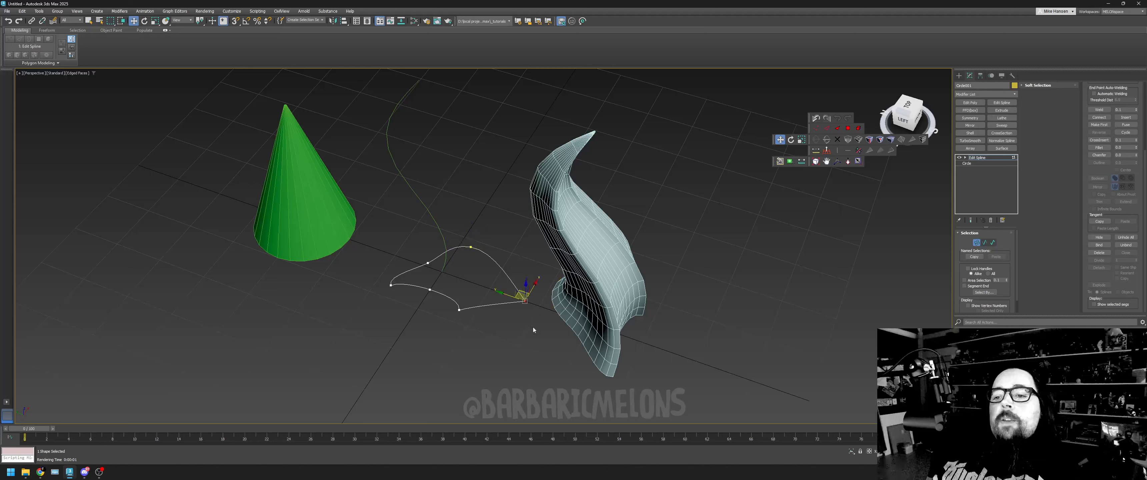
pyautogui.rightClick(533, 303)
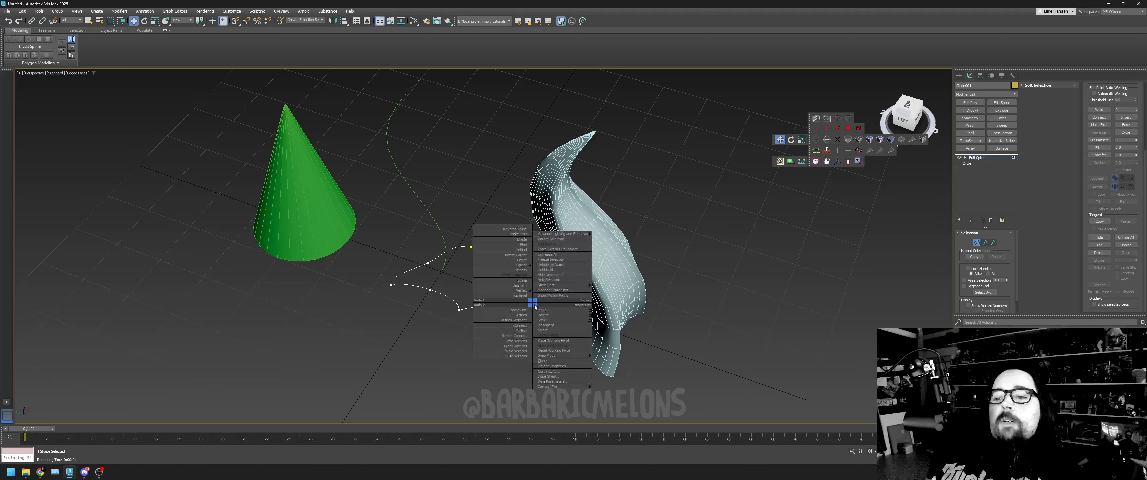
pyautogui.click(512, 255)
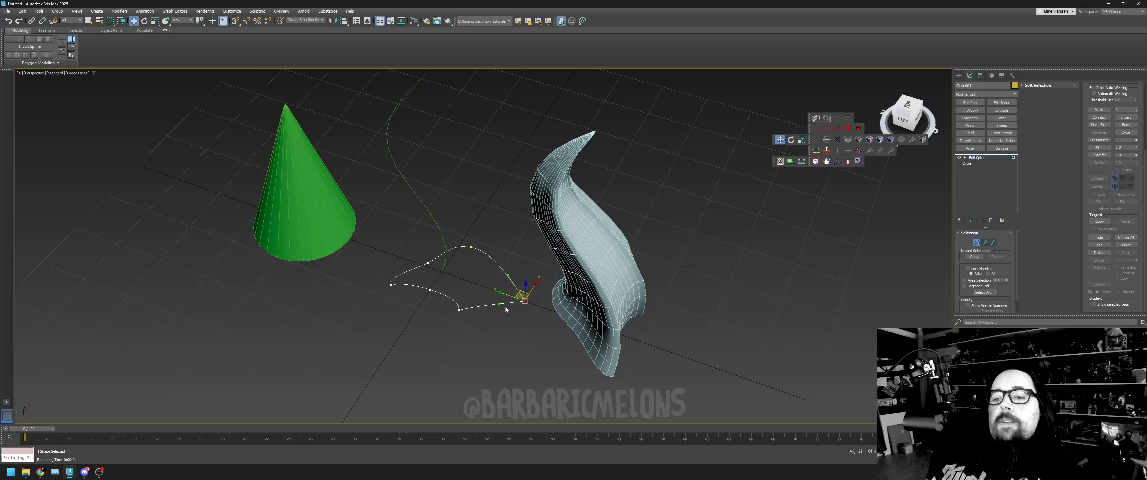
pyautogui.moveTo(501, 303); pyautogui.dragTo(505, 324)
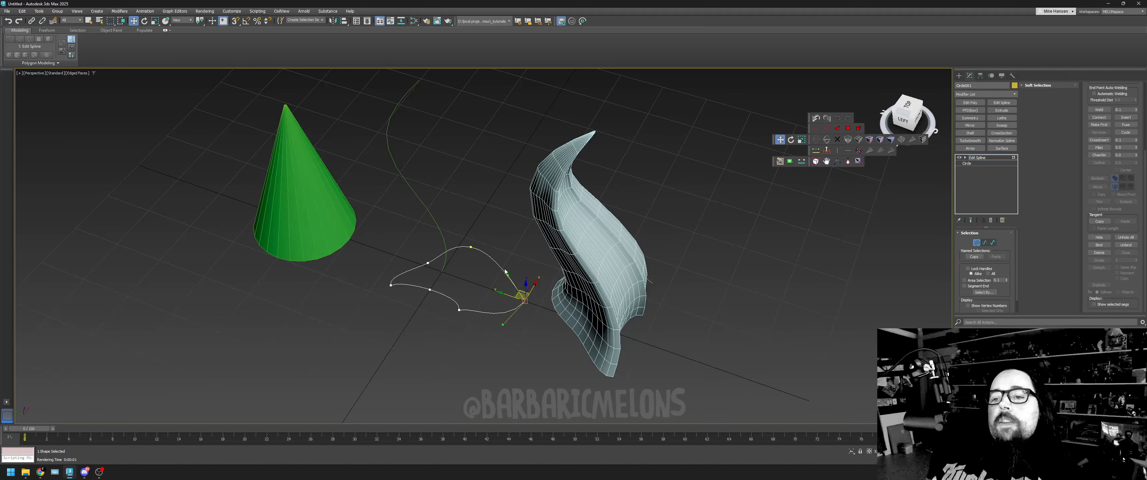
pyautogui.moveTo(507, 277); pyautogui.dragTo(486, 305)
# - Pull both handles of the vertex nearest the horn close together so the outline narrows to a sharp point there
pyautogui.moveTo(908, 107); pyautogui.dragTo(912, 77)
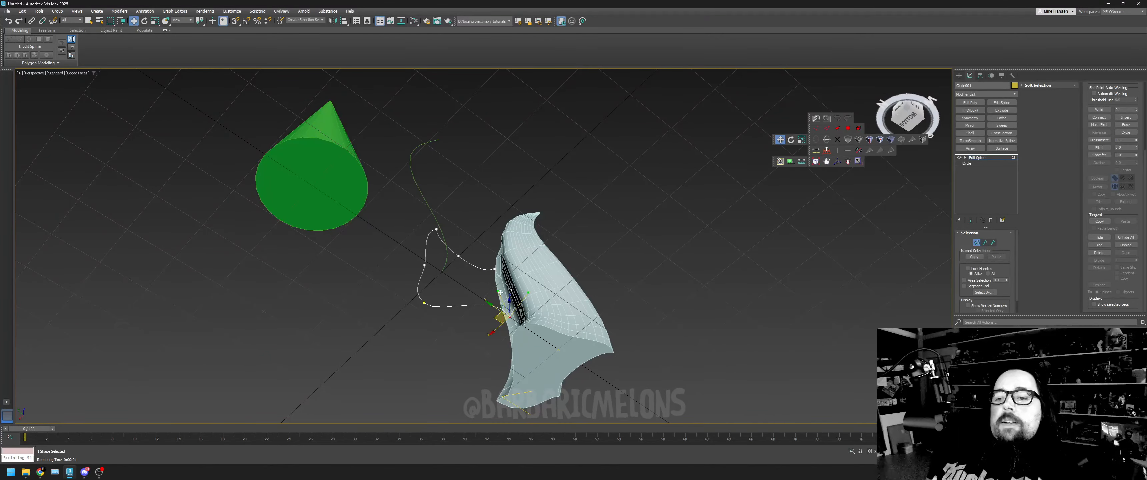
pyautogui.moveTo(501, 292); pyautogui.dragTo(468, 311)
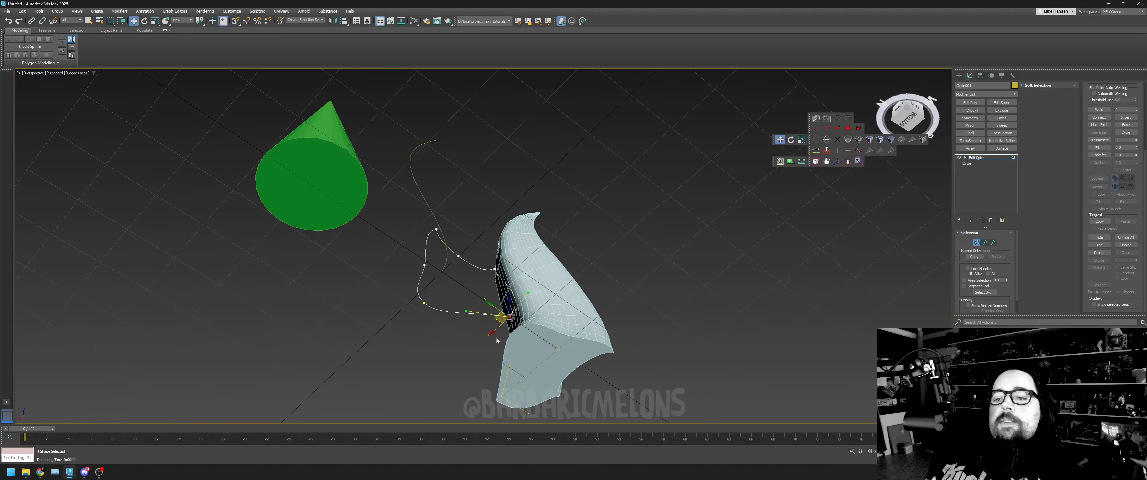
pyautogui.moveTo(530, 293); pyautogui.dragTo(471, 296)
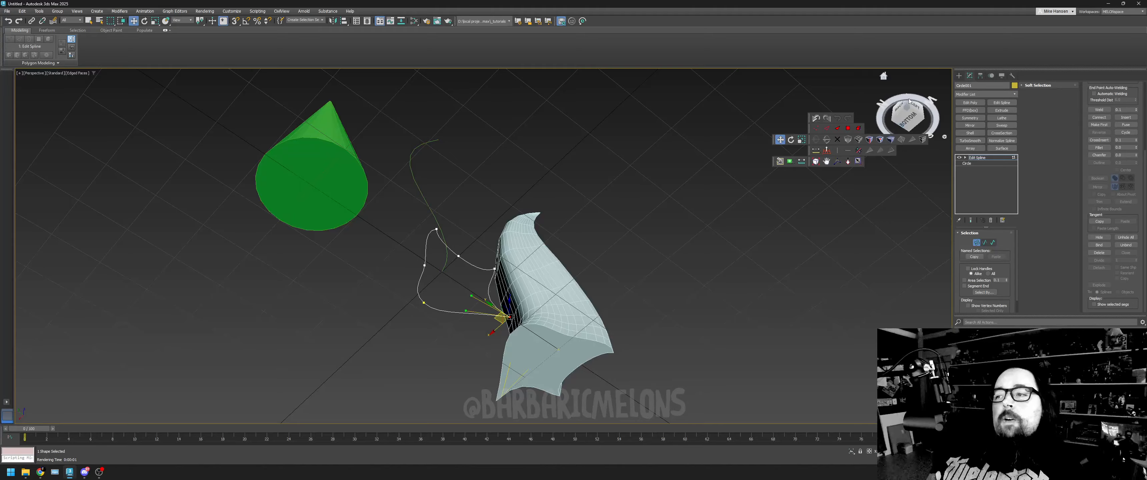
# - Leave vertex editing on the circle and select the green cone with the Move tool active
pyautogui.moveTo(909, 101); pyautogui.dragTo(939, 292)
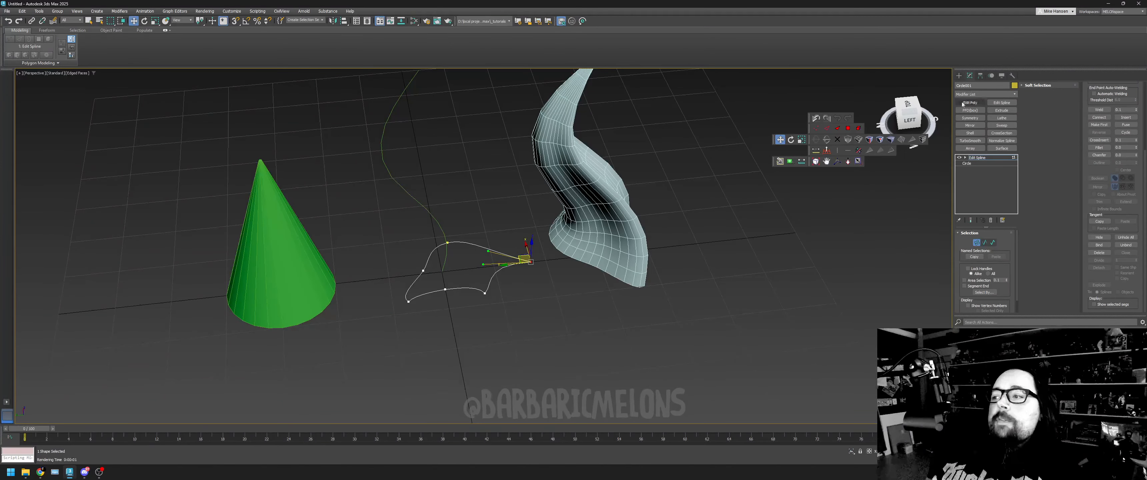
pyautogui.click(976, 158)
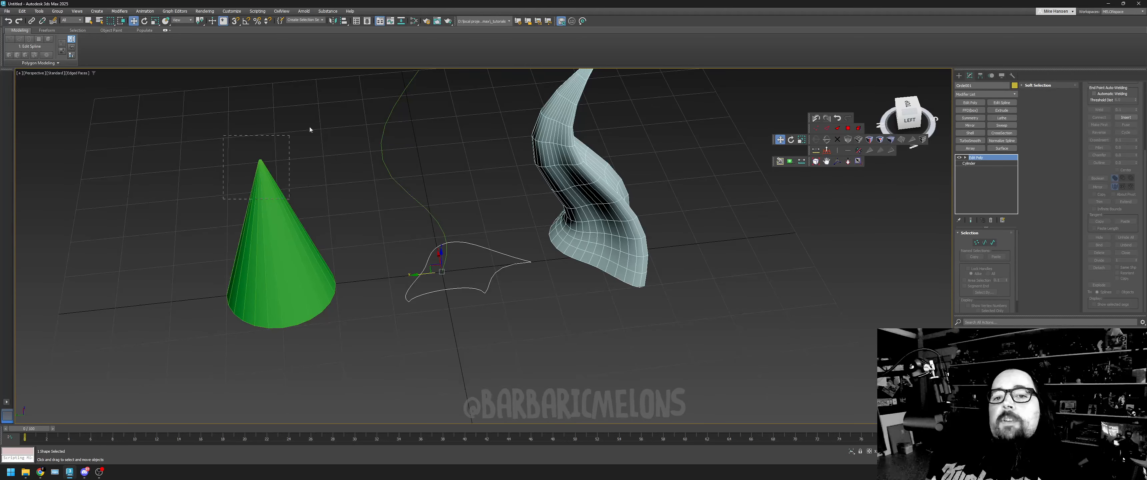
pyautogui.moveTo(310, 129); pyautogui.dragTo(312, 130)
pyautogui.click(815, 162)
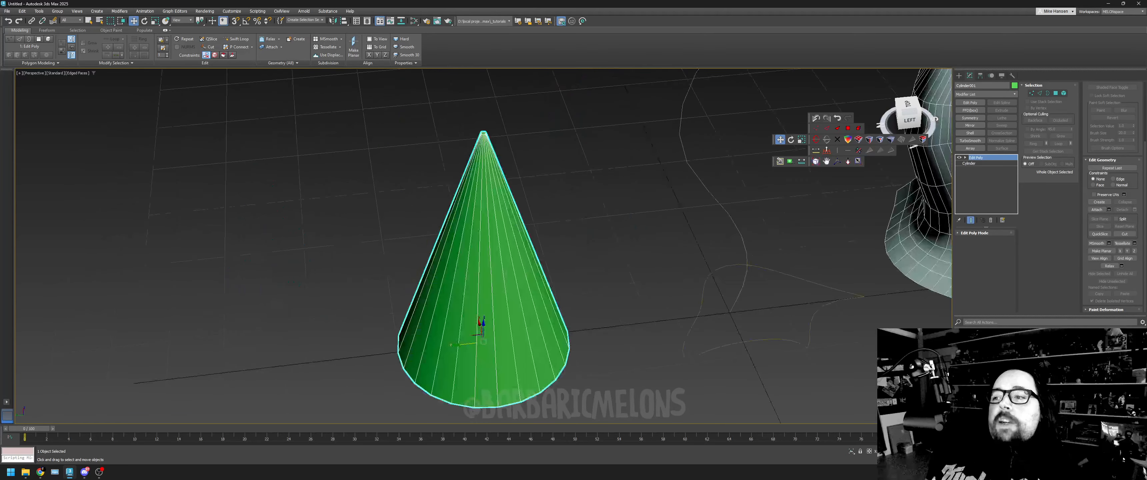
pyautogui.click(848, 161)
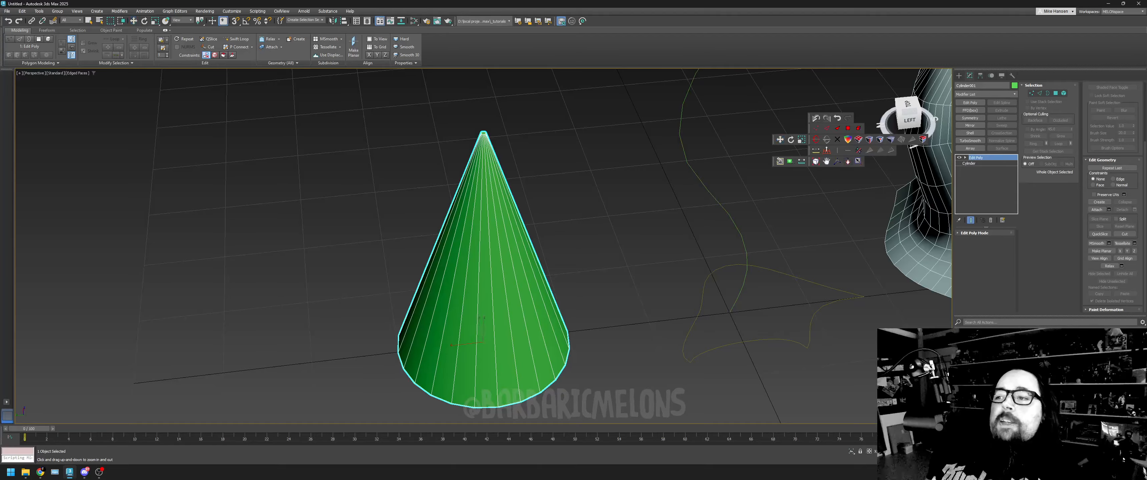
pyautogui.moveTo(330, 162); pyautogui.dragTo(349, 187)
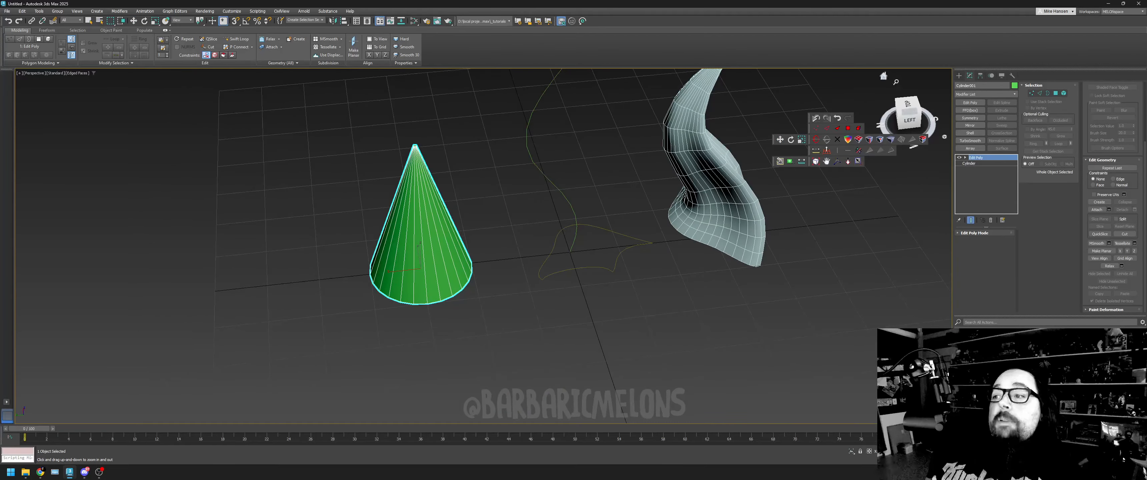
pyautogui.keyDown('alt'); pyautogui.moveTo(349, 187); pyautogui.dragTo(333, 162, button='middle'); pyautogui.keyUp('alt')
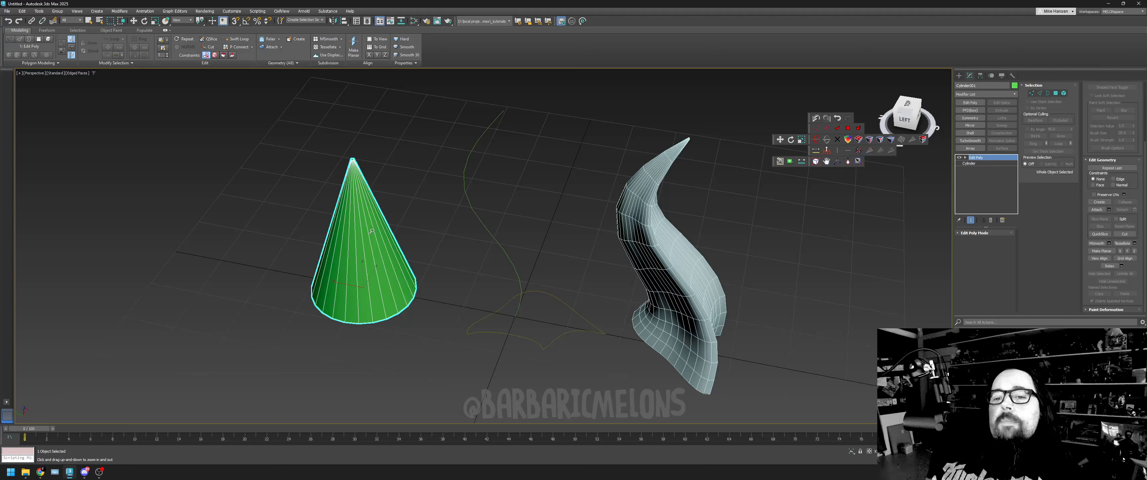
pyautogui.press('w')
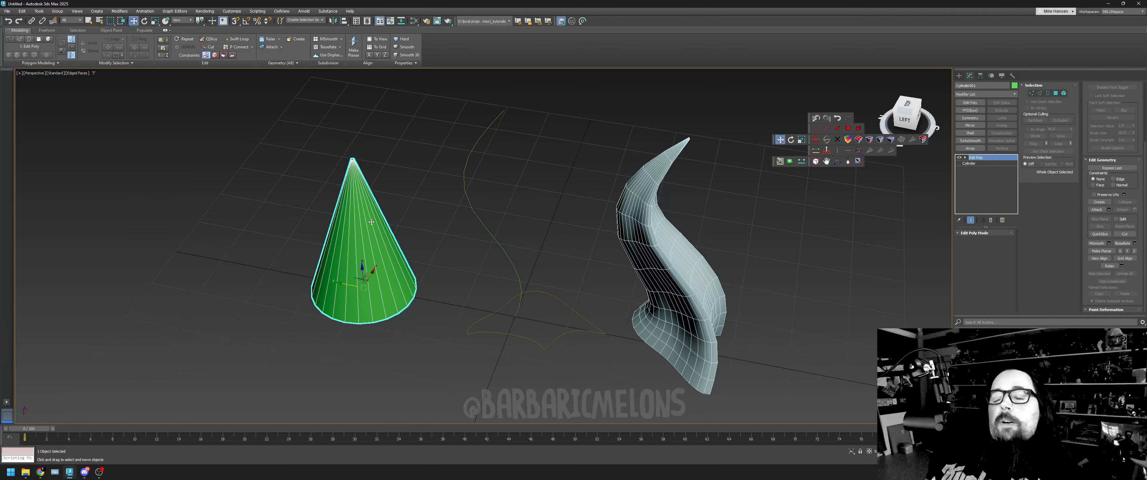
# - Lower the horn Loft's Path Steps and Shape Steps to coarsen its mesh, and raise both for a dense, smooth mesh
pyautogui.click(669, 272)
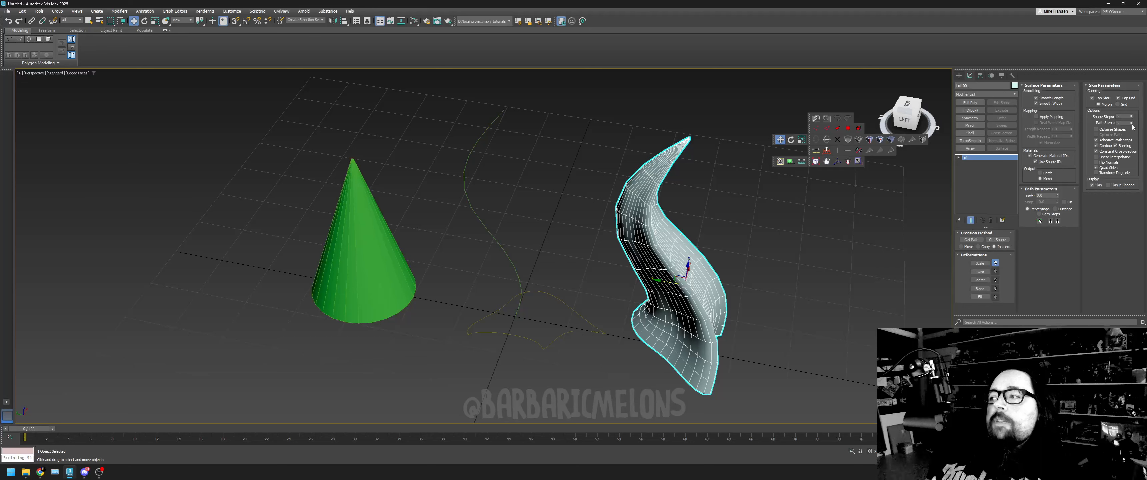
pyautogui.click(1132, 125)
pyautogui.click(1133, 125)
pyautogui.click(1133, 124)
pyautogui.click(1133, 124)
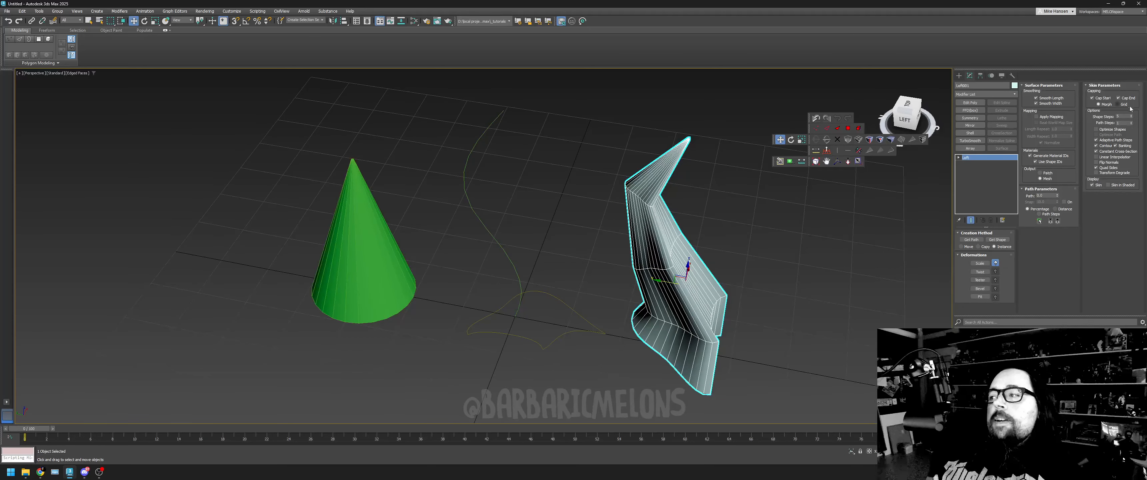
pyautogui.click(1131, 118)
pyautogui.click(1131, 118)
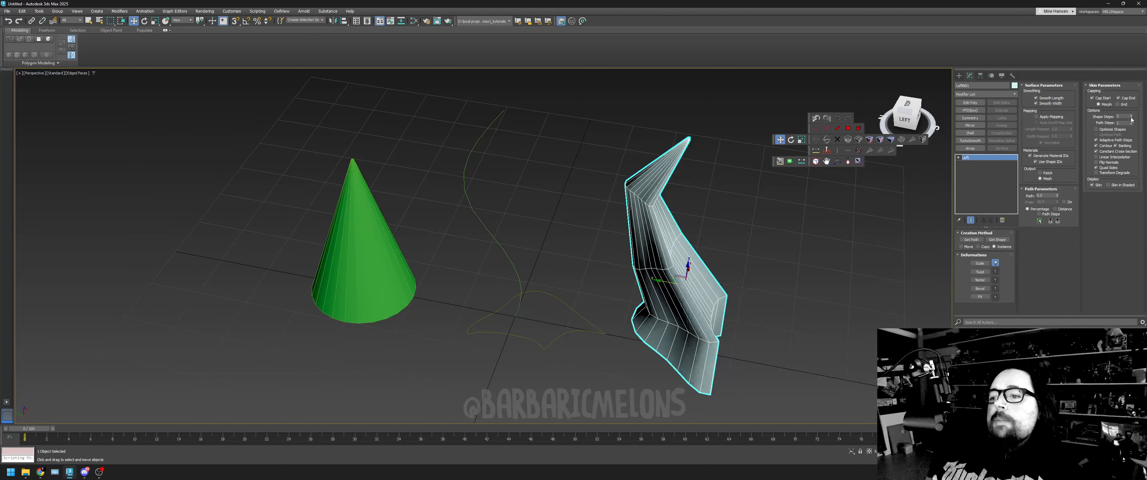
pyautogui.click(1132, 118)
pyautogui.click(1132, 118)
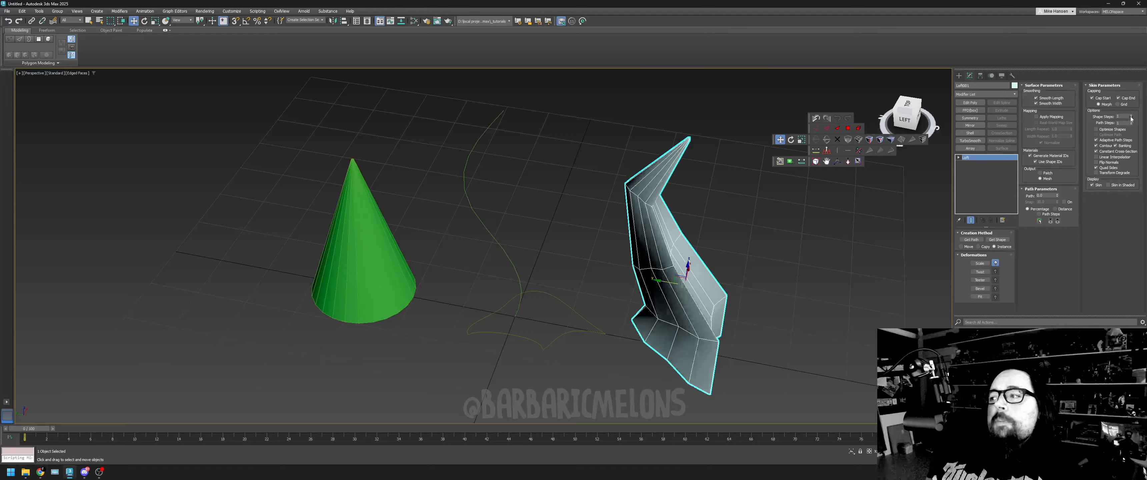
pyautogui.moveTo(1131, 118); pyautogui.dragTo(1131, 121)
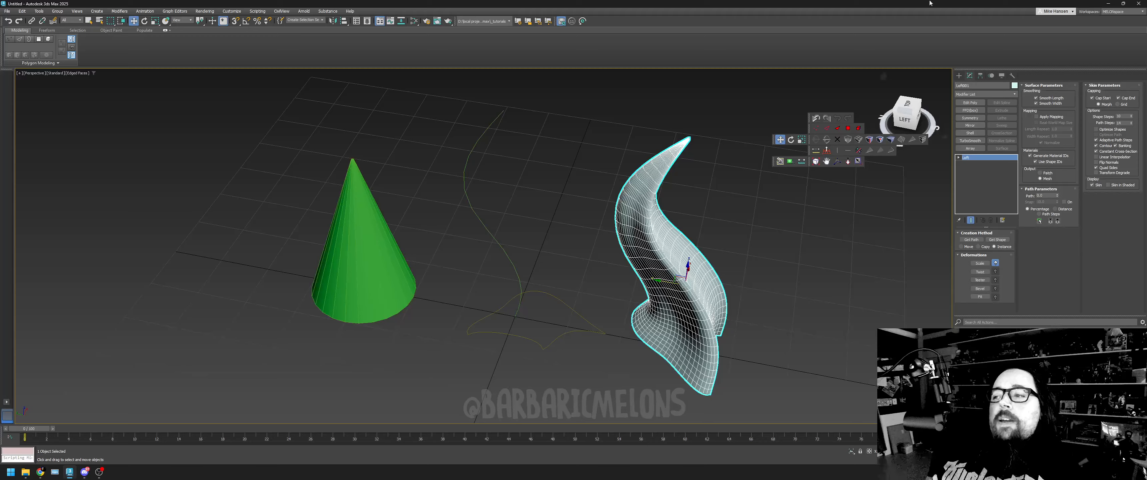
pyautogui.keyDown('alt'); pyautogui.moveTo(682, 279); pyautogui.dragTo(674, 236, button='middle'); pyautogui.keyUp('alt')
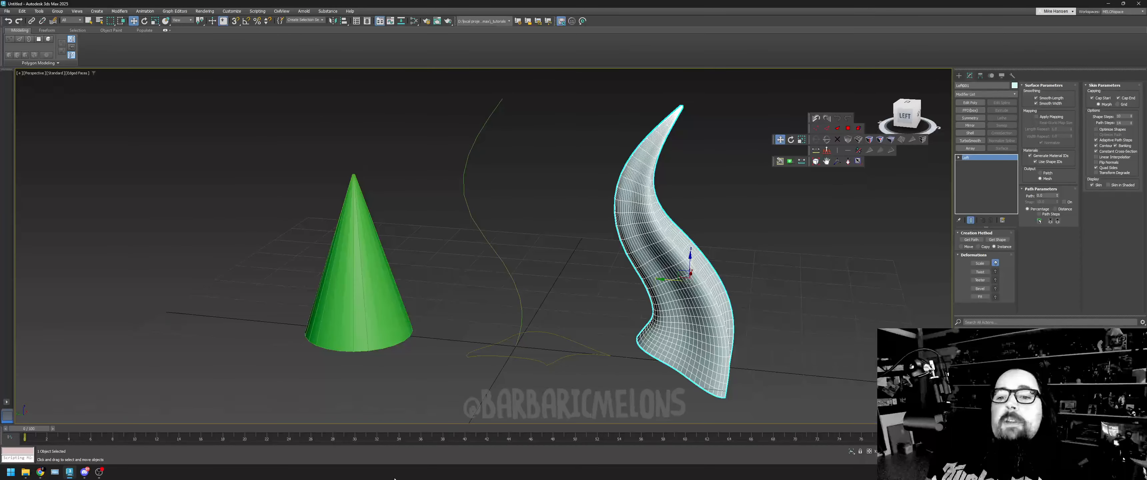
# - Delete the green cone's Edit Poly modifier and set the underlying cylinder's Height Segments to 2
pyautogui.click(364, 301)
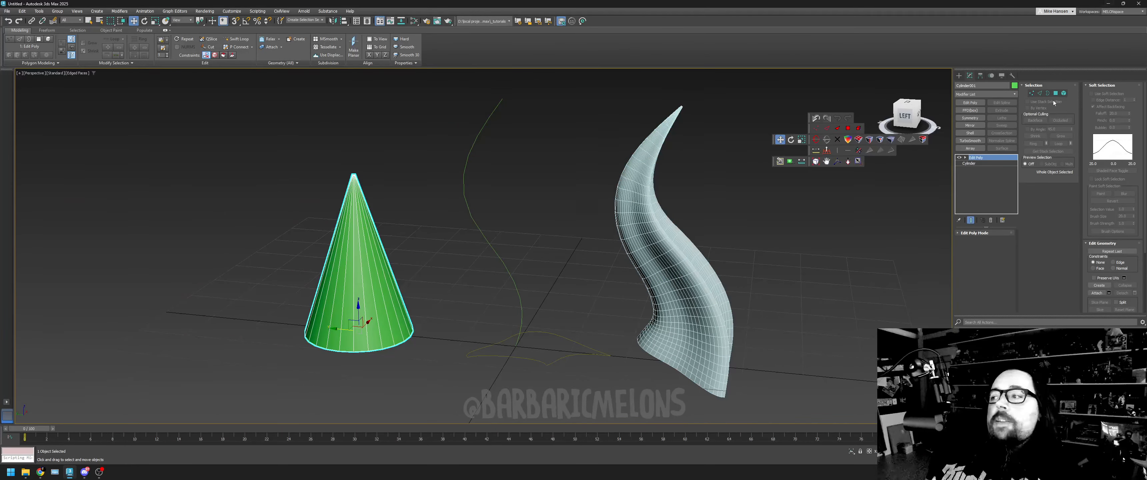
pyautogui.click(1040, 94)
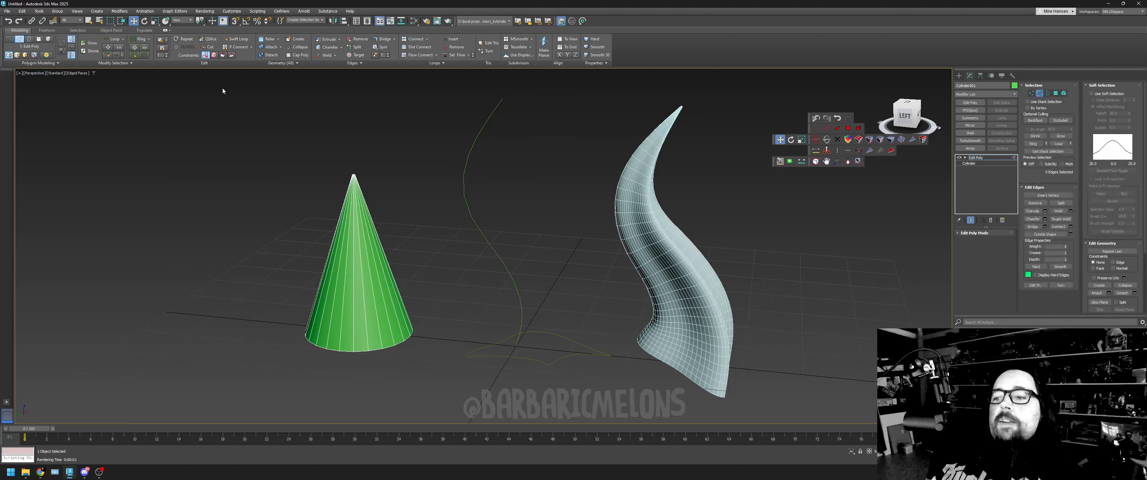
pyautogui.moveTo(241, 240); pyautogui.dragTo(450, 260)
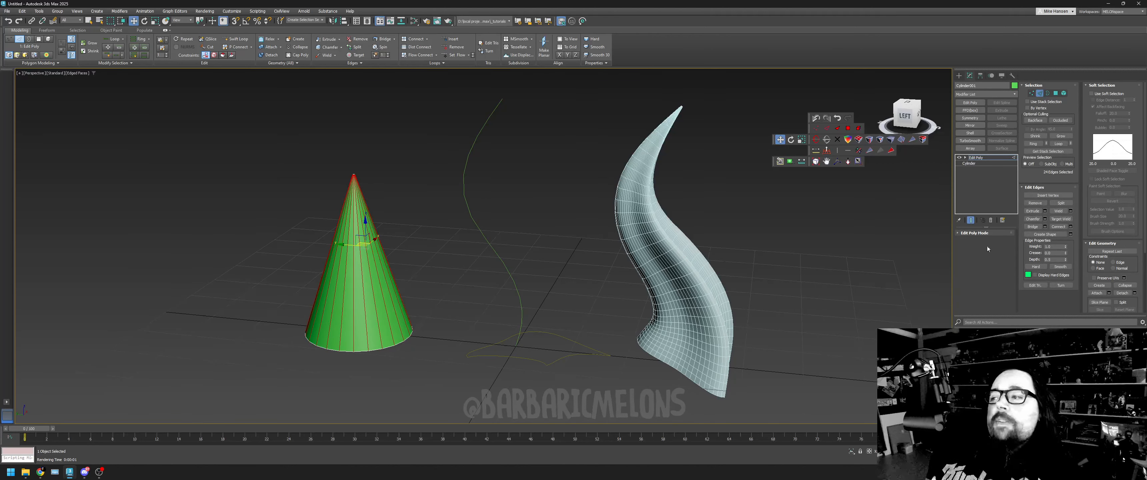
pyautogui.click(991, 221)
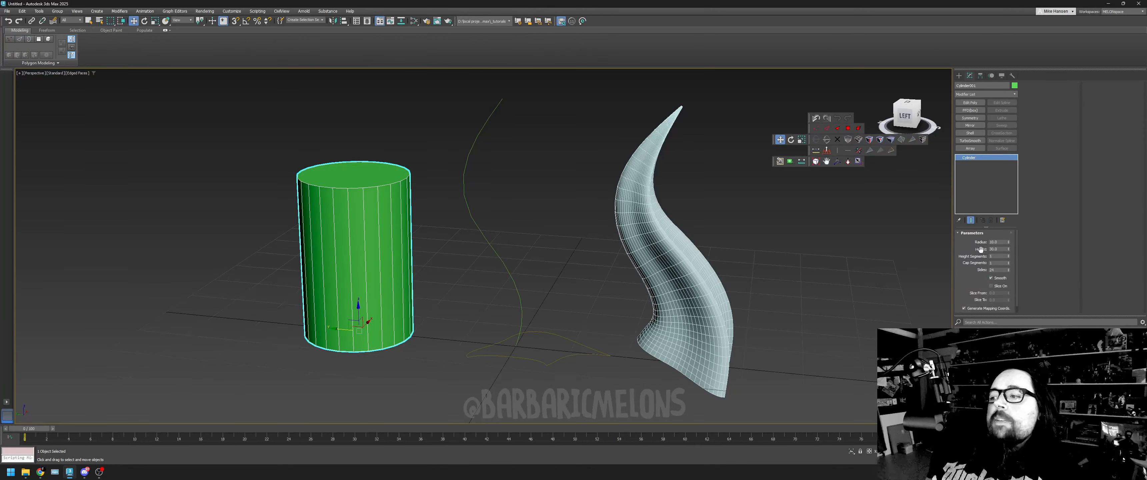
pyautogui.click(1008, 256)
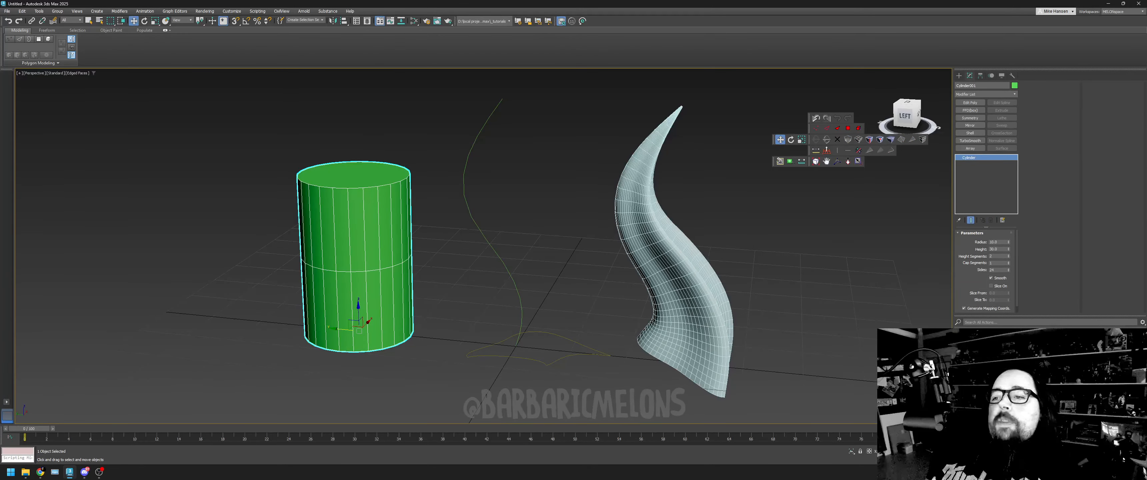
# - Add an Edit Poly modifier to the green cylinder and select all the vertices of its top ring
pyautogui.click(970, 103)
pyautogui.click(1031, 93)
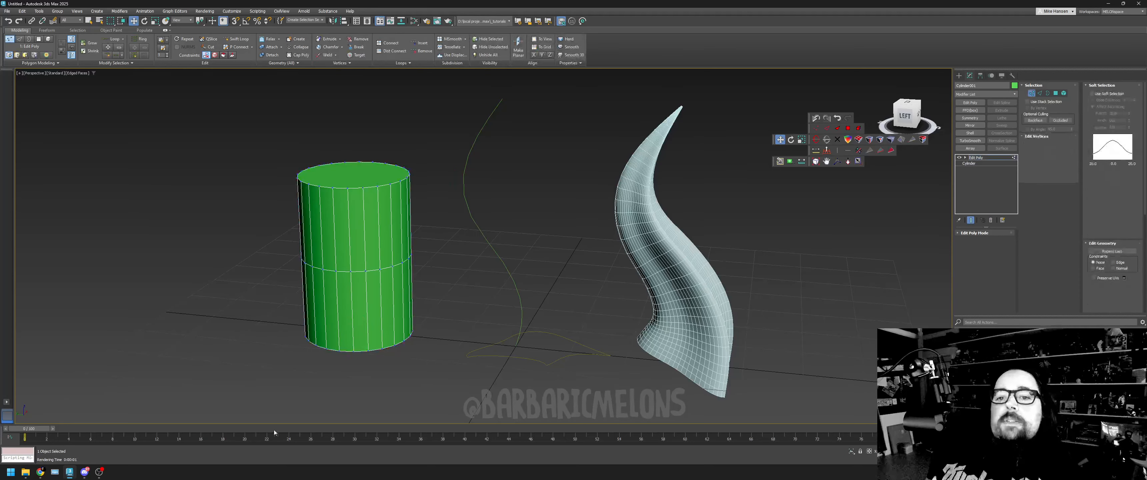
pyautogui.moveTo(193, 105); pyautogui.dragTo(413, 193)
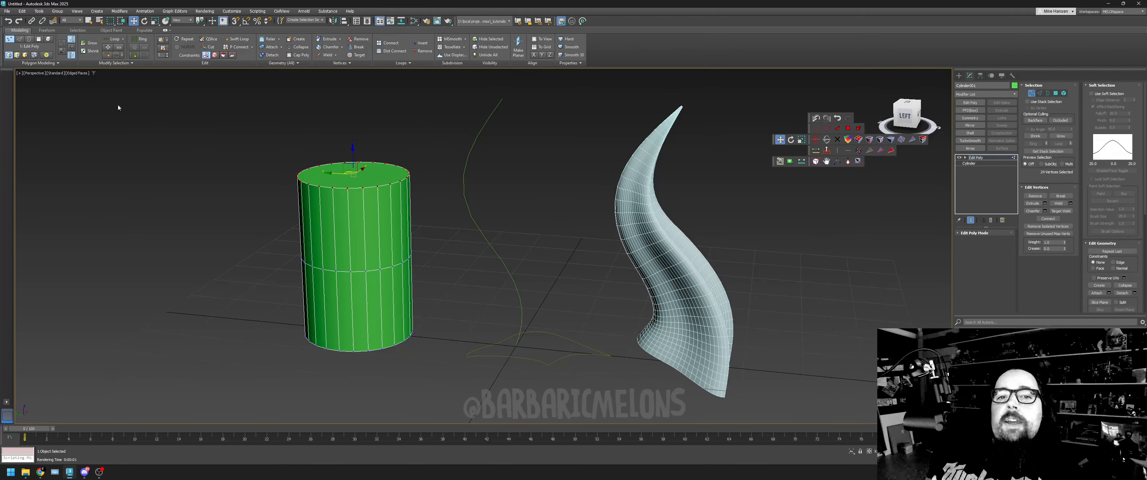
# - Try scaling the cylinder's top ring of vertices inward, and undo it
pyautogui.press('r')
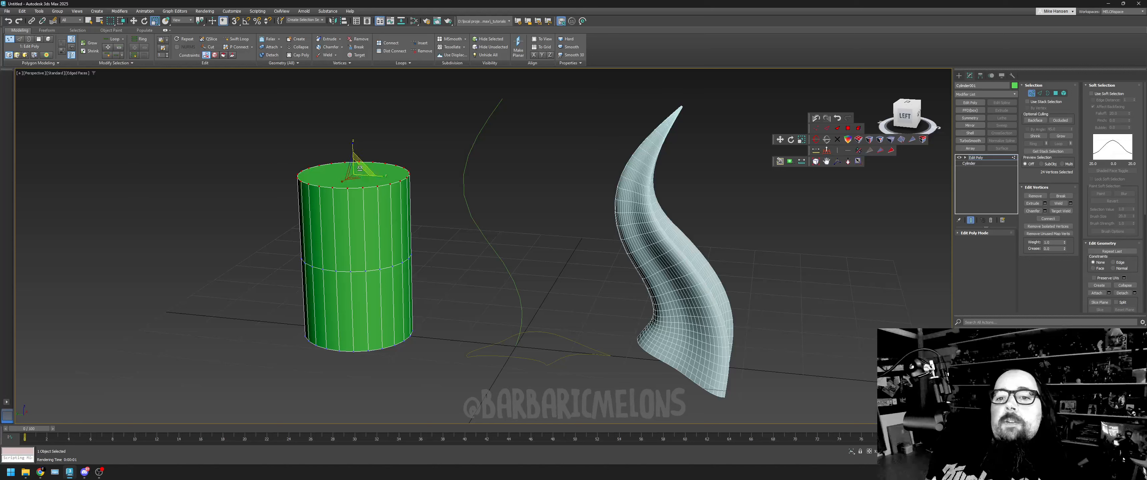
pyautogui.moveTo(359, 167); pyautogui.dragTo(360, 196)
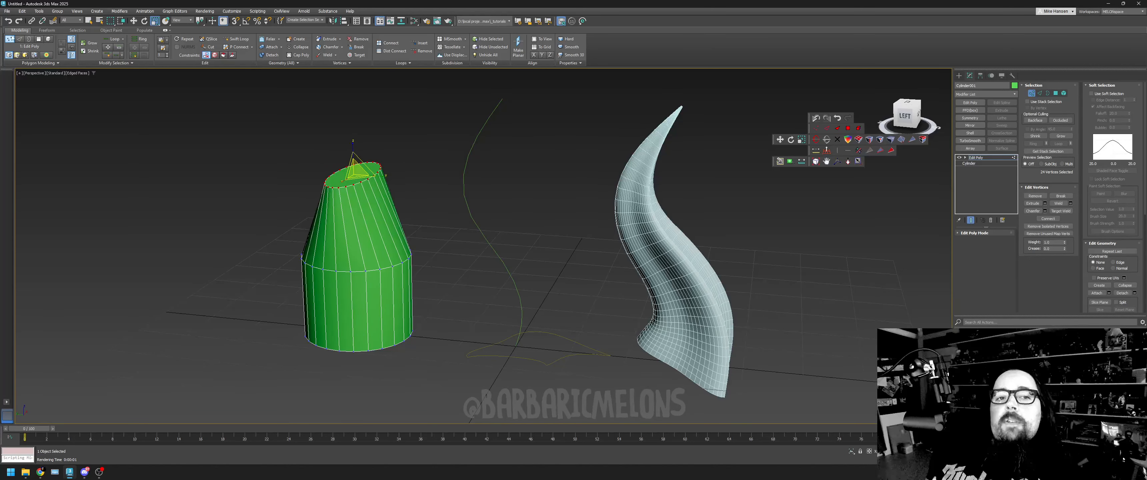
pyautogui.hotkey('ctrl', 'z')
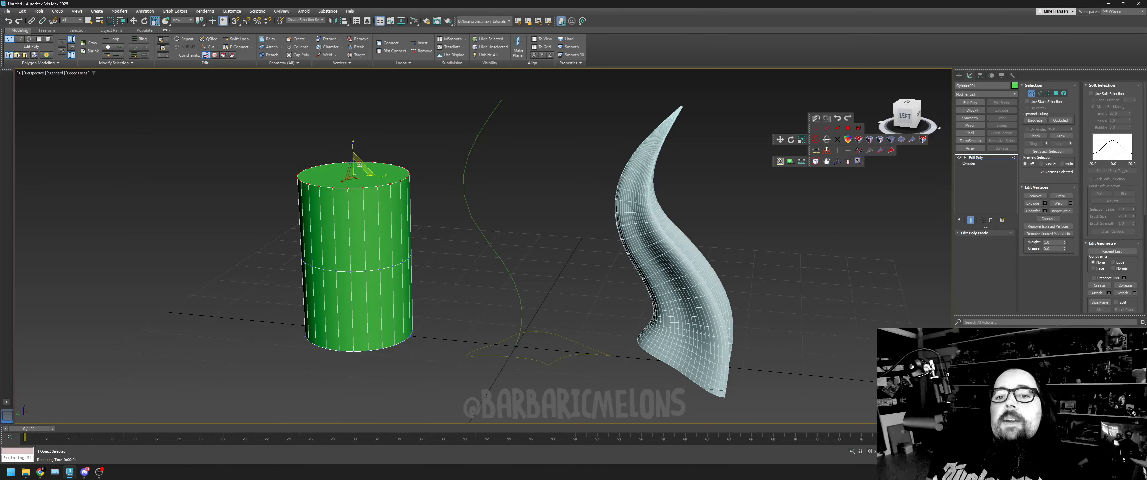
# - Scale the green cylinder's top vertex ring inward to a narrow tip, and shift the tip and the middle ring sideways in opposite directions
pyautogui.moveTo(359, 164); pyautogui.dragTo(360, 219)
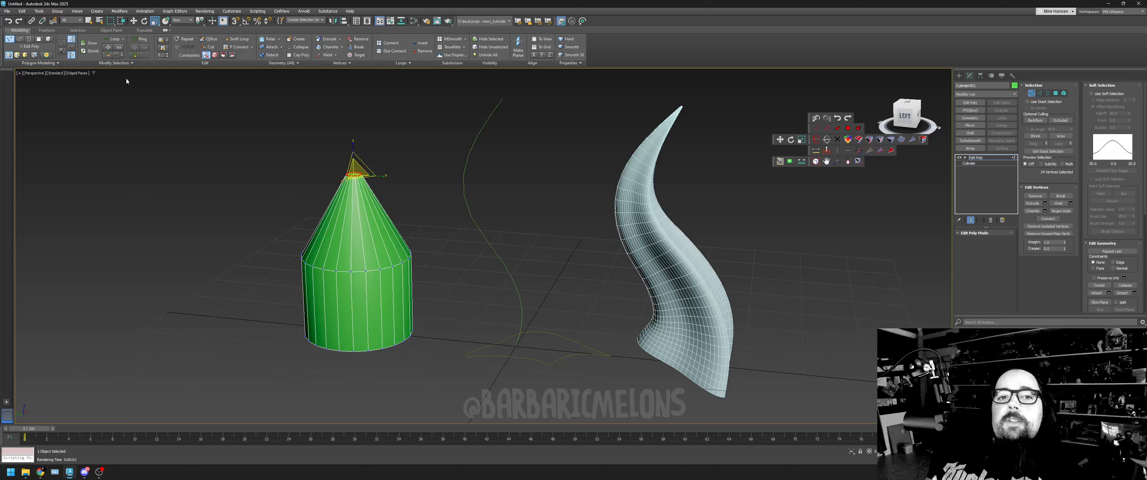
pyautogui.click(134, 21)
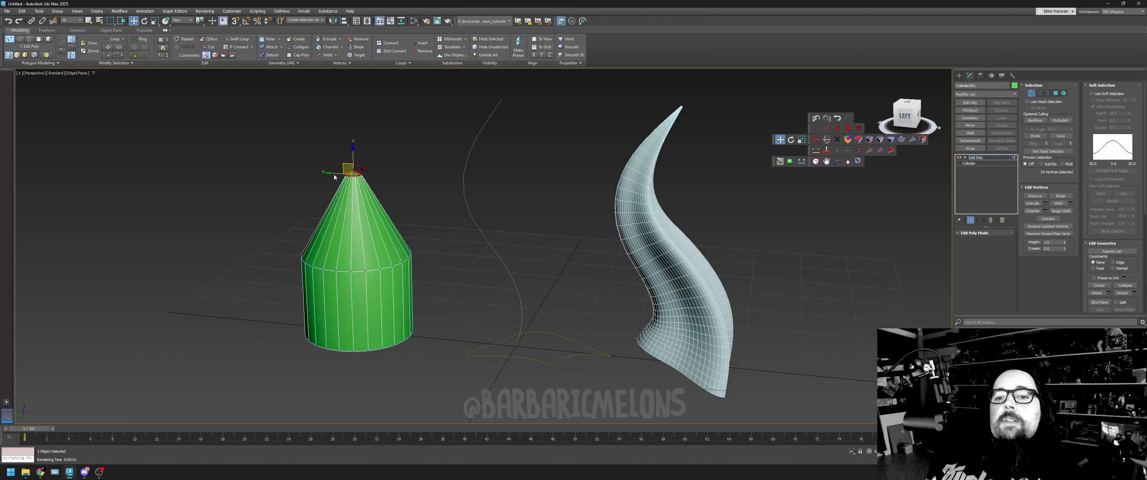
pyautogui.moveTo(337, 174); pyautogui.dragTo(415, 176)
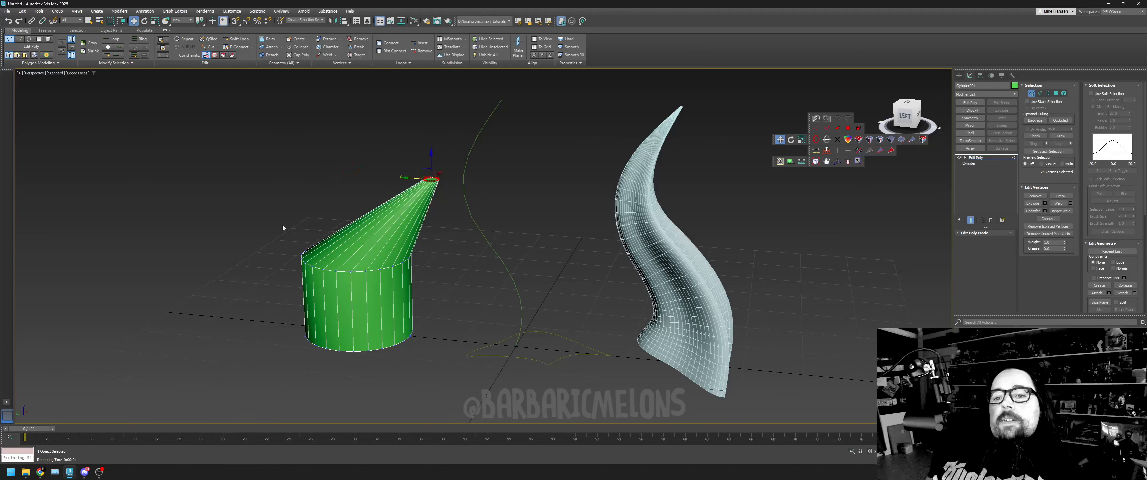
pyautogui.moveTo(417, 294); pyautogui.dragTo(416, 293)
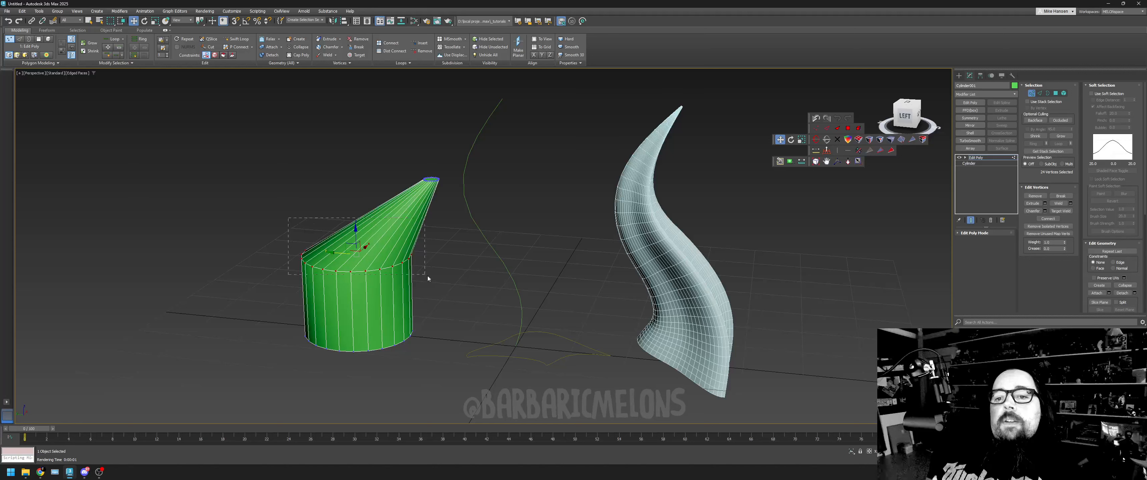
pyautogui.moveTo(334, 251); pyautogui.dragTo(300, 251)
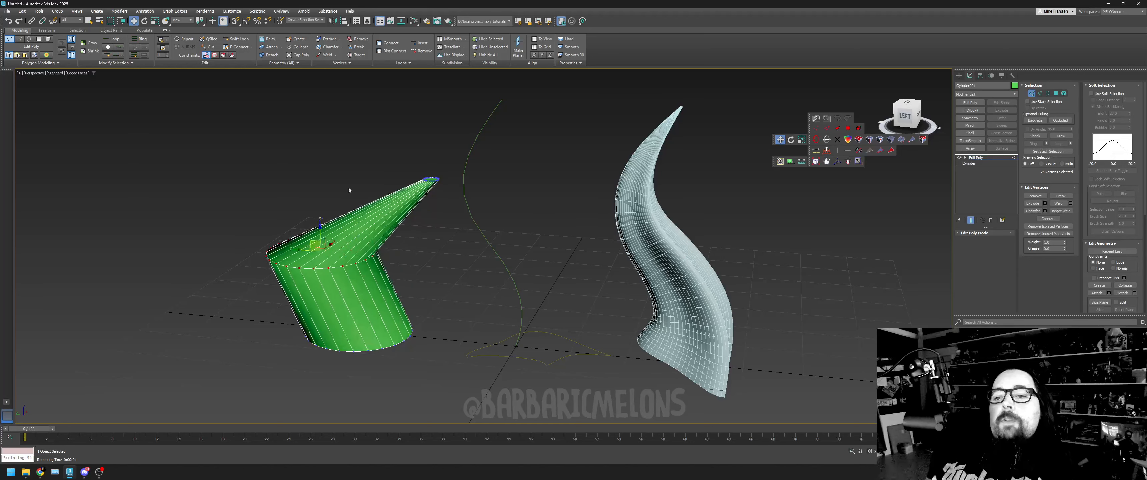
# - Try chamfering the green cone's middle edge loop with a larger amount, additional segments and Uniform mitering
pyautogui.click(1041, 94)
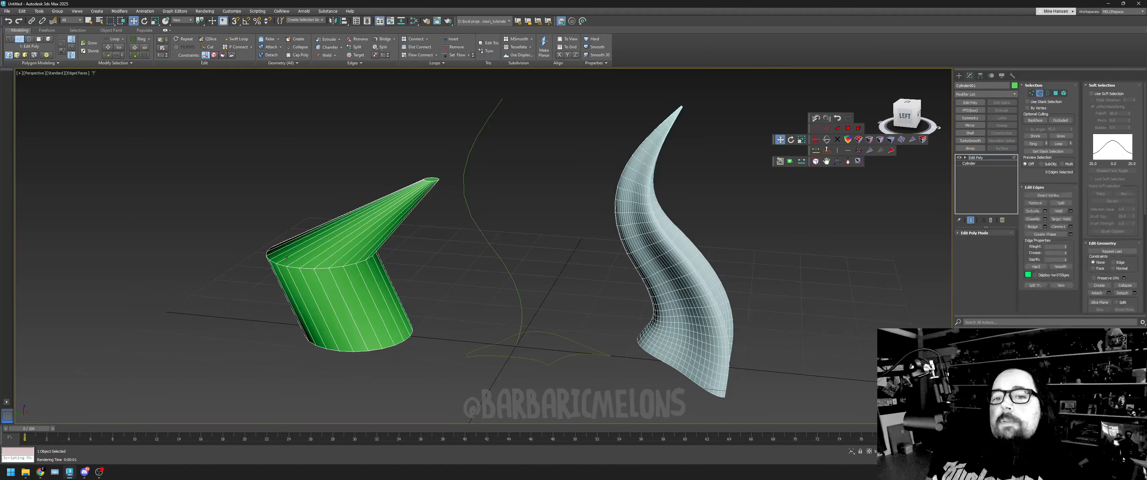
pyautogui.doubleClick(309, 267)
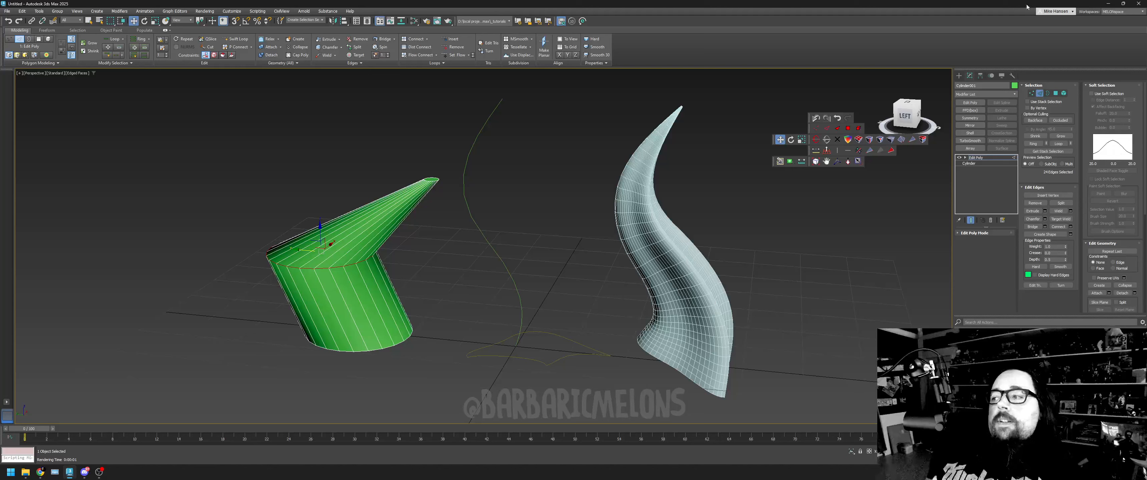
pyautogui.click(1045, 220)
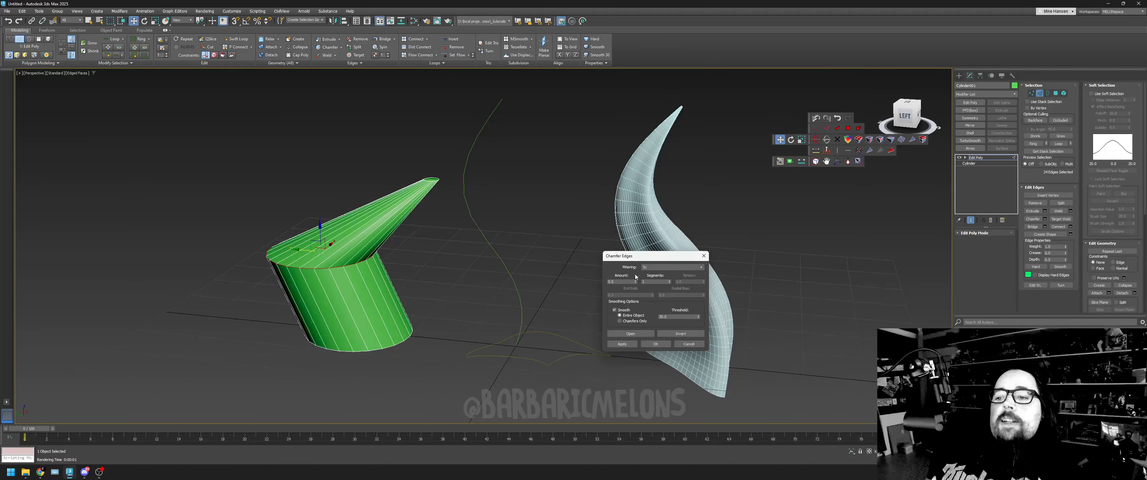
pyautogui.moveTo(636, 281); pyautogui.dragTo(686, 261)
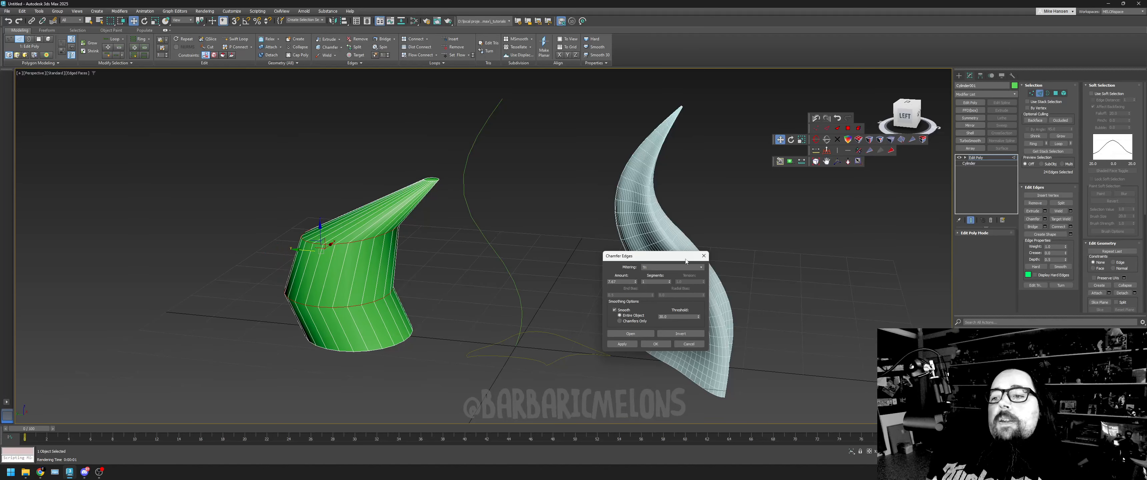
pyautogui.click(671, 281)
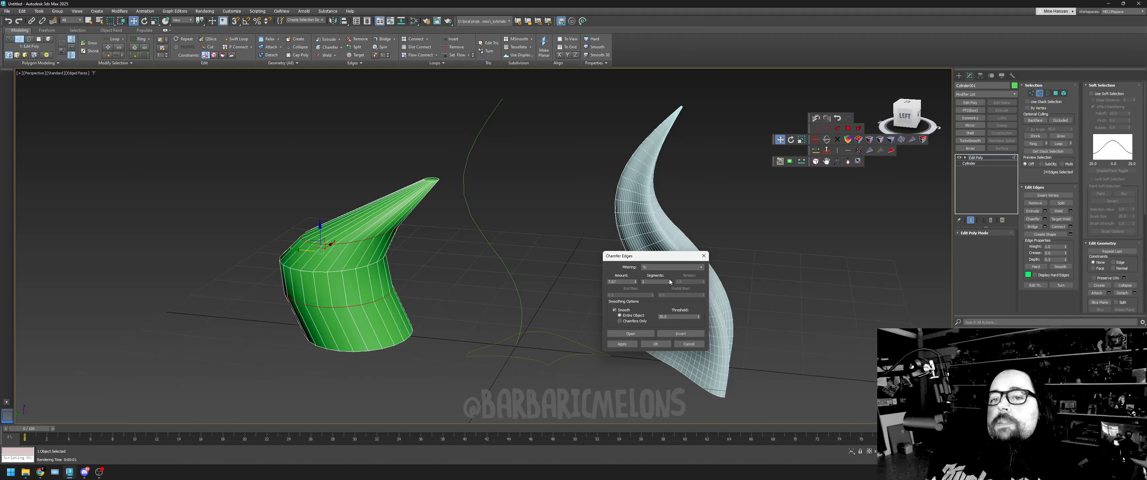
pyautogui.click(675, 267)
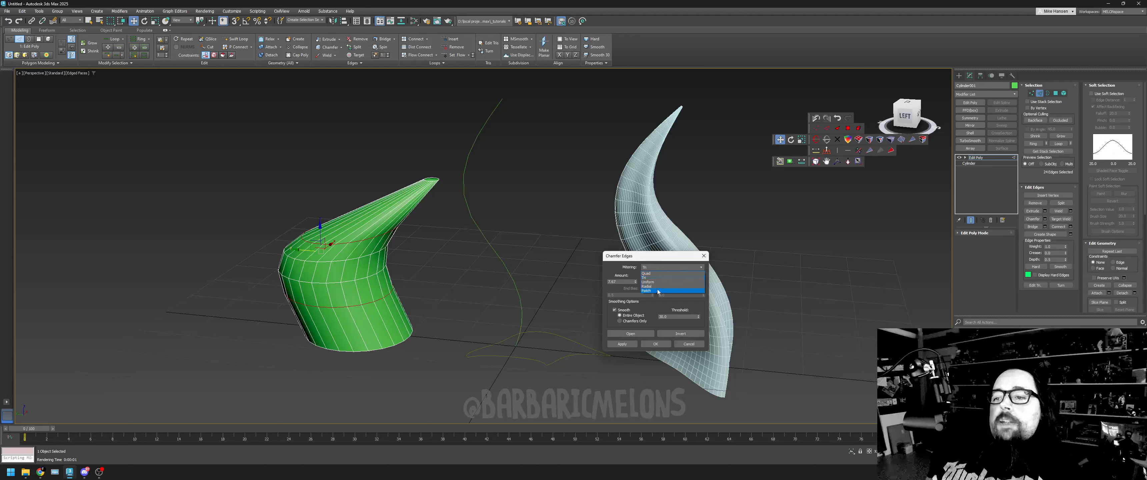
pyautogui.click(651, 283)
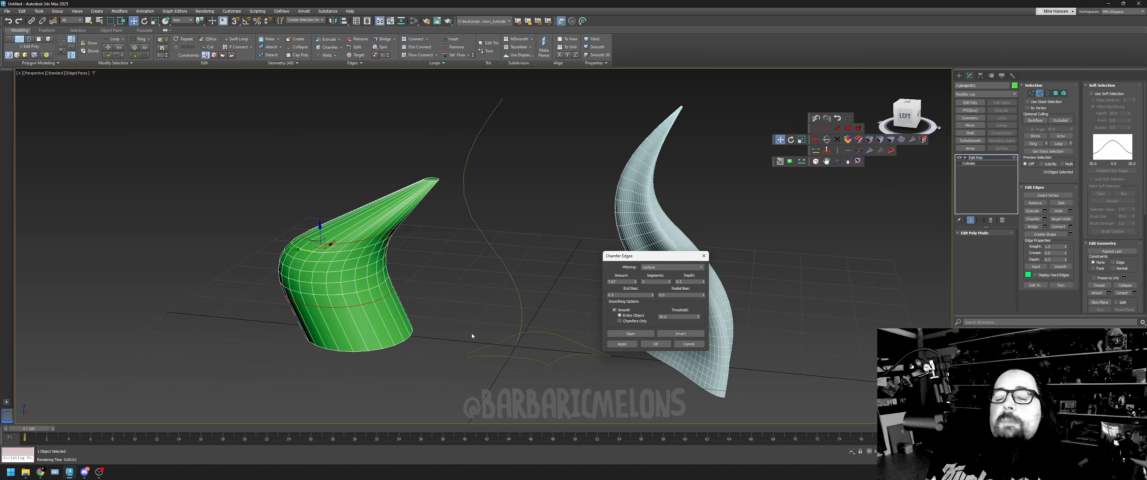
pyautogui.click(689, 344)
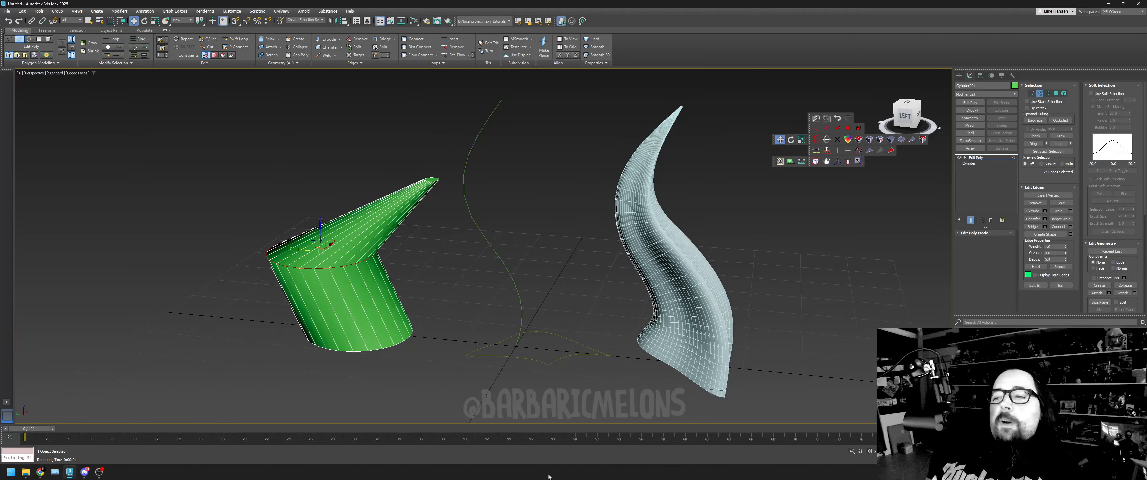
# - Leave edge editing on the green cone and open the Twist deformation curve of the horn Loft
pyautogui.click(902, 134)
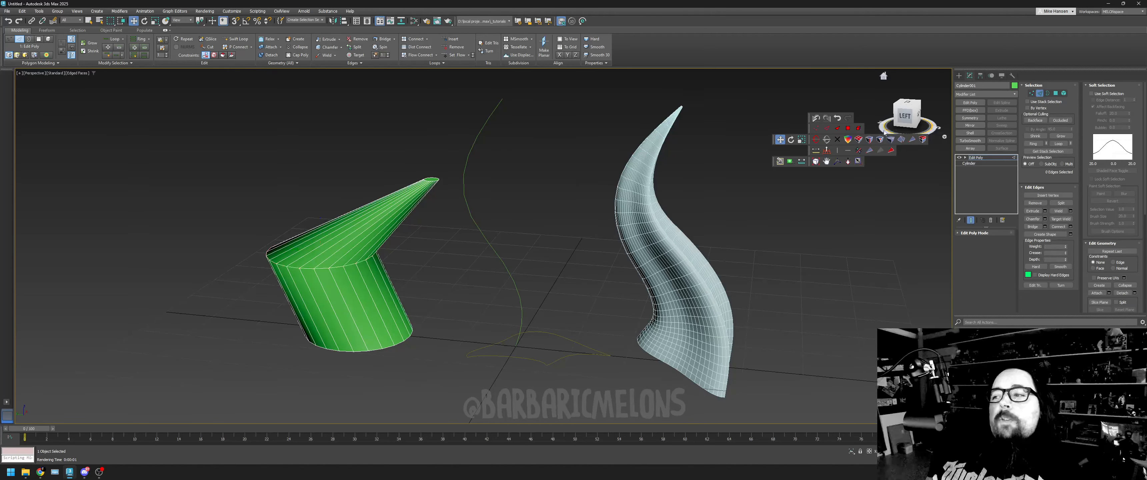
pyautogui.moveTo(912, 114)
pyautogui.mouseDown()
pyautogui.moveTo(885, 116)
pyautogui.moveTo(906, 115)
pyautogui.moveTo(907, 85)
pyautogui.moveTo(902, 116)
pyautogui.mouseUp()
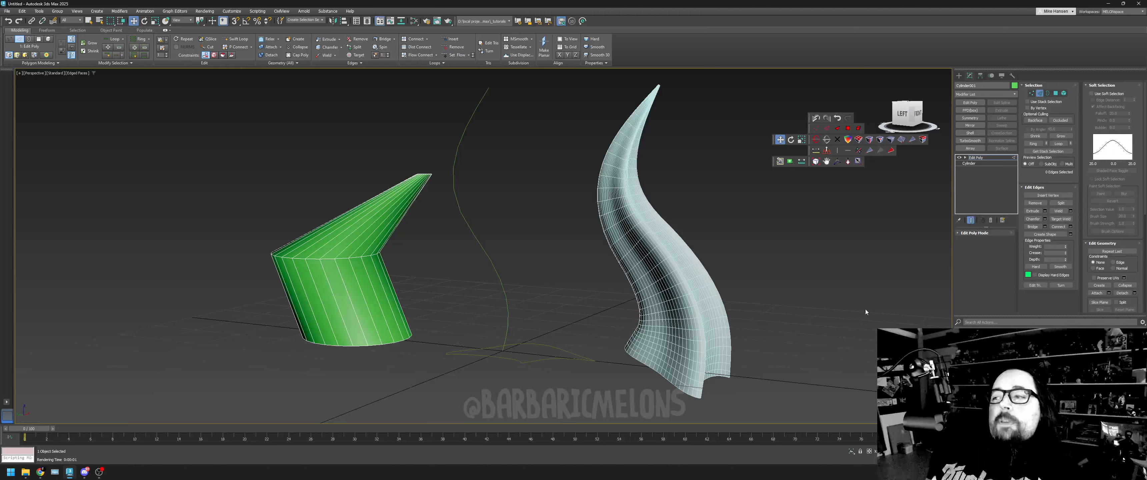
pyautogui.click(1047, 93)
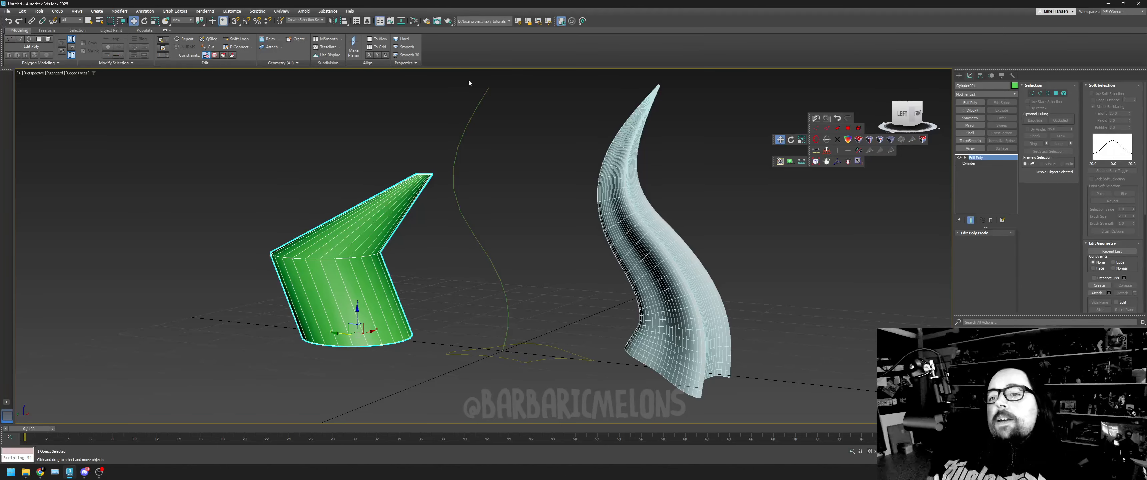
pyautogui.click(668, 258)
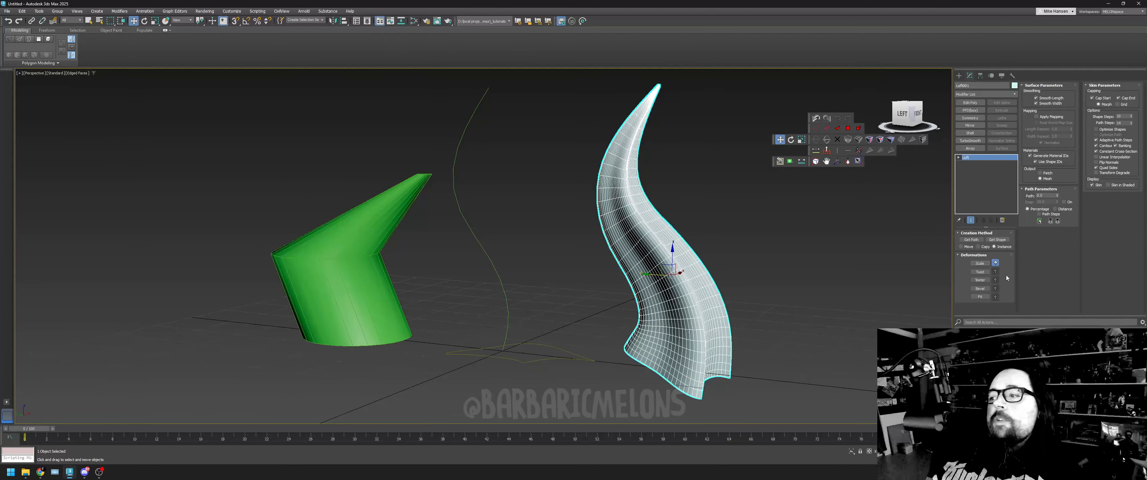
pyautogui.click(984, 272)
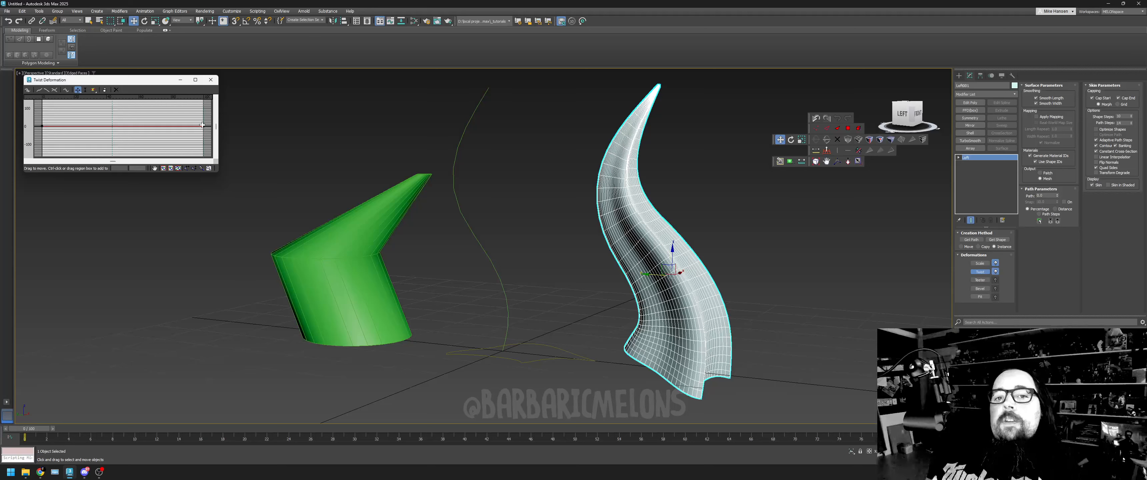
# - Raise the end point of the Twist curve well above zero to wind the horn strongly around its path, and deselect it
pyautogui.moveTo(203, 126); pyautogui.dragTo(207, 117)
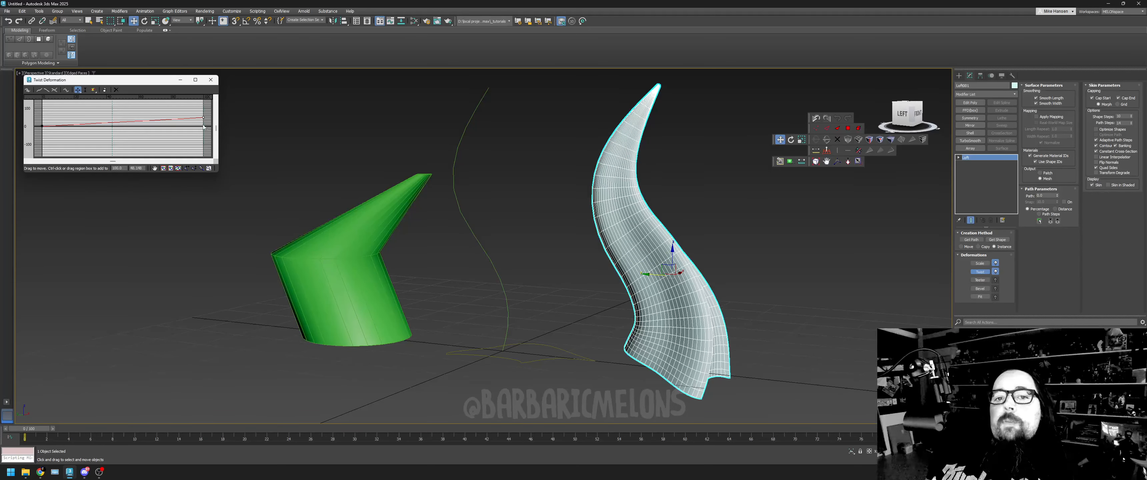
pyautogui.moveTo(203, 117); pyautogui.dragTo(206, 103)
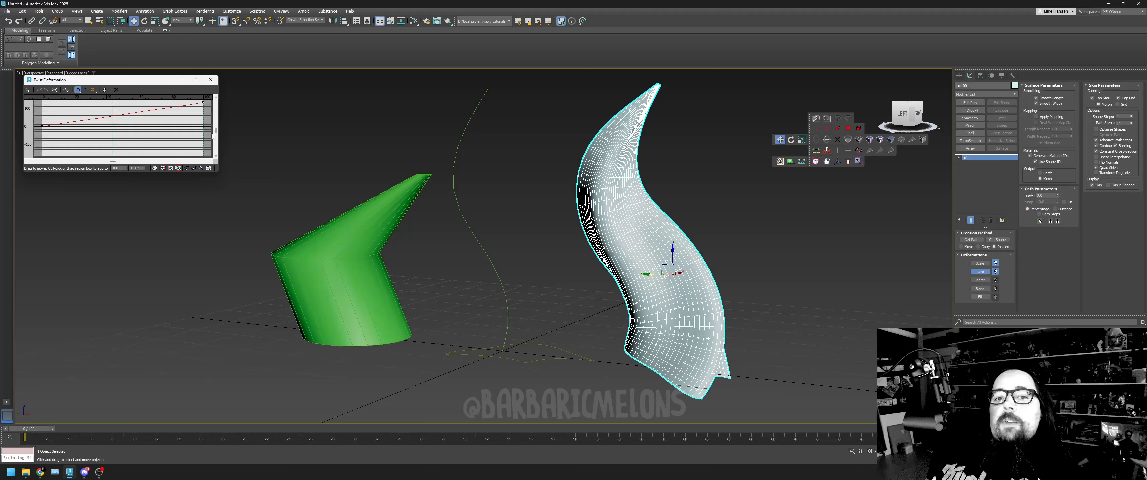
pyautogui.moveTo(216, 130); pyautogui.dragTo(216, 128)
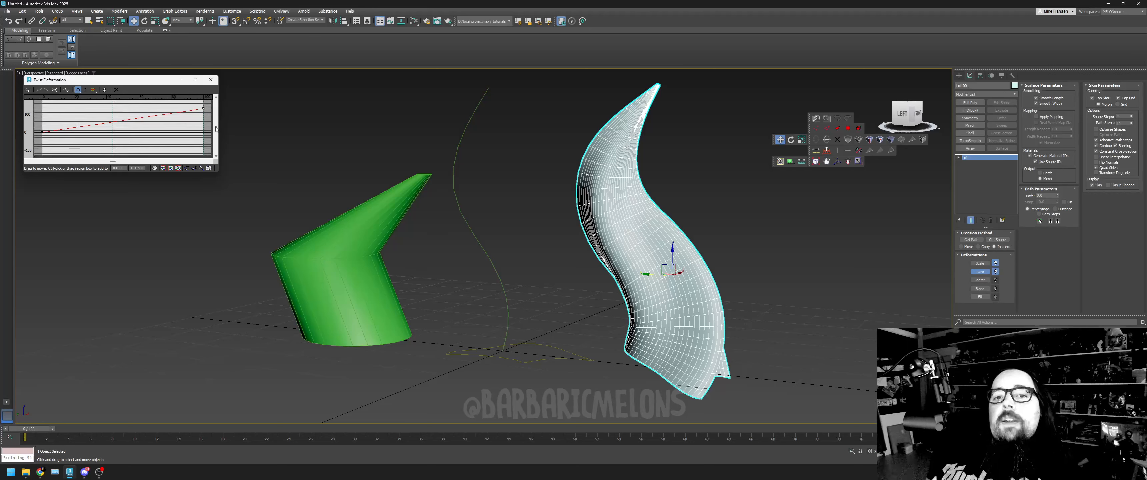
pyautogui.moveTo(202, 108); pyautogui.dragTo(204, 62)
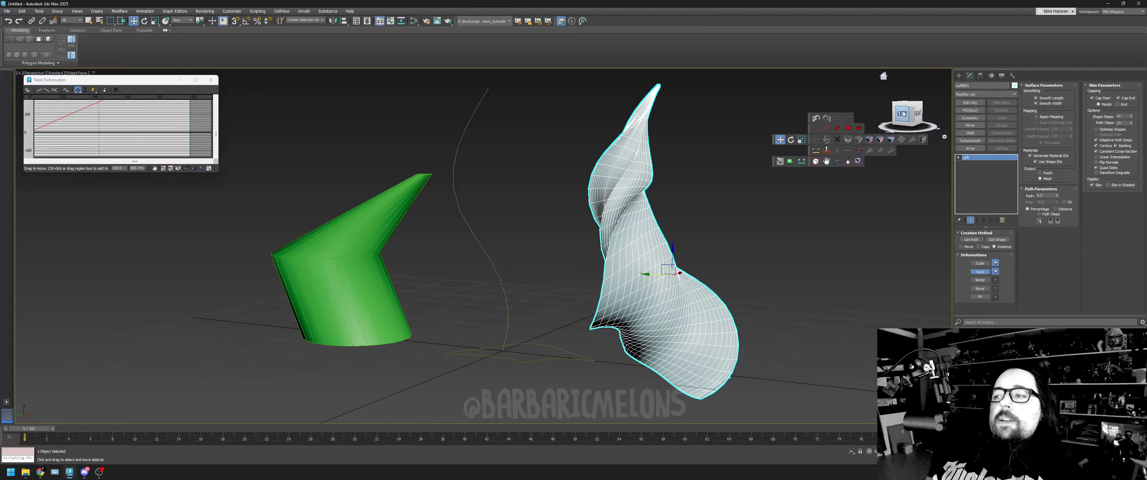
pyautogui.moveTo(902, 105)
pyautogui.mouseDown()
pyautogui.moveTo(919, 109)
pyautogui.moveTo(882, 112)
pyautogui.mouseUp()
pyautogui.click(815, 160)
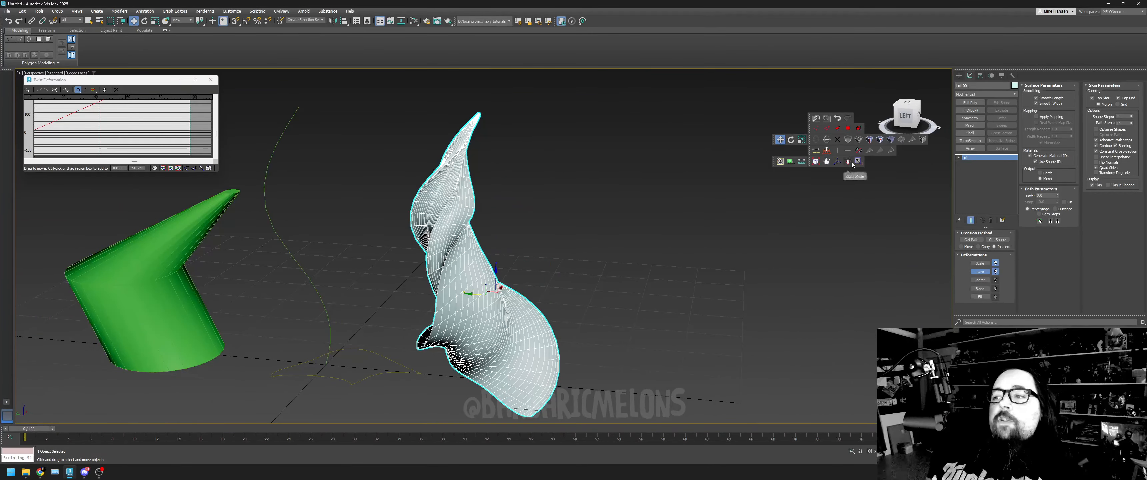
pyautogui.keyDown('ctrl'); pyautogui.keyDown('alt'); pyautogui.moveTo(860, 201); pyautogui.dragTo(861, 319, button='middle'); pyautogui.keyUp('alt'); pyautogui.keyUp('ctrl')
pyautogui.click(829, 288)
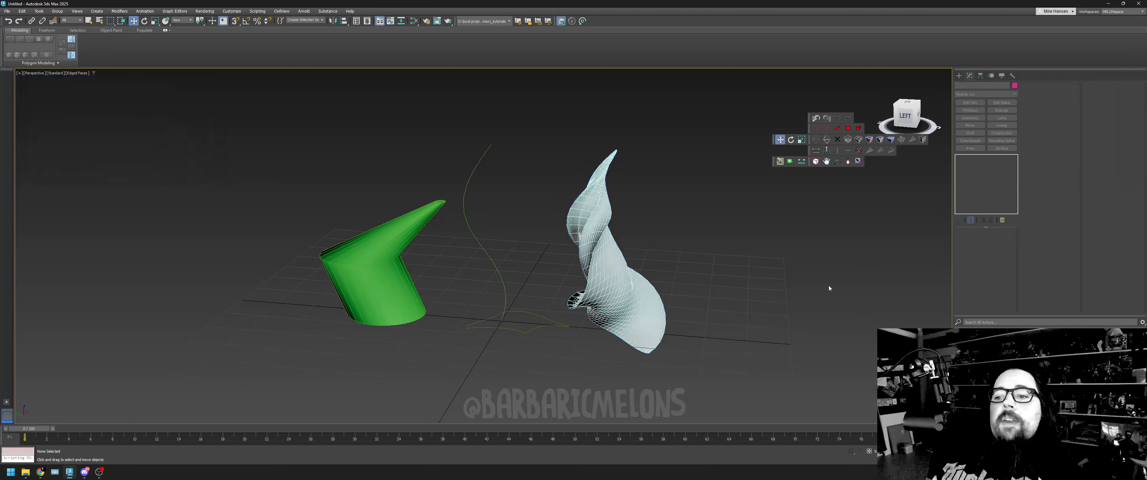
# - Reset the scene without saving the changes
pyautogui.click(7, 11)
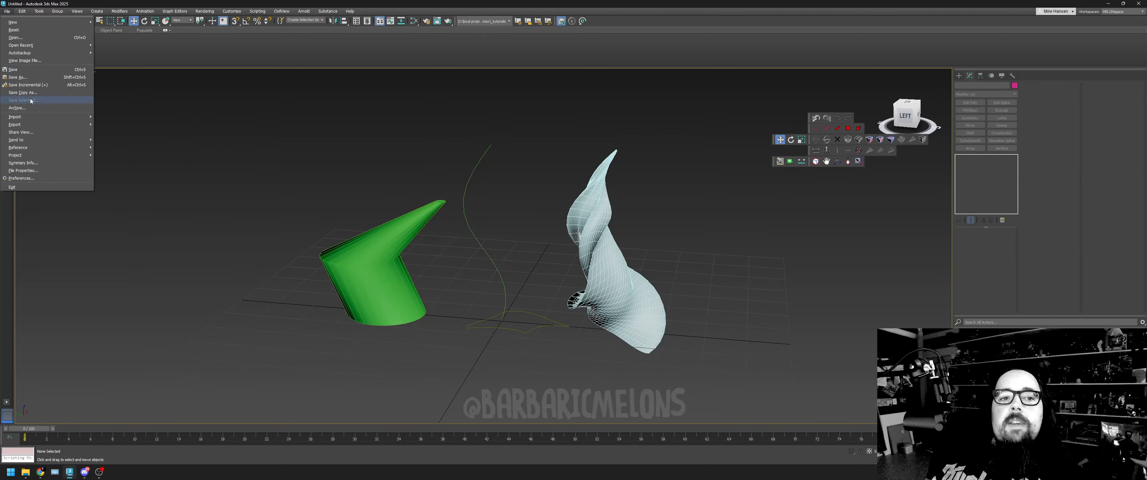
pyautogui.click(36, 30)
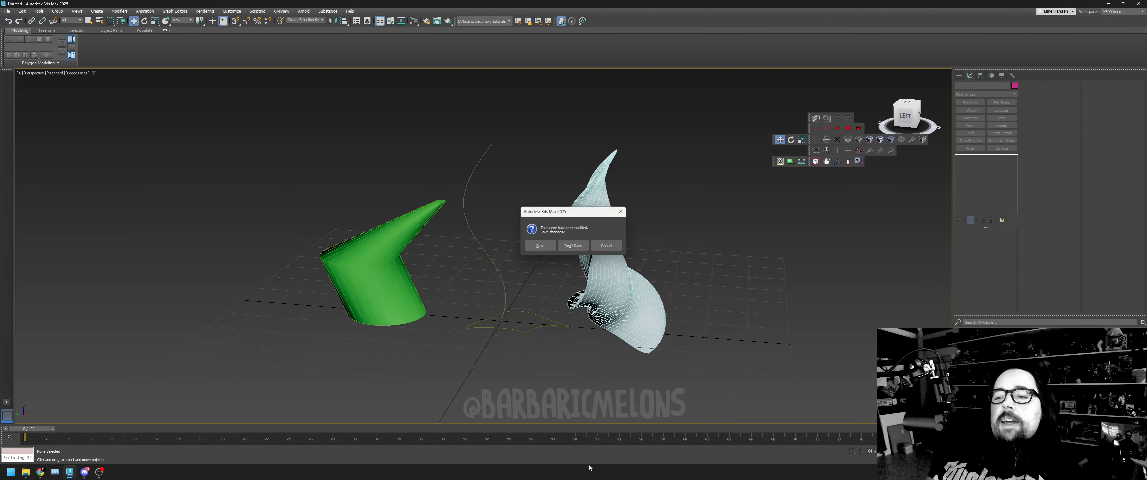
pyautogui.click(573, 245)
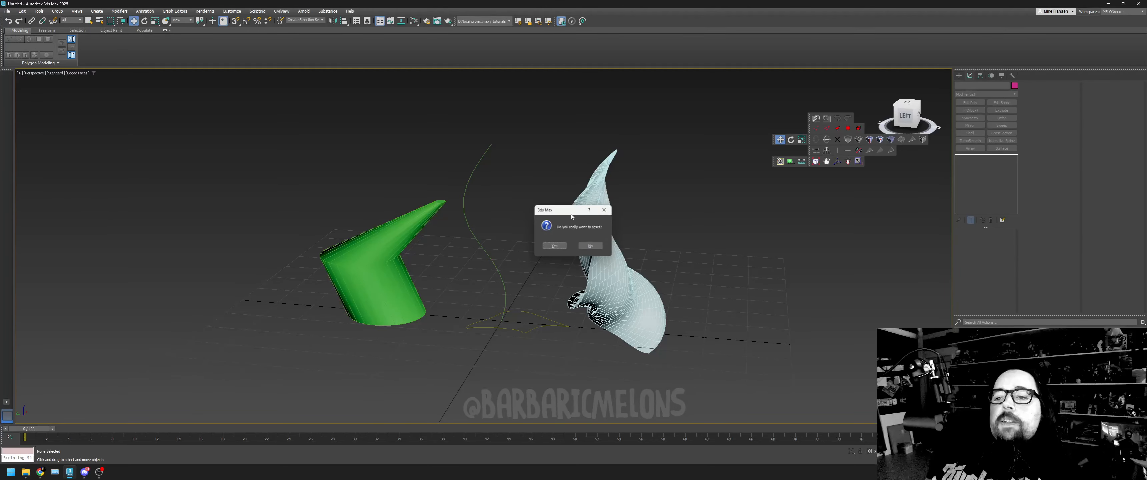
pyautogui.click(563, 245)
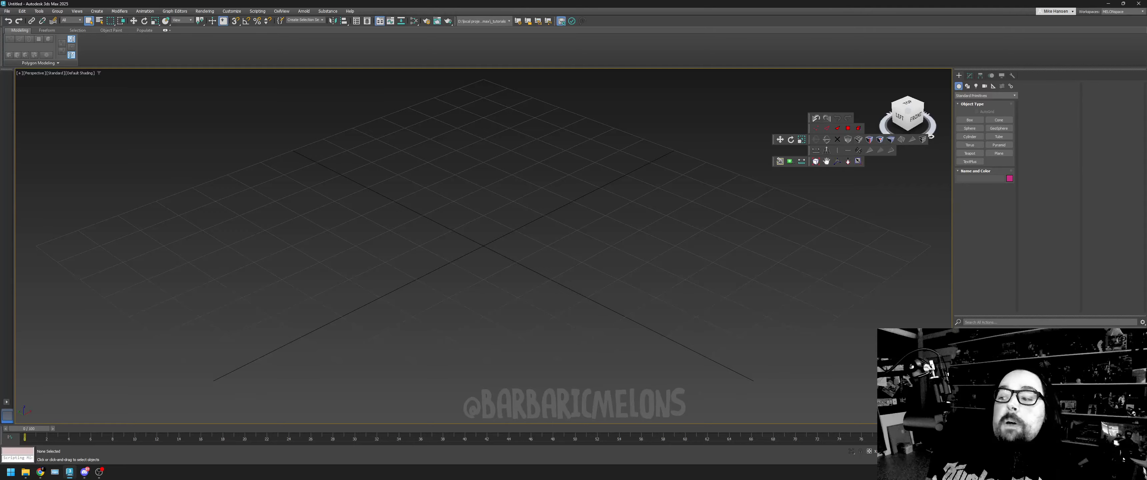
# - Start a Line spline in the maximized Left view with one hanging curve: corner start, smooth low point, and a corner end level with the start
pyautogui.click(858, 162)
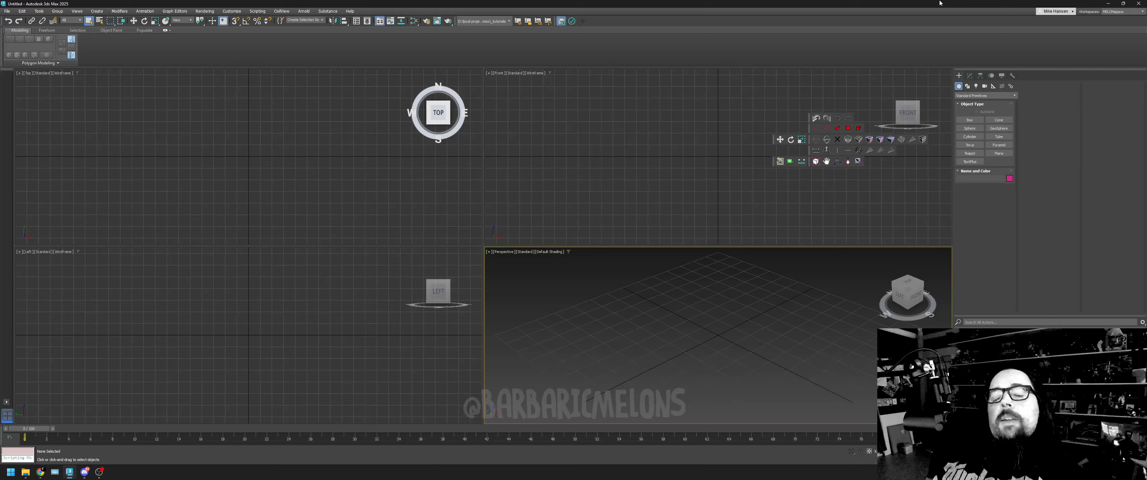
pyautogui.click(968, 86)
pyautogui.click(969, 128)
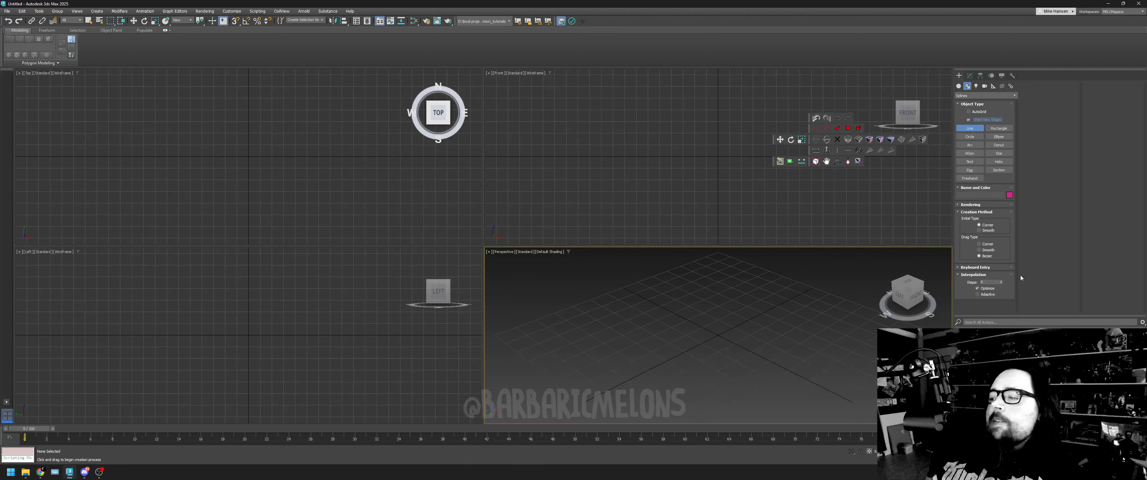
pyautogui.click(859, 161)
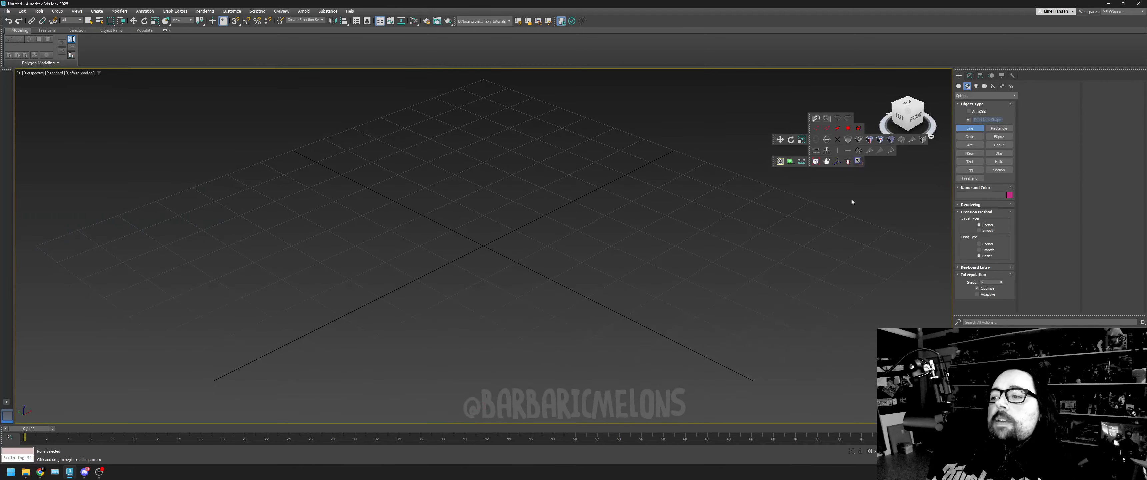
pyautogui.click(858, 162)
pyautogui.rightClick(458, 343)
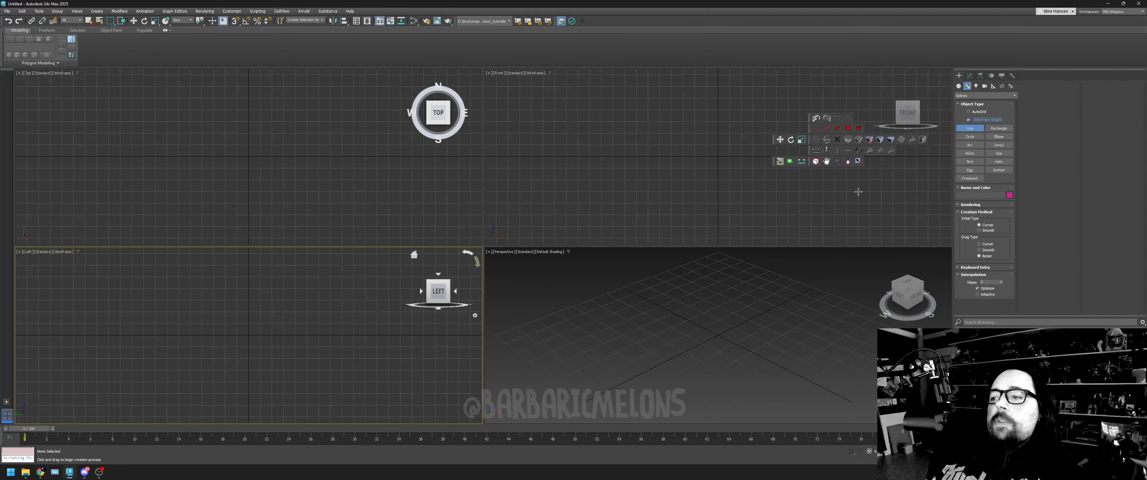
pyautogui.click(858, 162)
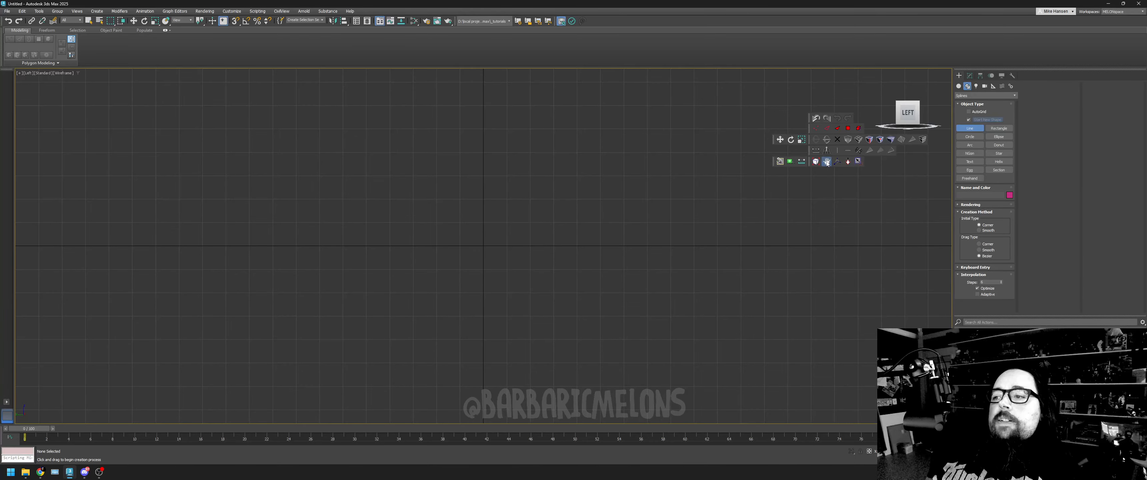
pyautogui.click(827, 163)
pyautogui.moveTo(825, 203); pyautogui.dragTo(813, 362)
pyautogui.rightClick(817, 329)
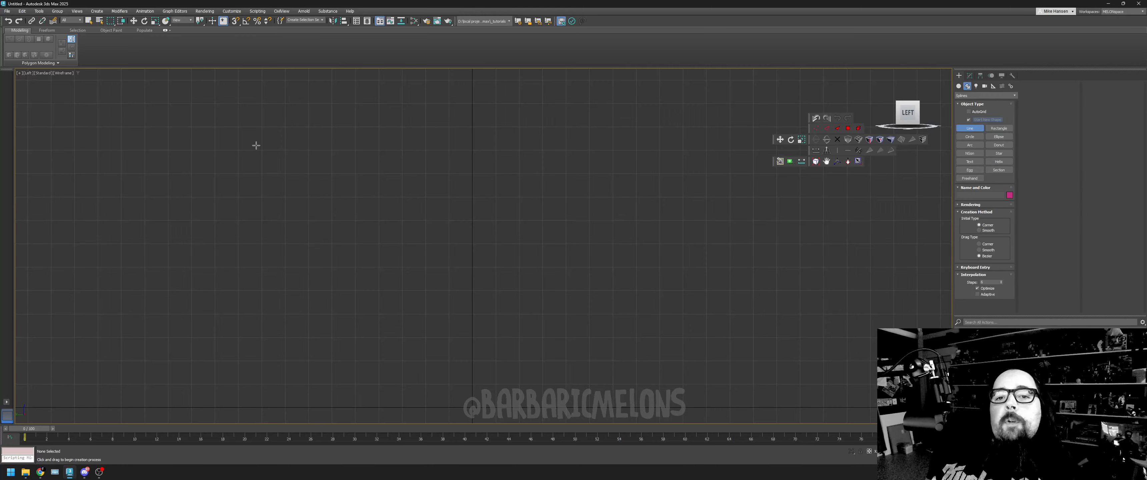
pyautogui.click(214, 104)
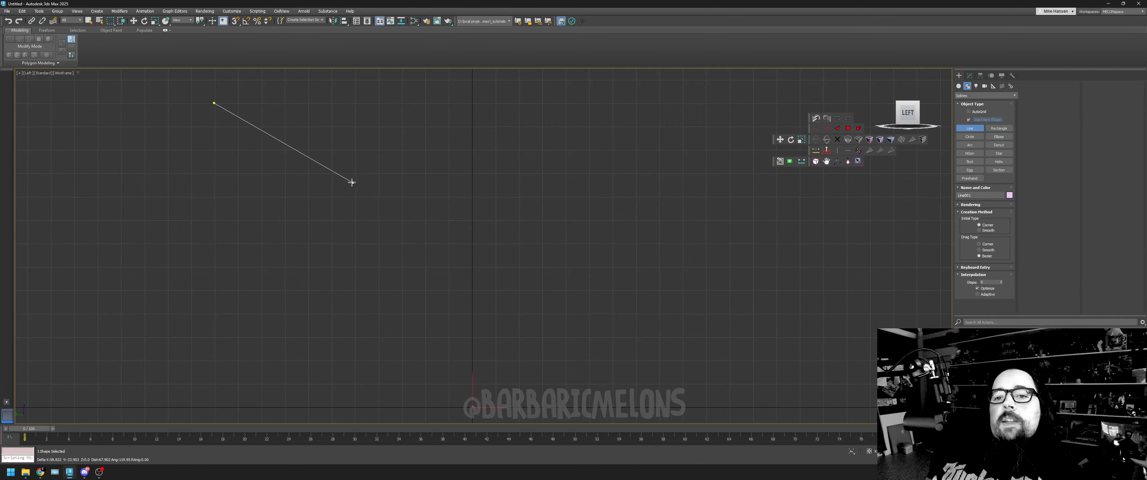
pyautogui.moveTo(337, 189); pyautogui.dragTo(425, 188)
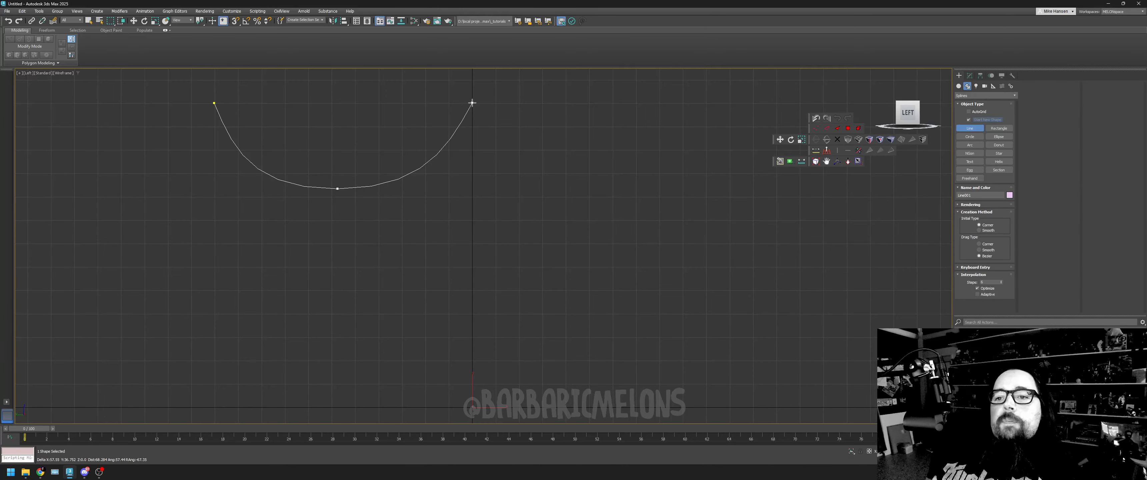
pyautogui.click(471, 103)
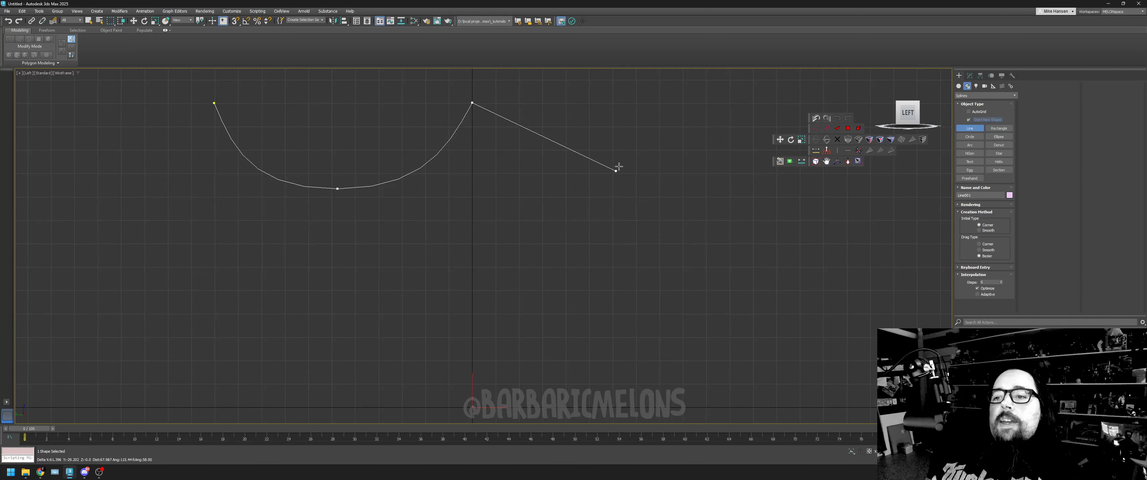
# - Continue the line with a shallower hanging curve and a deep, narrow one, each through a smooth low point, and finish the spline
pyautogui.moveTo(594, 158); pyautogui.dragTo(667, 157)
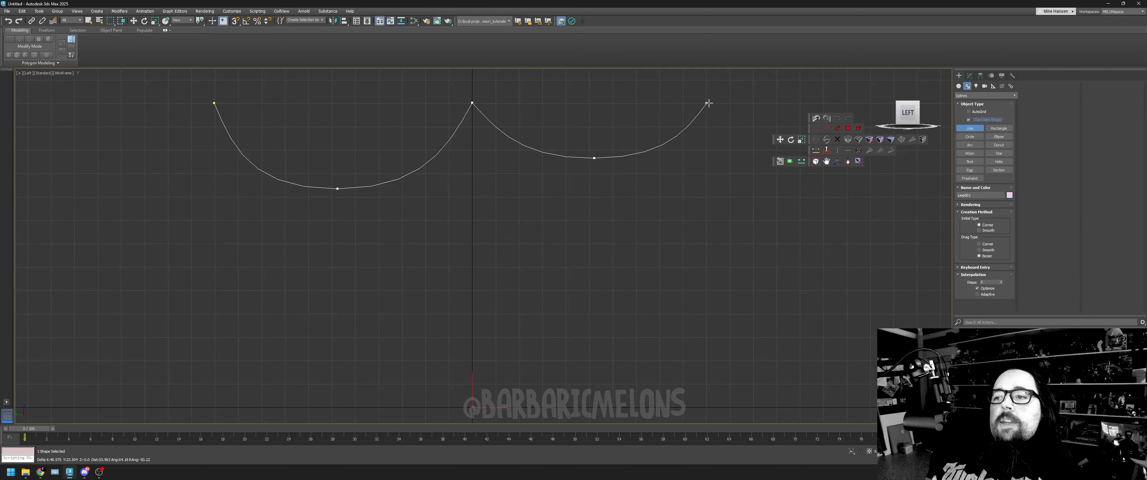
pyautogui.click(706, 103)
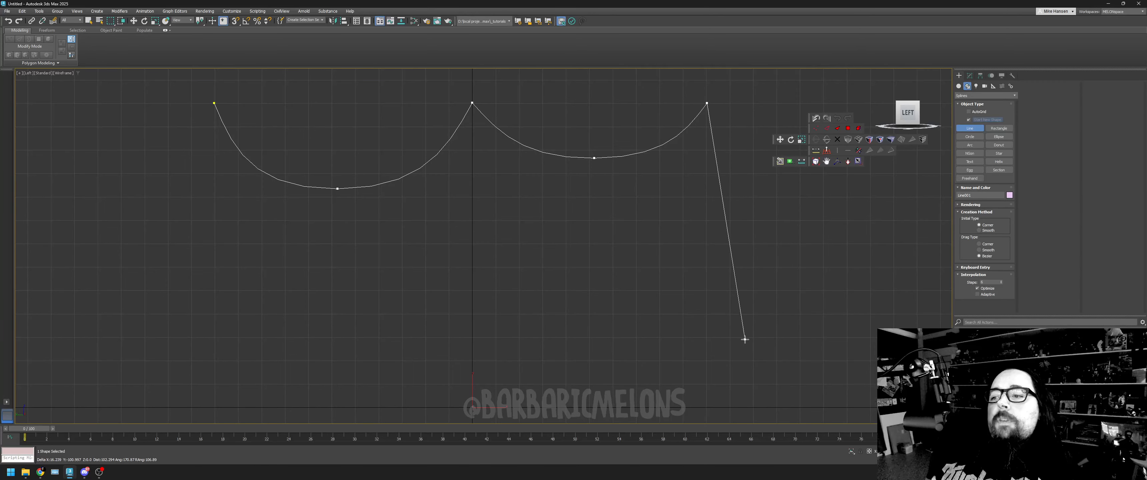
pyautogui.moveTo(754, 341); pyautogui.dragTo(785, 345)
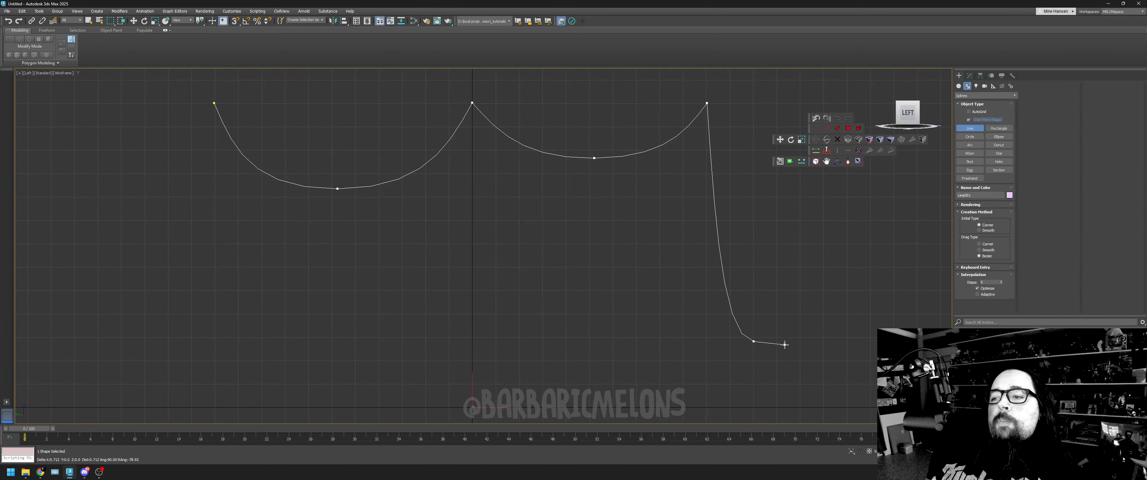
pyautogui.click(799, 105)
pyautogui.rightClick(799, 105)
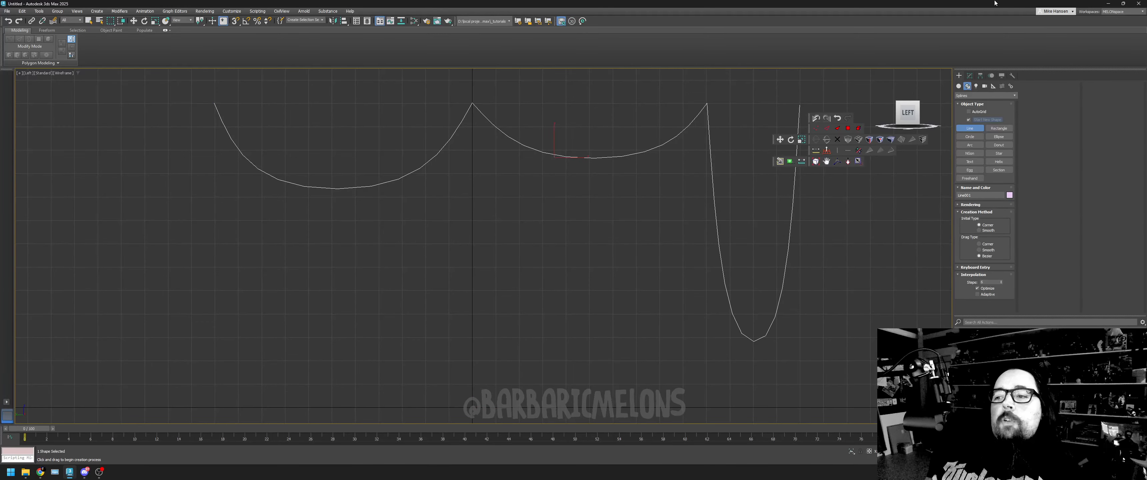
# - Draw a small Circle spline below the hanging curves as a cross-section
pyautogui.click(969, 136)
pyautogui.moveTo(507, 373); pyautogui.dragTo(524, 378)
pyautogui.rightClick(558, 320)
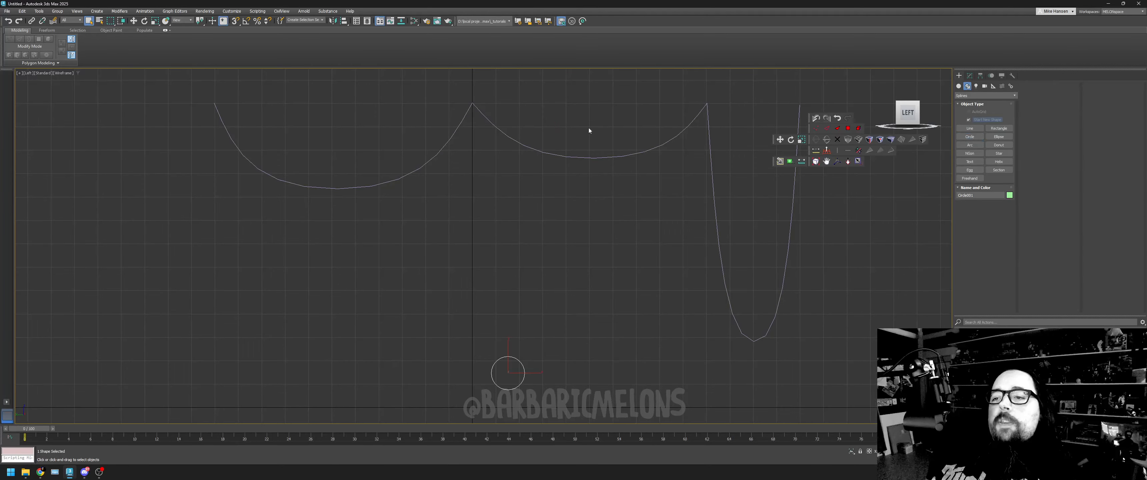
# - Create a Loft compound object from the hanging line, using the small circle as its shape
pyautogui.moveTo(612, 174); pyautogui.dragTo(611, 175)
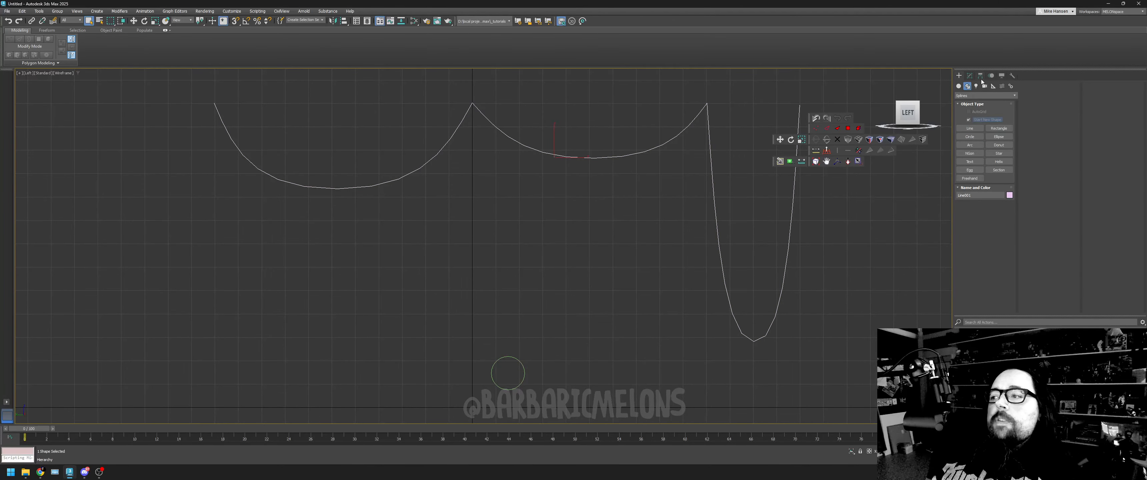
pyautogui.click(969, 76)
pyautogui.click(958, 77)
pyautogui.click(986, 95)
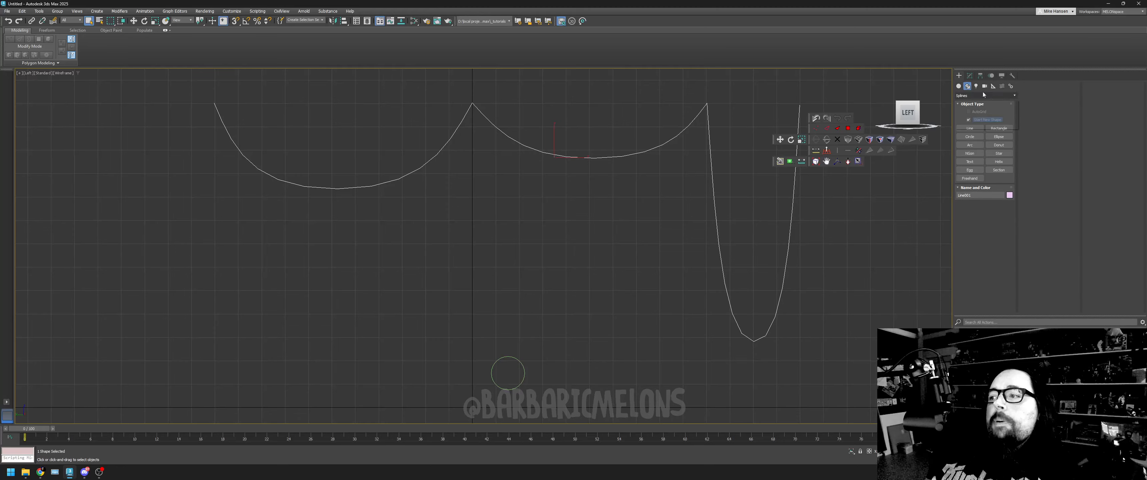
pyautogui.click(969, 117)
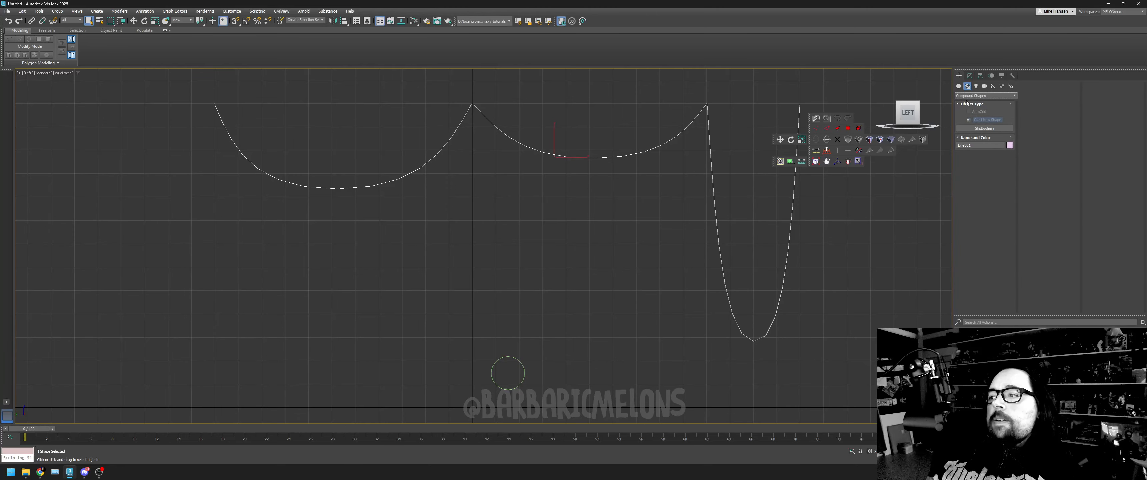
pyautogui.click(985, 95)
pyautogui.click(959, 87)
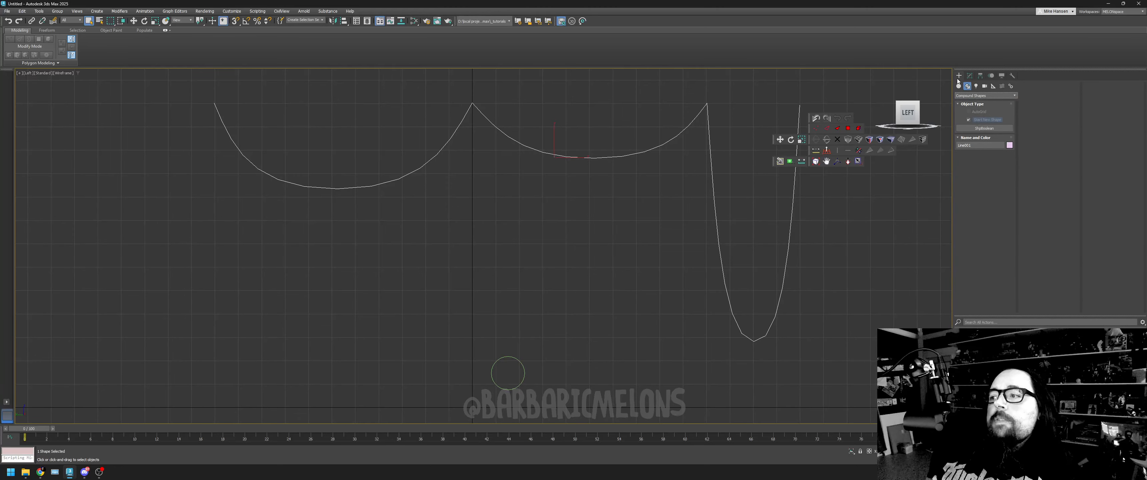
pyautogui.click(959, 86)
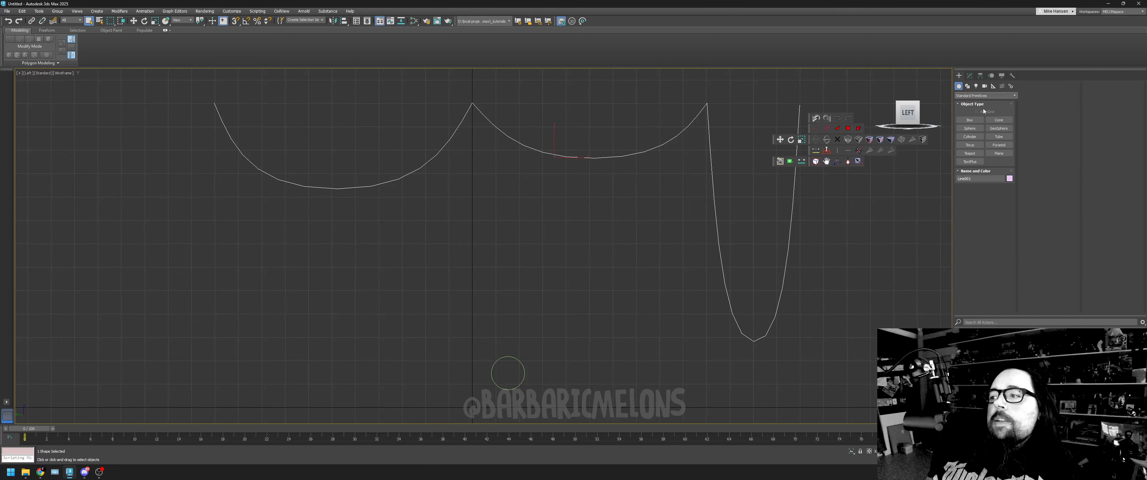
pyautogui.click(986, 96)
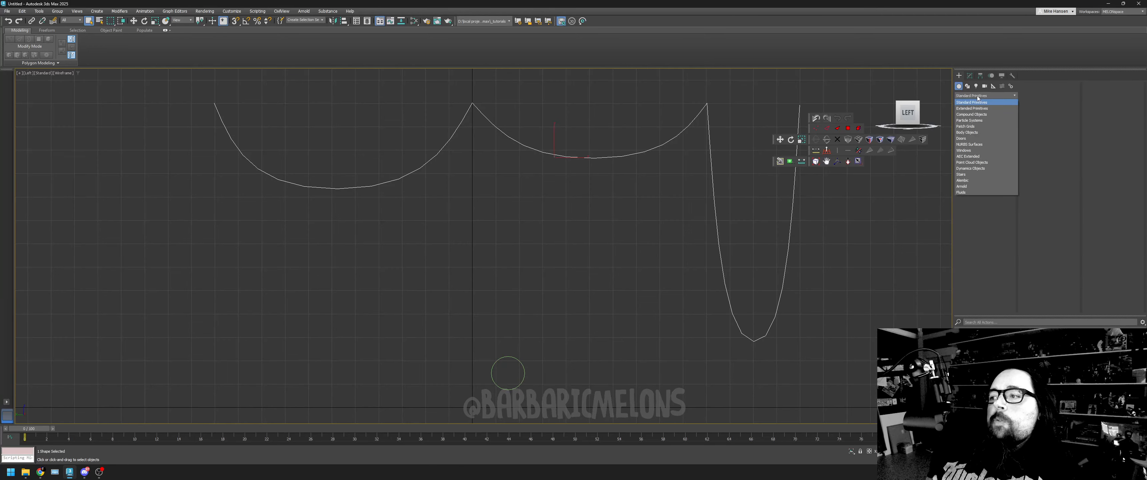
pyautogui.click(972, 114)
pyautogui.click(999, 145)
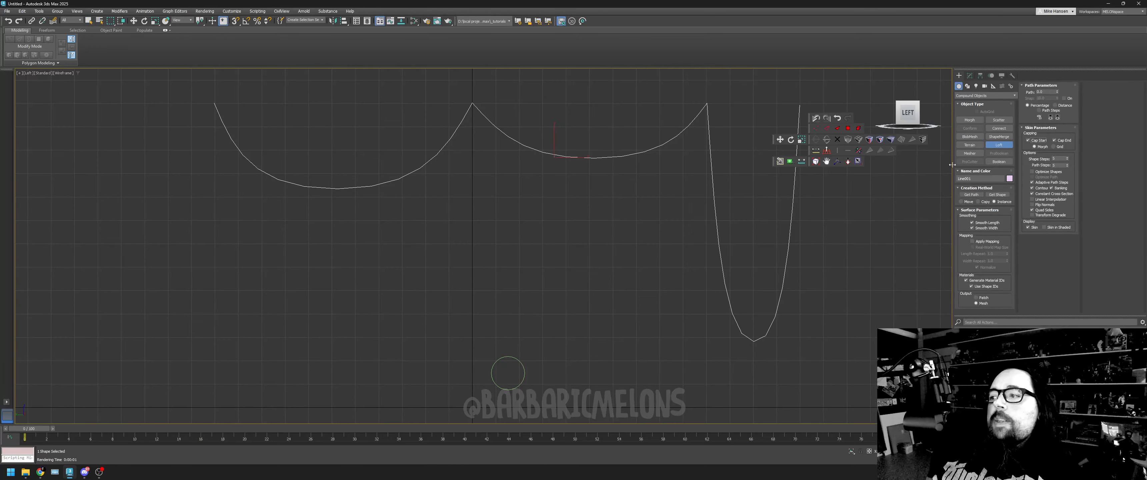
pyautogui.click(998, 195)
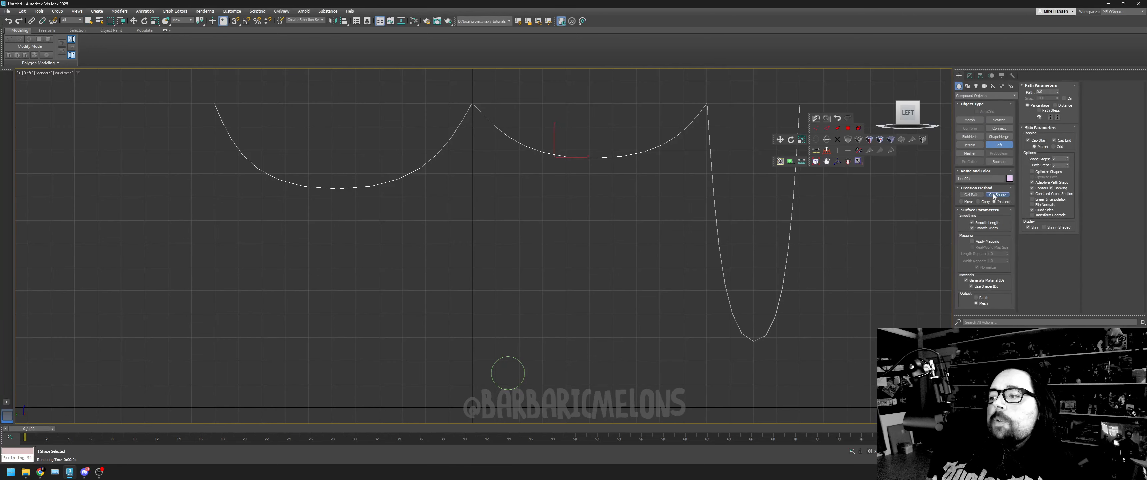
pyautogui.click(523, 365)
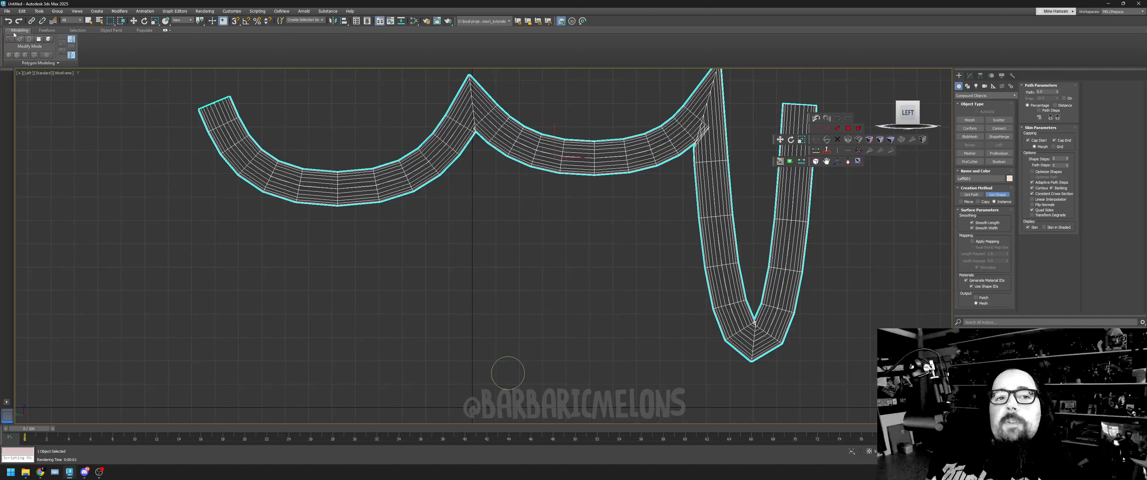
# - Undo the loft and delete the small circle
pyautogui.click(8, 21)
pyautogui.rightClick(645, 353)
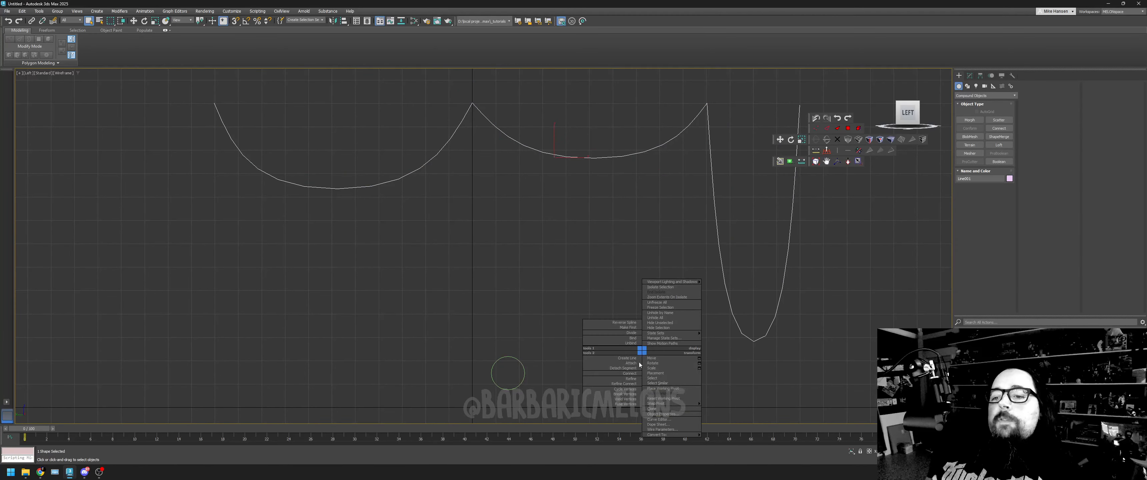
pyautogui.moveTo(527, 387); pyautogui.dragTo(527, 387)
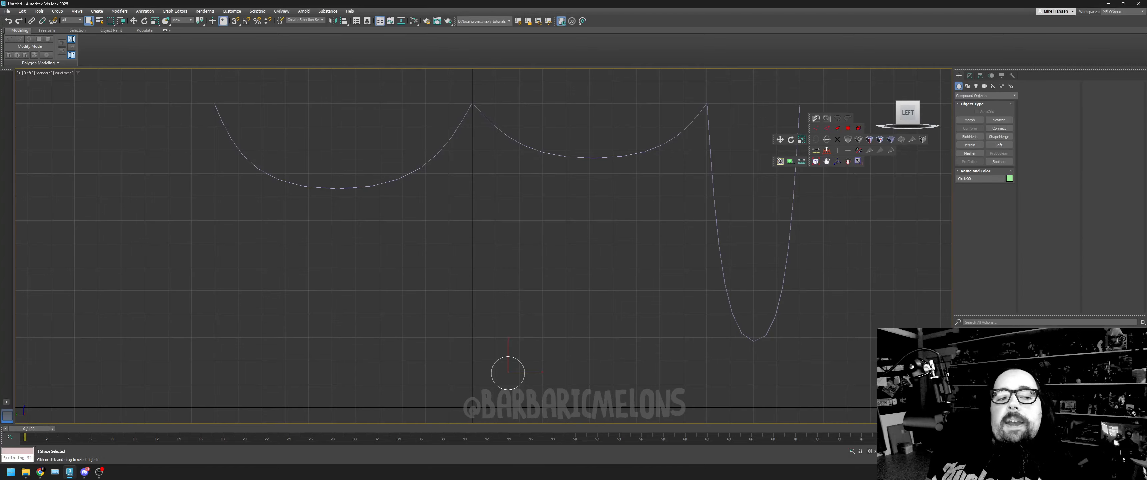
pyautogui.press('Delete')
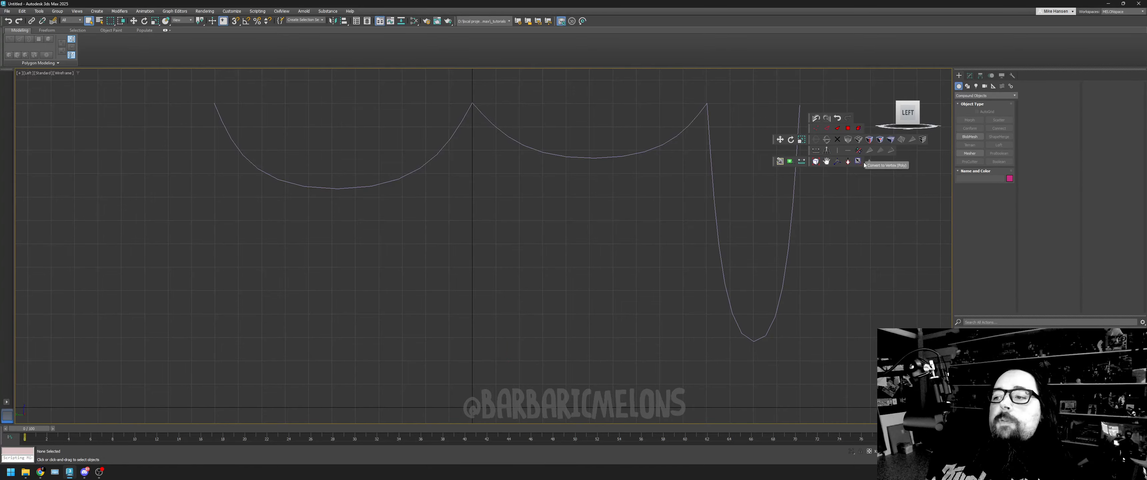
# - Turn on Enable In Renderer and Enable In Viewport for the hanging line, working in the maximized Perspective view
pyautogui.hotkey('alt', 'w')
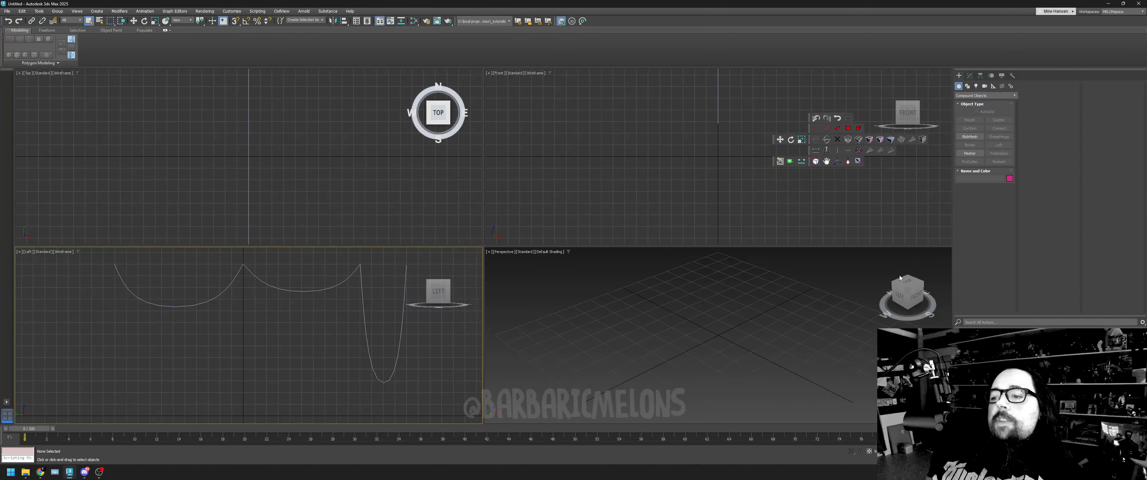
pyautogui.click(850, 298)
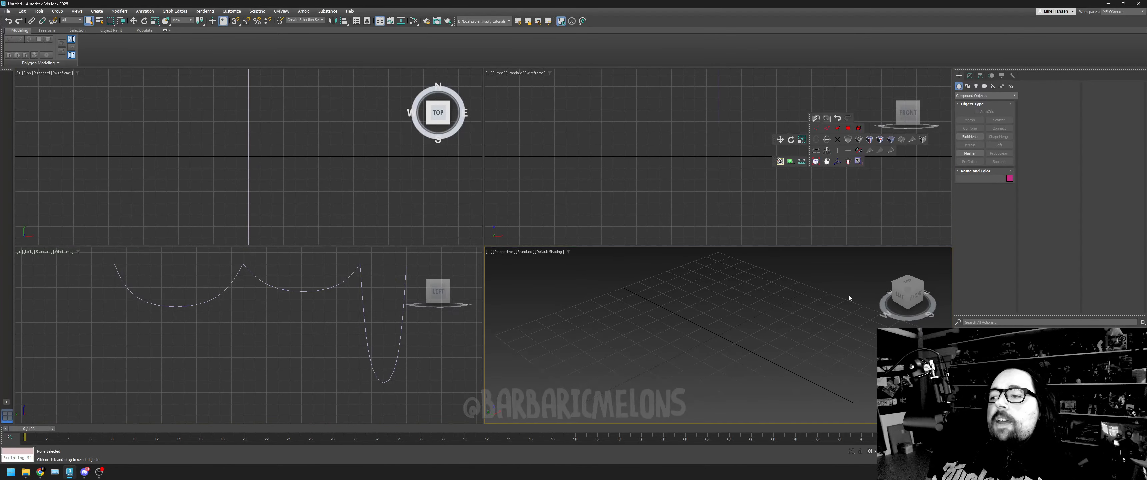
pyautogui.click(816, 161)
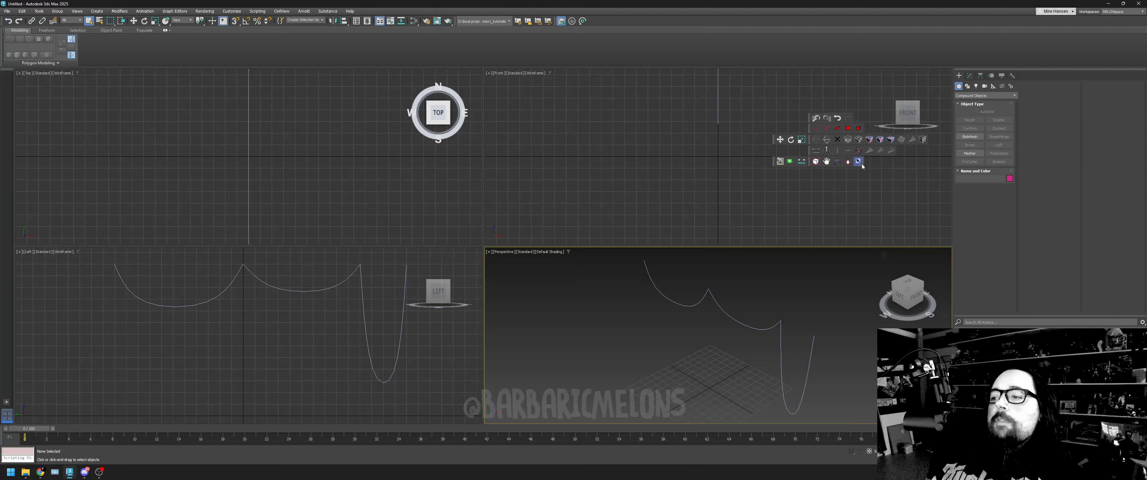
pyautogui.hotkey('alt', 'w')
pyautogui.click(677, 243)
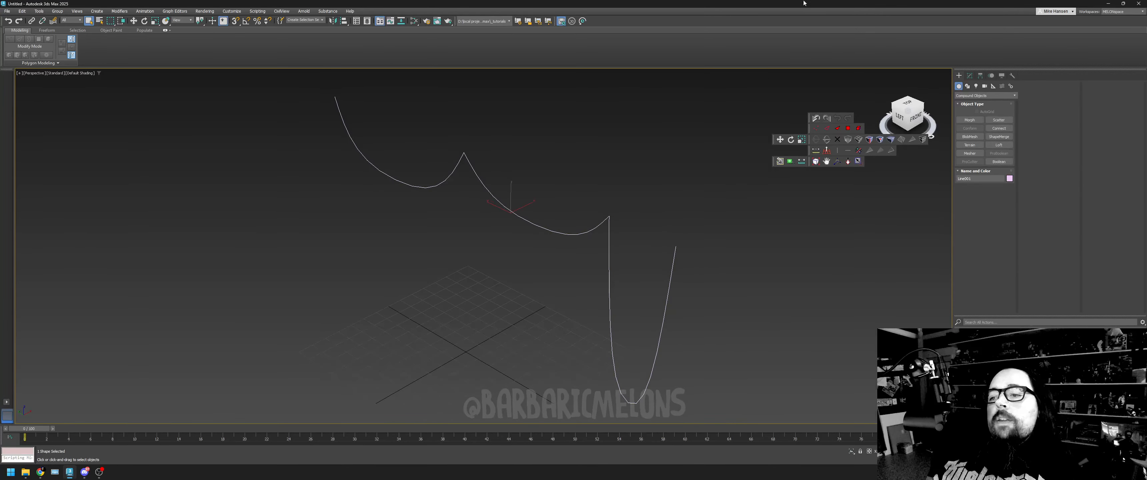
pyautogui.click(970, 76)
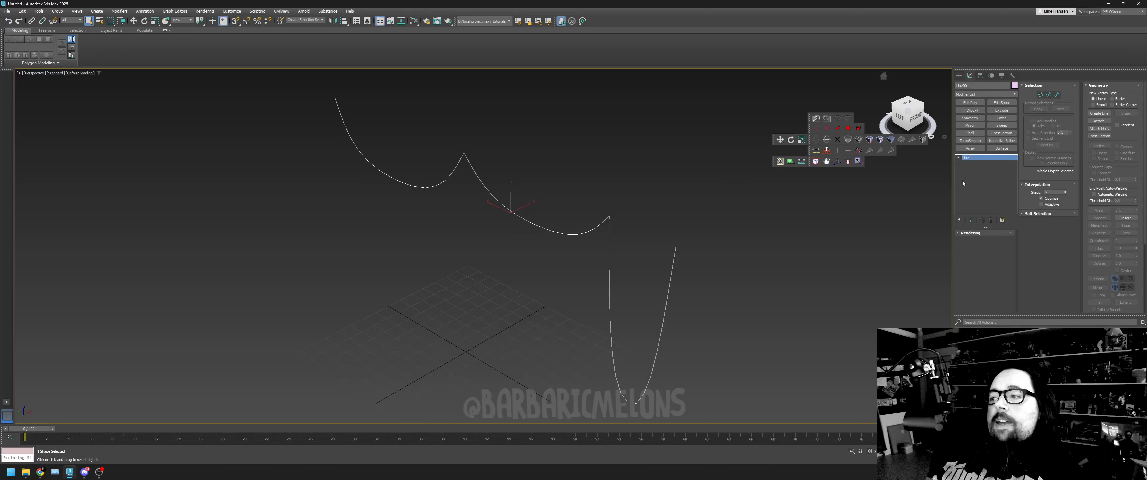
pyautogui.click(966, 233)
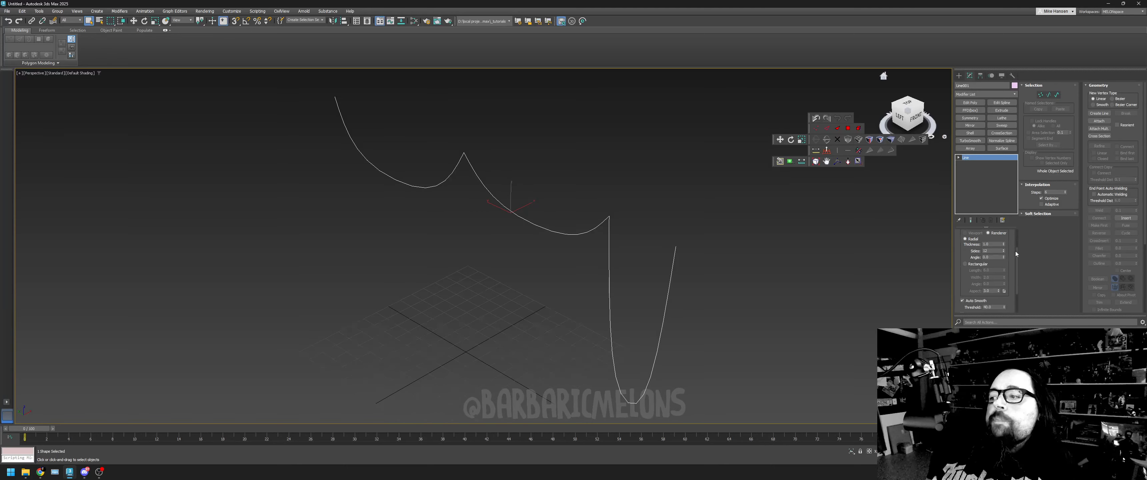
pyautogui.moveTo(1017, 260); pyautogui.dragTo(1021, 222)
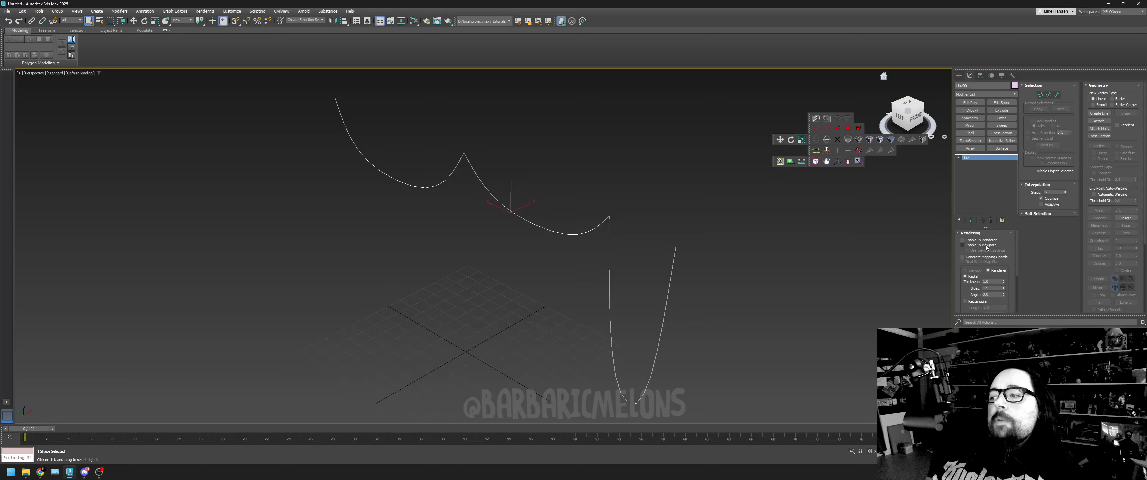
pyautogui.click(975, 245)
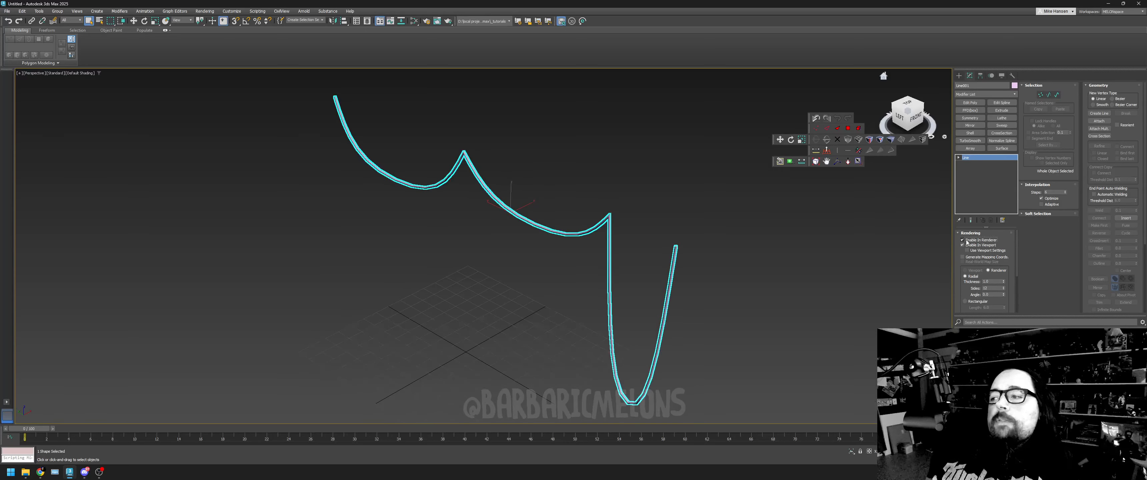
pyautogui.click(848, 162)
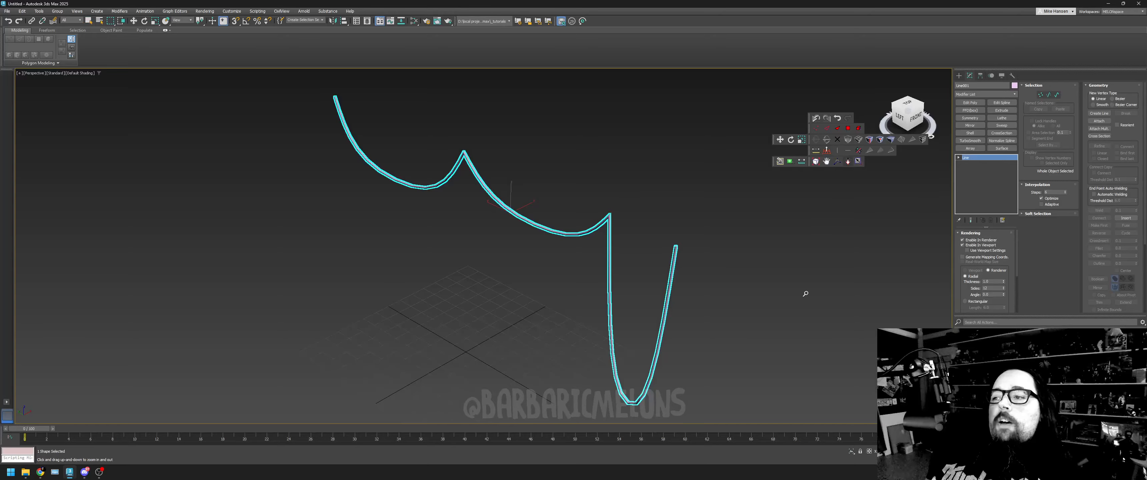
# - Increase the radial Thickness in the hanging line's rendering settings so the cable becomes slightly thicker
pyautogui.moveTo(610, 223); pyautogui.dragTo(605, 198)
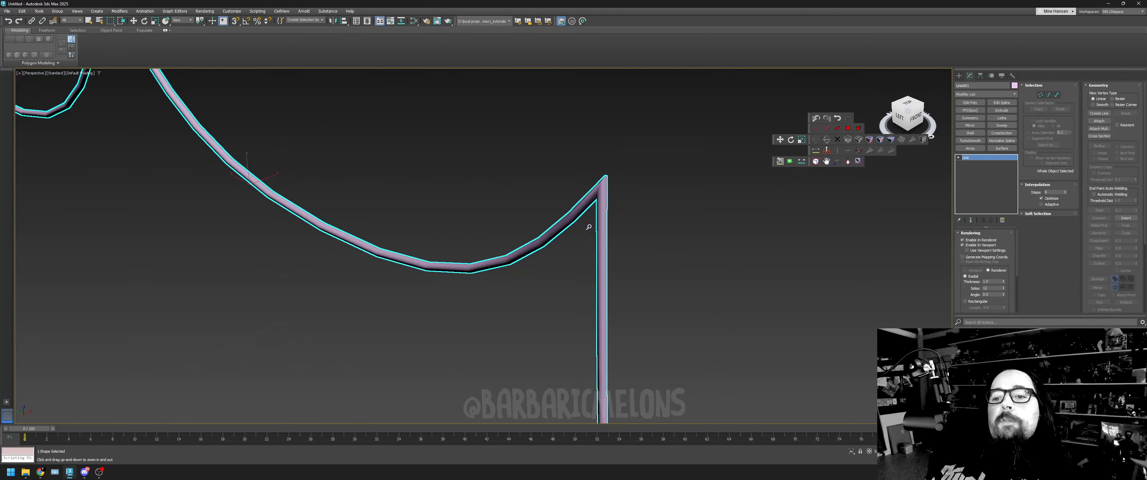
pyautogui.scroll(-8, 602, 245)
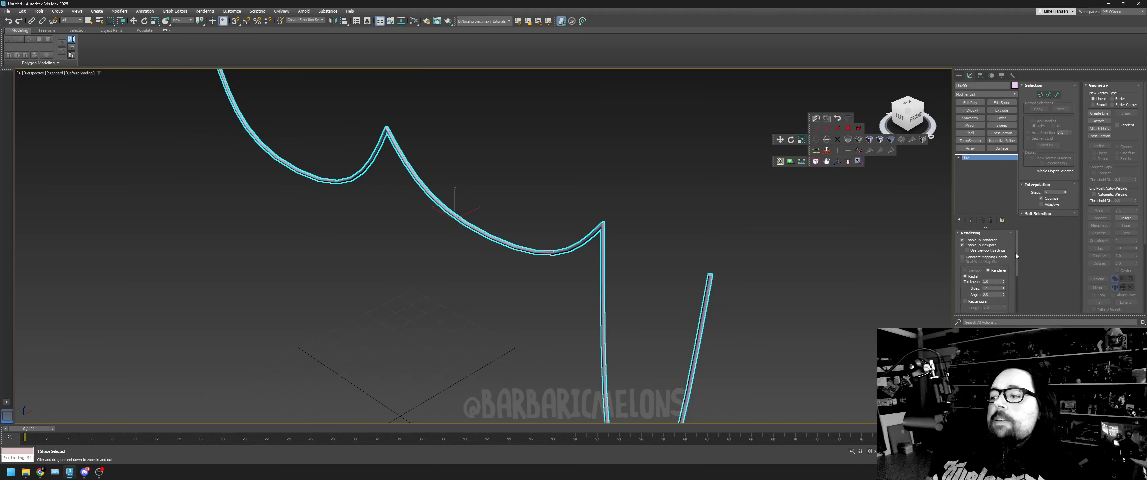
pyautogui.scroll(-2, 1015, 253)
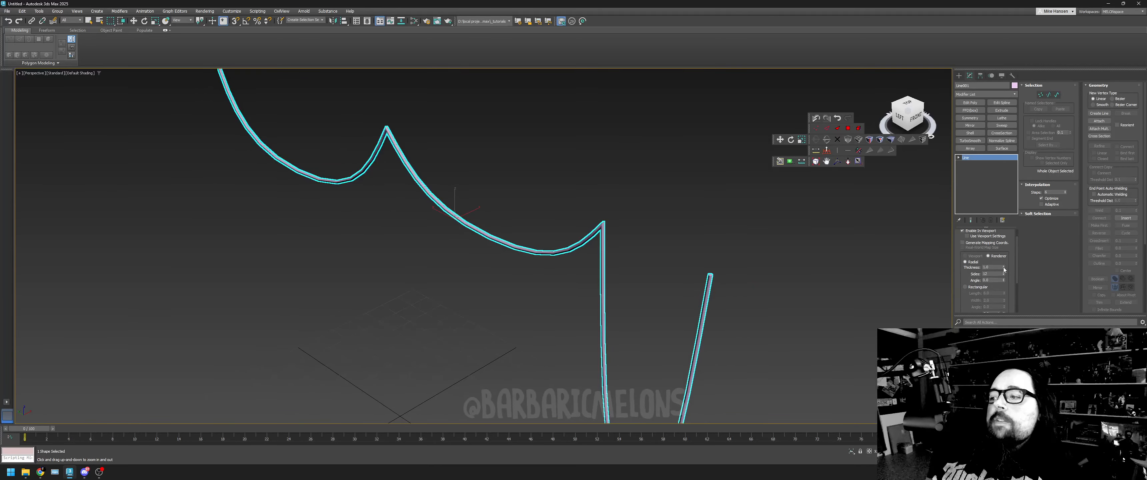
pyautogui.moveTo(1004, 267); pyautogui.dragTo(1010, 240)
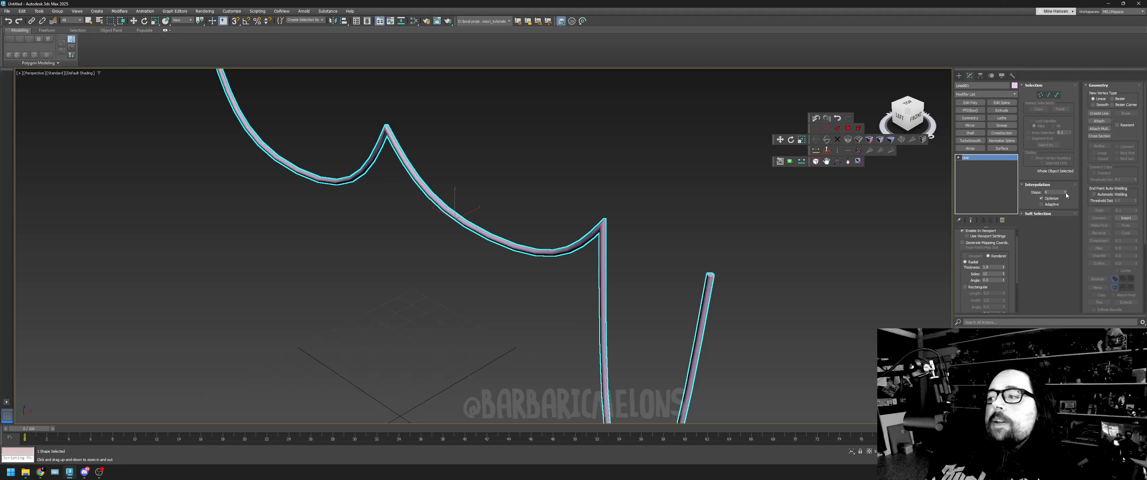
# - Test the line's Interpolation Steps at a very high value, reset them to 0, and raise them to 4
pyautogui.moveTo(1065, 193); pyautogui.dragTo(1067, 129)
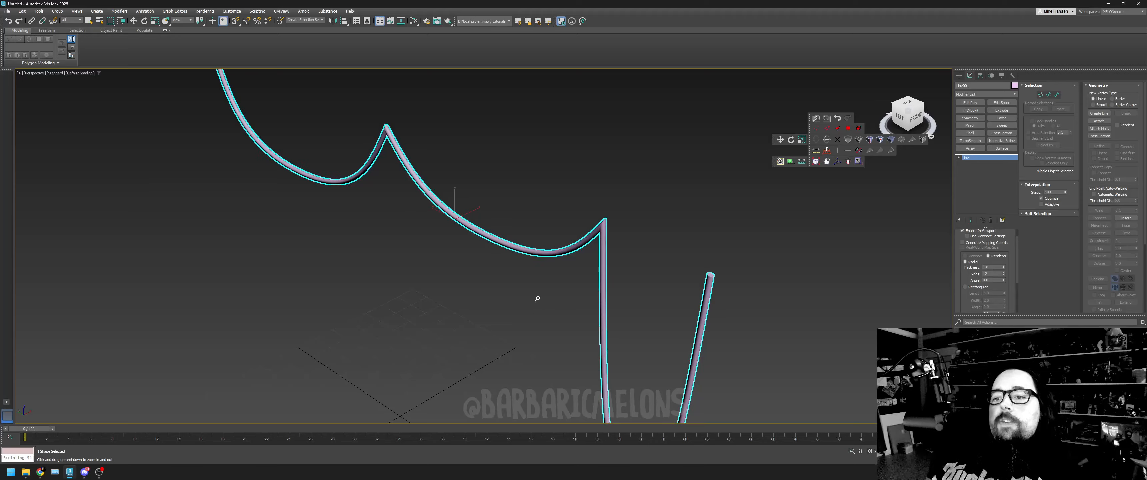
pyautogui.moveTo(537, 298); pyautogui.dragTo(595, 235)
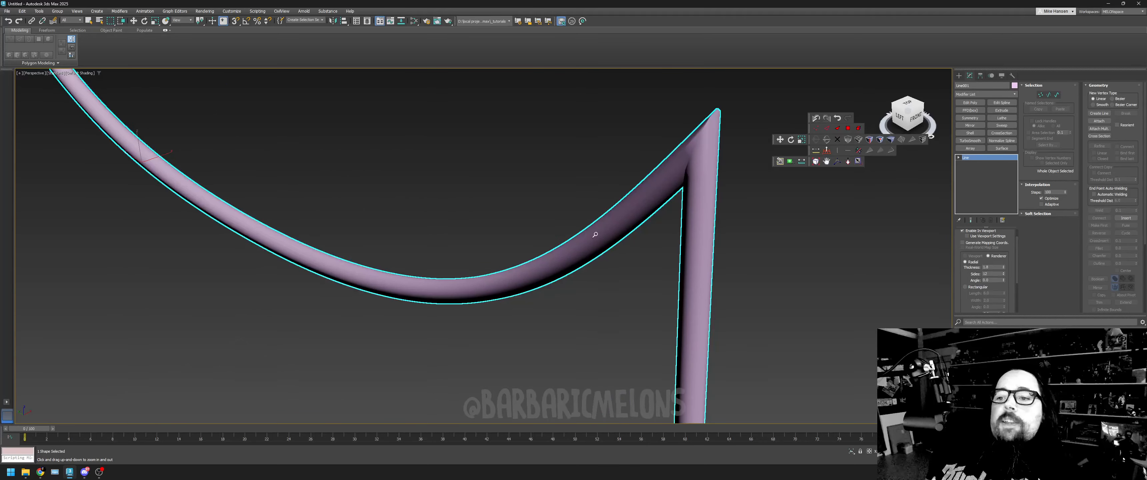
pyautogui.rightClick(1065, 193)
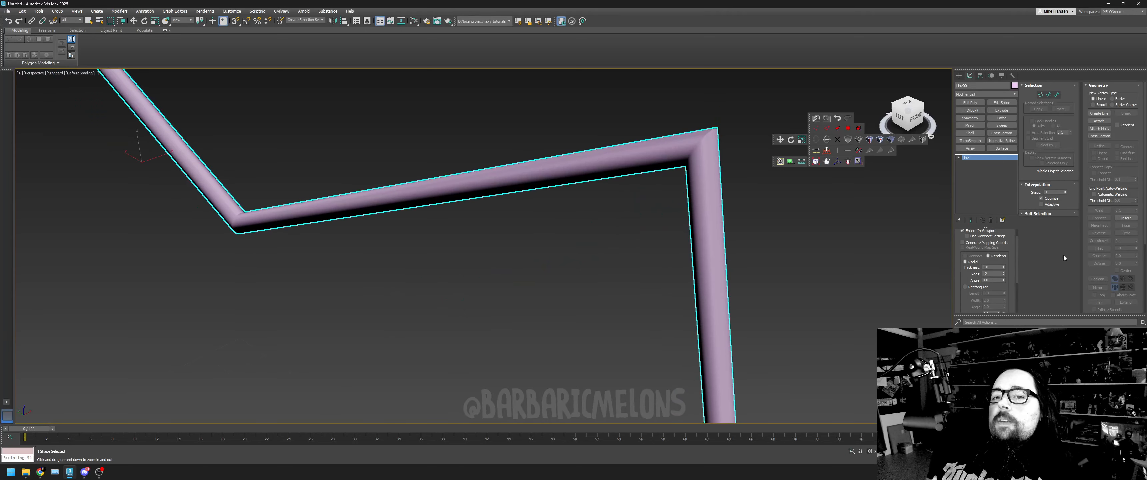
pyautogui.click(1066, 191)
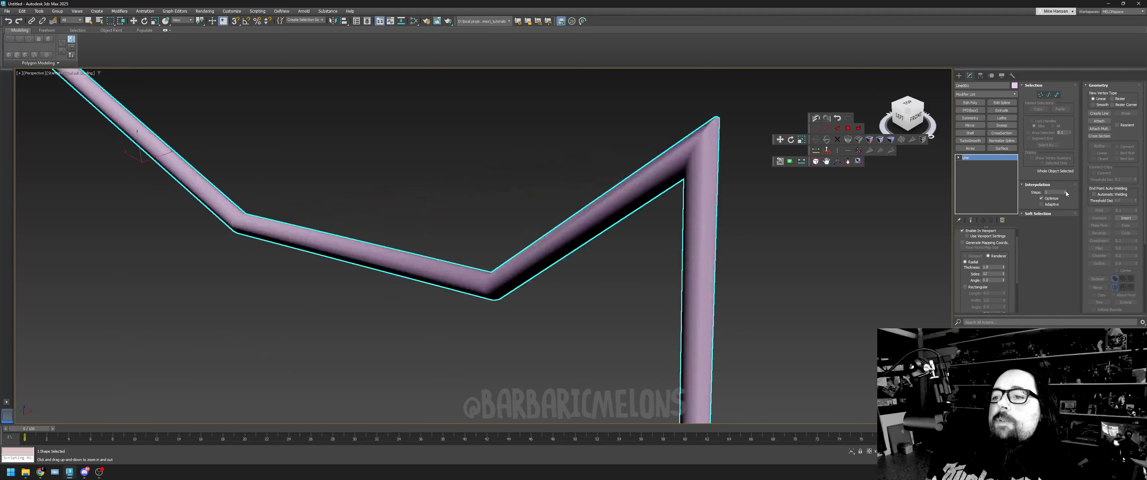
pyautogui.click(1066, 192)
pyautogui.click(1066, 192)
pyautogui.click(1066, 191)
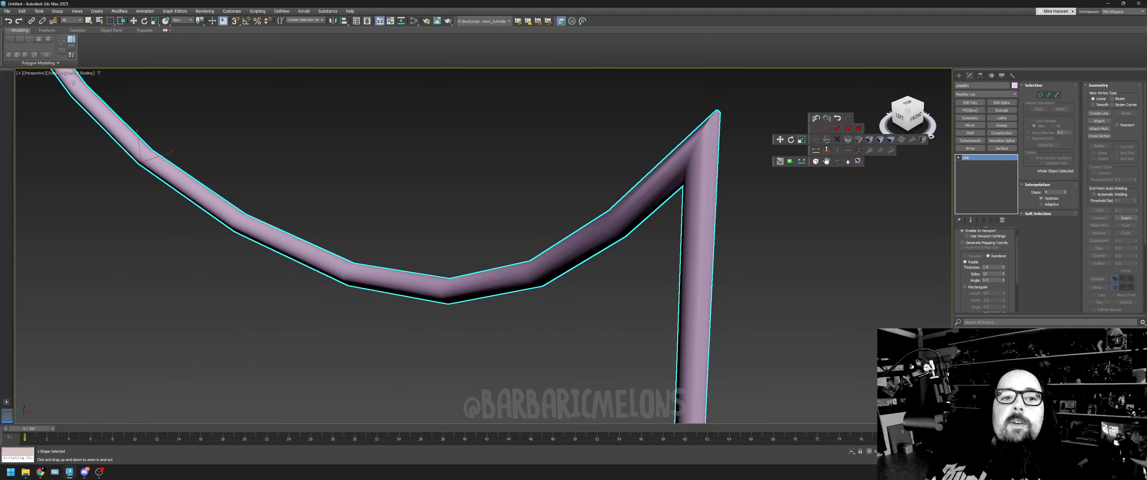
# - Enable Edged Faces in the Perspective view and reduce the line's radial Sides until its profile has only a few flat faces
pyautogui.click(84, 74)
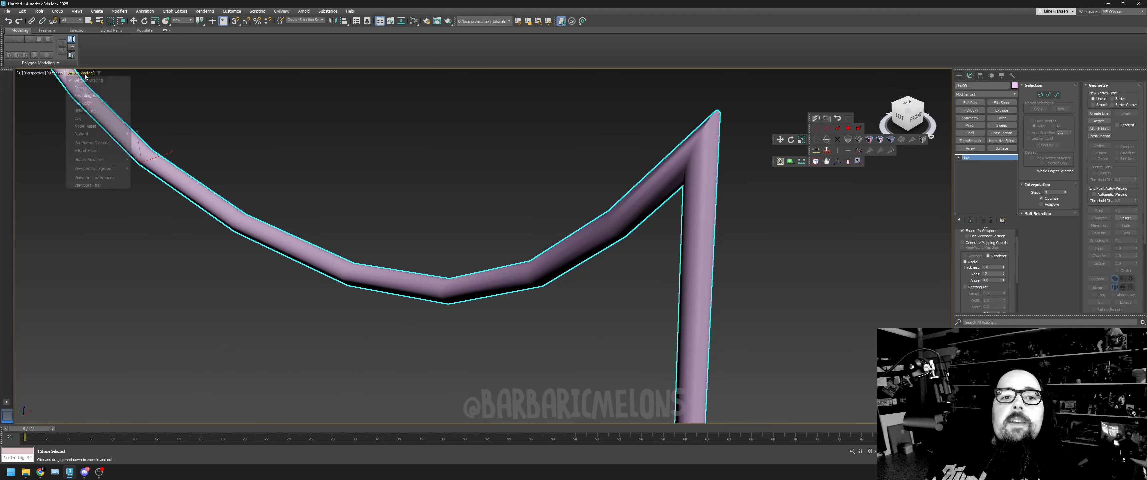
pyautogui.click(87, 151)
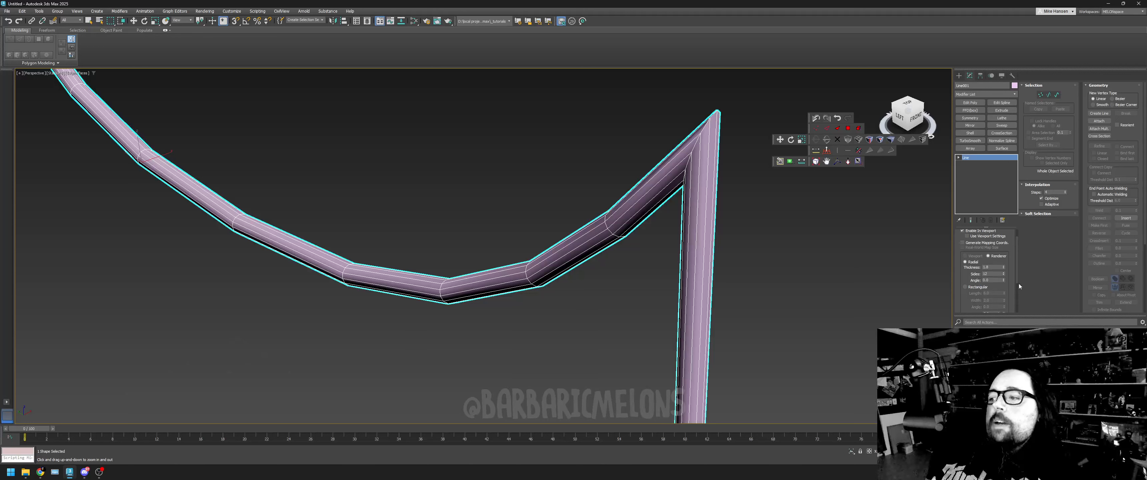
pyautogui.moveTo(1017, 269)
pyautogui.mouseDown()
pyautogui.moveTo(1019, 251)
pyautogui.moveTo(1021, 297)
pyautogui.moveTo(1022, 279)
pyautogui.mouseUp()
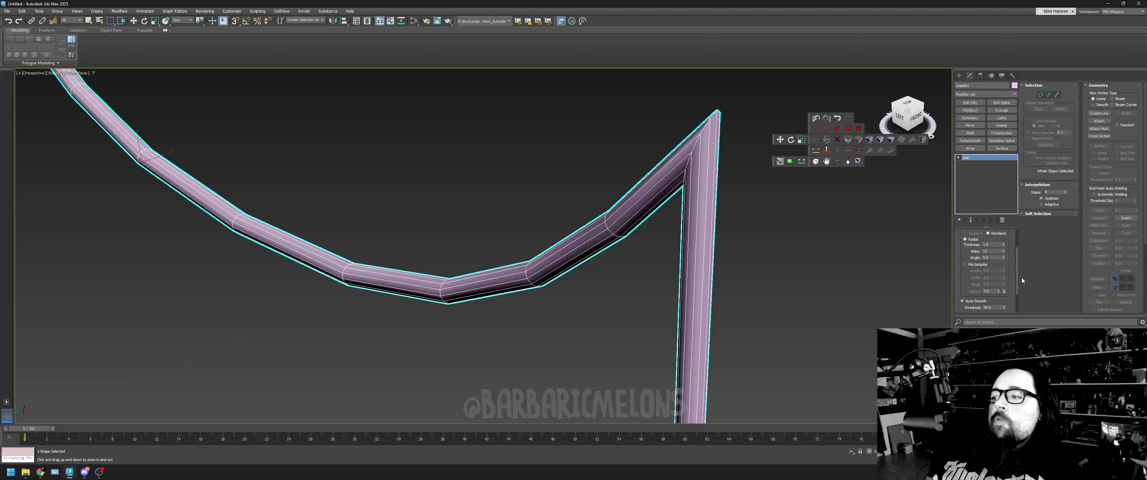
pyautogui.click(1004, 253)
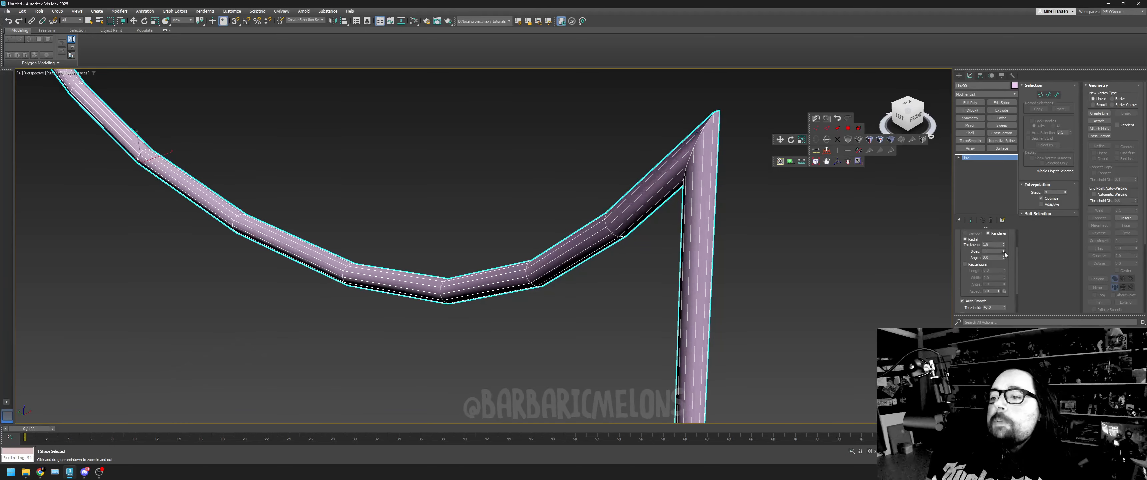
pyautogui.click(1004, 253)
pyautogui.click(1003, 253)
pyautogui.click(1004, 252)
pyautogui.click(1004, 252)
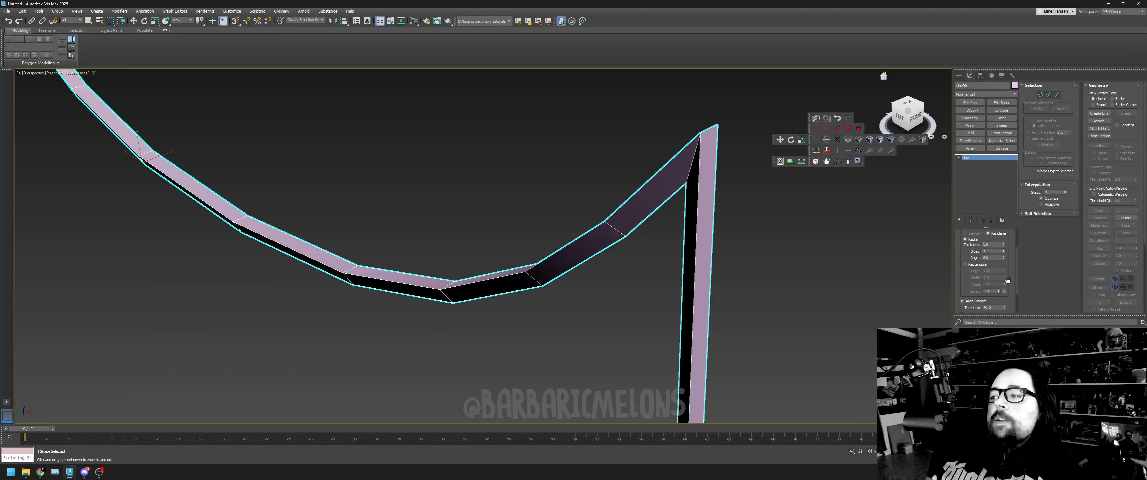
# - Switch the line's rendered profile to Rectangular, enlarge its Length and Width into a thick beam, and inspect the shape from the side
pyautogui.moveTo(1017, 283); pyautogui.dragTo(1021, 257)
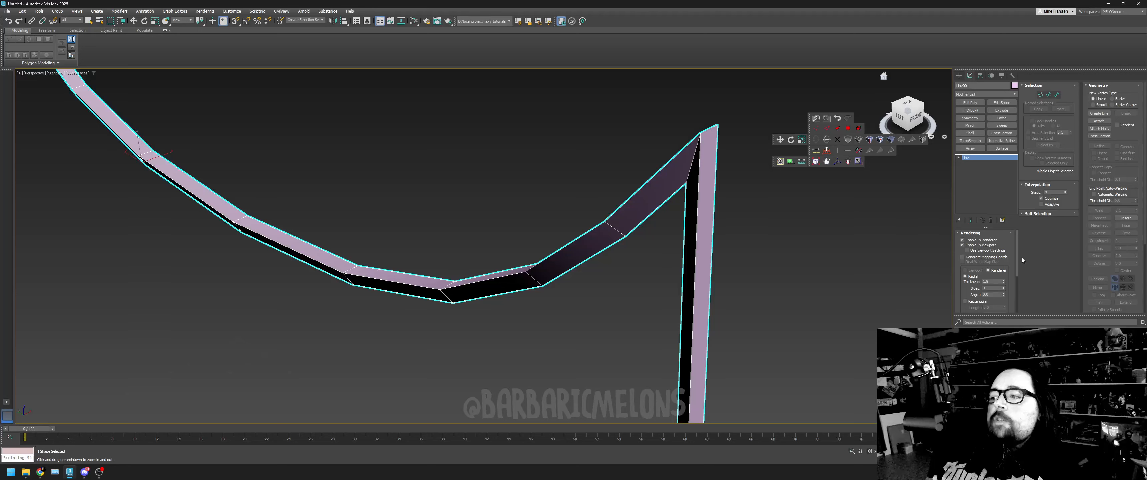
pyautogui.moveTo(1022, 259); pyautogui.dragTo(1021, 266)
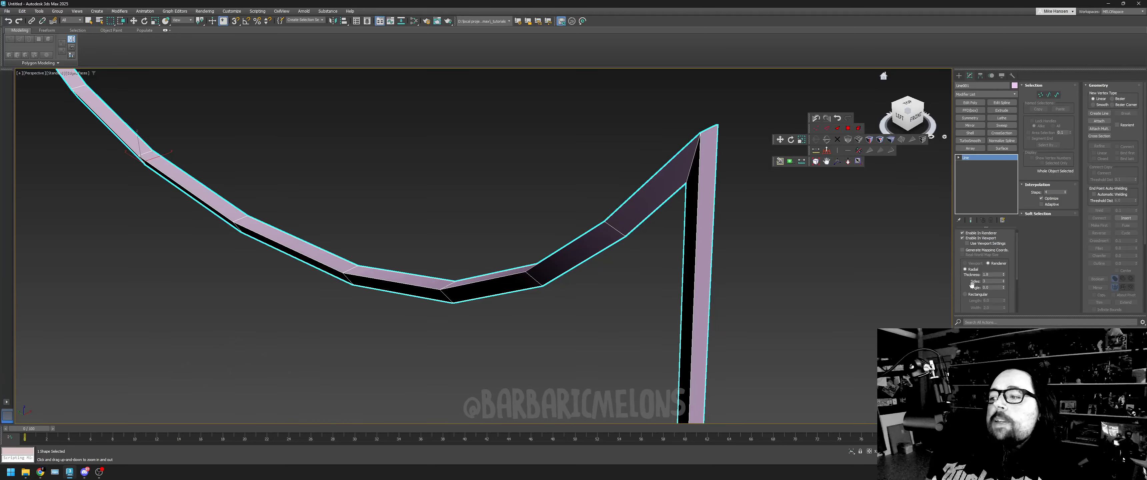
pyautogui.click(965, 294)
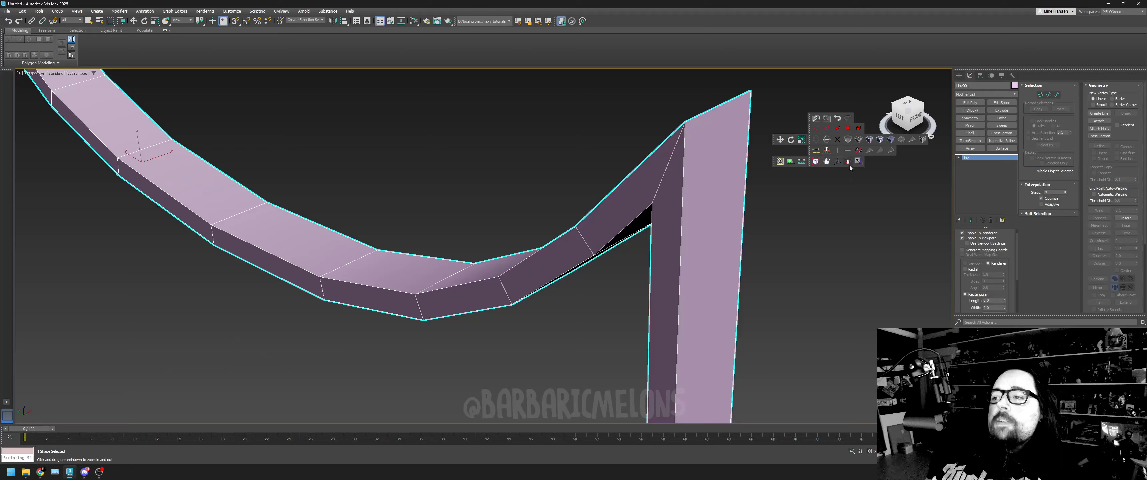
pyautogui.scroll(-5, 848, 225)
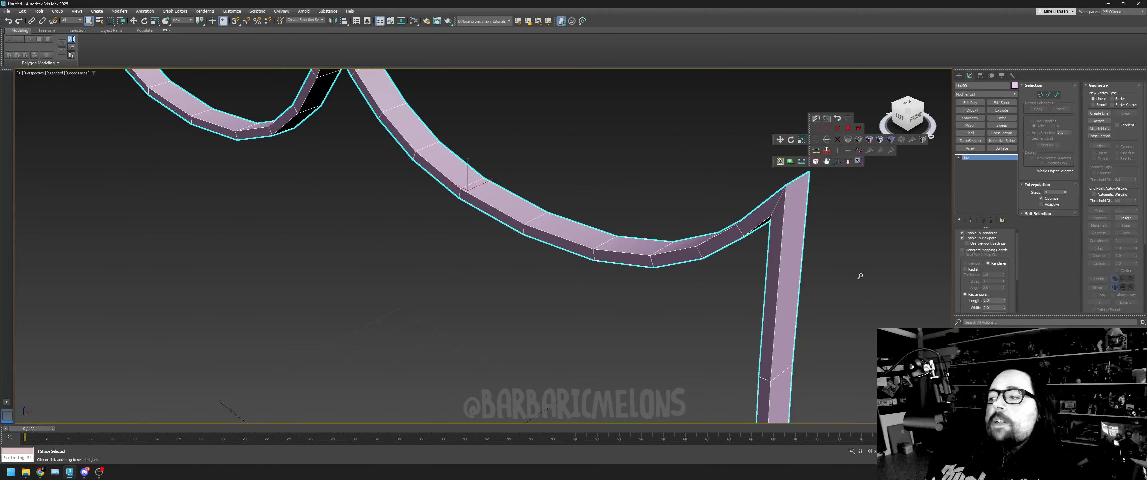
pyautogui.moveTo(1004, 300); pyautogui.dragTo(1005, 276)
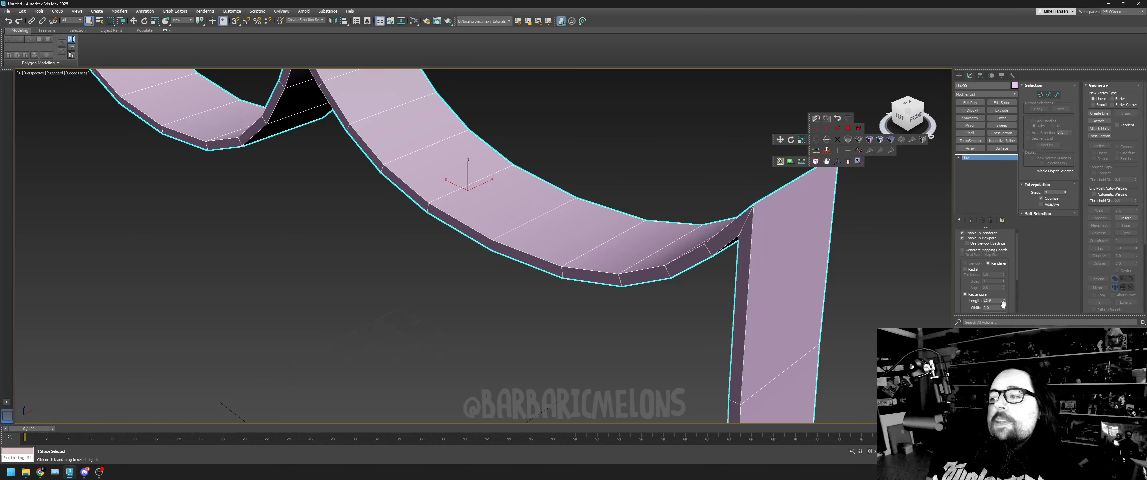
pyautogui.moveTo(1004, 307); pyautogui.dragTo(1006, 214)
pyautogui.moveTo(846, 223)
pyautogui.keyDown('alt'); pyautogui.mouseDown(button='middle')
pyautogui.moveTo(849, 194)
pyautogui.moveTo(848, 217)
pyautogui.mouseUp(button='middle'); pyautogui.keyUp('alt')
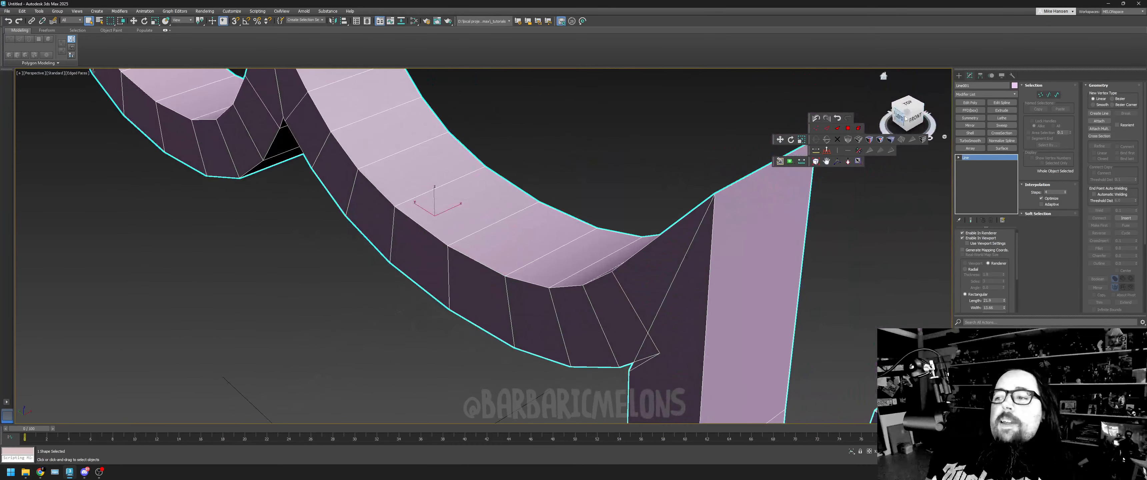
pyautogui.click(818, 161)
pyautogui.keyDown('alt'); pyautogui.moveTo(655, 229); pyautogui.dragTo(681, 209, button='middle'); pyautogui.keyUp('alt')
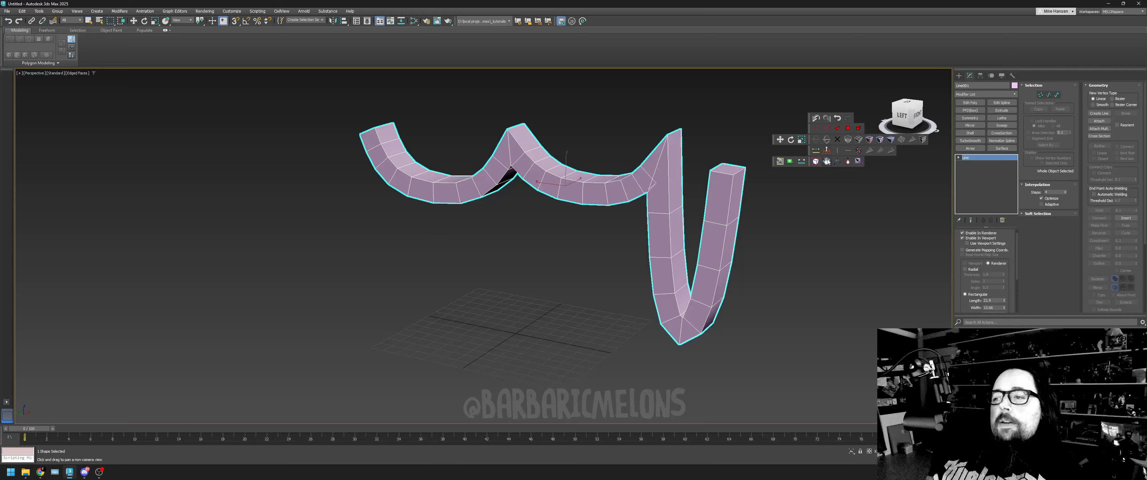
pyautogui.moveTo(852, 200); pyautogui.dragTo(740, 240)
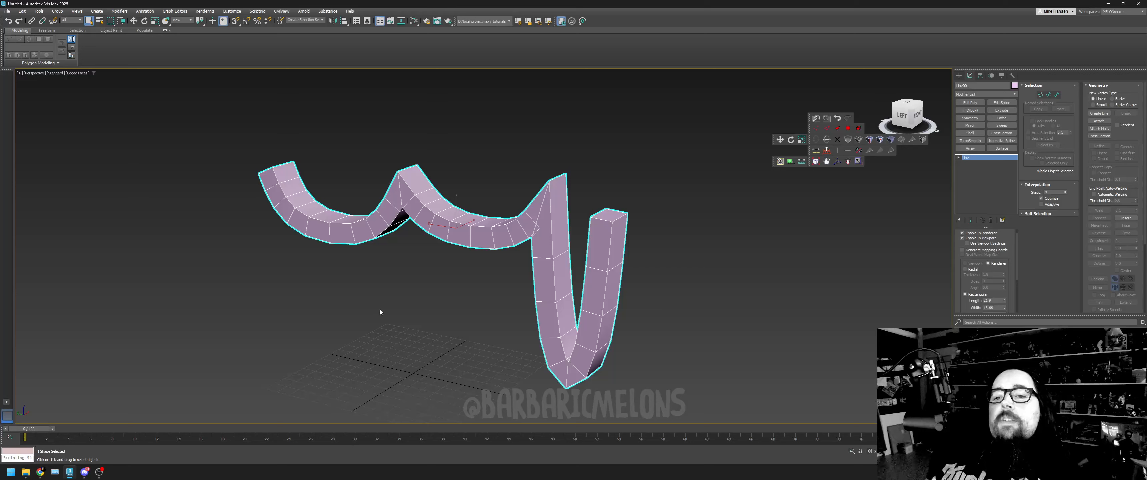
# - Turn off Enable In Viewport, convert the peak vertex before the deep dip to Bezier, and pull its long handle closer to the vertex
pyautogui.click(970, 239)
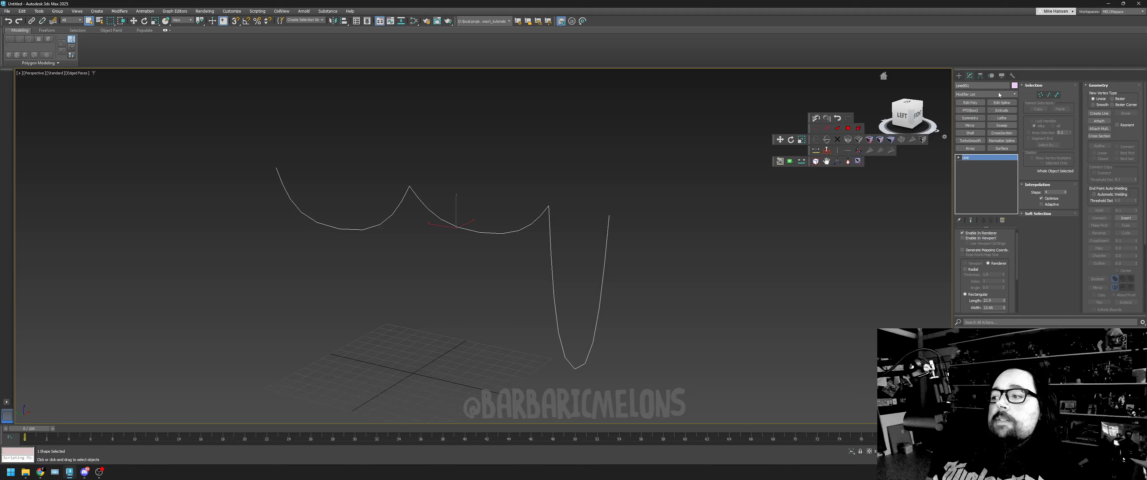
pyautogui.click(1042, 95)
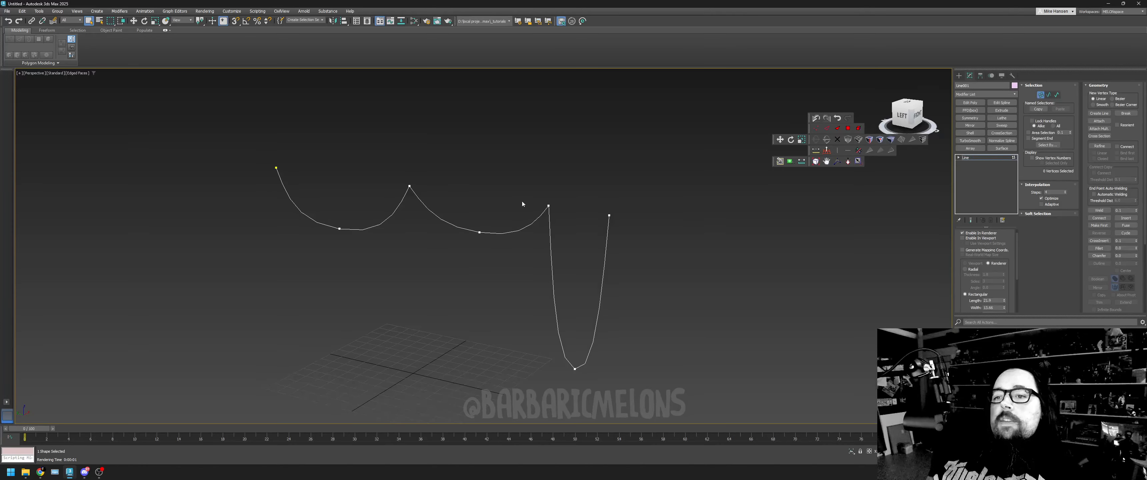
pyautogui.rightClick(561, 247)
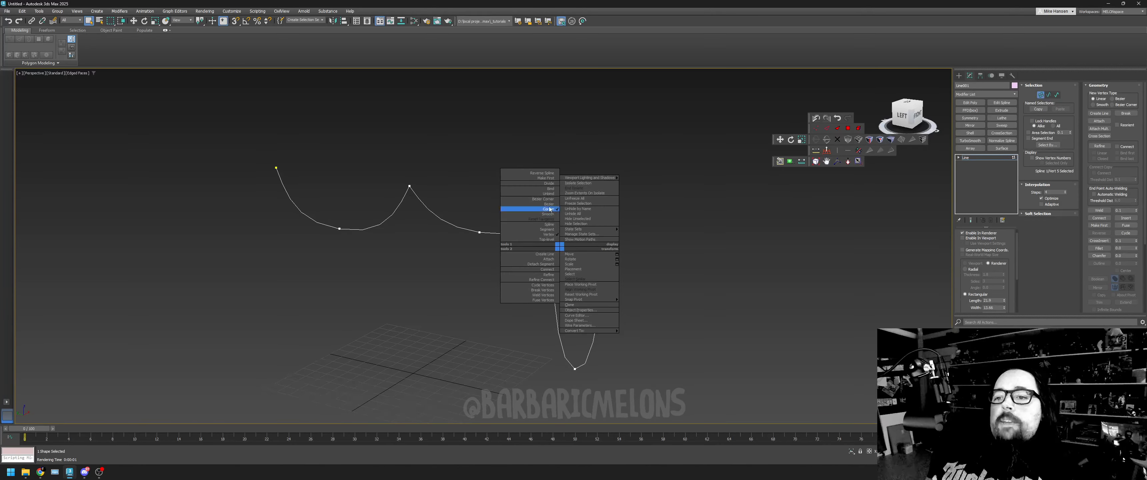
pyautogui.click(549, 204)
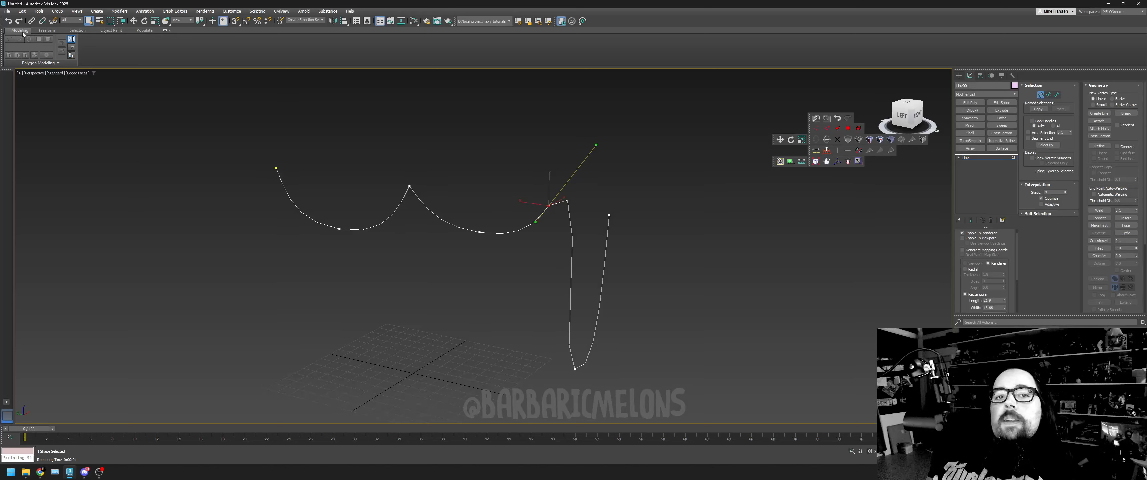
pyautogui.click(134, 21)
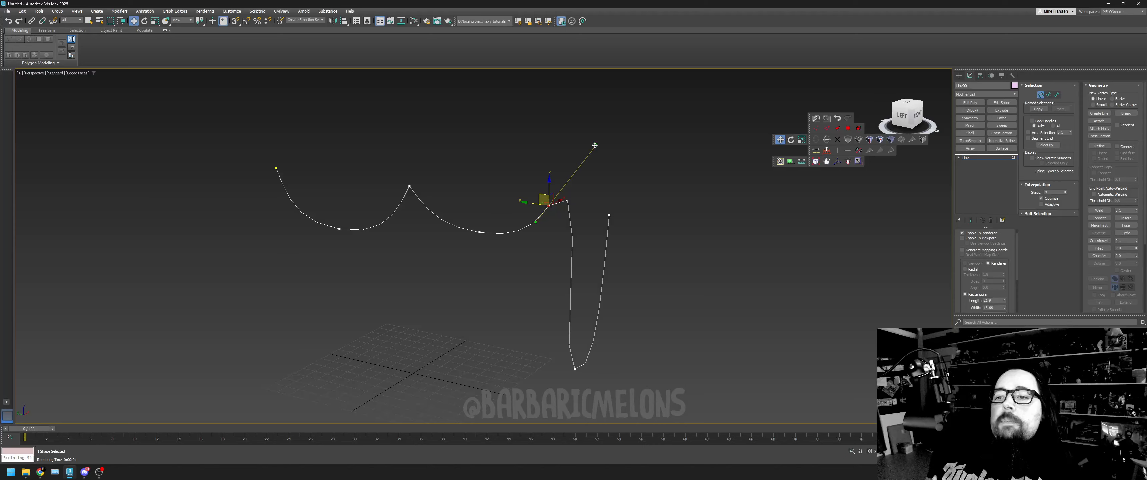
pyautogui.moveTo(596, 145); pyautogui.dragTo(566, 202)
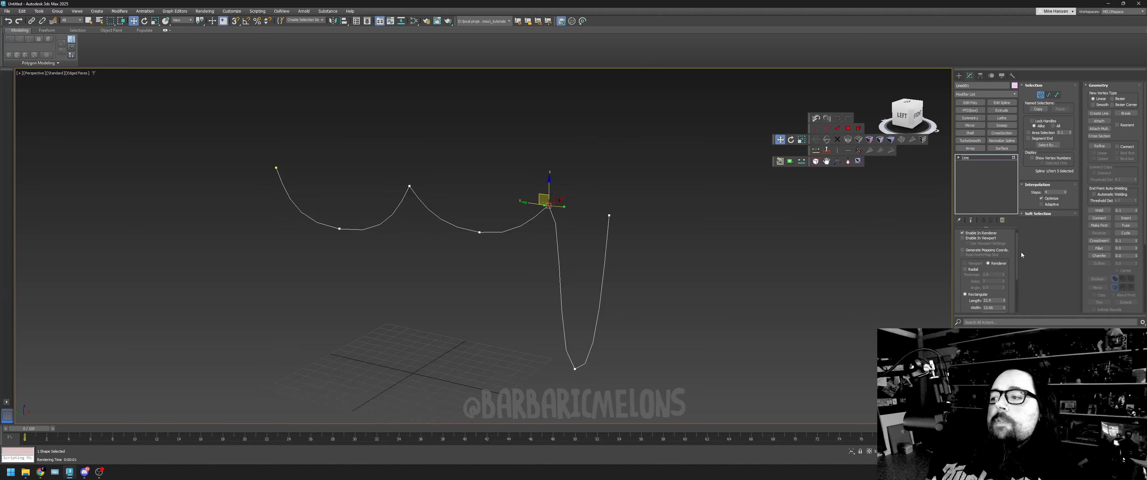
# - Raise the Interpolation Steps to smooth the curves, then turn Enable In Viewport back on with a Radial profile and deselect the vertex
pyautogui.moveTo(1016, 276)
pyautogui.mouseDown()
pyautogui.moveTo(1013, 310)
pyautogui.moveTo(1017, 283)
pyautogui.mouseUp()
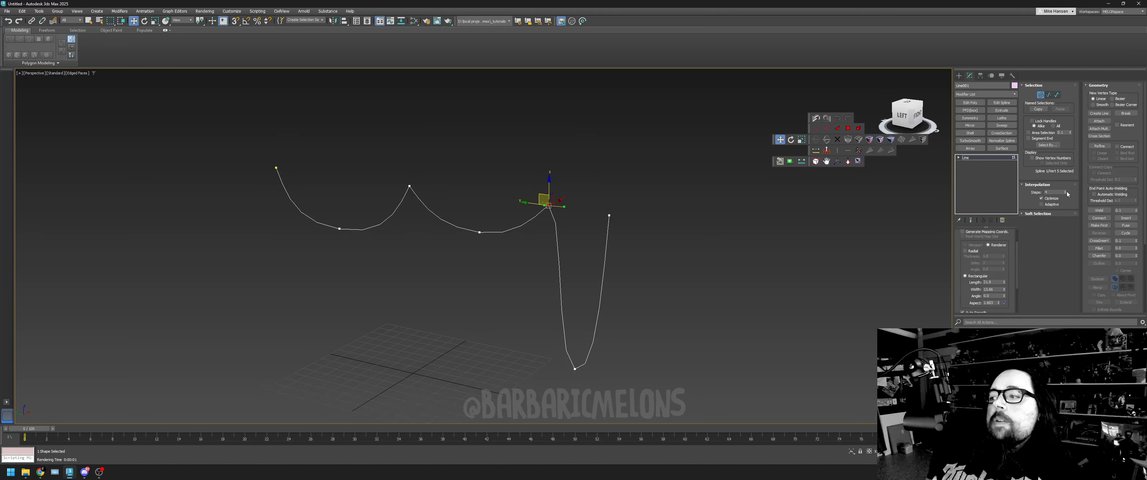
pyautogui.moveTo(1067, 192); pyautogui.dragTo(1067, 181)
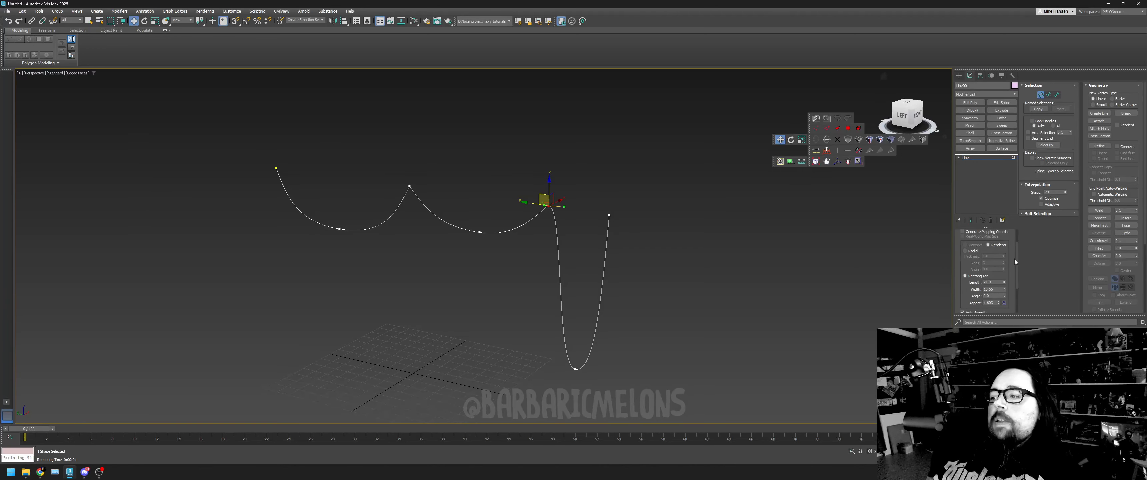
pyautogui.scroll(2, 1010, 263)
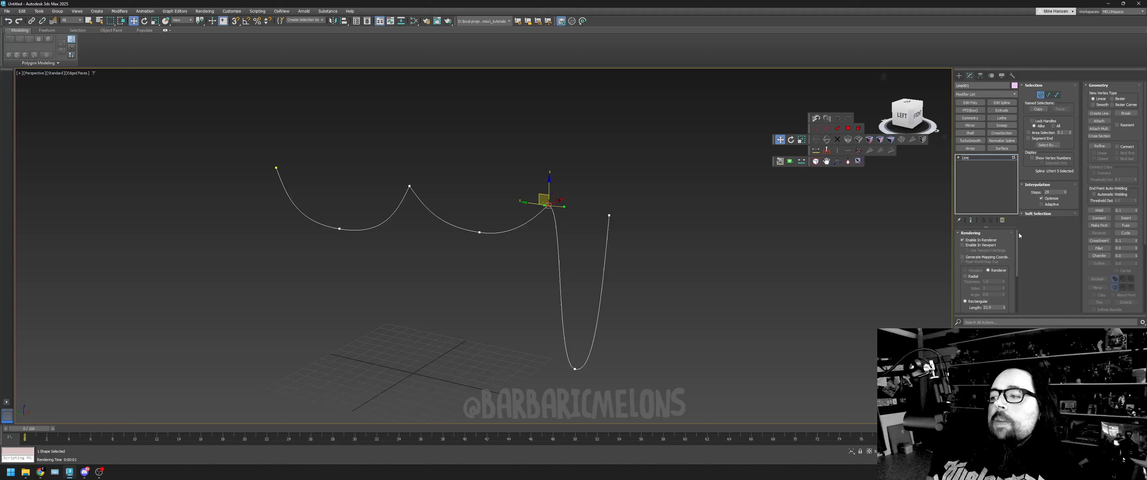
pyautogui.click(963, 245)
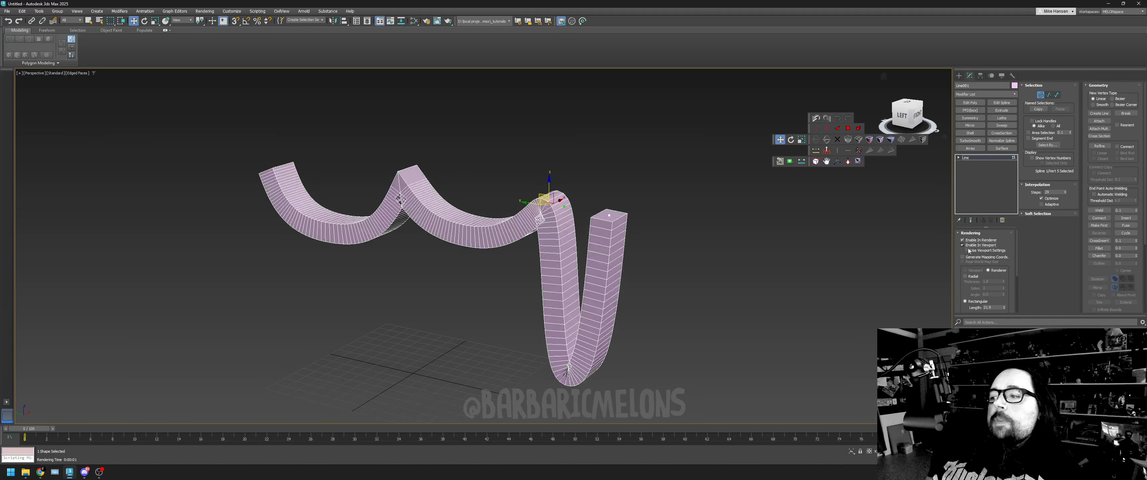
pyautogui.click(970, 277)
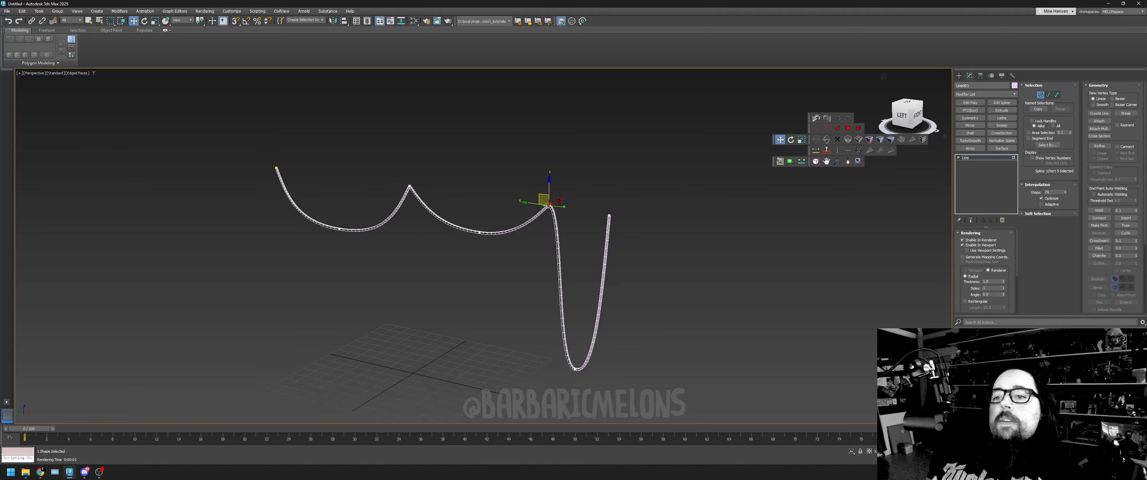
pyautogui.click(652, 325)
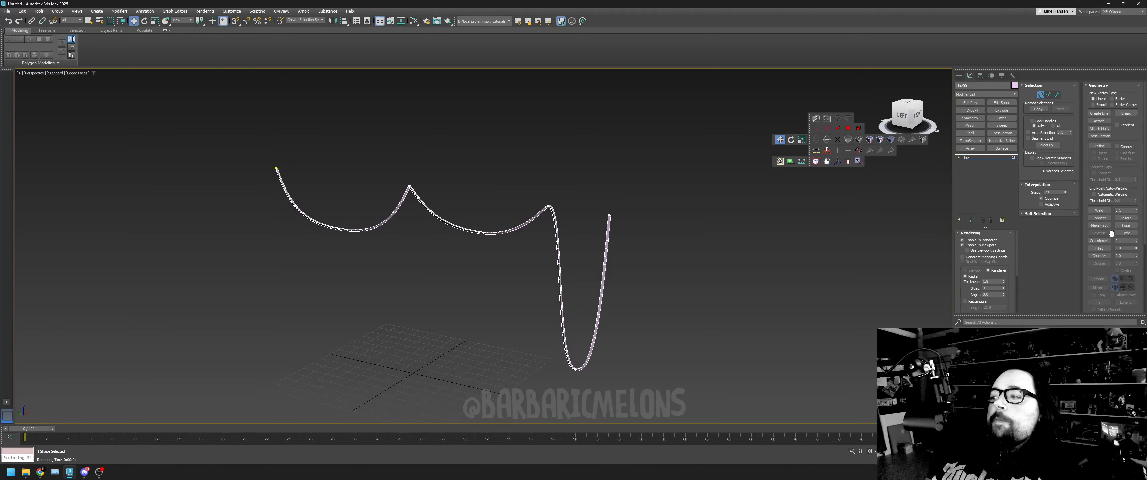
pyautogui.scroll(-2, 1108, 232)
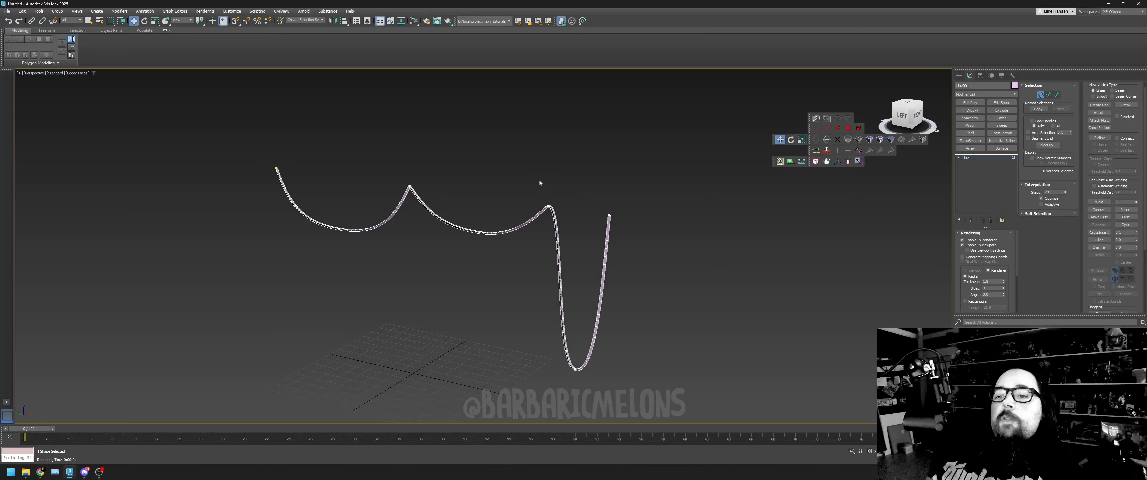
# - Try to fillet the peak vertex before the deep dip into a wide rounded corner
pyautogui.click(549, 206)
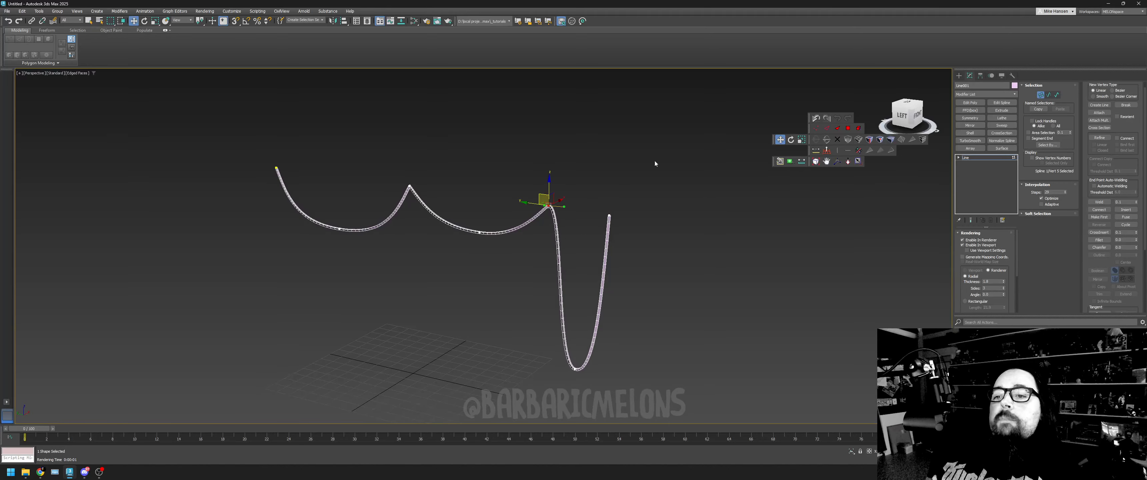
pyautogui.click(846, 161)
pyautogui.moveTo(551, 211); pyautogui.dragTo(567, 193)
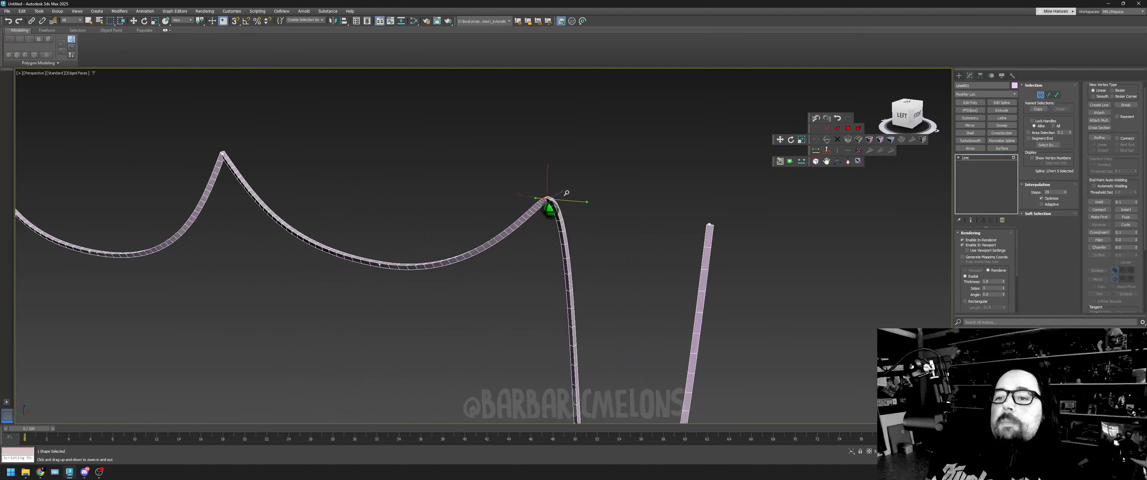
pyautogui.rightClick(572, 294)
pyautogui.click(541, 234)
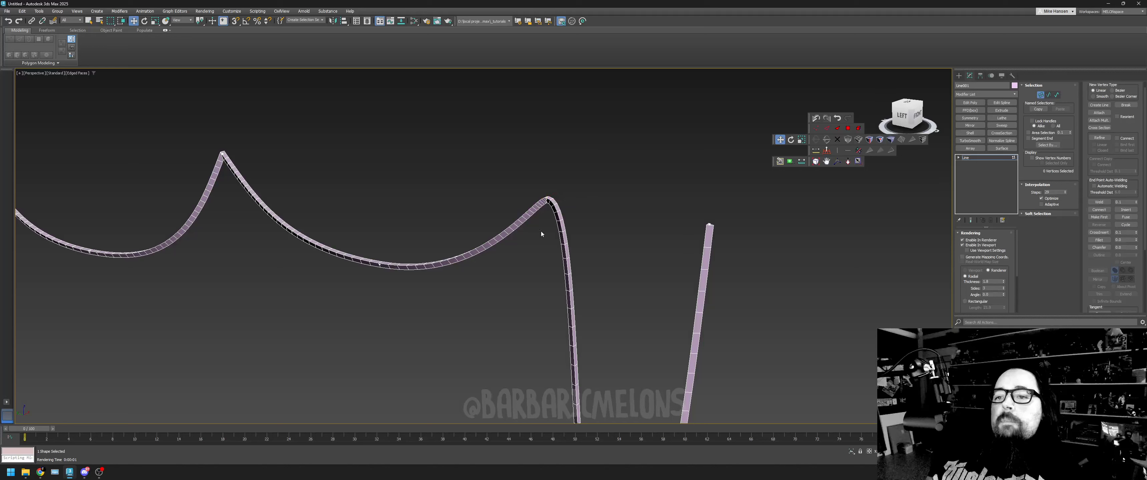
pyautogui.moveTo(523, 184); pyautogui.dragTo(571, 217)
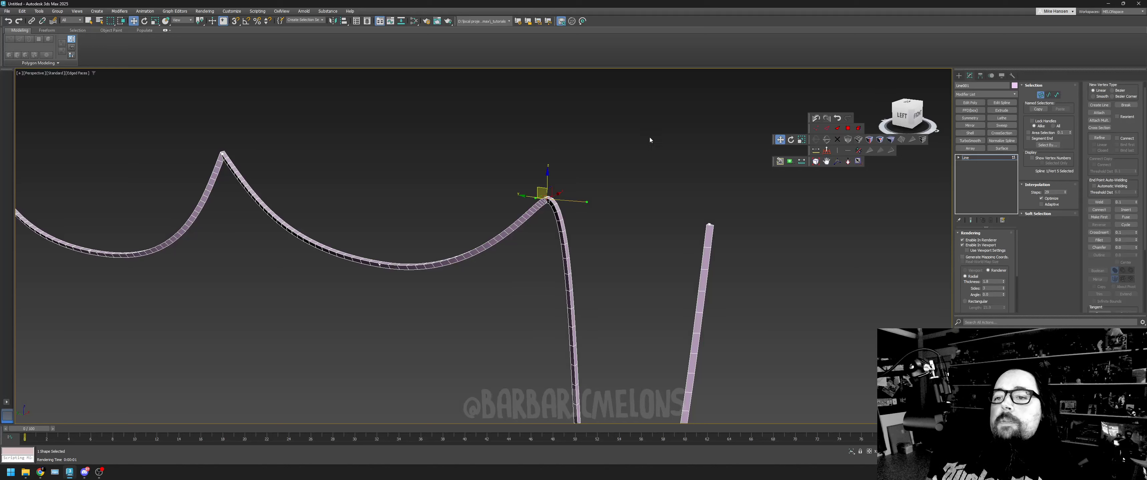
pyautogui.click(1109, 241)
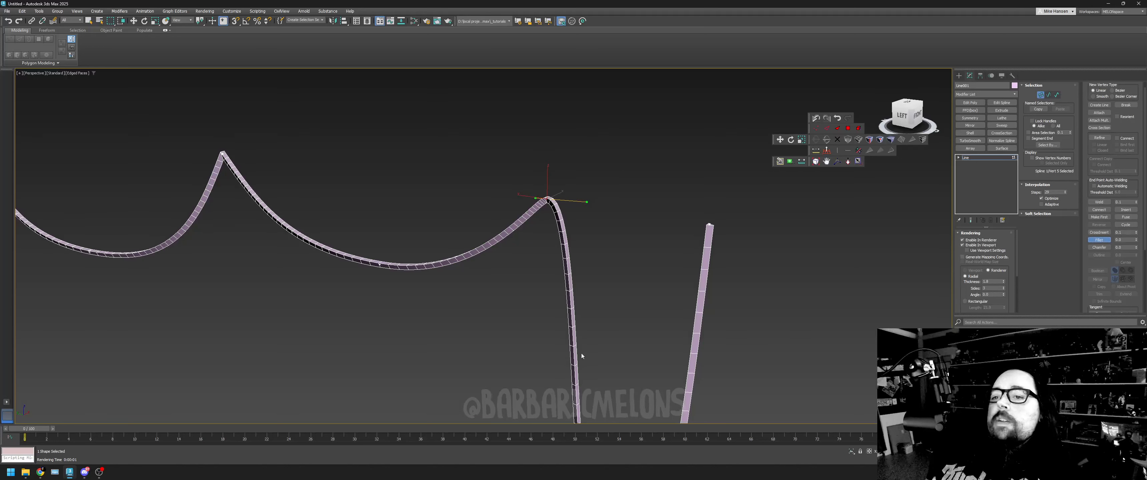
pyautogui.moveTo(552, 195); pyautogui.dragTo(578, 156)
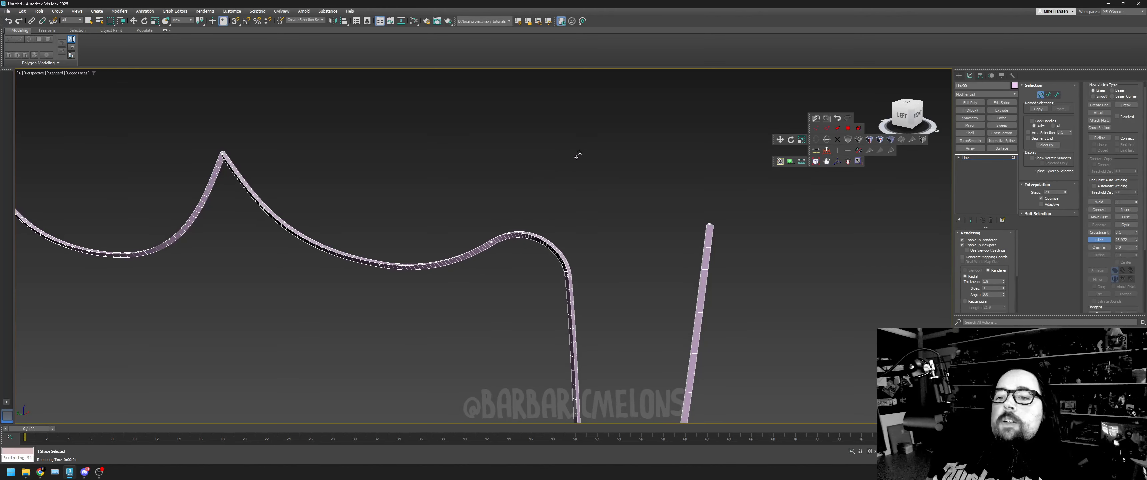
pyautogui.rightClick(576, 157)
# - Try to chamfer the same peak vertex before the deep dip
pyautogui.click(1100, 247)
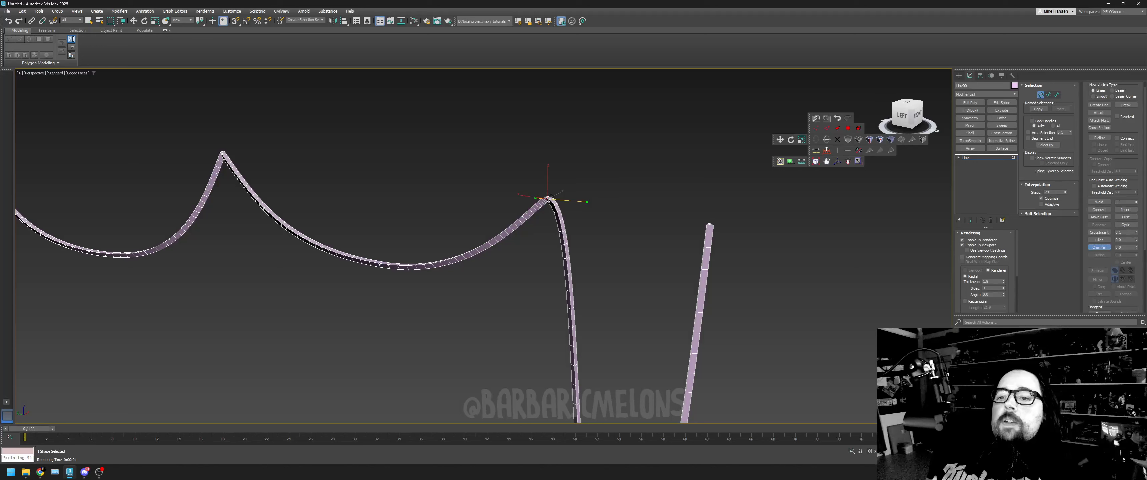
pyautogui.moveTo(549, 200); pyautogui.dragTo(572, 164)
pyautogui.rightClick(572, 156)
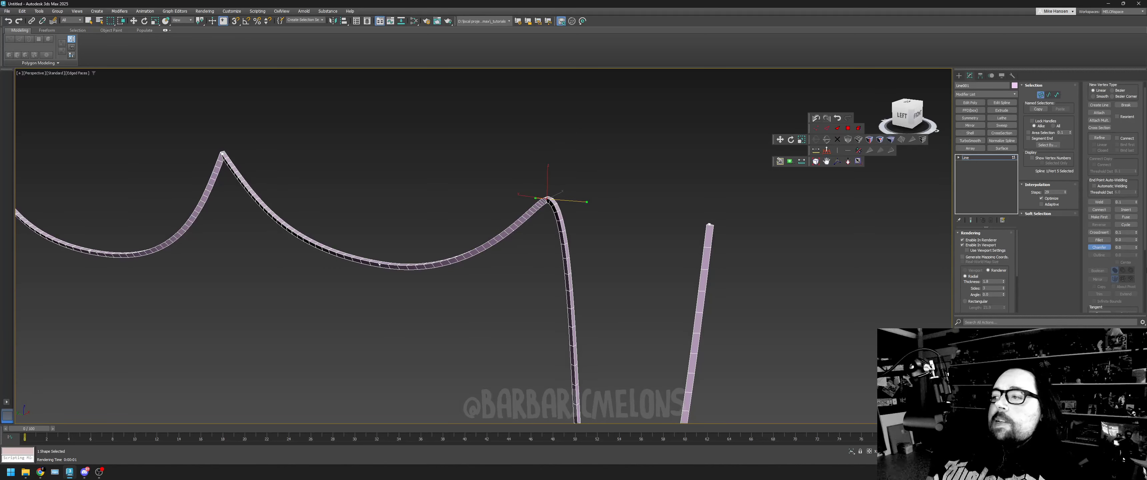
# - Move the line's free end vertex onto its first vertex and weld the two to close the spline
pyautogui.moveTo(1129, 166)
pyautogui.mouseDown()
pyautogui.moveTo(1145, 77)
pyautogui.moveTo(1124, 173)
pyautogui.mouseUp()
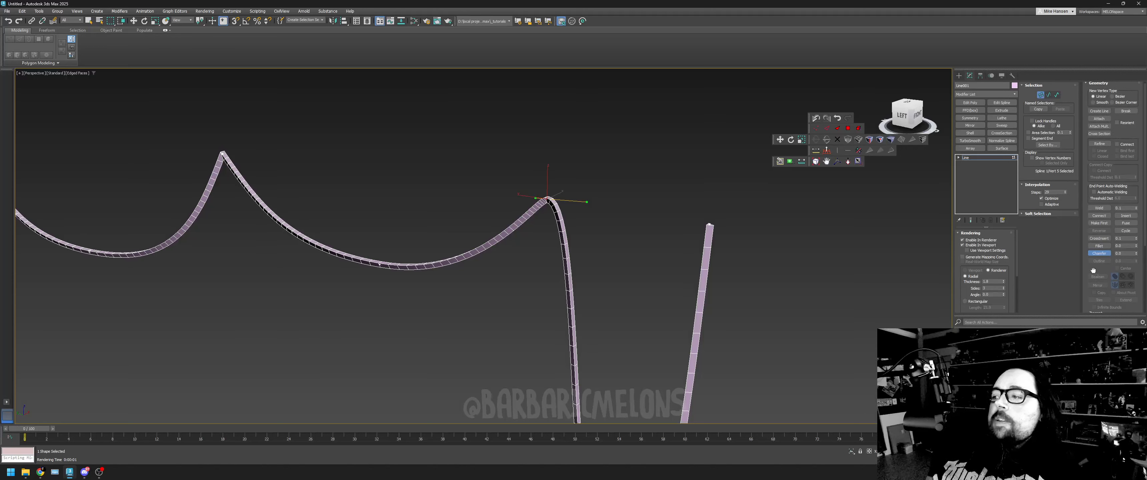
pyautogui.moveTo(1093, 271); pyautogui.dragTo(1089, 112)
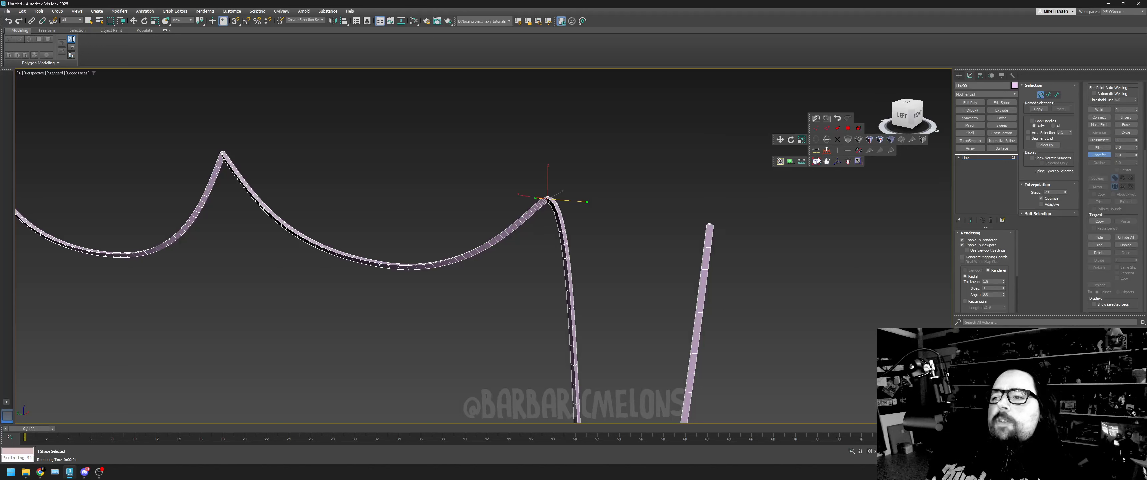
pyautogui.scroll(-4, 874, 236)
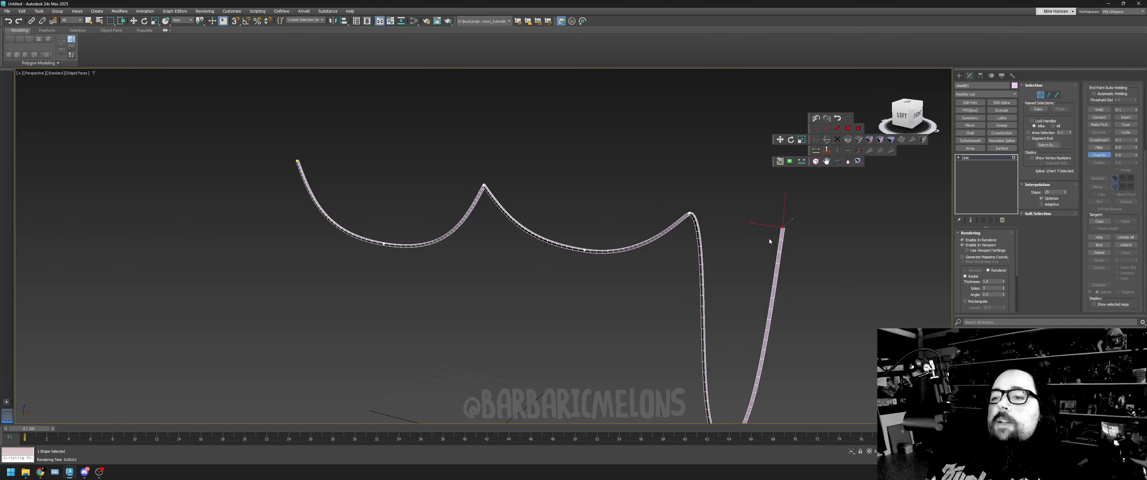
pyautogui.click(134, 20)
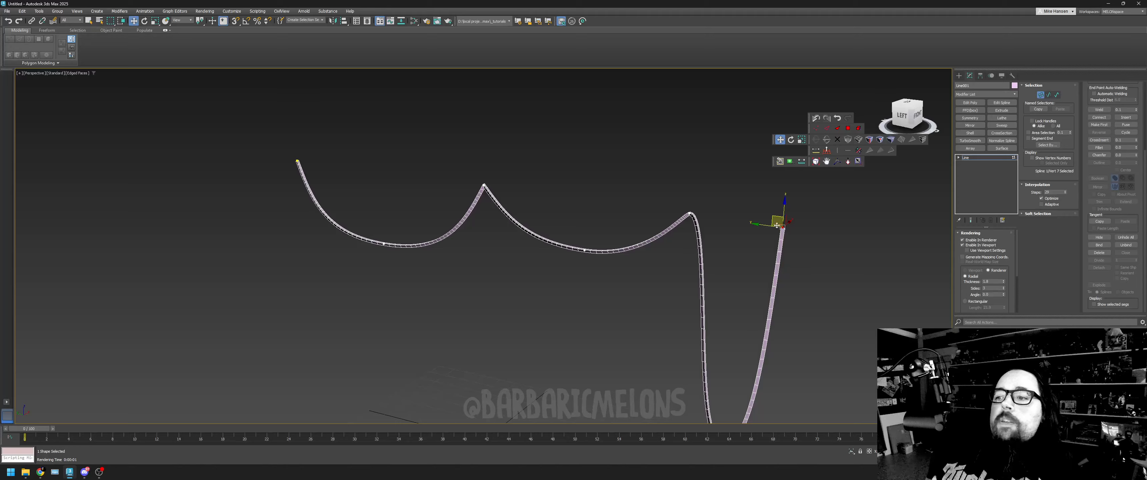
pyautogui.moveTo(772, 217); pyautogui.dragTo(311, 175)
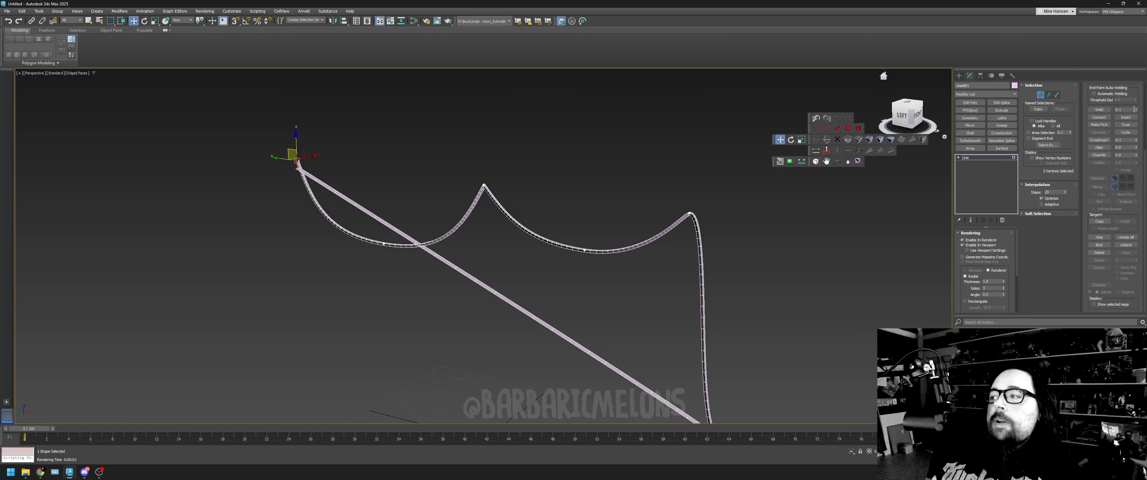
pyautogui.click(1100, 109)
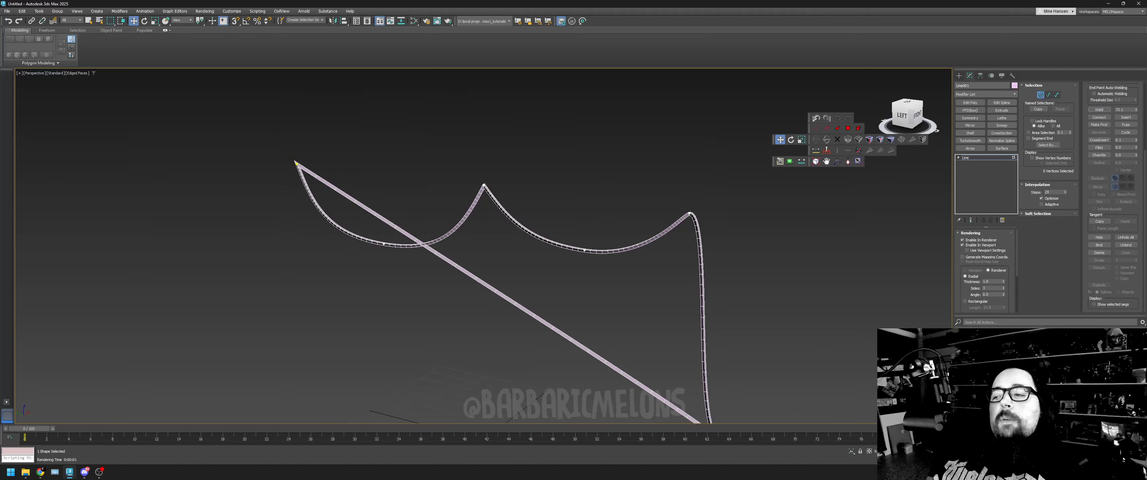
# - Lengthen and tilt the Bezier handle of the lowest vertex so the closed spline's sharp lower corner becomes a broad curve
pyautogui.moveTo(912, 114); pyautogui.dragTo(907, 102)
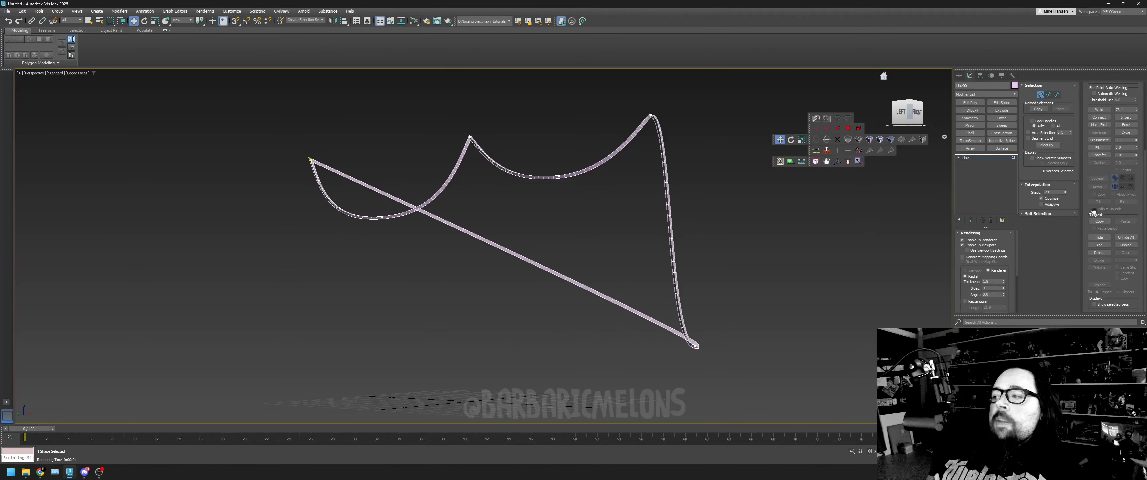
pyautogui.moveTo(1108, 141)
pyautogui.mouseDown()
pyautogui.moveTo(1101, 264)
pyautogui.moveTo(1107, 141)
pyautogui.mouseUp()
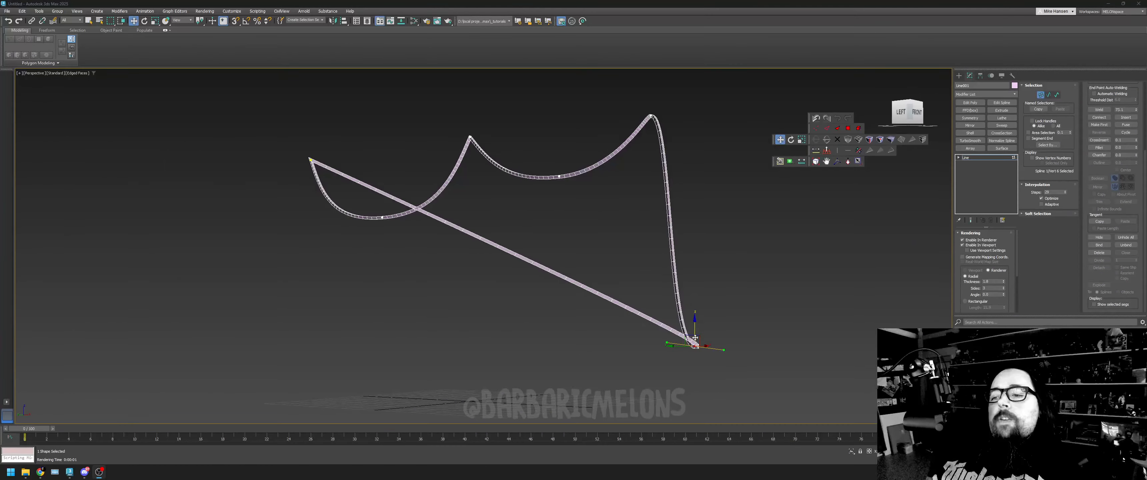
pyautogui.click(688, 342)
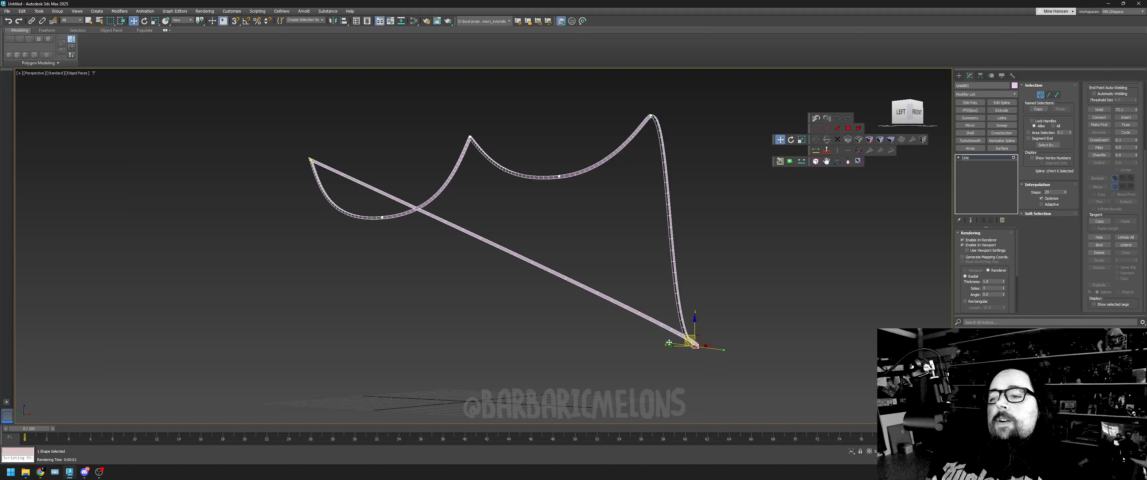
pyautogui.moveTo(669, 343); pyautogui.dragTo(629, 278)
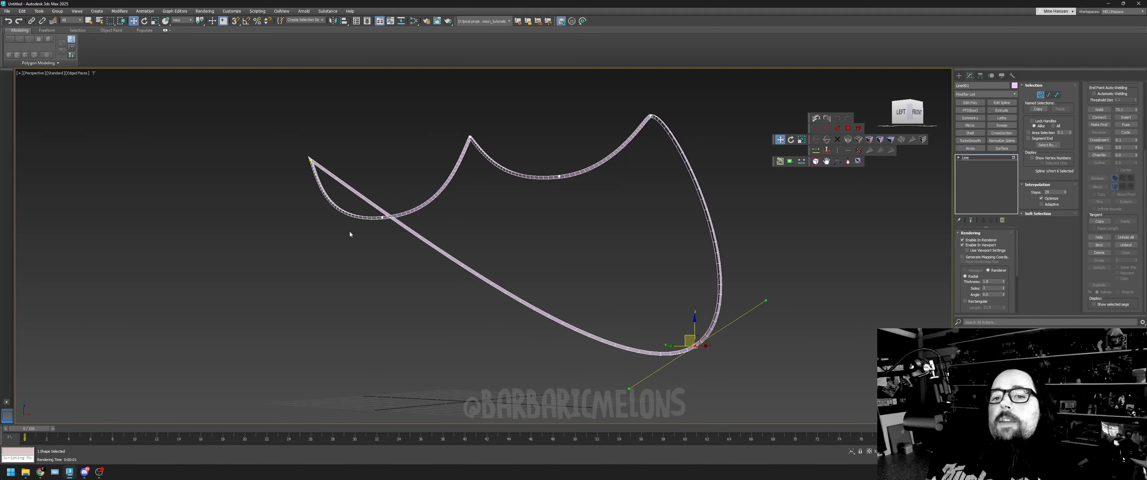
# - Move the welded vertex well down and slightly inward to reshape the closed loop, and select the first peak vertex
pyautogui.click(310, 159)
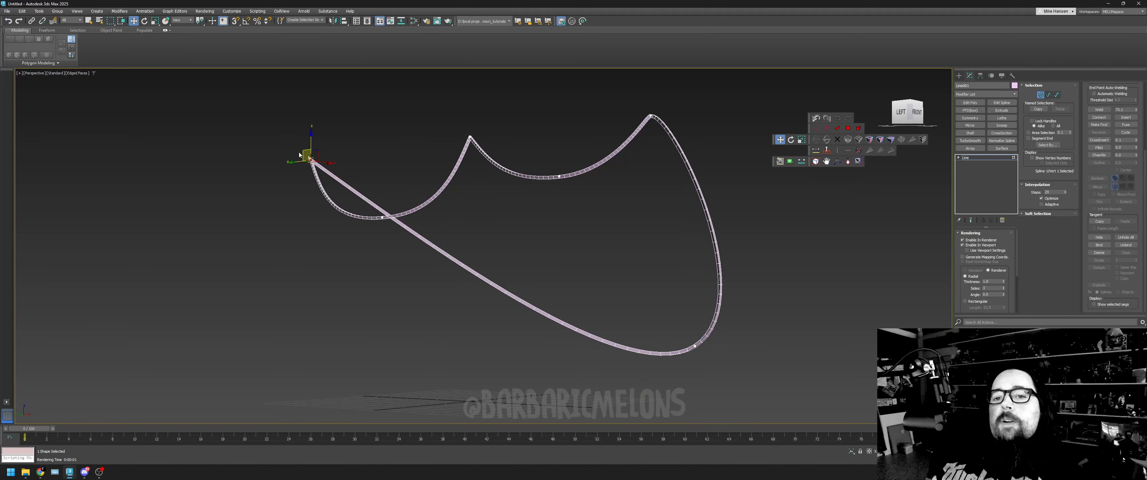
pyautogui.moveTo(299, 155); pyautogui.dragTo(342, 293)
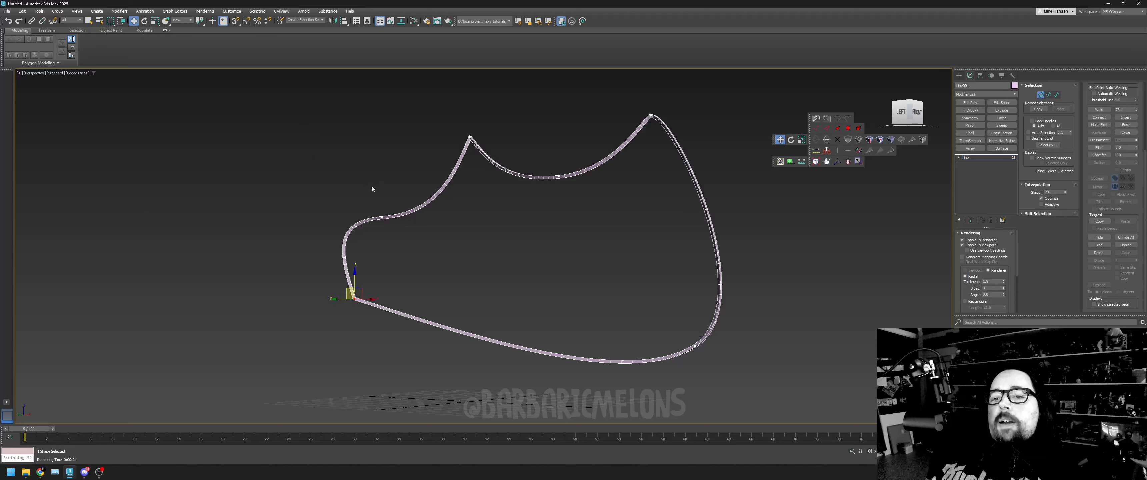
pyautogui.click(469, 137)
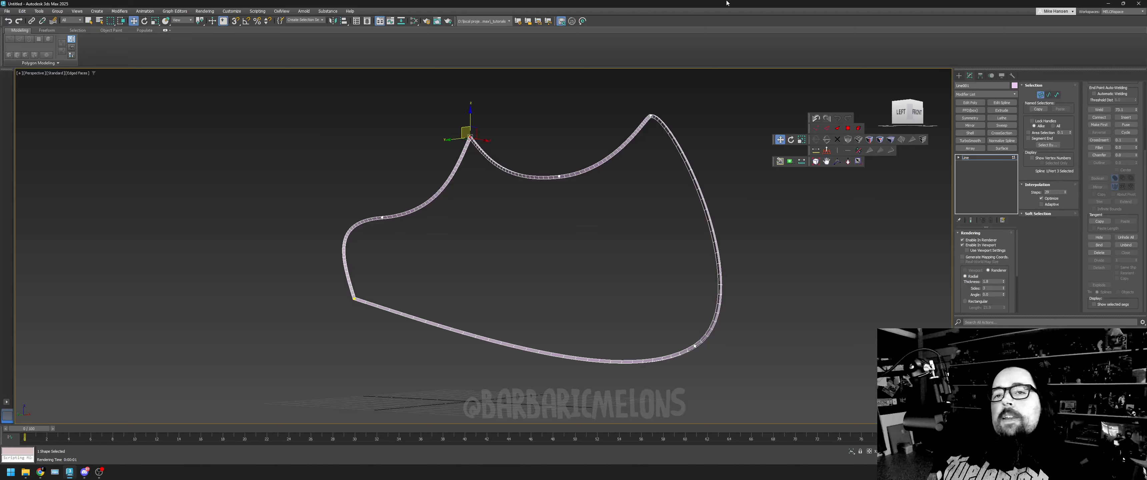